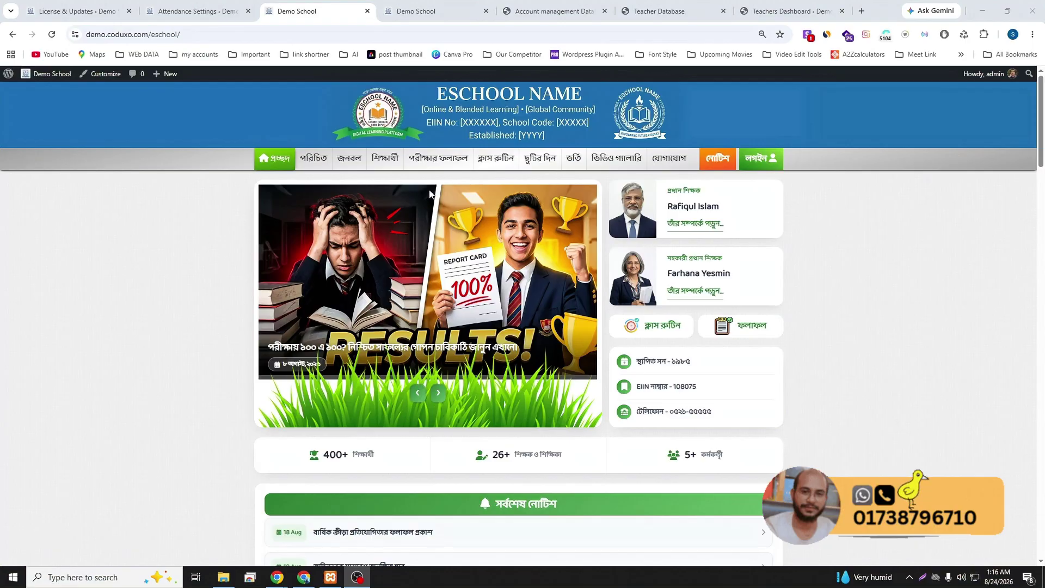
- Open the exam results search and choose Class 6, section A, first-term exam
left_click(431, 160)
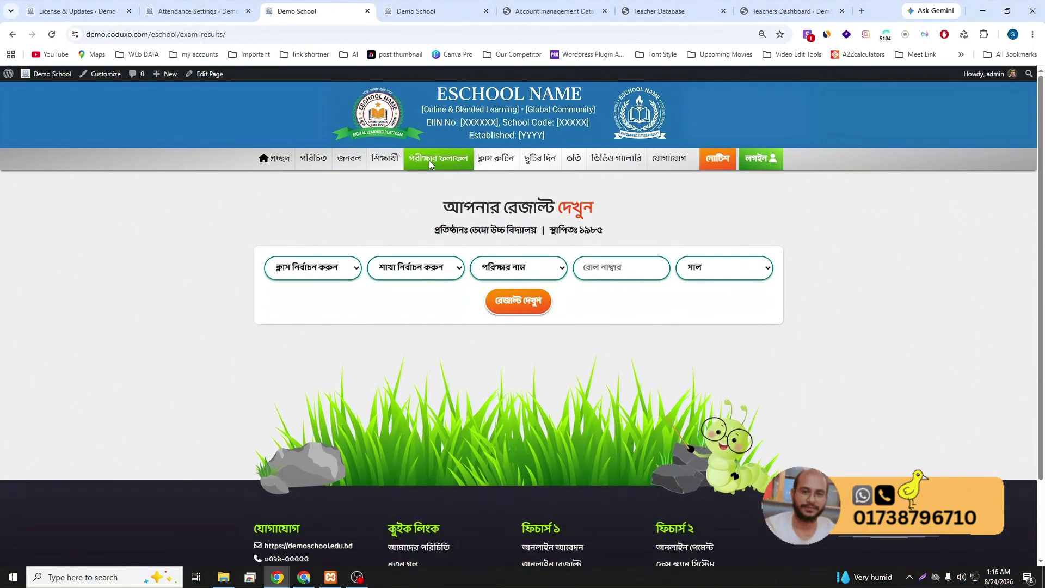
left_click(345, 271)
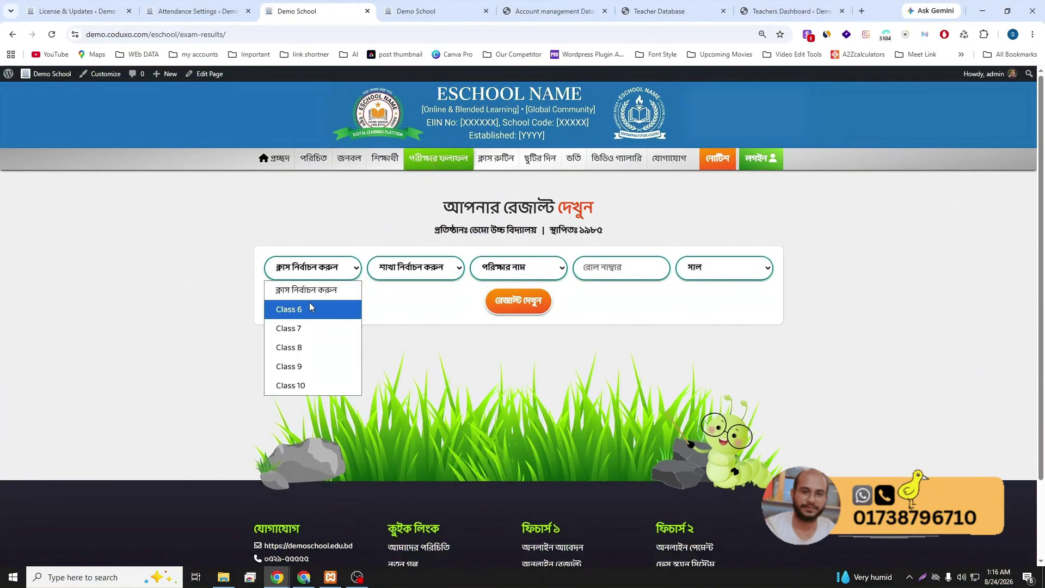
left_click(309, 308)
left_click(421, 271)
left_click(390, 309)
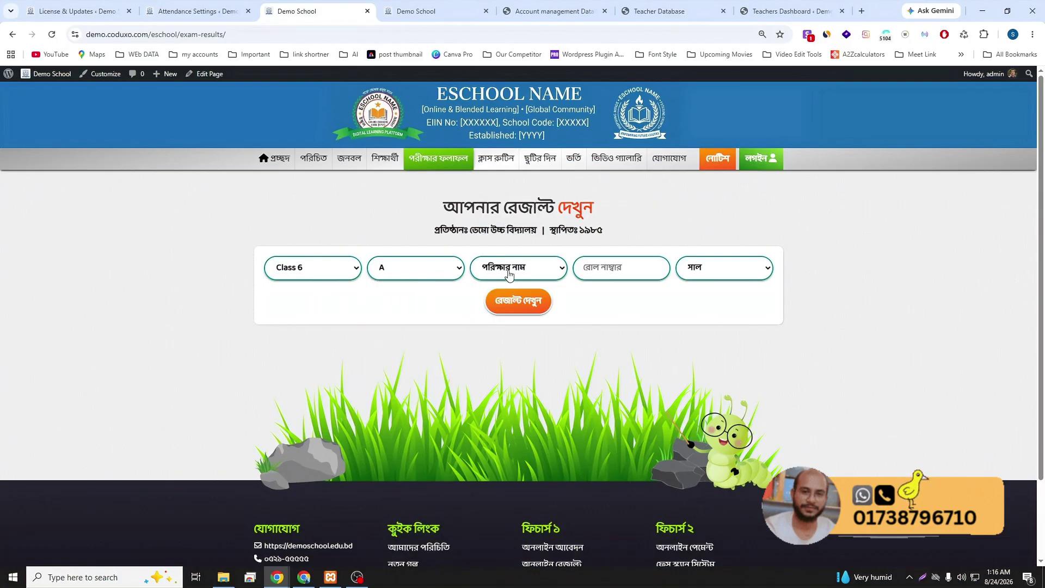
left_click(509, 274)
left_click(506, 308)
- Enter roll 1 and year 2026, then show the marks table (GPA 0.00, Fail)
left_click(605, 276)
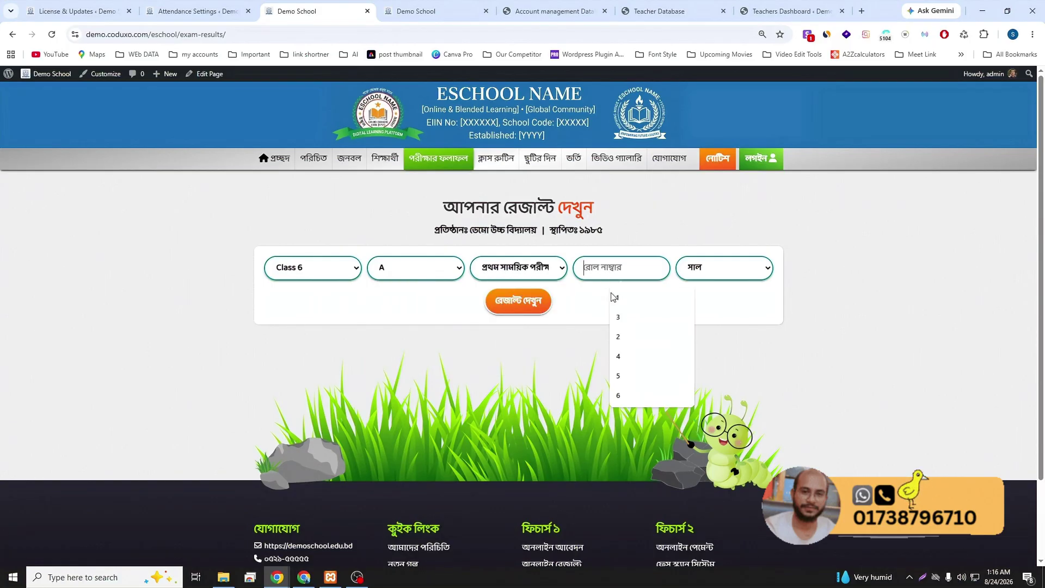
left_click(614, 297)
left_click(699, 275)
left_click(694, 307)
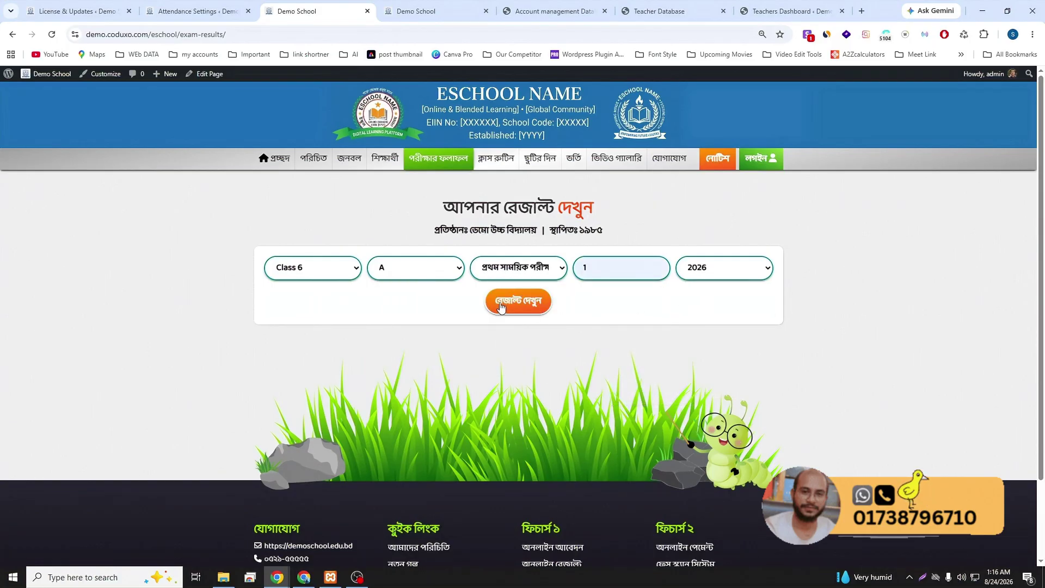
left_click(519, 306)
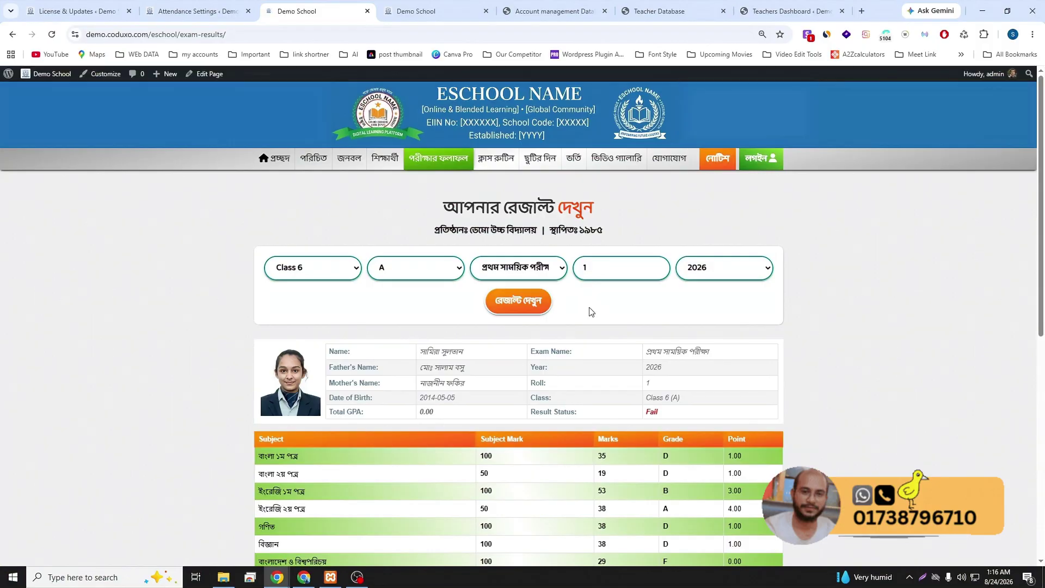
scroll(517, 381, "down", 3)
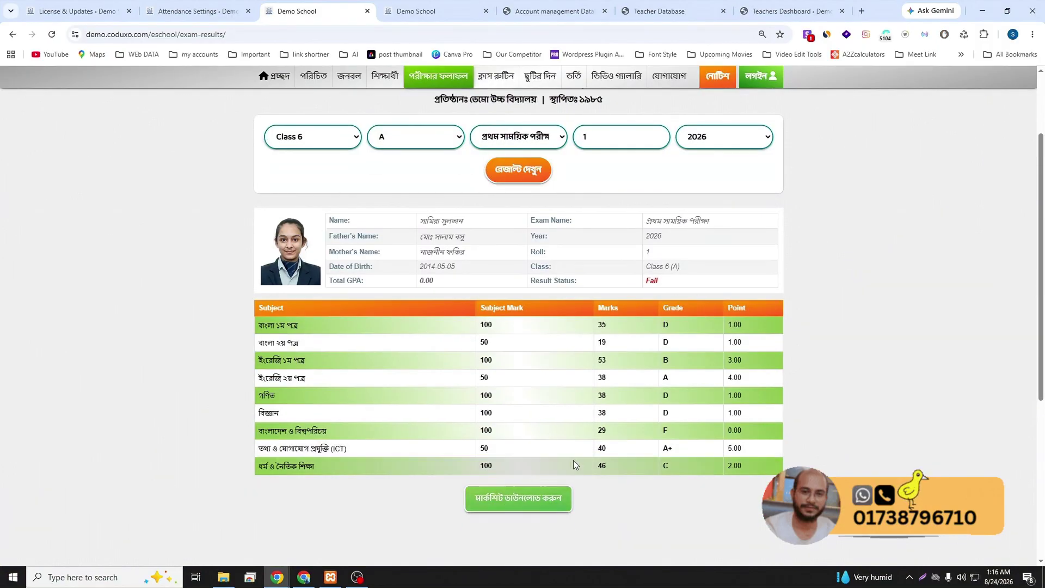
scroll(616, 406, "up", 3)
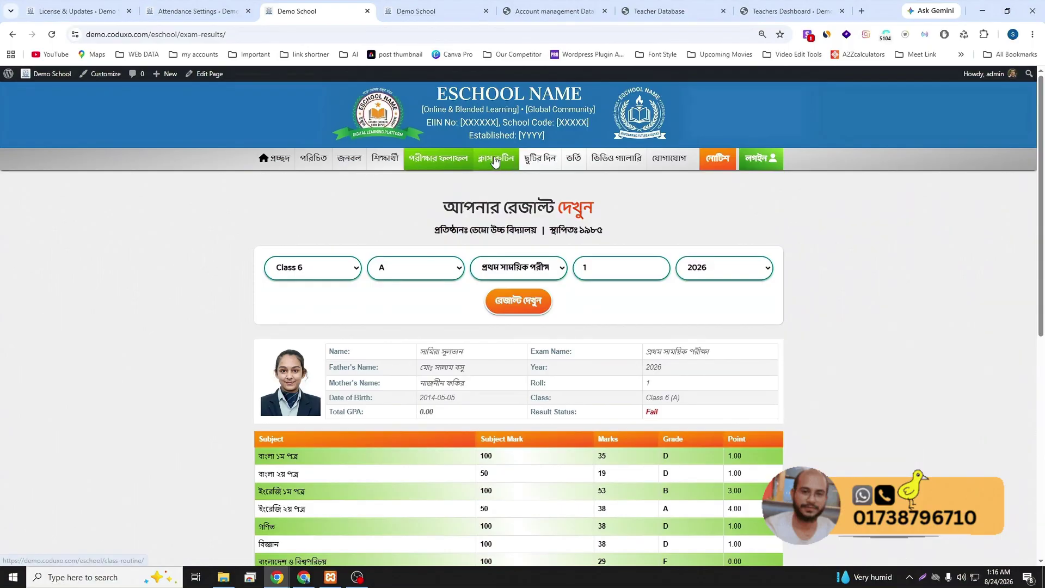
- Filter the class routine to Class 6, section A and review the weekly timetable
left_click(494, 161)
left_click(458, 274)
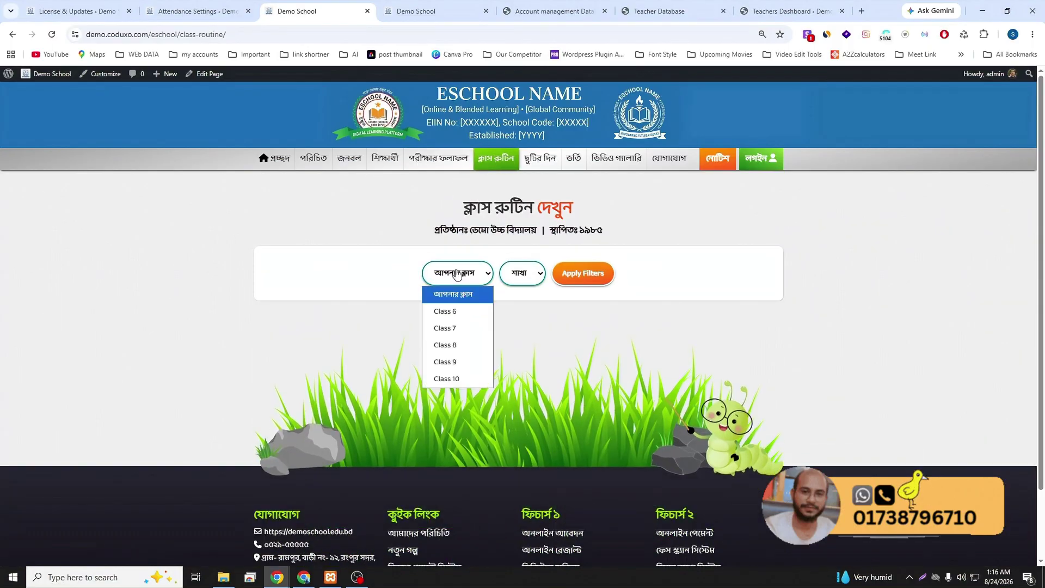
left_click(452, 313)
left_click(518, 278)
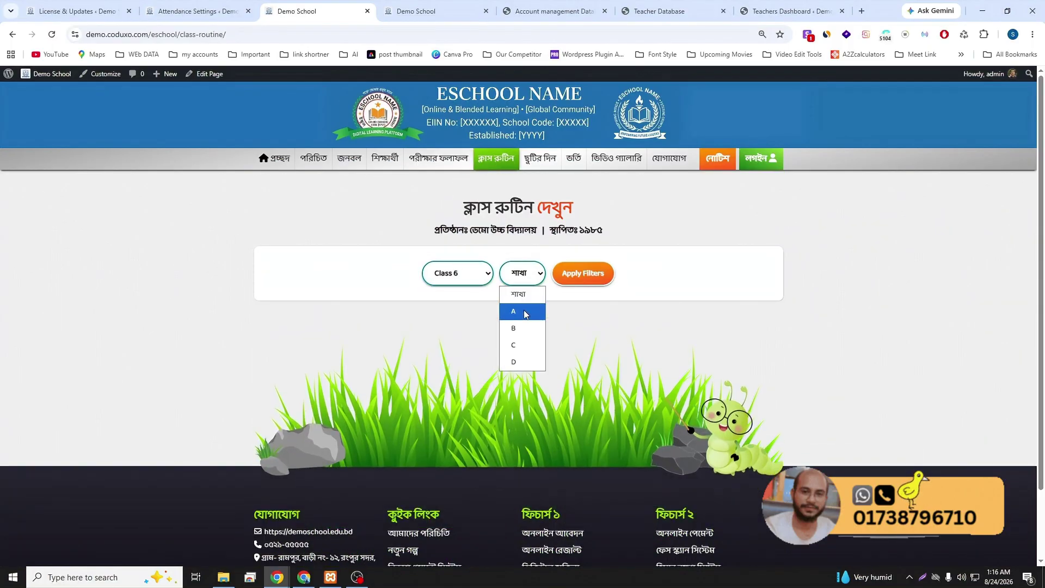
left_click(525, 313)
left_click(565, 284)
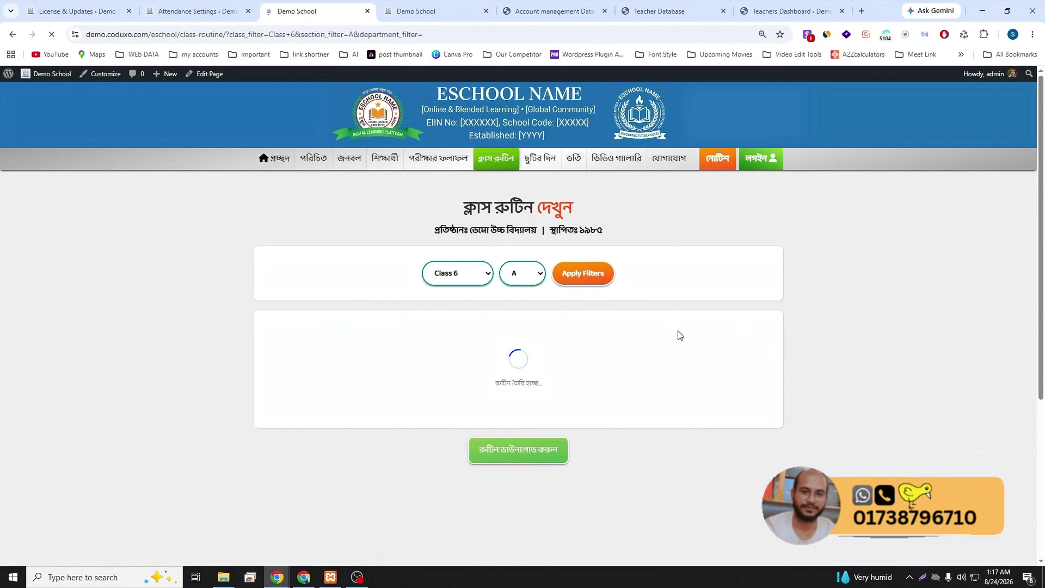
scroll(641, 369, "down", 5)
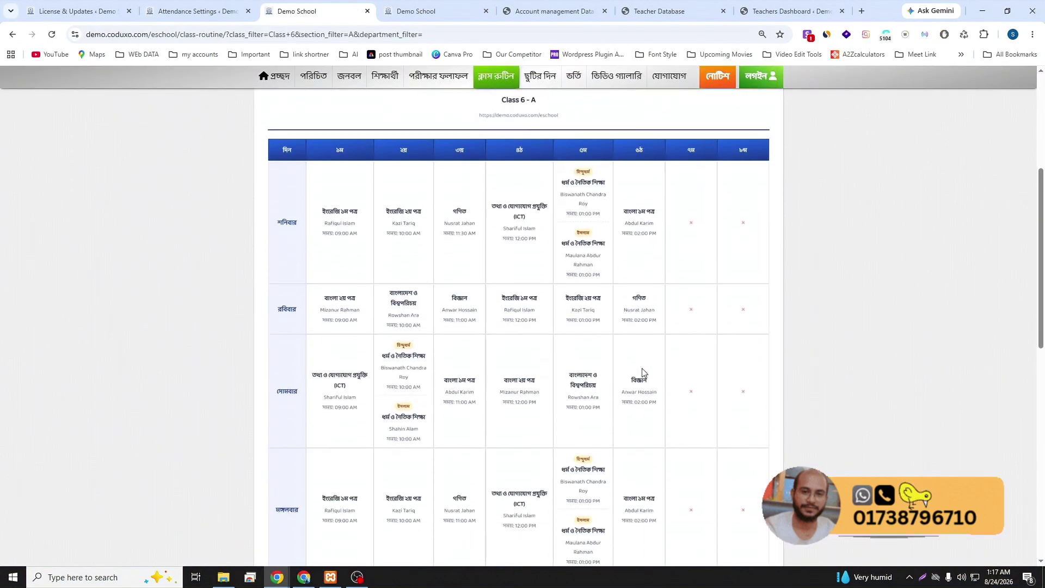
scroll(643, 373, "down", 4)
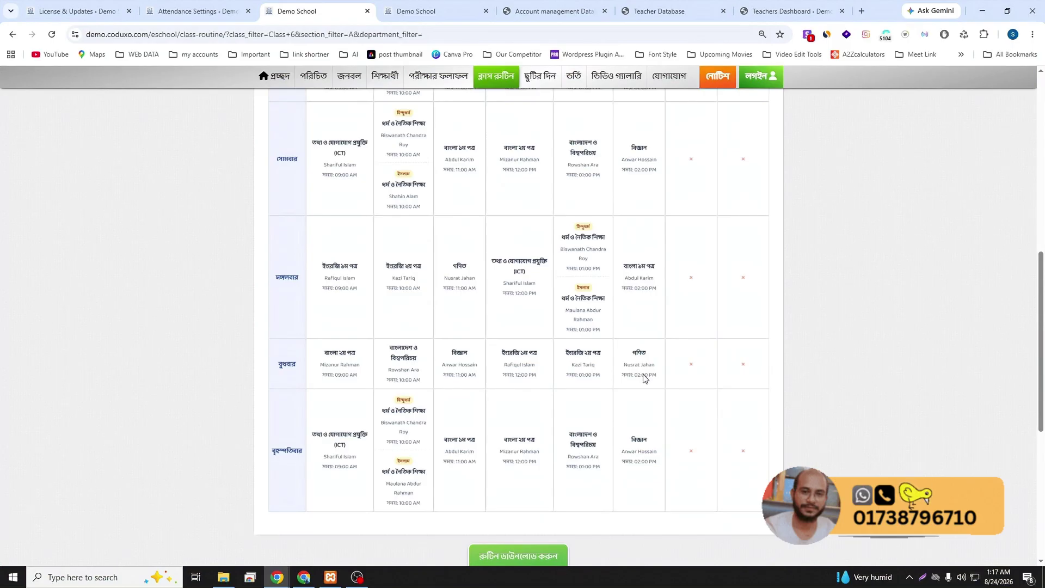
scroll(644, 378, "up", 7)
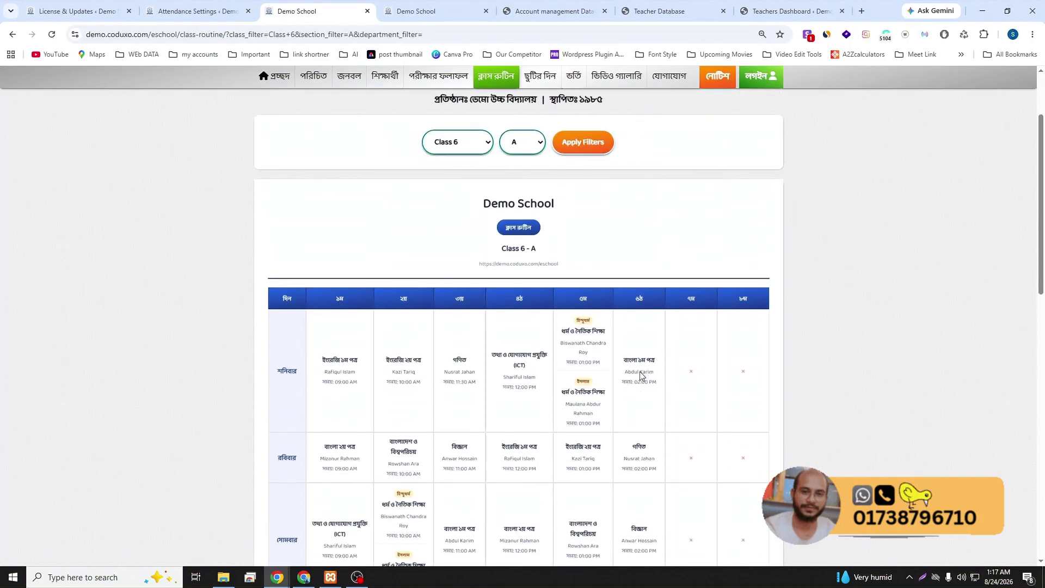
scroll(641, 375, "up", 3)
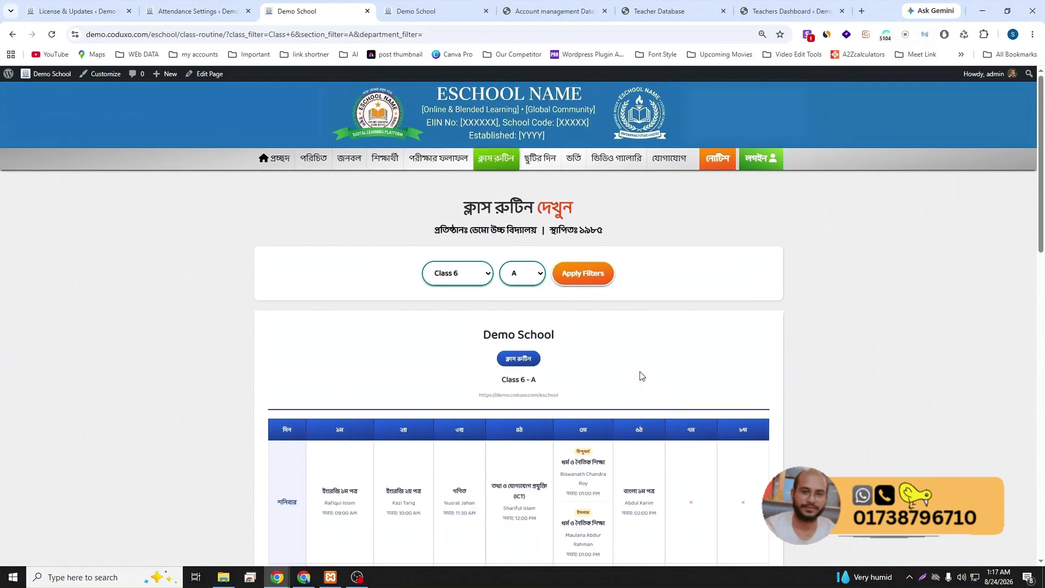
- Change the routine filter to Class 9 with the Science department and review its timetable
left_click(463, 272)
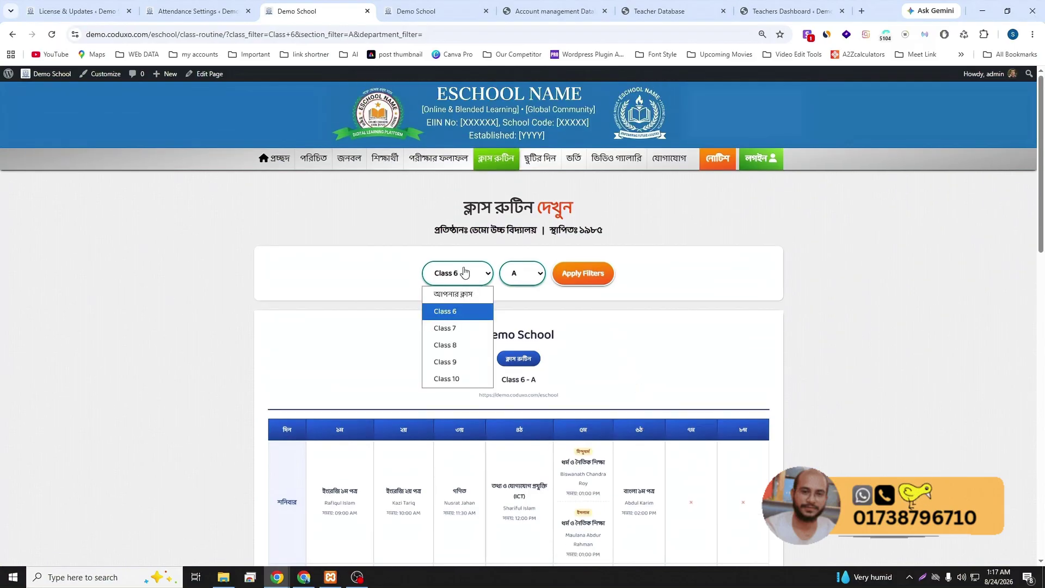
left_click(455, 361)
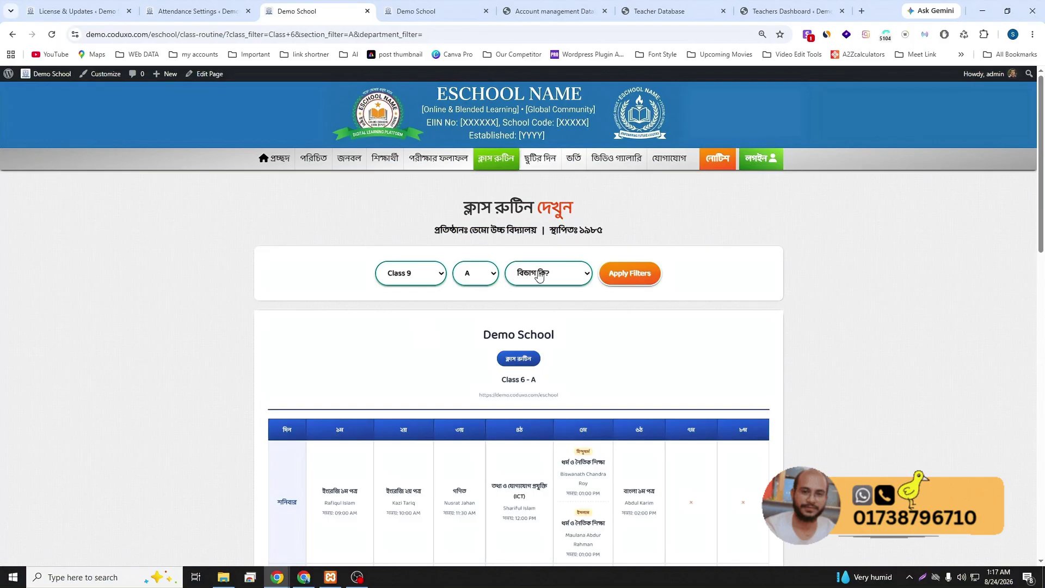
left_click(541, 278)
left_click(535, 310)
left_click(606, 283)
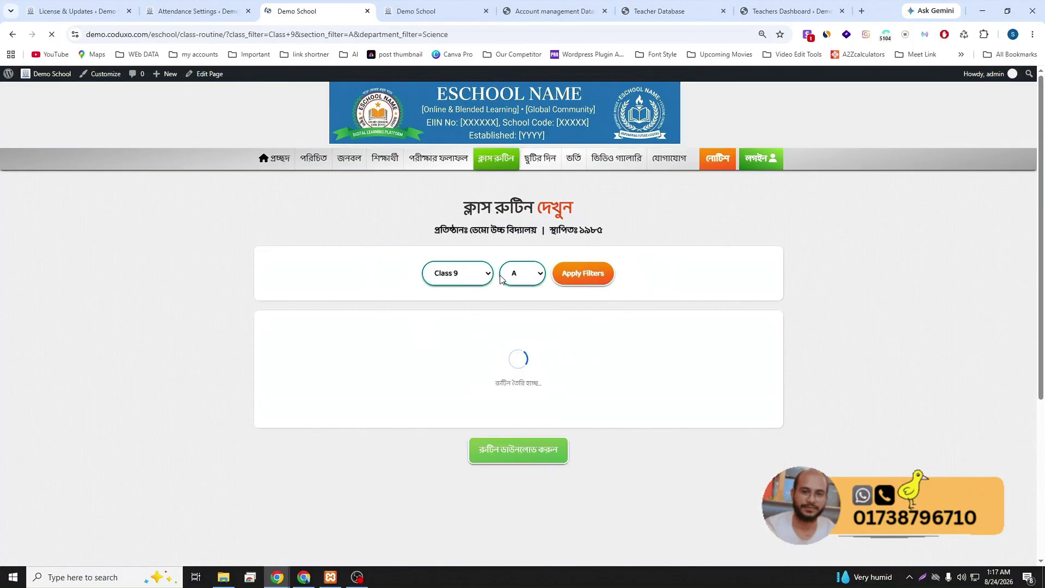
scroll(570, 373, "down", 5)
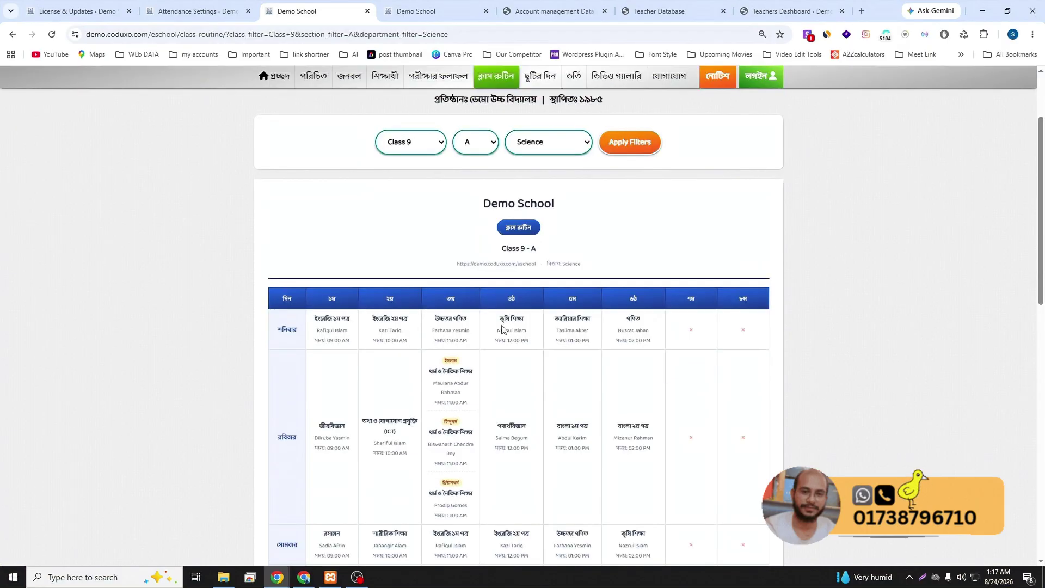
scroll(539, 368, "down", 3)
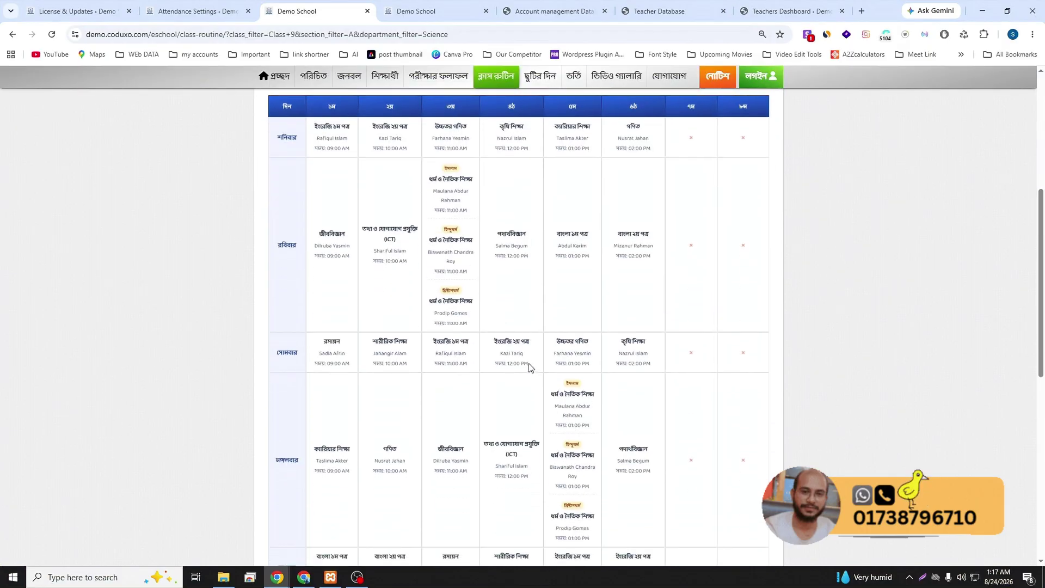
scroll(569, 373, "up", 4)
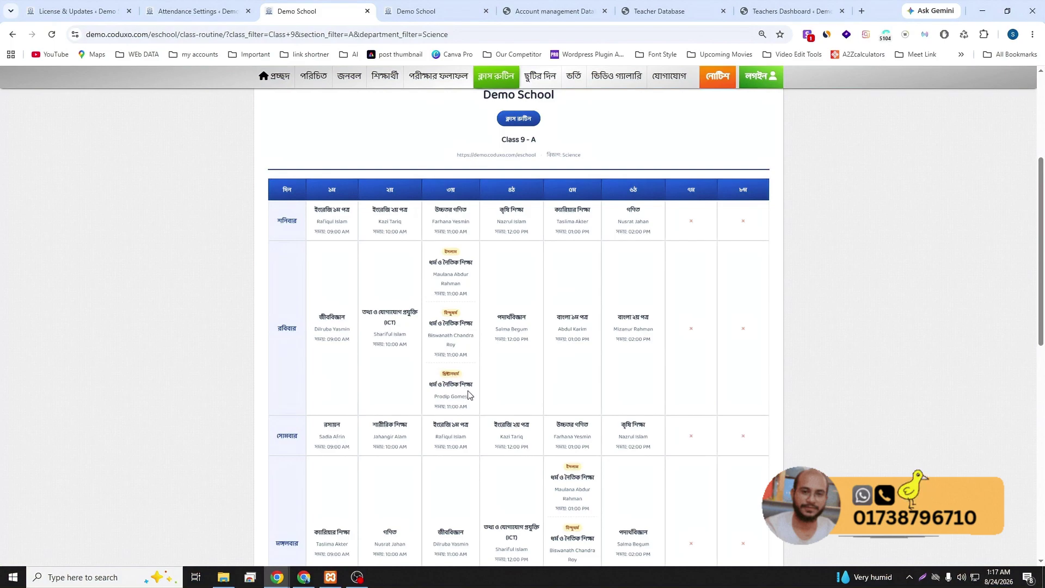
scroll(468, 395, "up", 3)
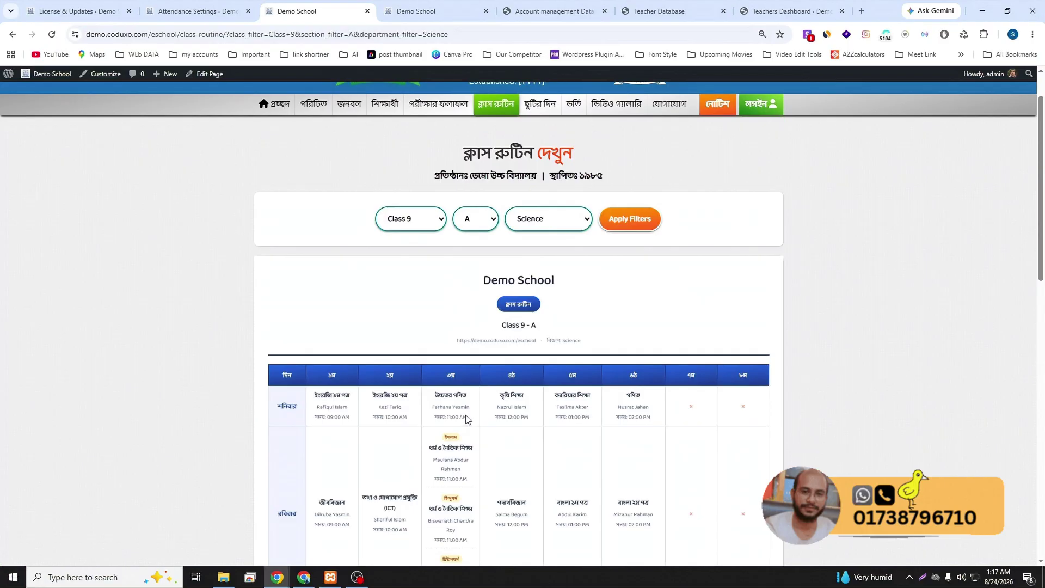
scroll(532, 425, "up", 1)
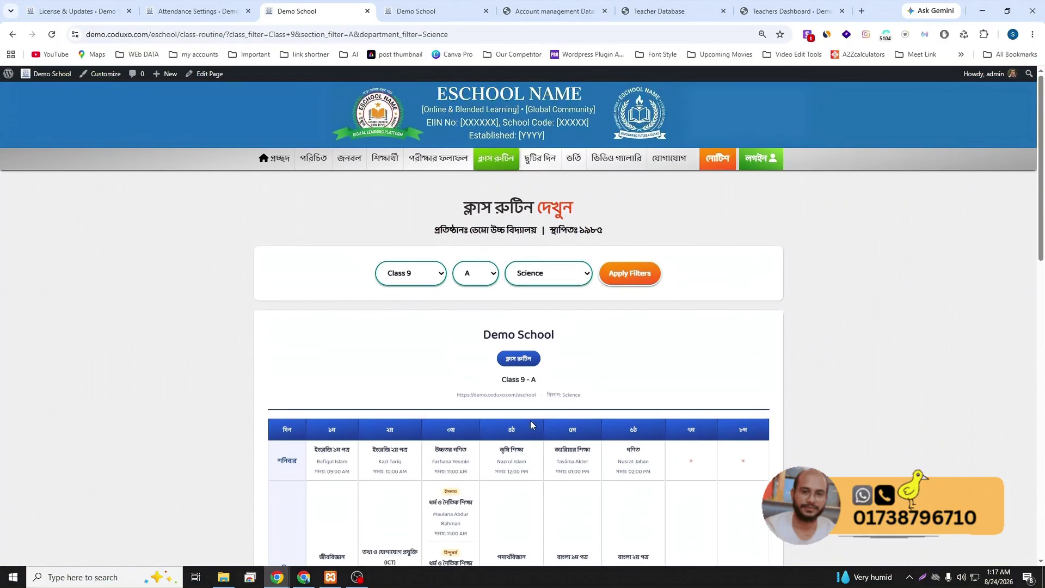
- Browse the school's holiday list for the year
left_click(539, 165)
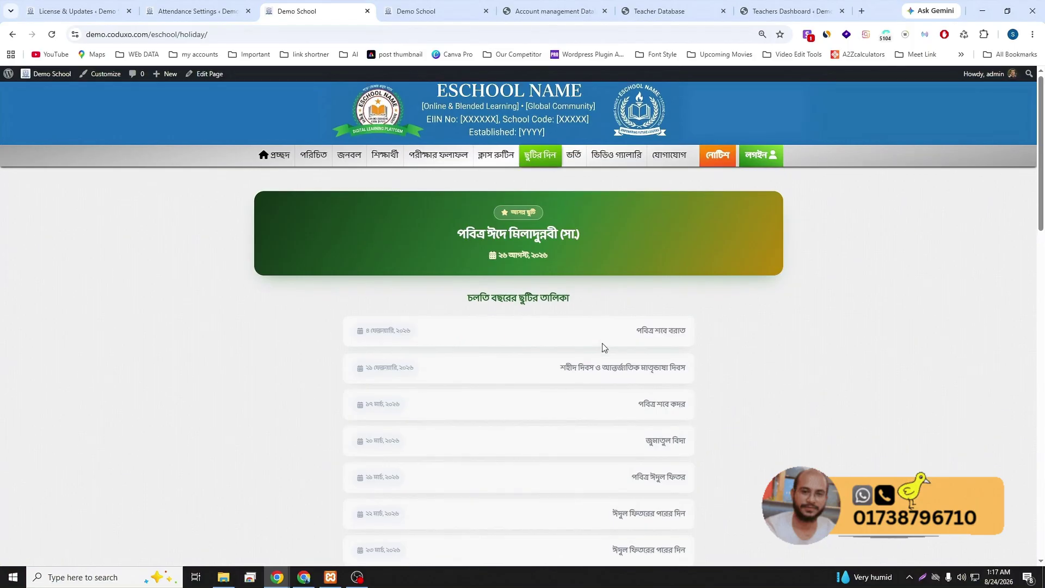
scroll(603, 343, "down", 5)
scroll(509, 345, "down", 10)
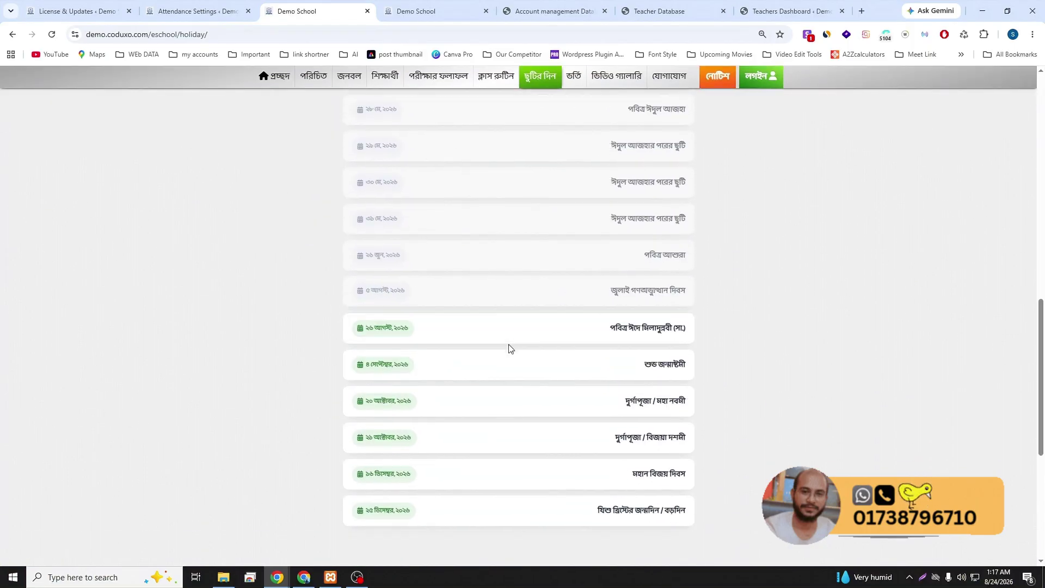
scroll(508, 349, "up", 15)
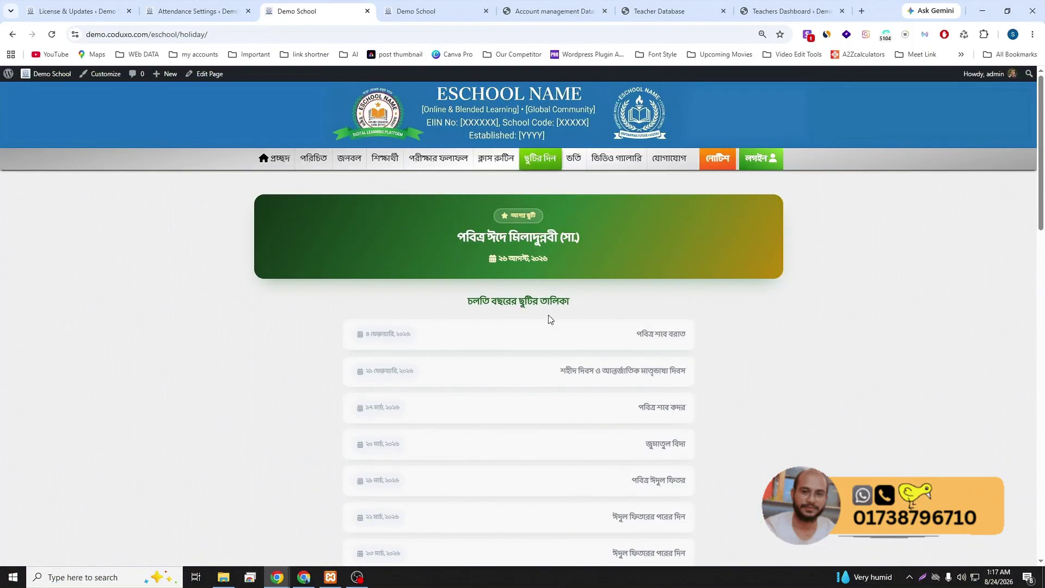
- View the closed online admission application page, then return to Attendance Settings
mouse_move(574, 159)
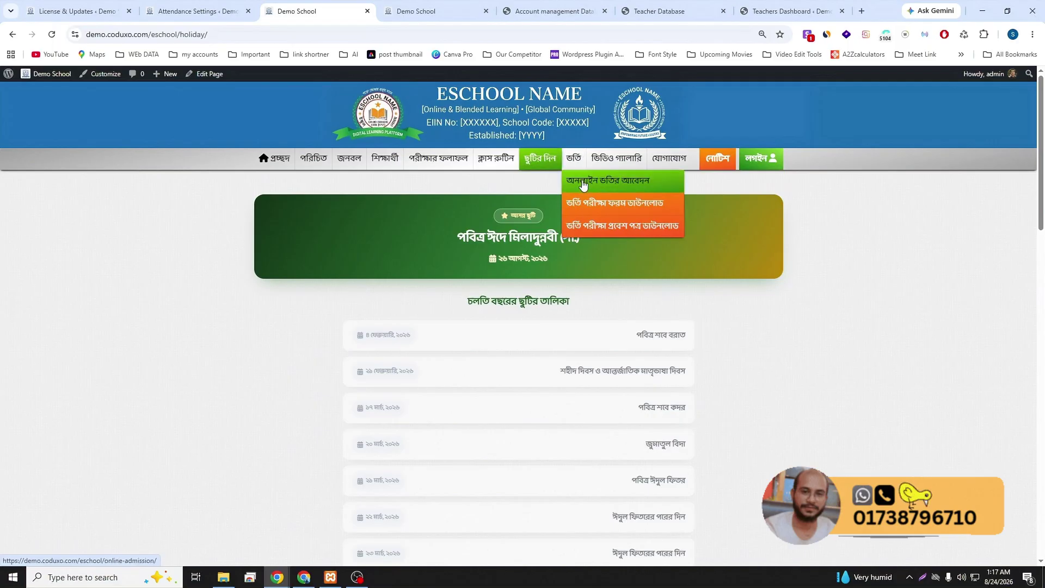
left_click(583, 183)
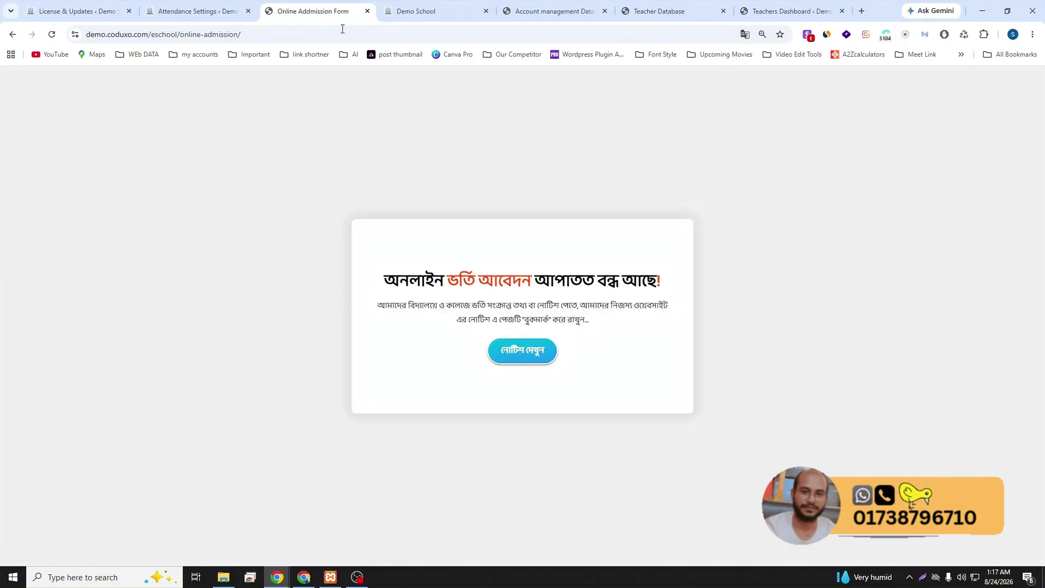
left_click(179, 12)
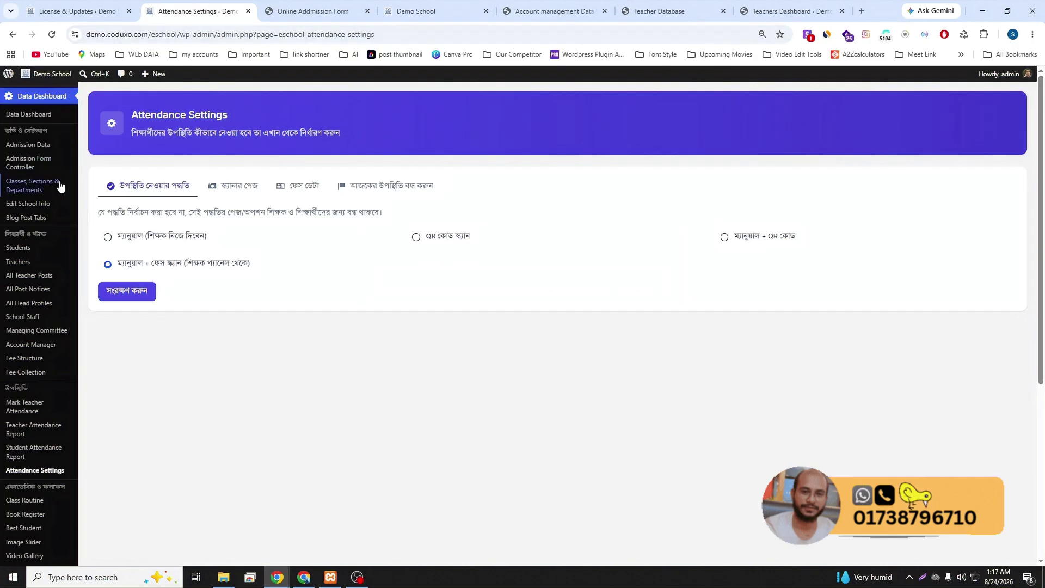
- Review the Data Dashboard: 400 students, 31 teachers and staff, 3,000 ৳ due
left_click(33, 114)
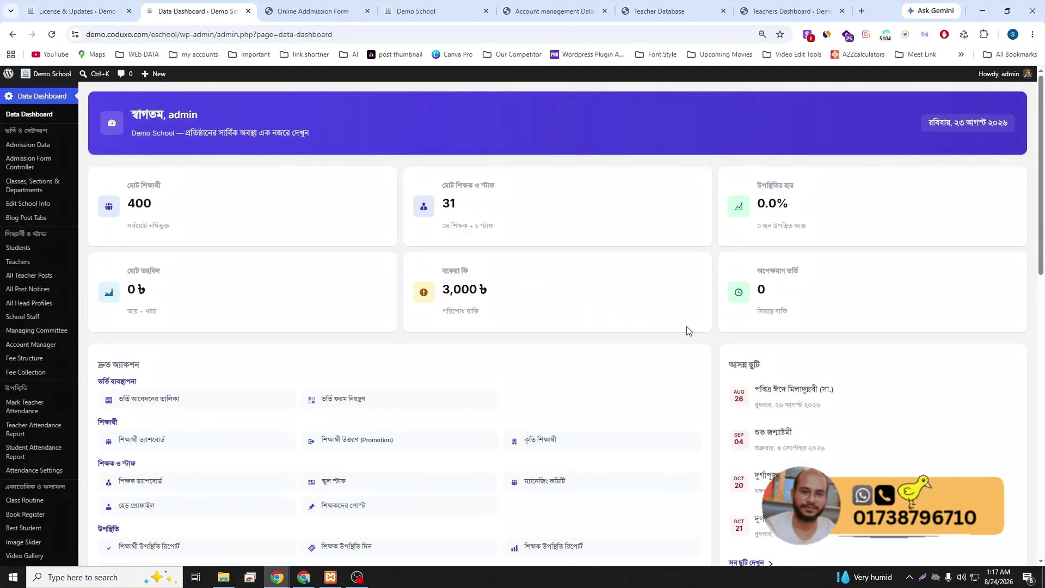
scroll(691, 331, "down", 1)
scroll(706, 341, "down", 10)
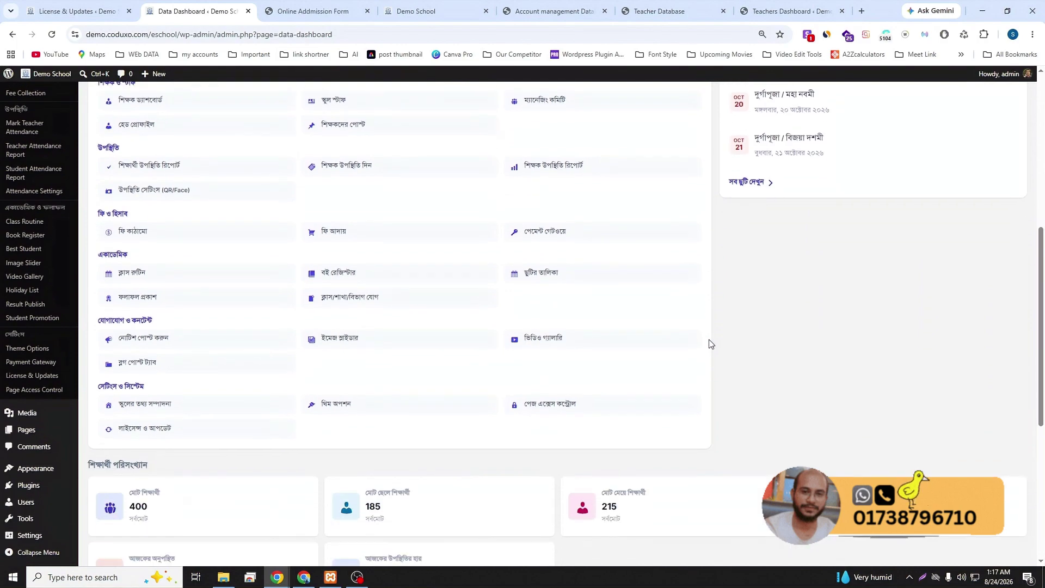
scroll(709, 344, "up", 10)
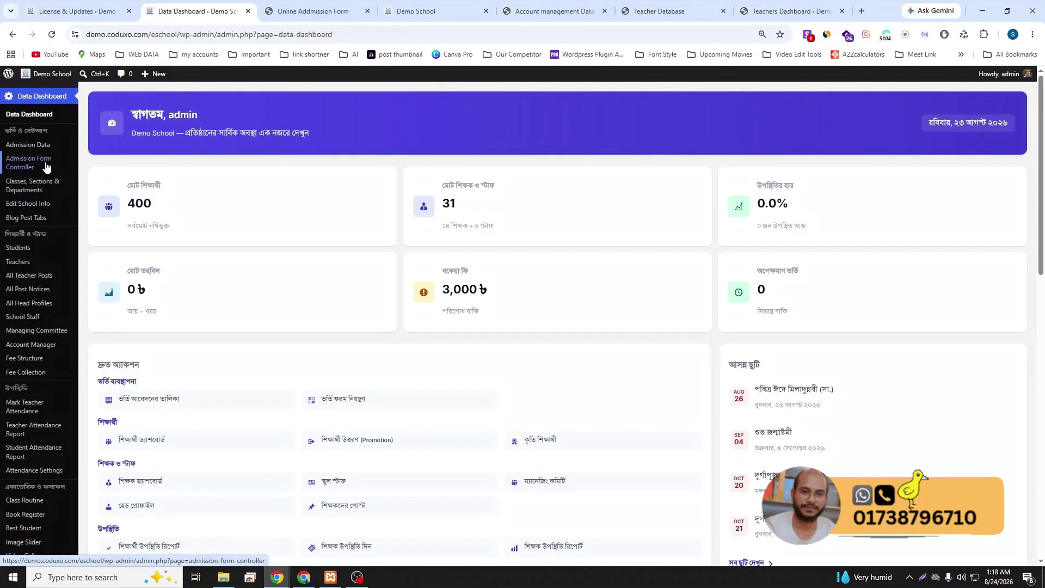
- Enable the online admission toggle in Admission Form Controller and save the change
left_click(36, 167)
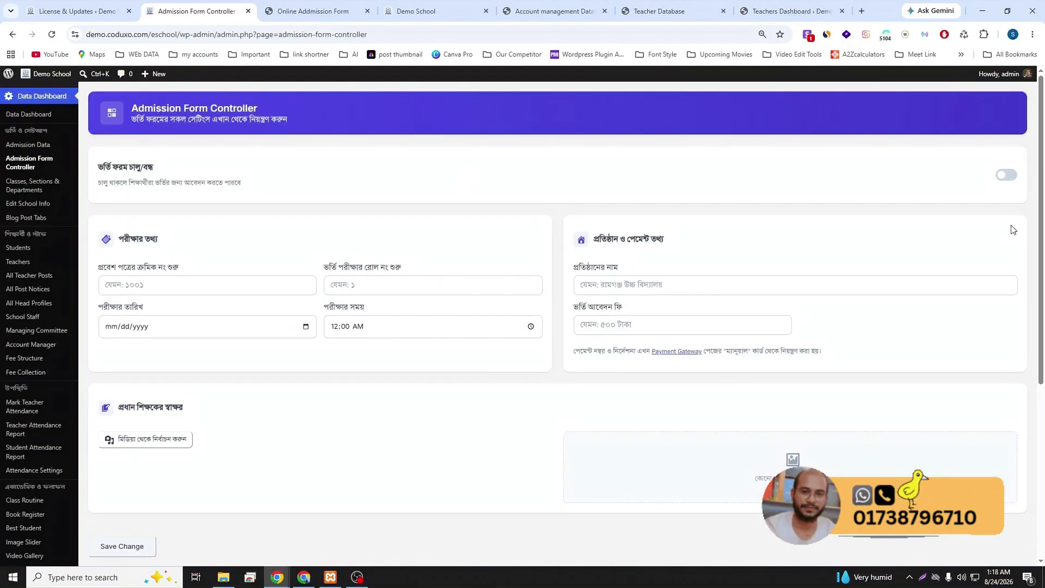
left_click(1005, 176)
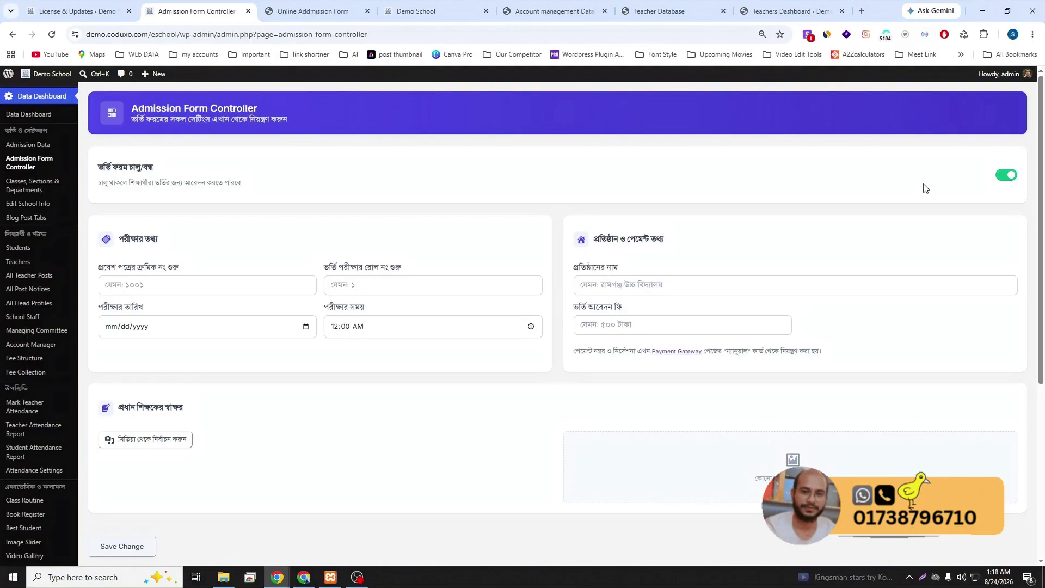
scroll(515, 254, "down", 1)
left_click(136, 491)
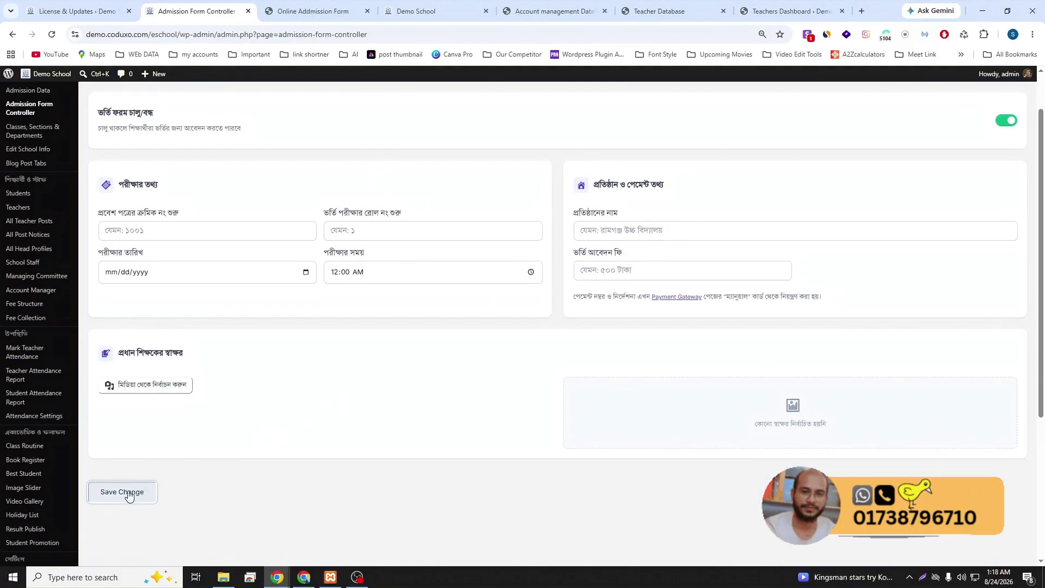
left_click(508, 368)
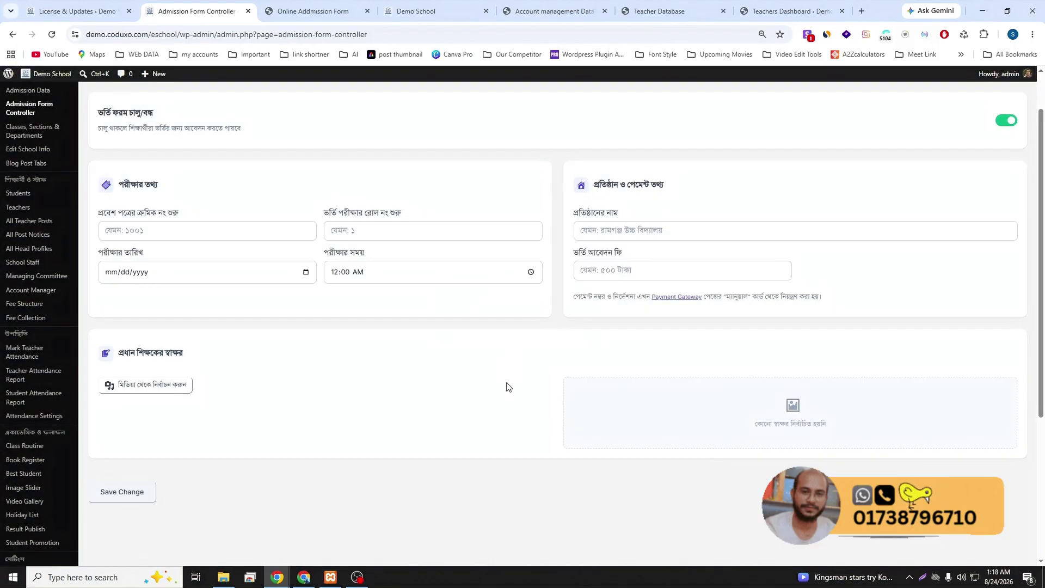
- Reload the public admission page to confirm the full form, then return to the controller
left_click(340, 9)
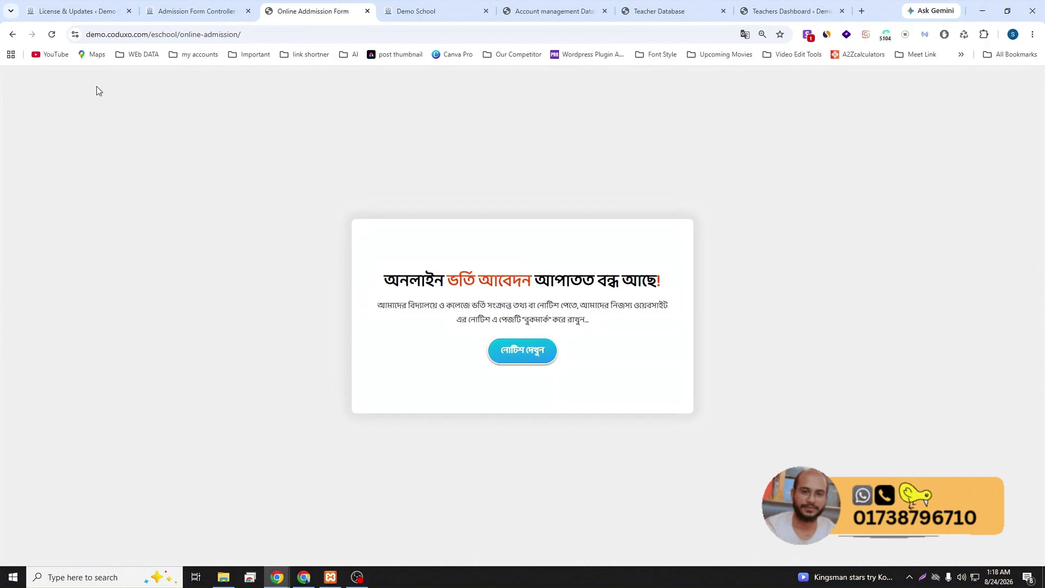
left_click(51, 35)
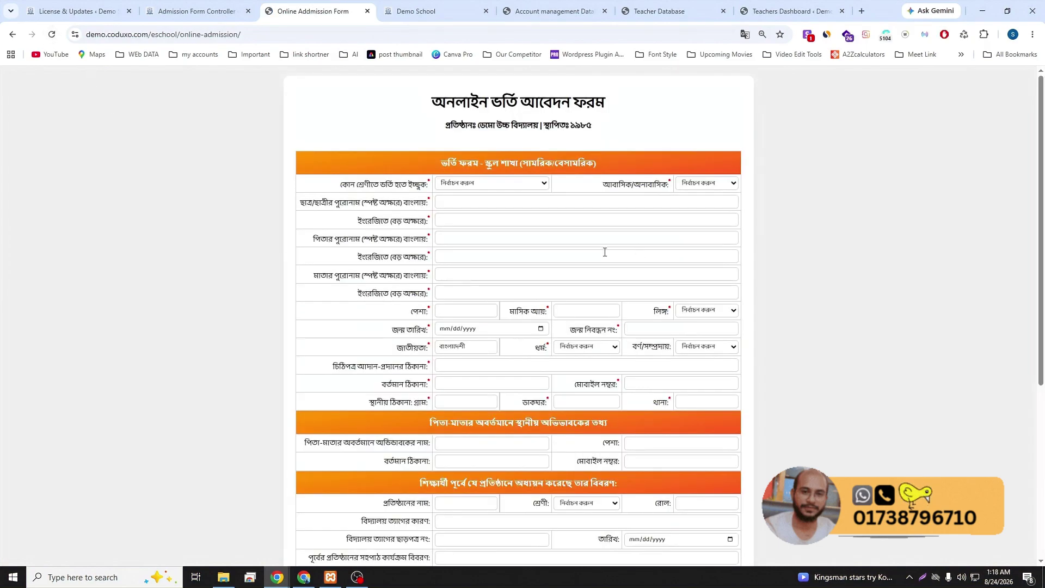
scroll(602, 250, "down", 5)
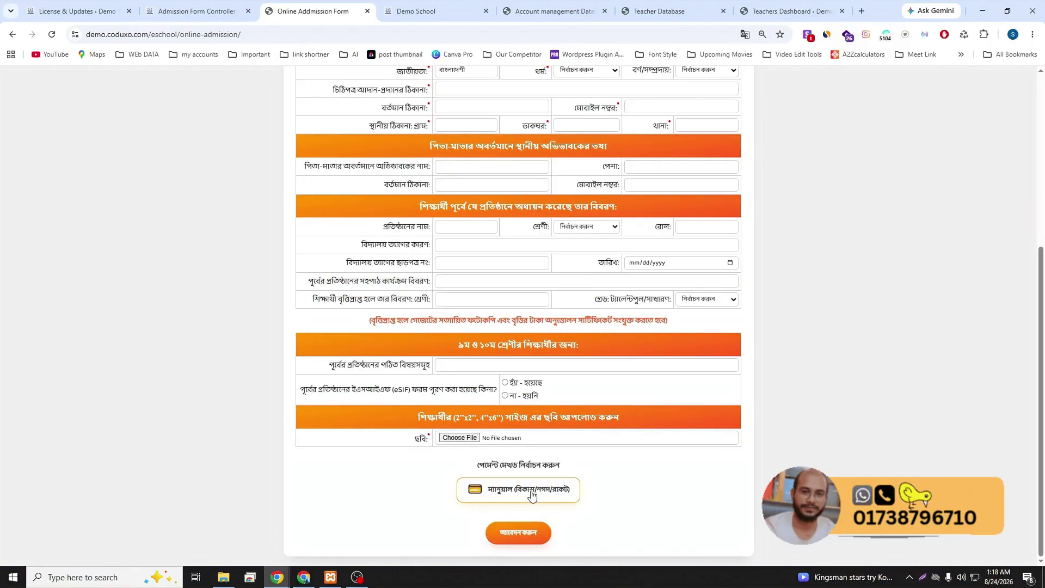
left_click(197, 11)
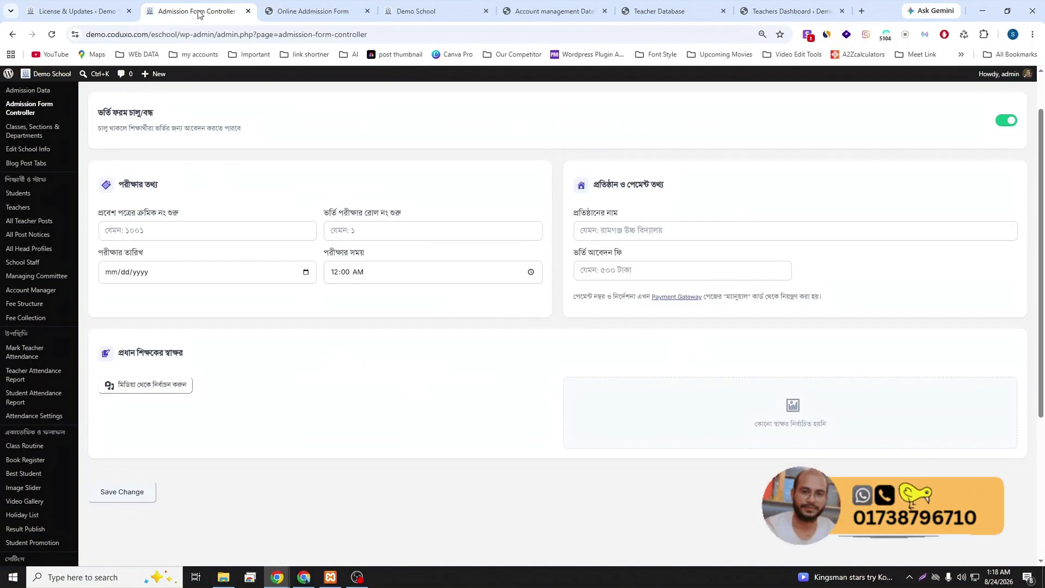
scroll(214, 293, "up", 1)
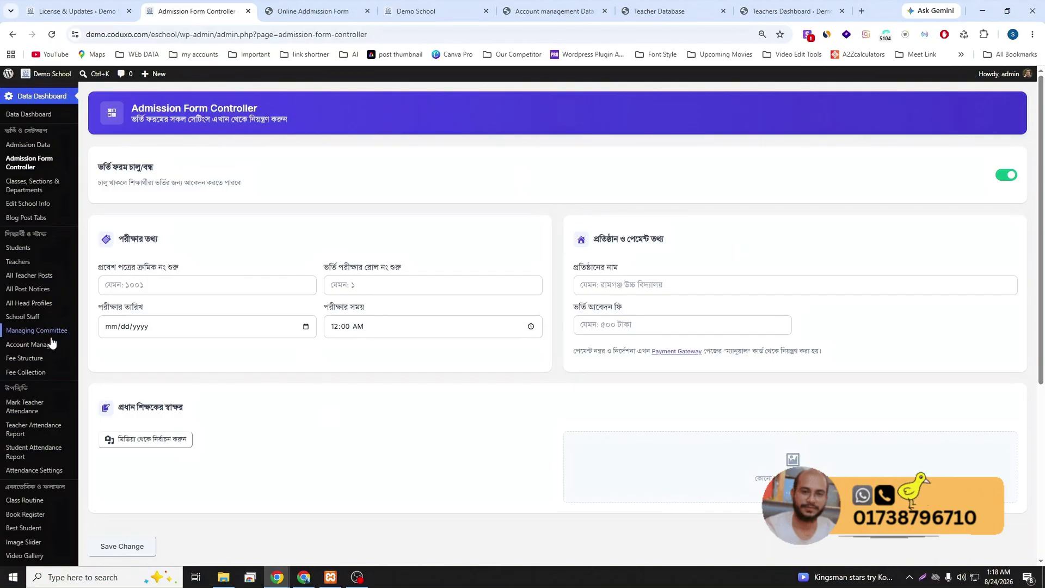
scroll(44, 351, "down", 1)
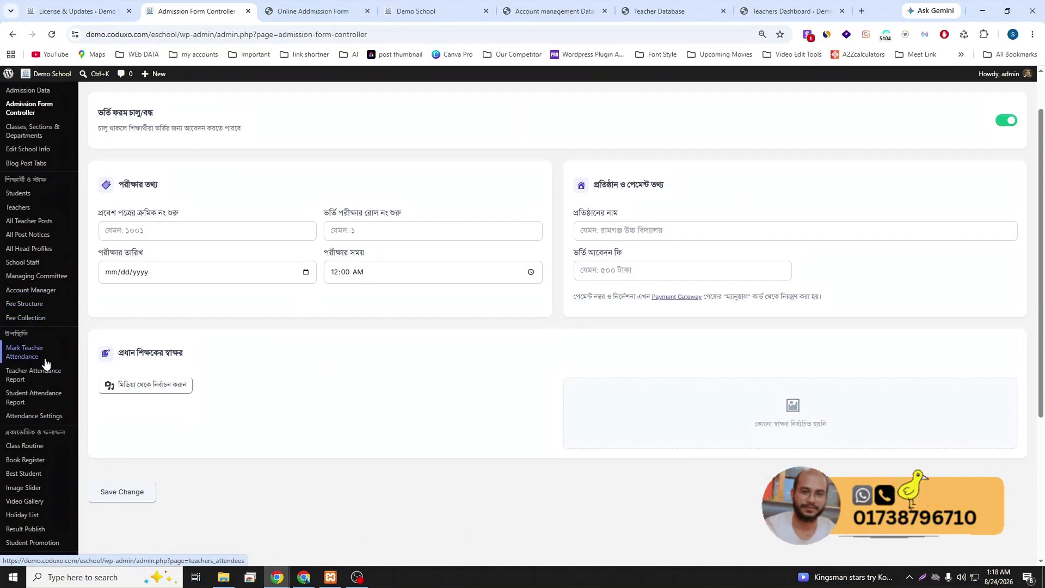
scroll(45, 370, "down", 2)
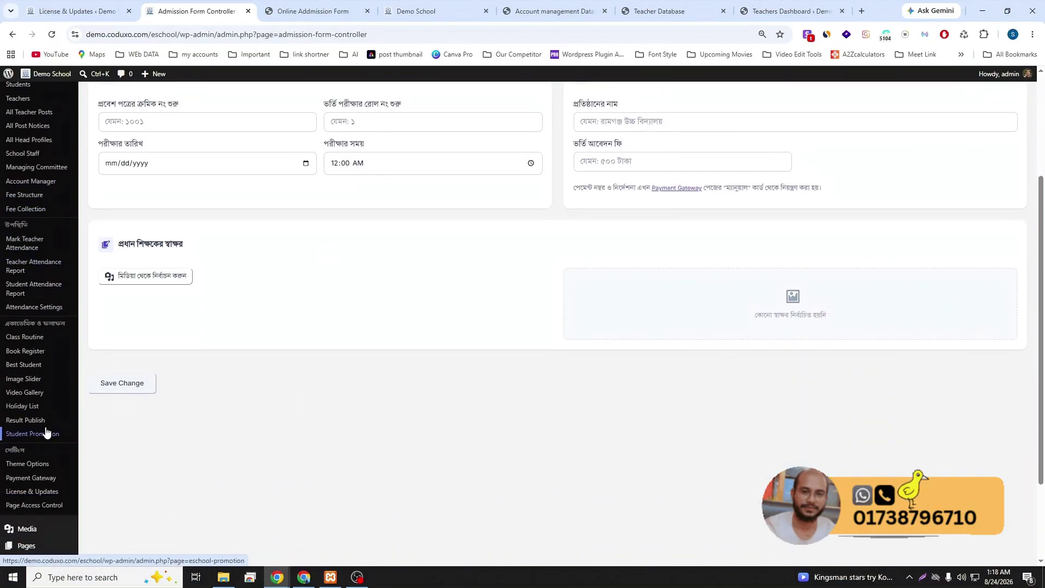
- Open Payment Gateway settings and compare the Manual and bKash methods
left_click(32, 479)
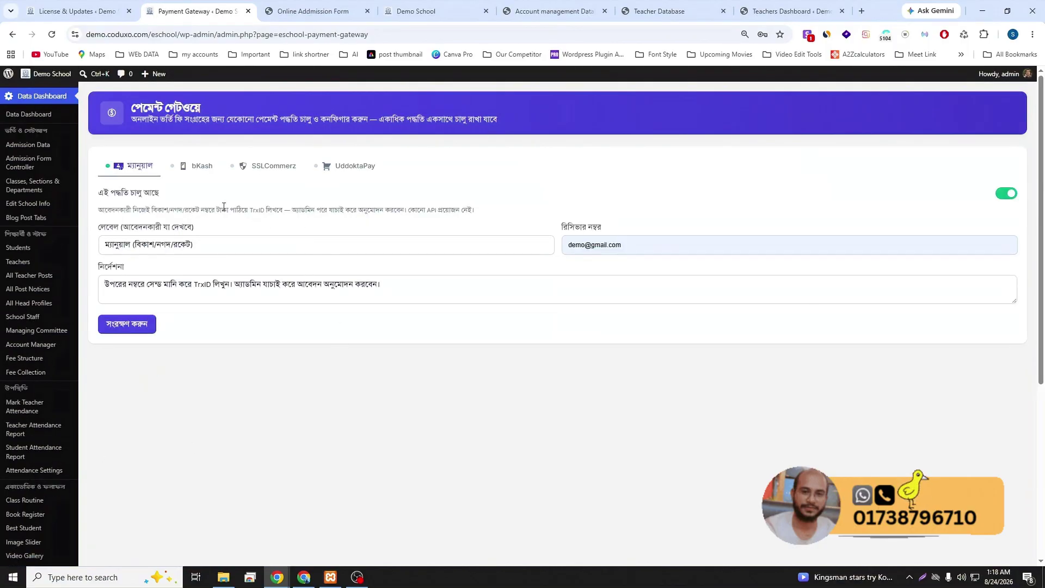
left_click(199, 249)
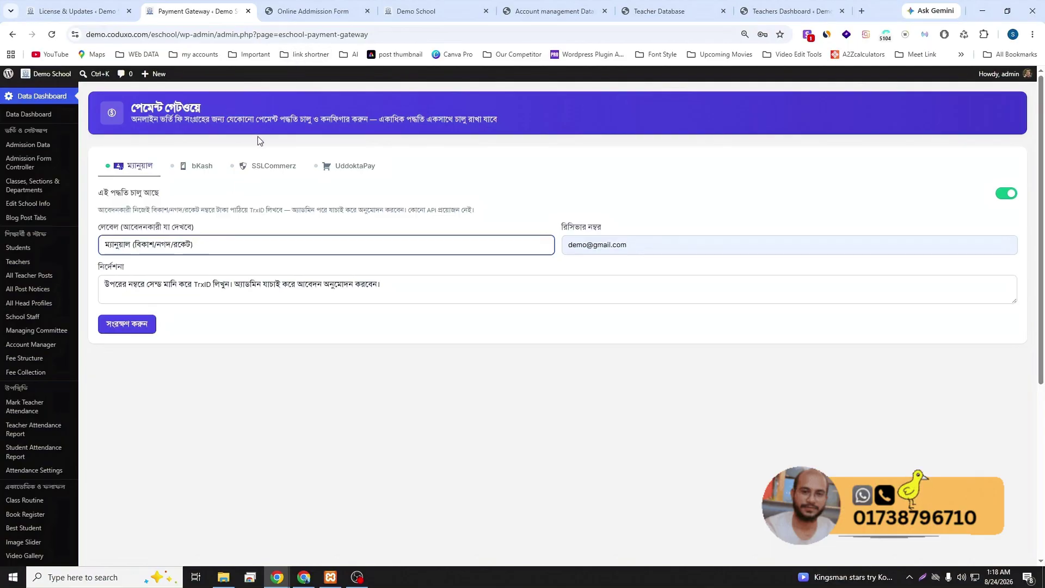
left_click(197, 166)
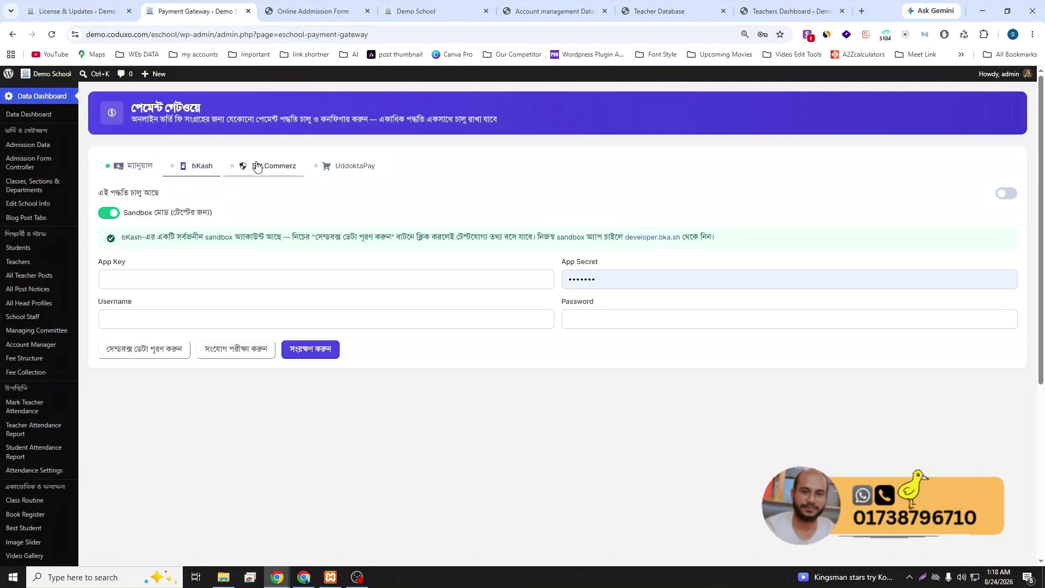
left_click(139, 167)
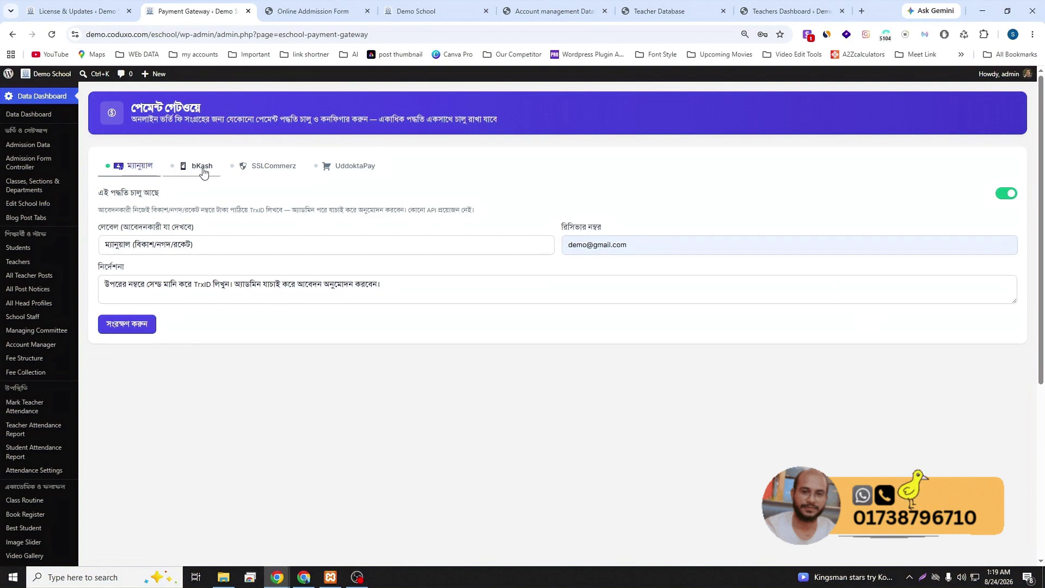
left_click(202, 167)
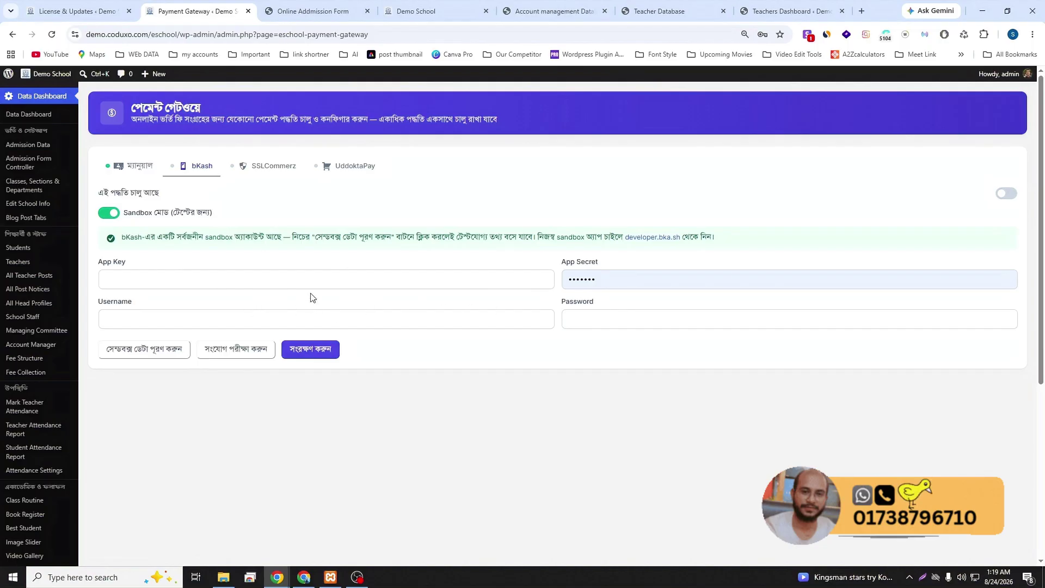
- Review the SSLCommerz and UddoktaPay settings, including UddoktaPay's sandbox info text
left_click(274, 166)
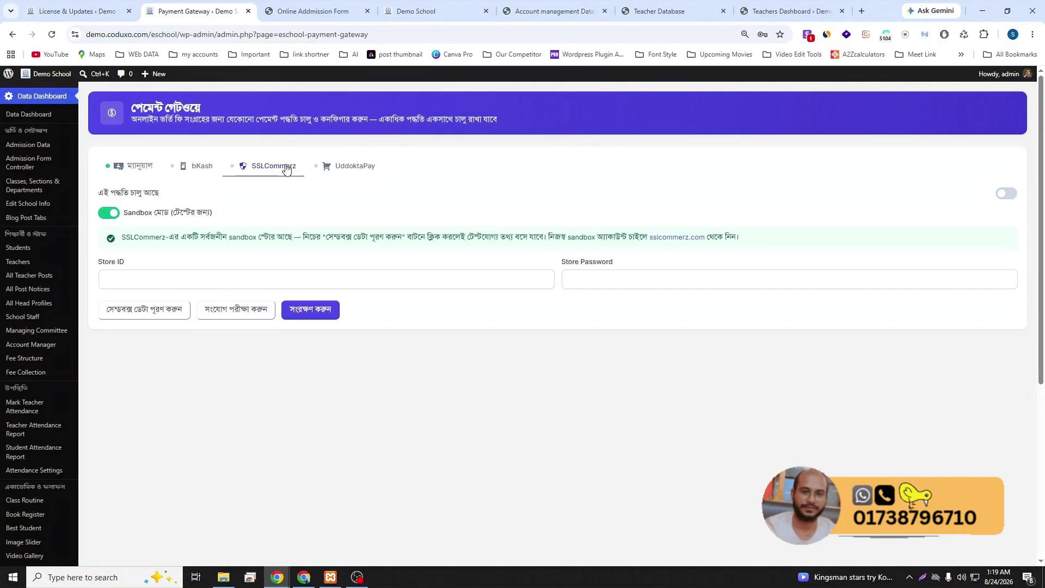
left_click(353, 167)
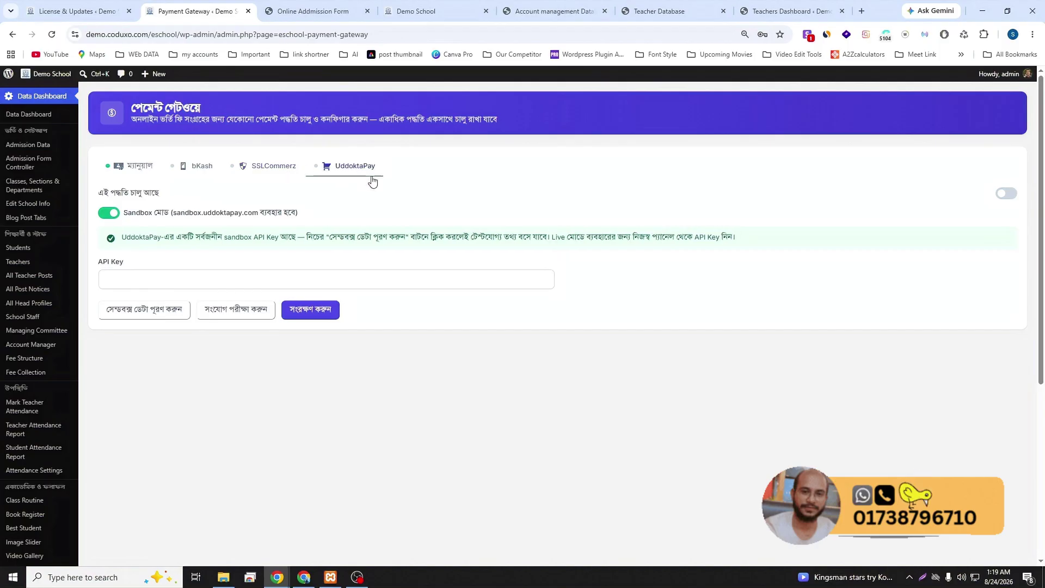
triple_click(345, 236)
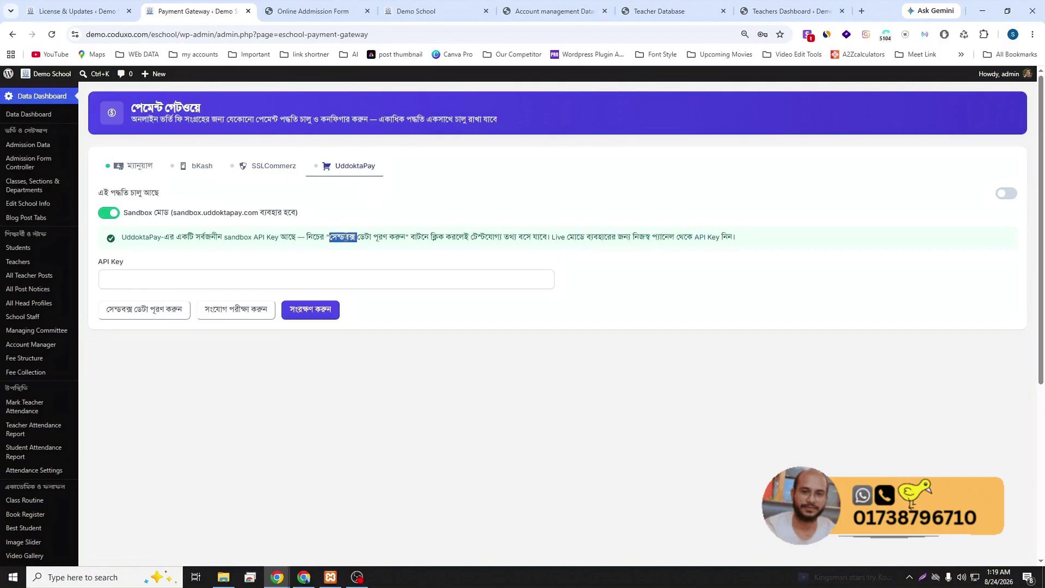
left_click(267, 262)
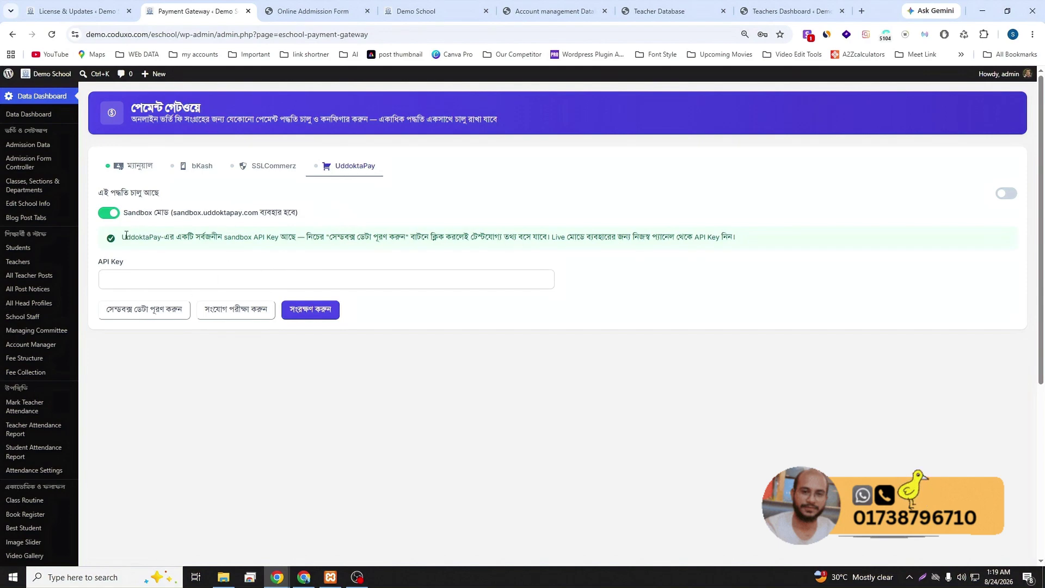
left_click_drag(125, 235, 738, 243)
left_click(685, 294)
- Open License & Updates and check the installed version 6.5.16
scroll(61, 404, "down", 5)
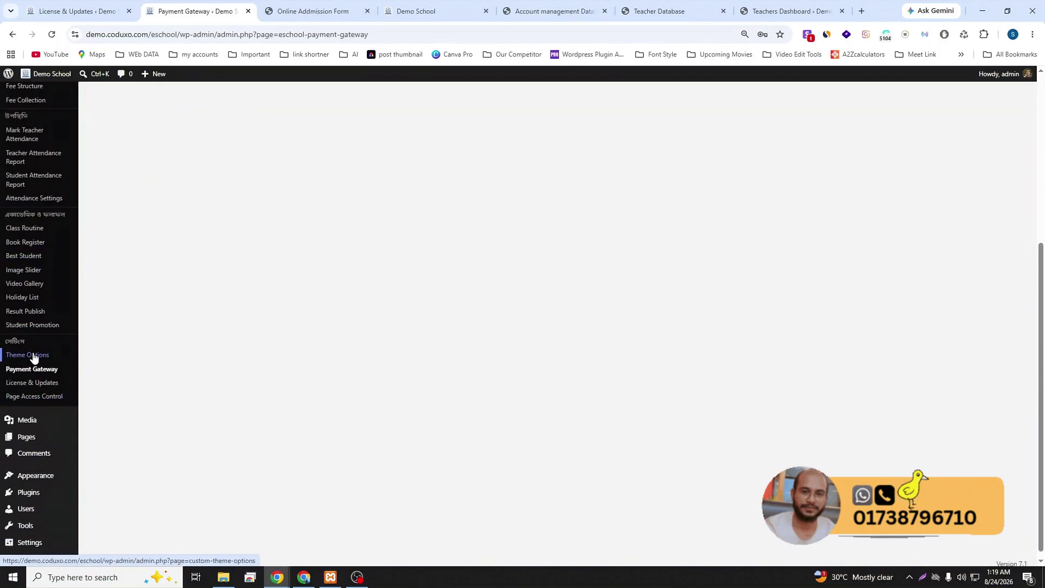
scroll(39, 381, "up", 1)
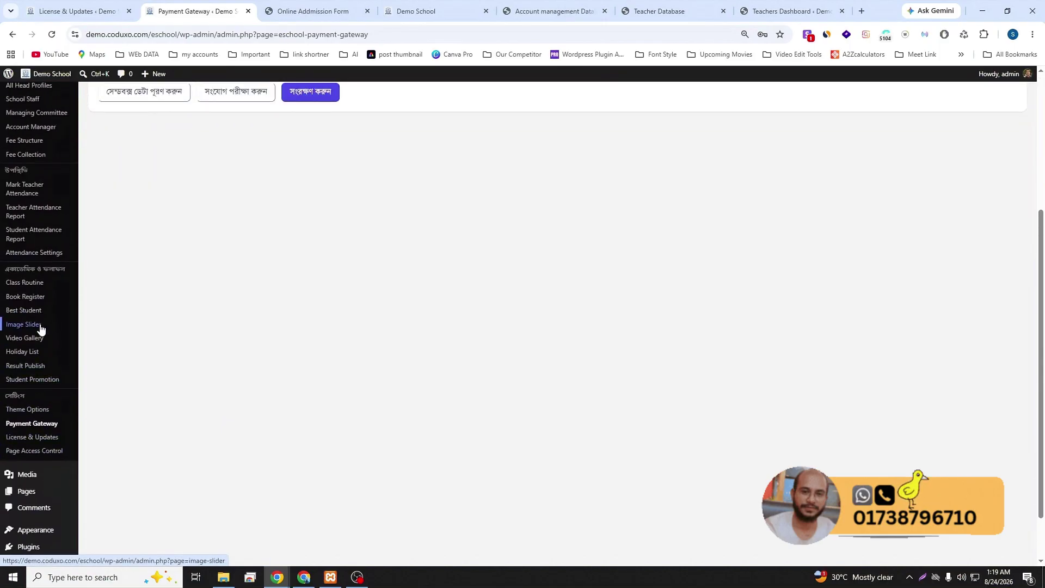
scroll(39, 331, "up", 1)
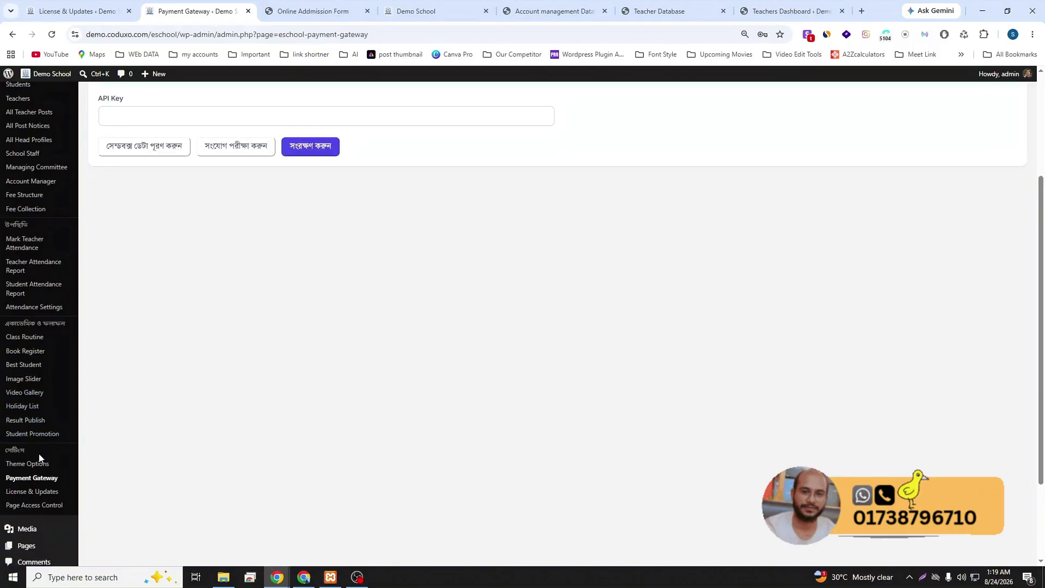
left_click(40, 493)
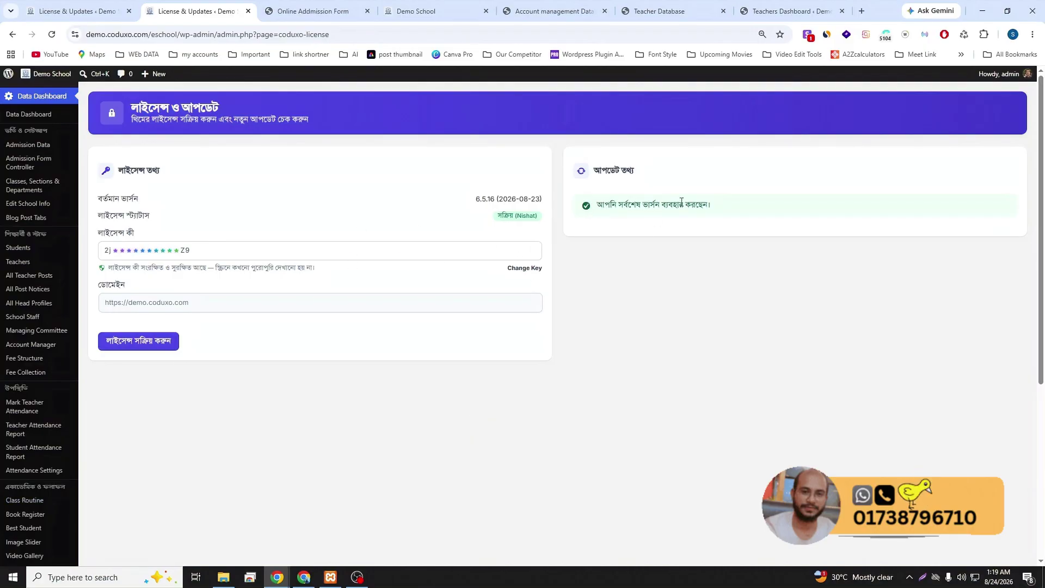
double_click(485, 199)
left_click(465, 223)
- Close the Online Admission Form tab and bring up the public school homepage
left_click(301, 12)
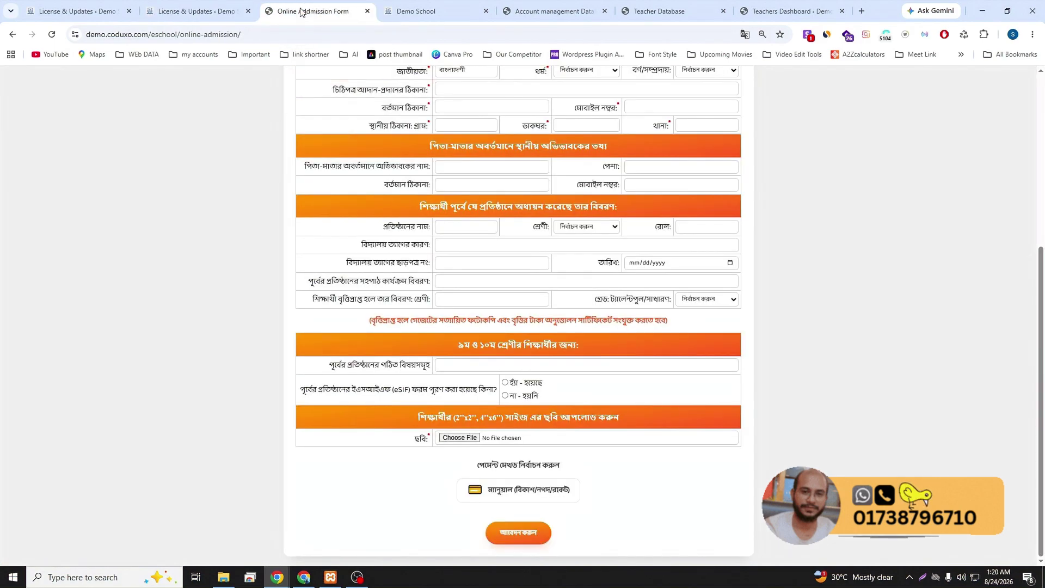
left_click(367, 11)
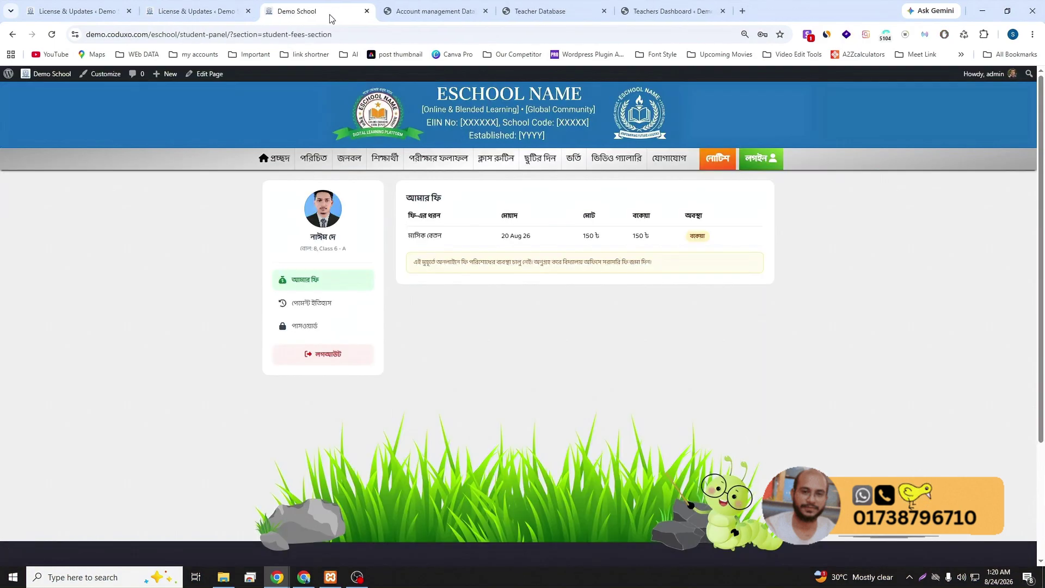
left_click(198, 11)
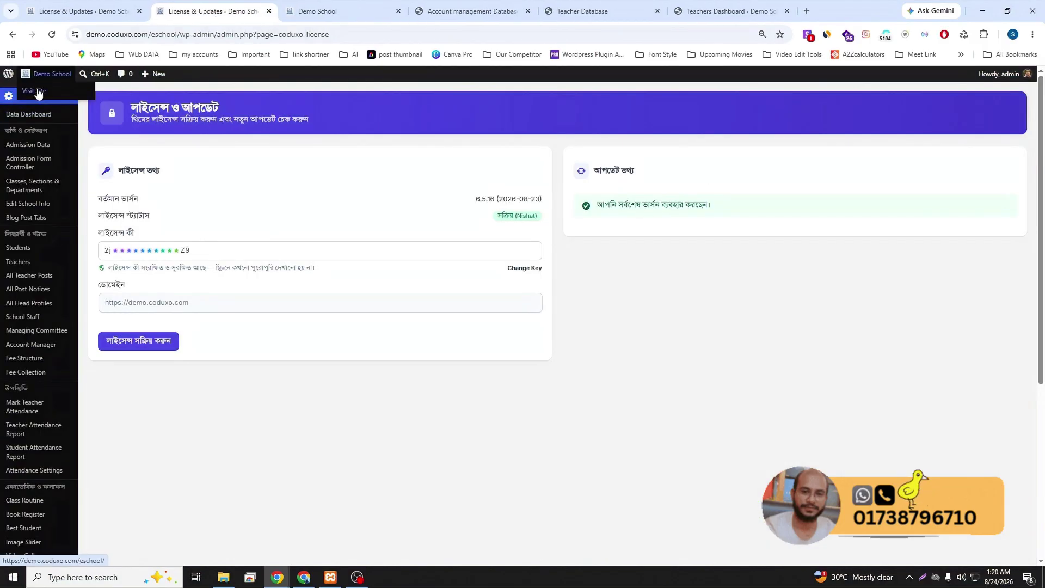
left_click(37, 89)
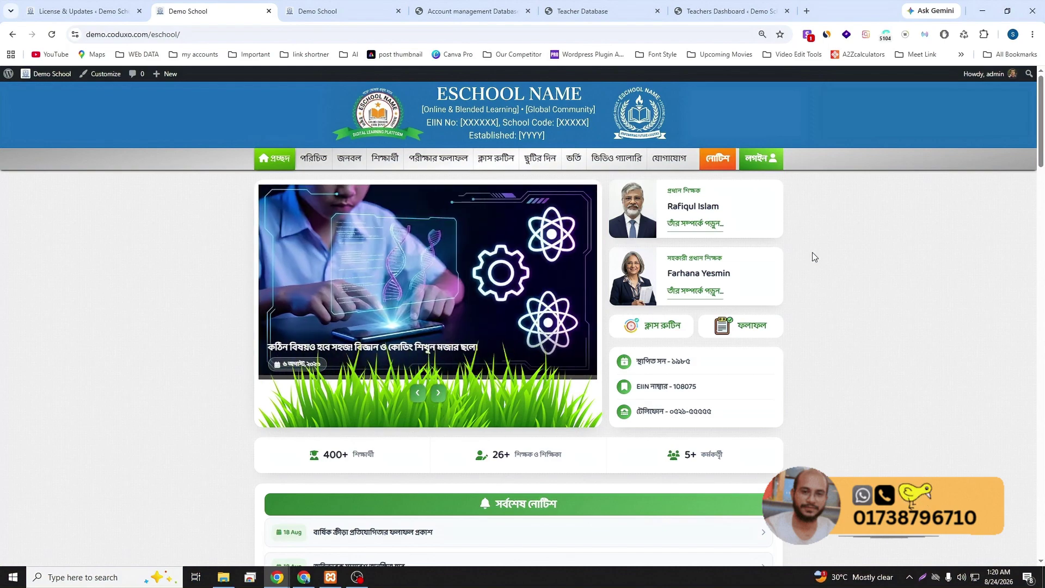
- Scroll through the public homepage, then return to the License & Updates page
scroll(792, 293, "down", 5)
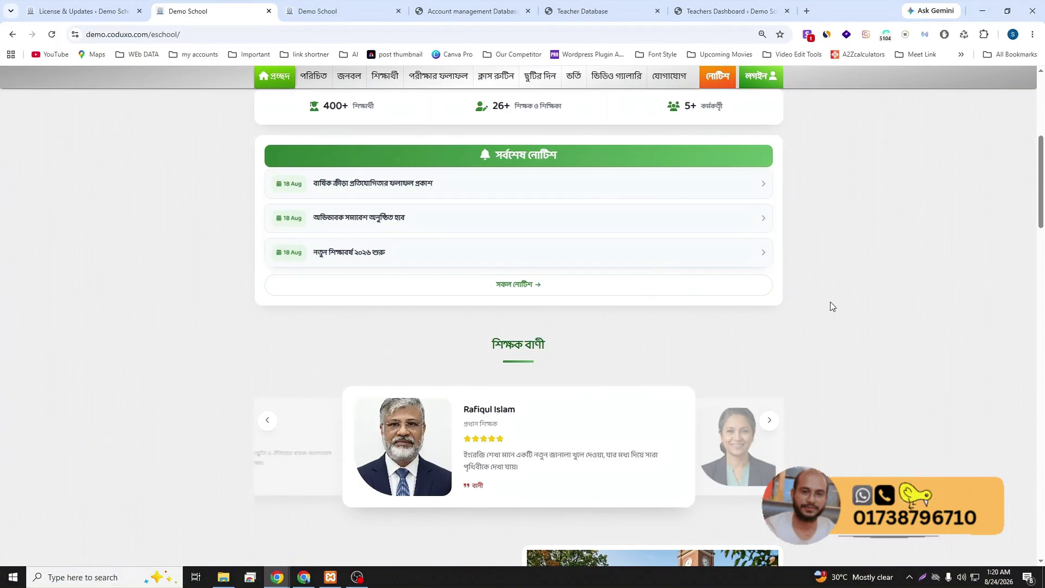
scroll(825, 320, "down", 2)
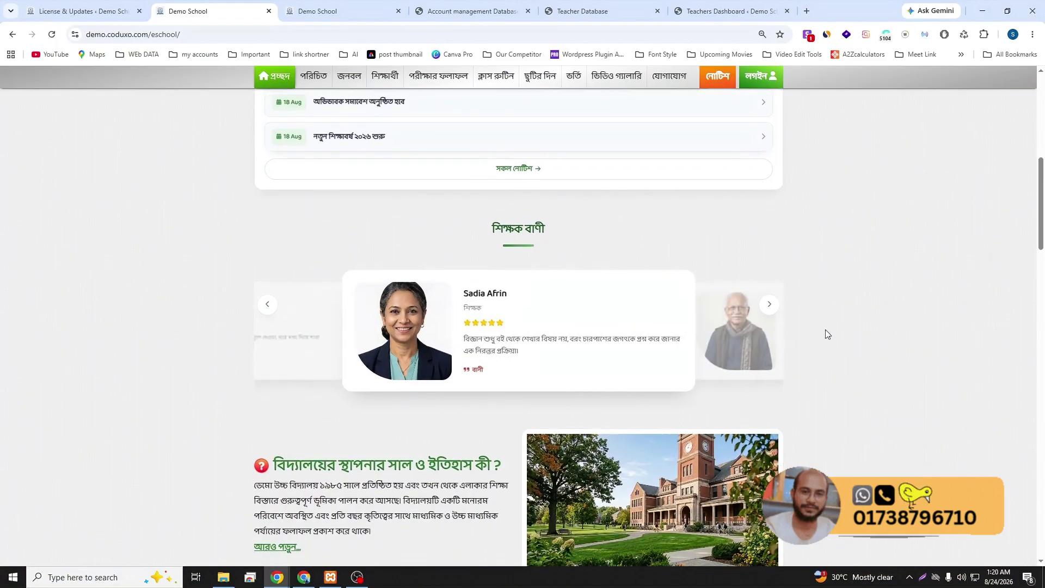
scroll(826, 330, "down", 3)
scroll(827, 335, "down", 1)
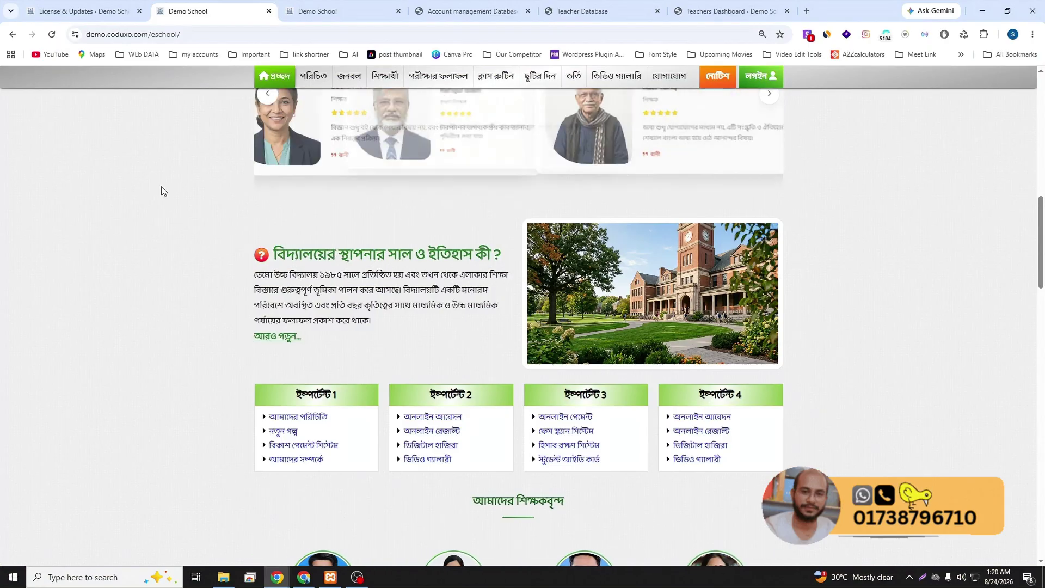
left_click(64, 14)
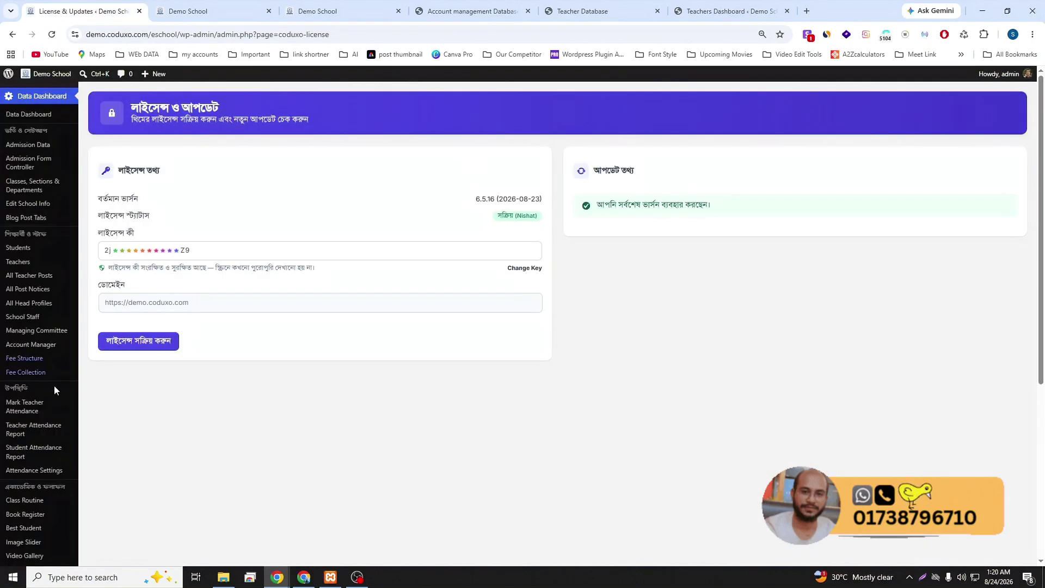
scroll(57, 413, "down", 3)
- Change the Theme Options site language to English, save it, and show the front page
left_click(37, 411)
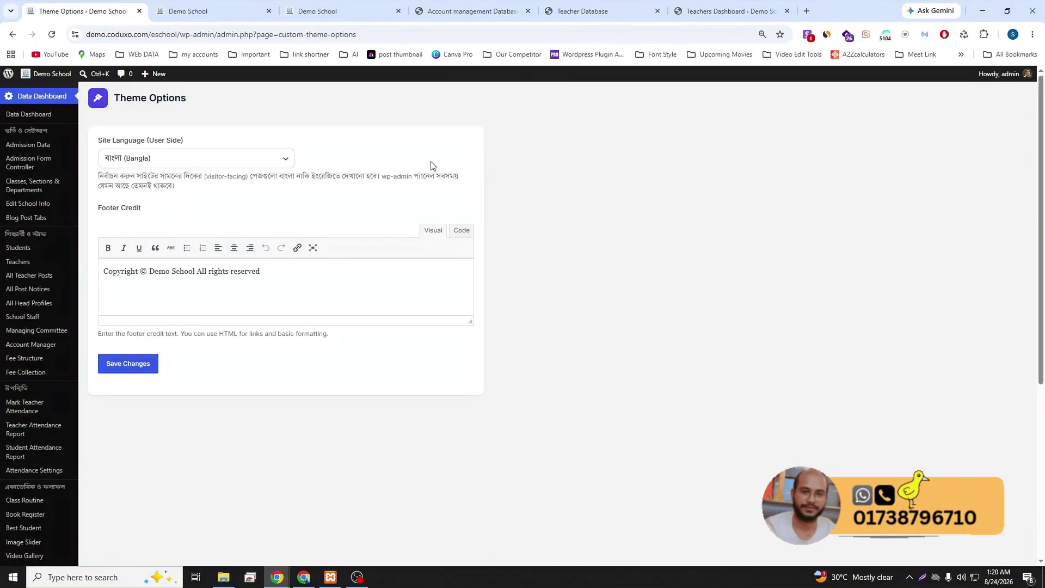
left_click(194, 162)
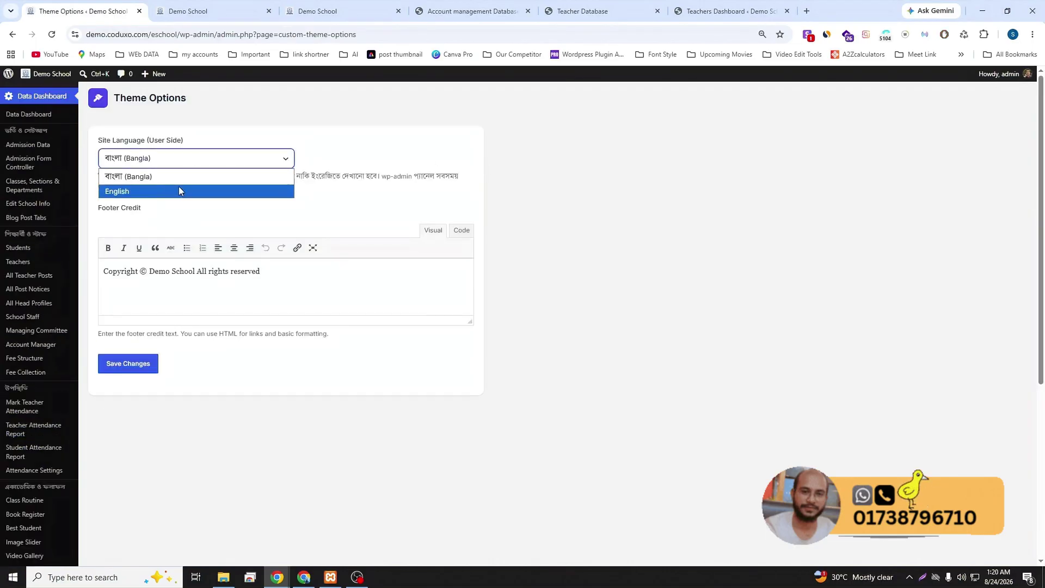
left_click(179, 187)
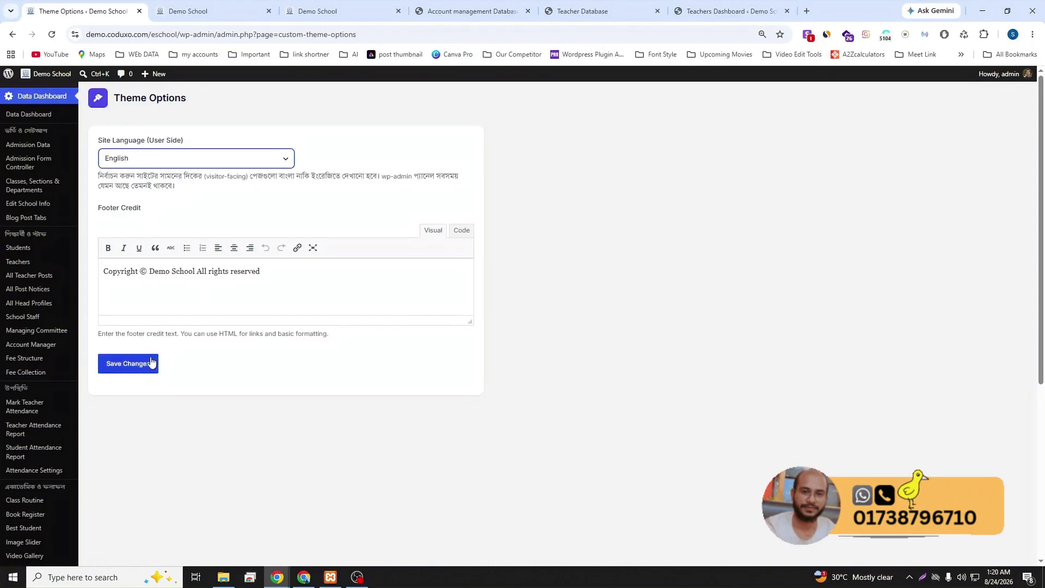
left_click(134, 366)
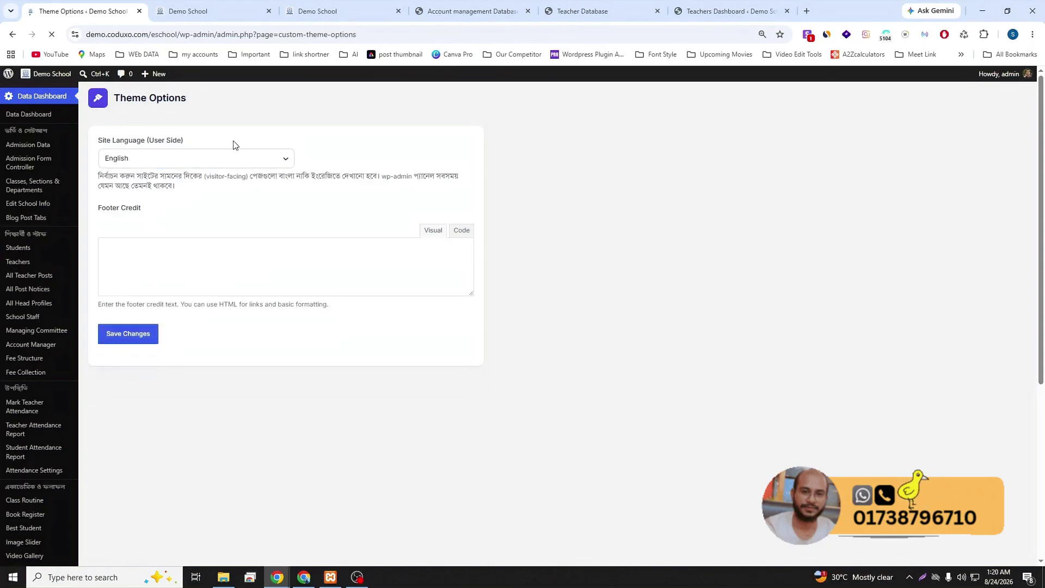
left_click(219, 10)
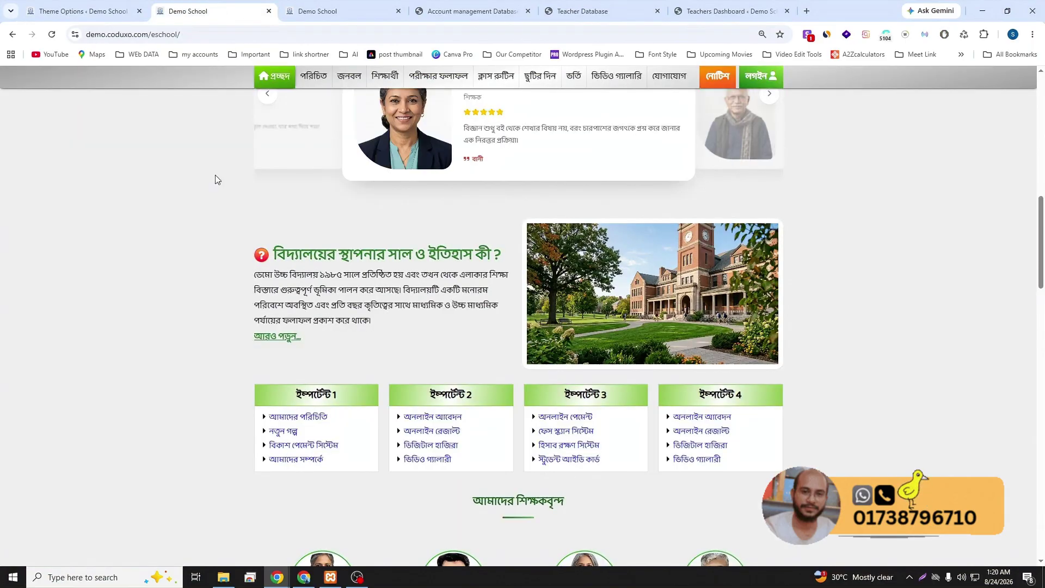
- Reload the front page and browse it in English
scroll(215, 175, "up", 5)
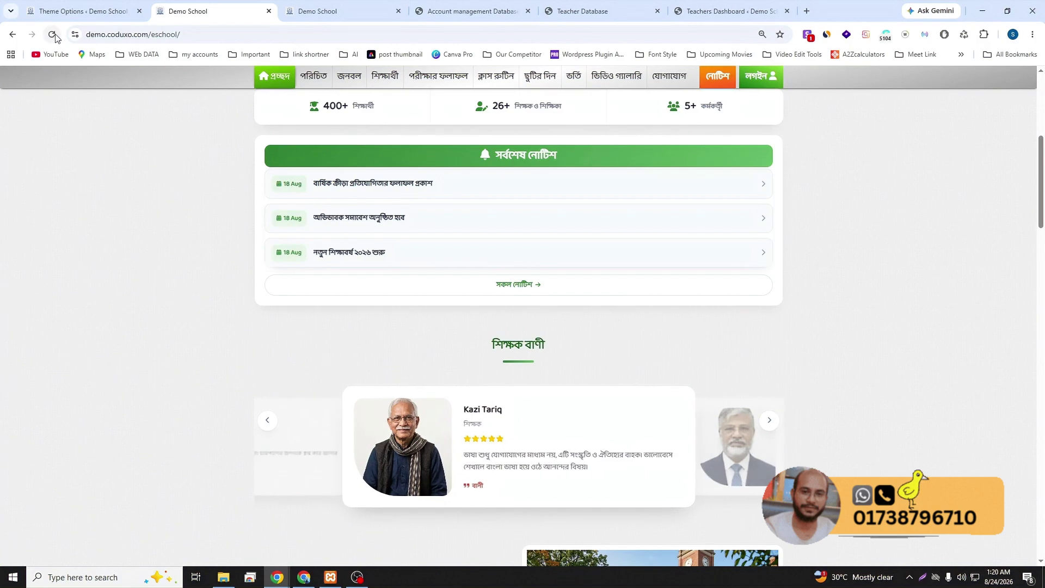
left_click(55, 36)
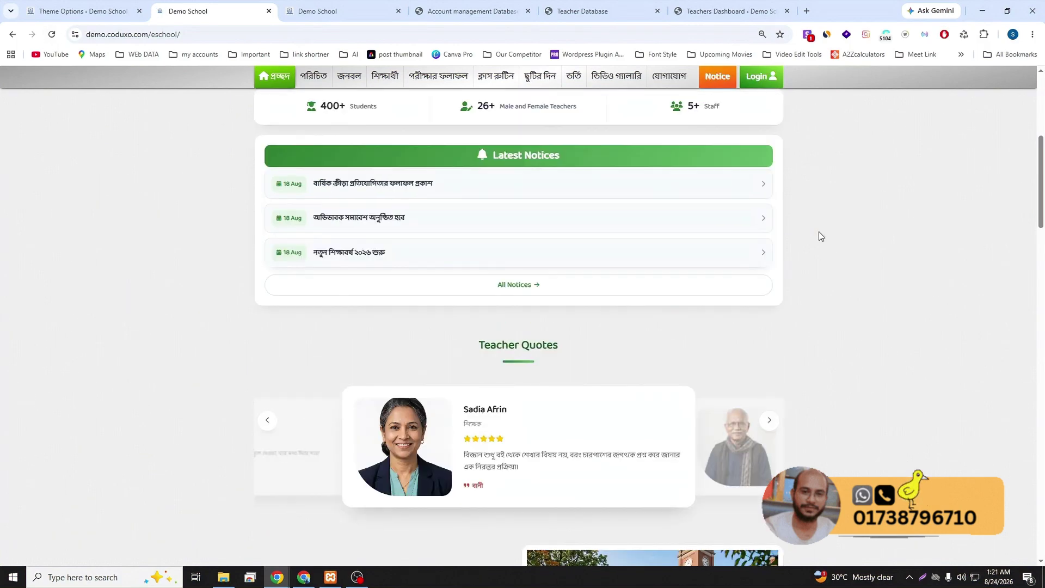
scroll(819, 231, "up", 6)
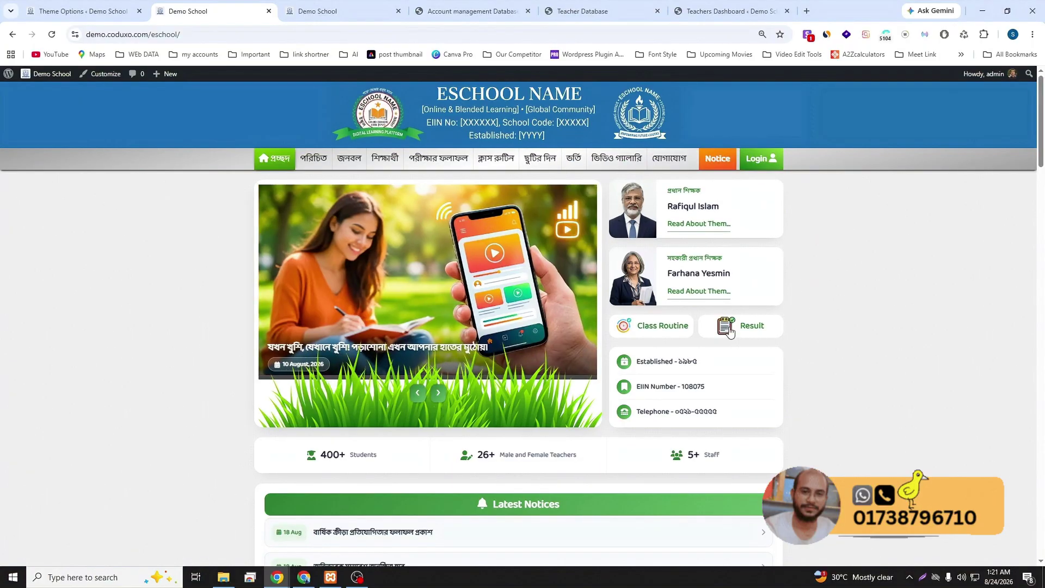
scroll(710, 362, "down", 2)
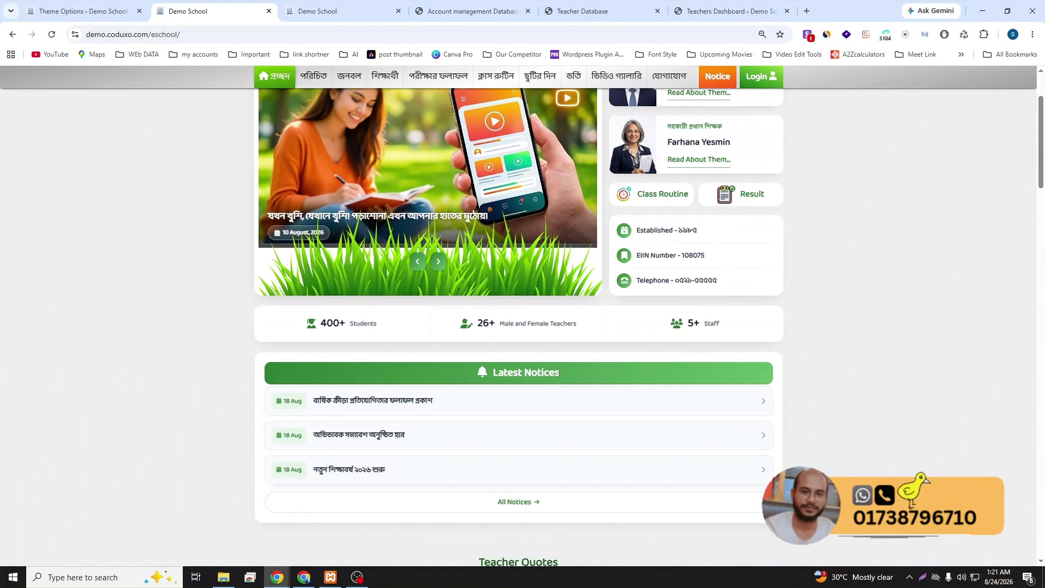
scroll(562, 376, "down", 3)
scroll(569, 351, "down", 9)
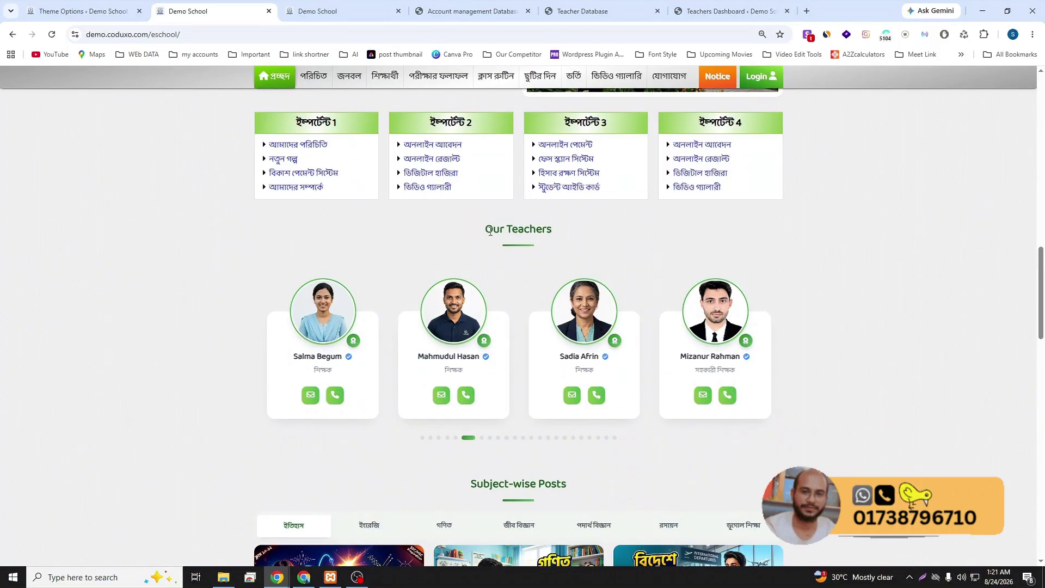
scroll(547, 231, "down", 6)
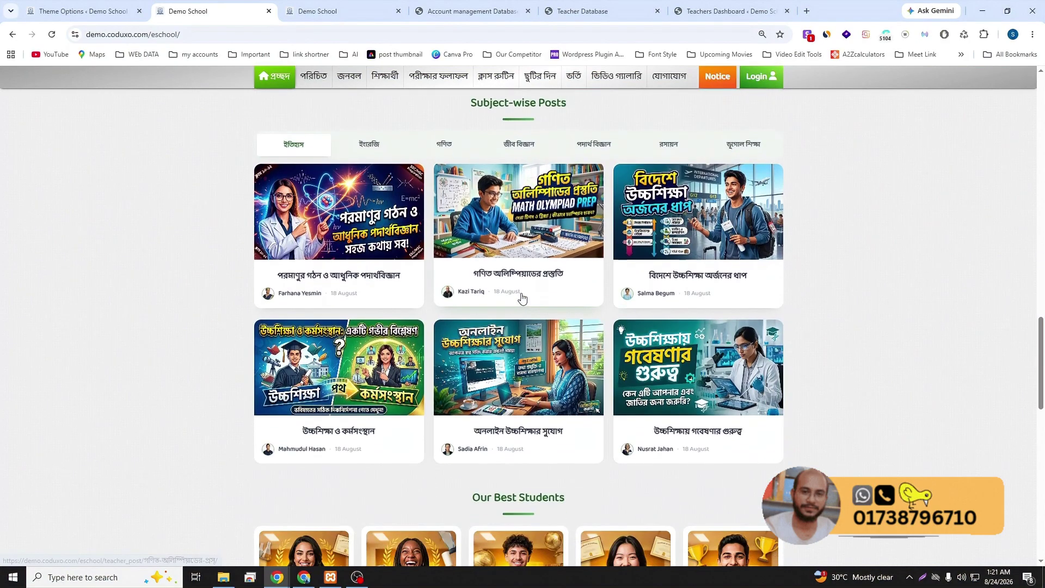
scroll(763, 289, "up", 14)
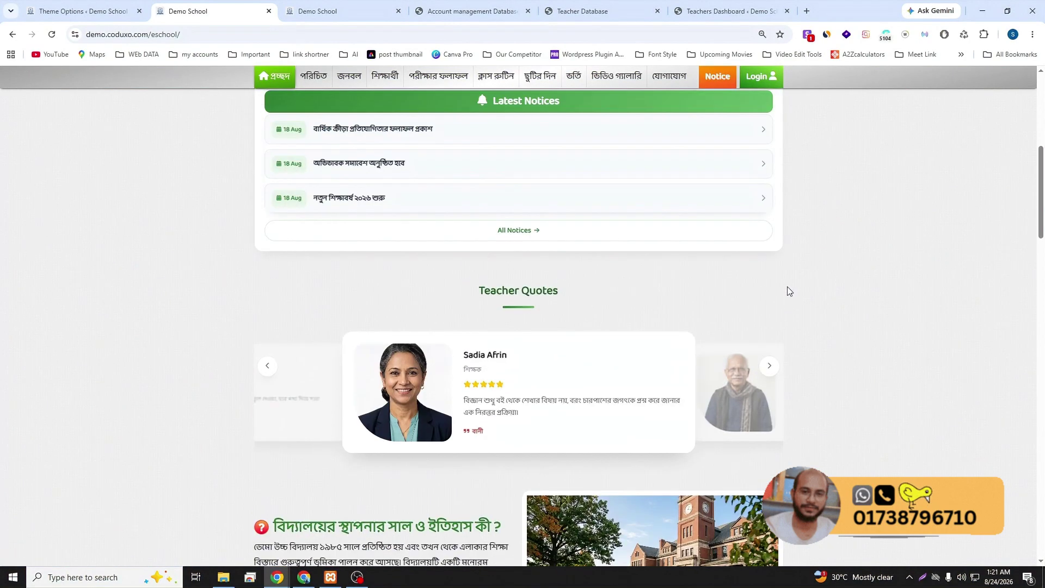
scroll(789, 285, "up", 7)
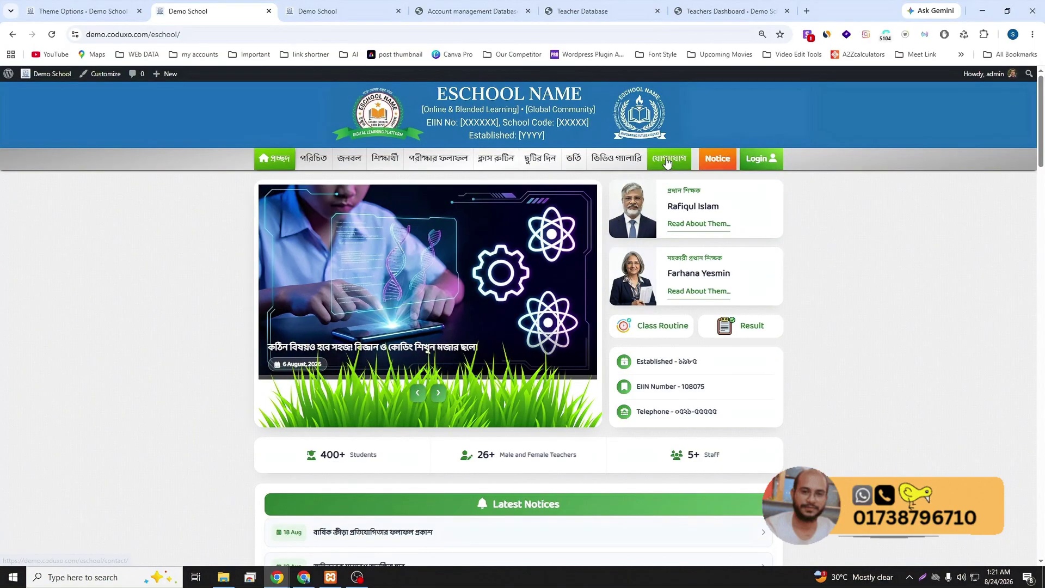
- Preview the যোগাযোগ (Contact) page, select its Contact Us heading, then return home
left_click(665, 158)
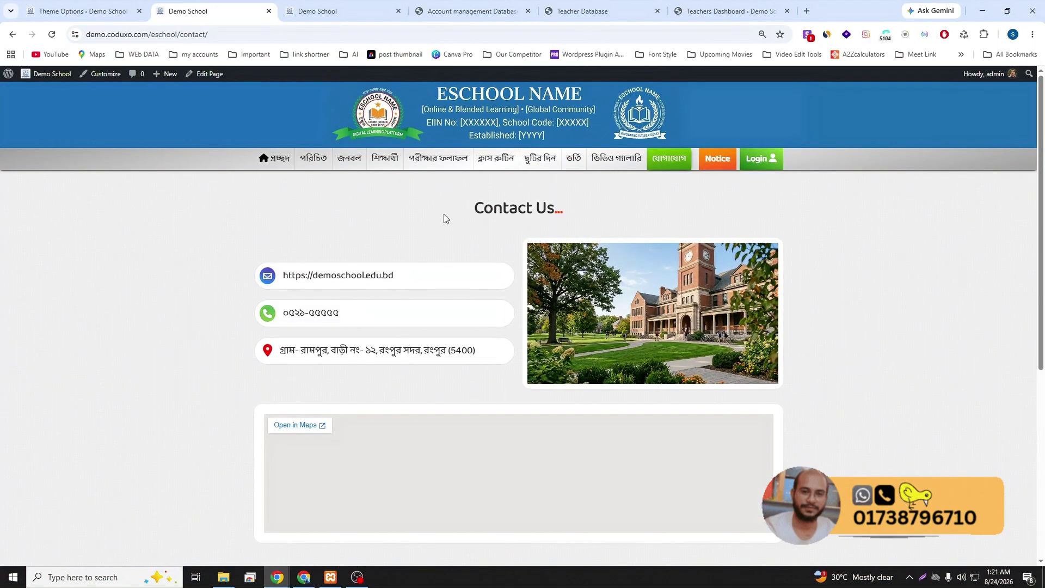
scroll(497, 312, "down", 4)
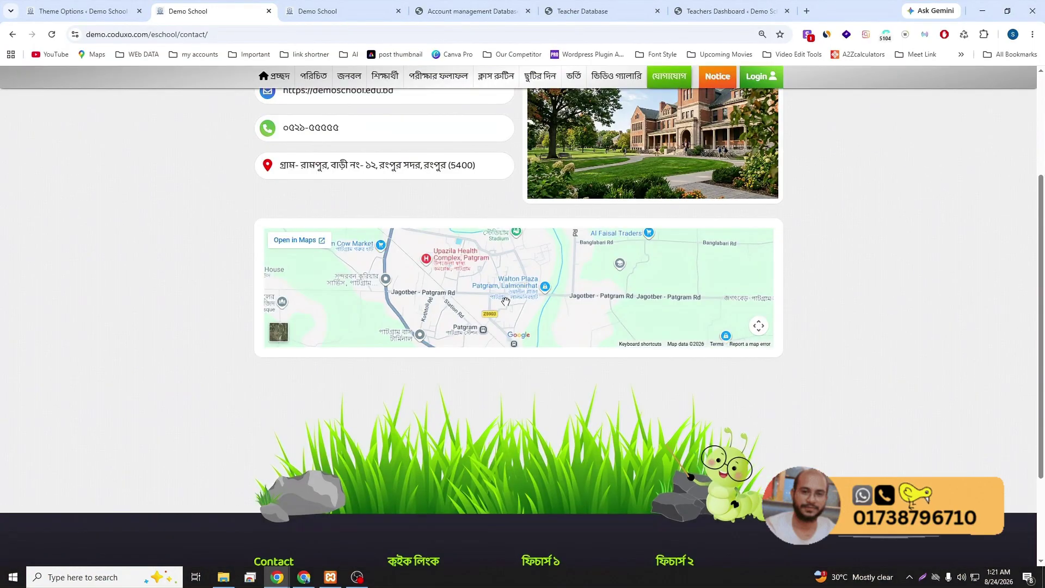
scroll(512, 257, "up", 4)
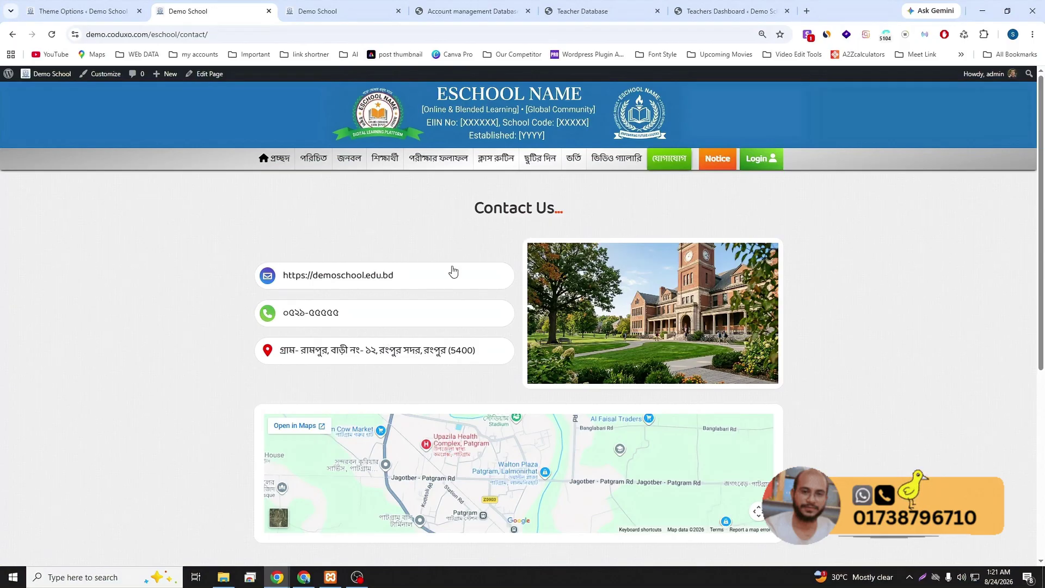
left_click_drag(474, 207, 561, 209)
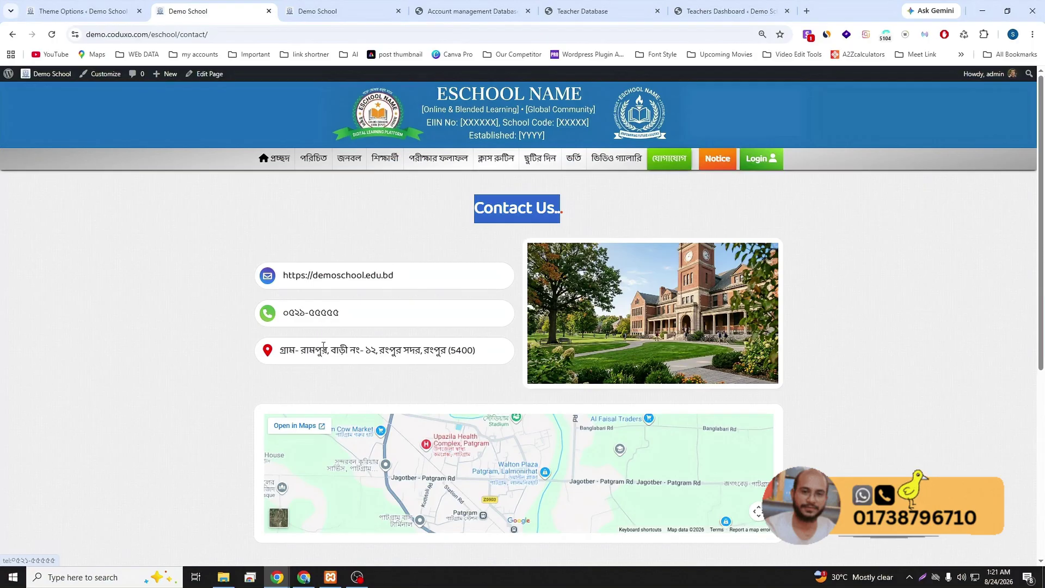
left_click(271, 170)
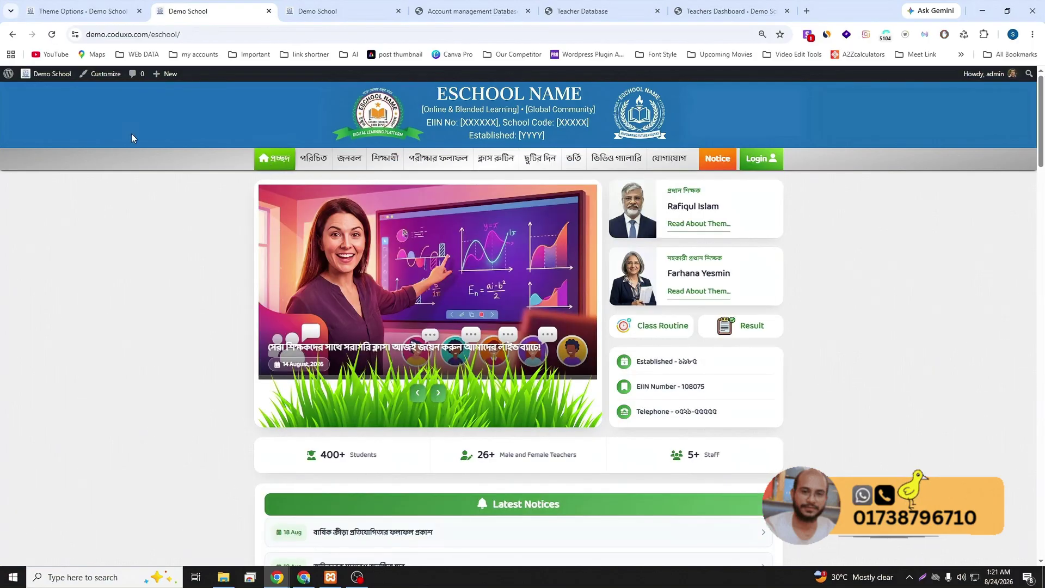
- In Theme Options, set the site language back to বাংলা (Bangla) and save
left_click(58, 10)
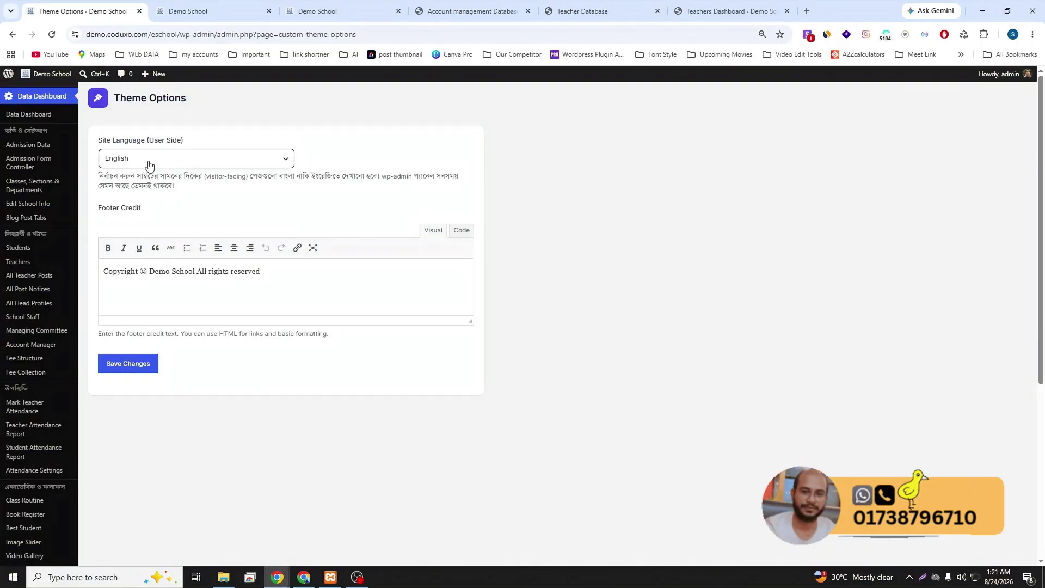
left_click(145, 165)
left_click(133, 174)
left_click(129, 363)
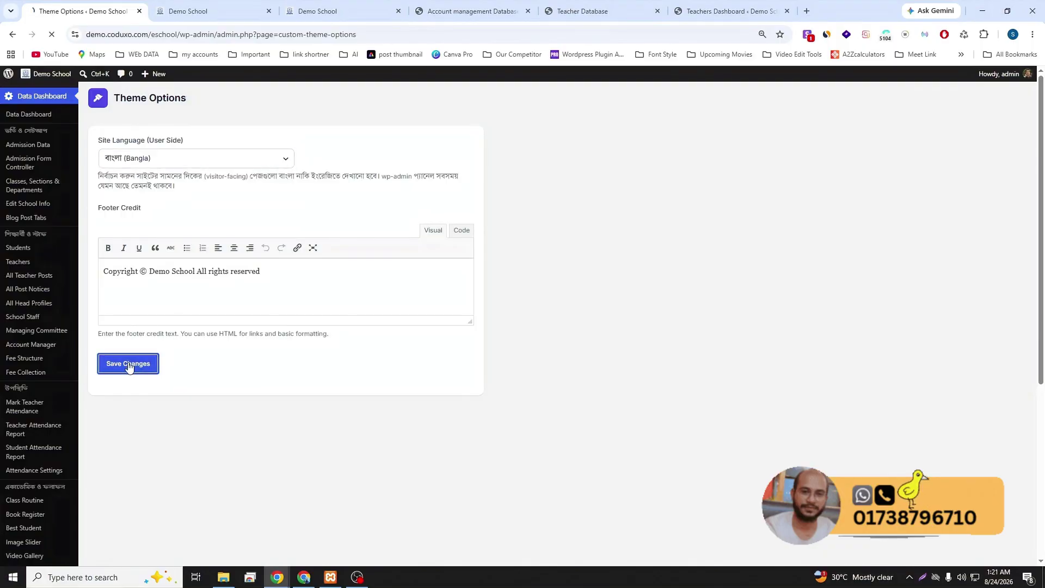
- Open the first Latest Notices post on the Demo School homepage, then go back to the history section
left_click(233, 10)
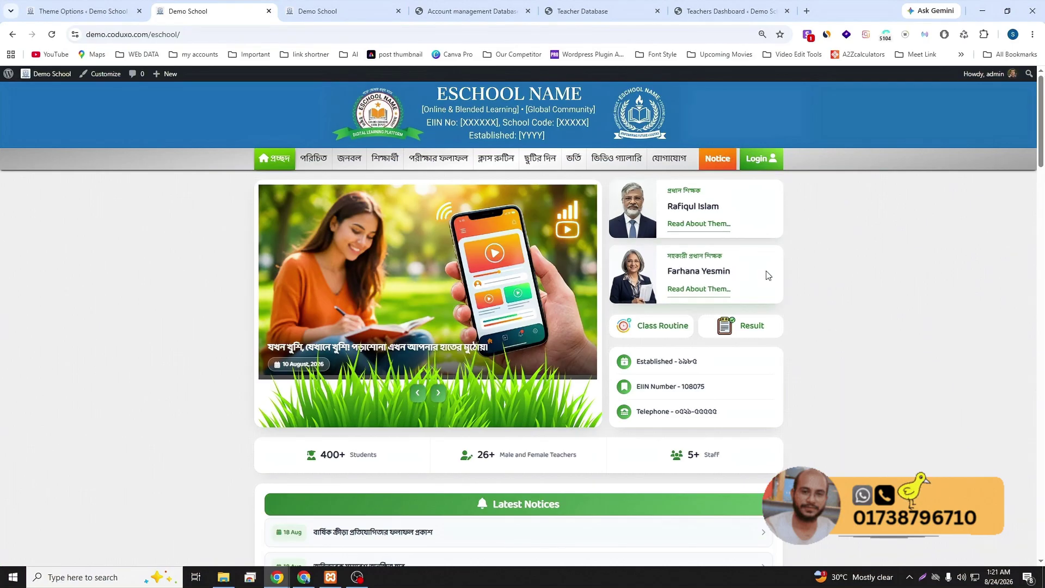
scroll(502, 286, "down", 5)
scroll(495, 282, "down", 2)
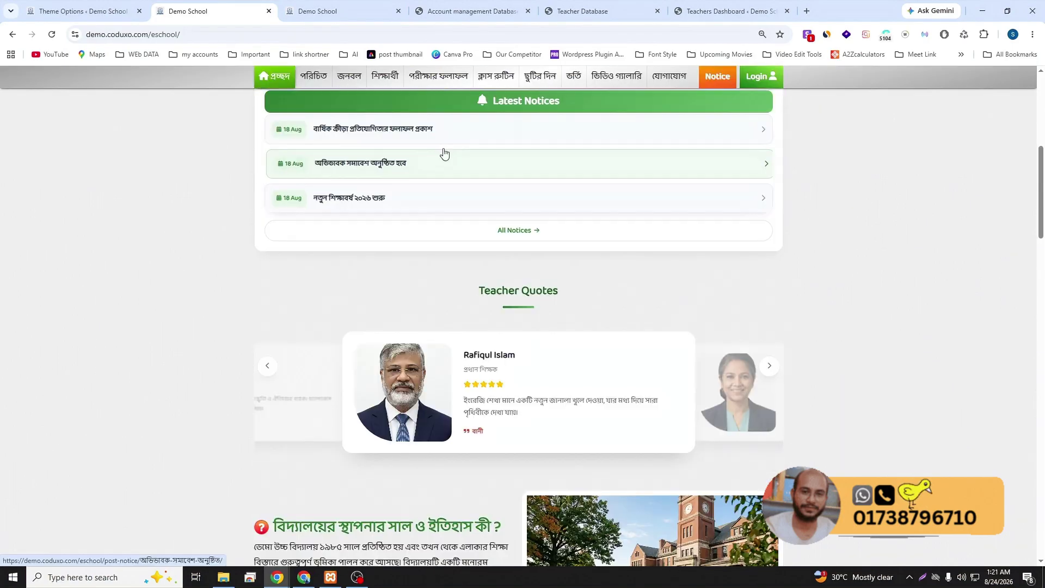
left_click(447, 140)
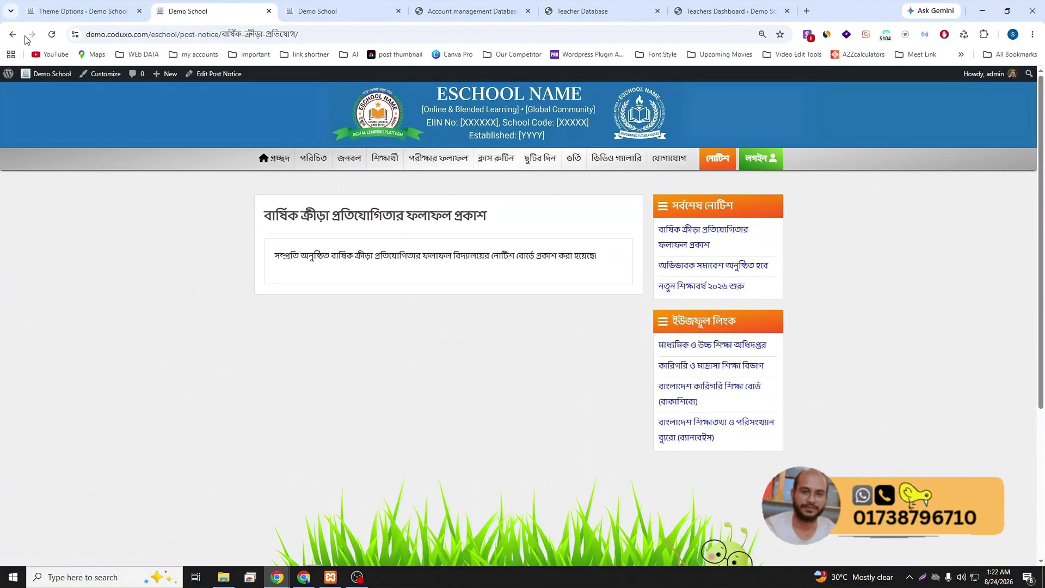
left_click(13, 34)
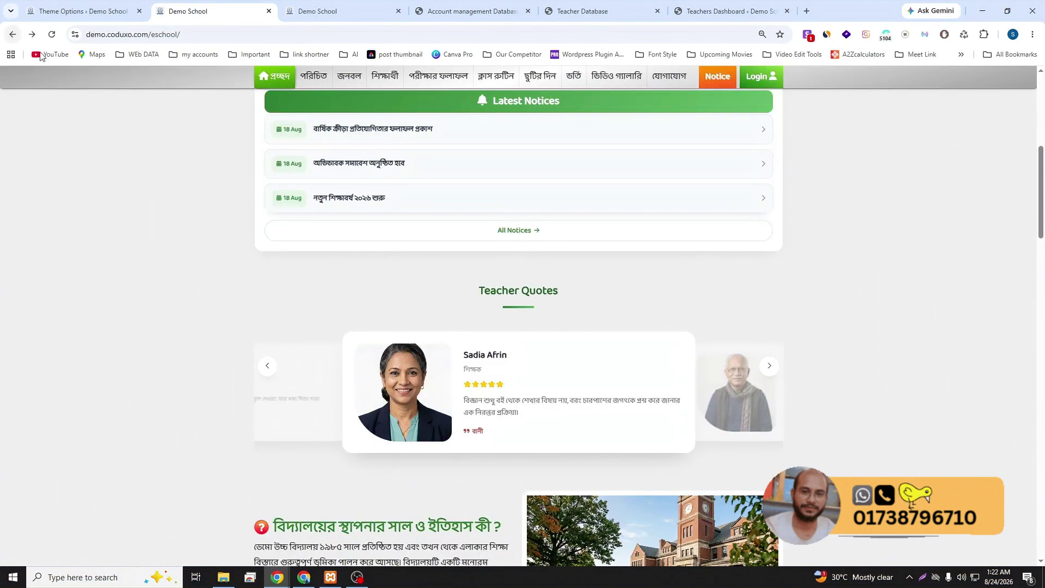
scroll(676, 352, "down", 7)
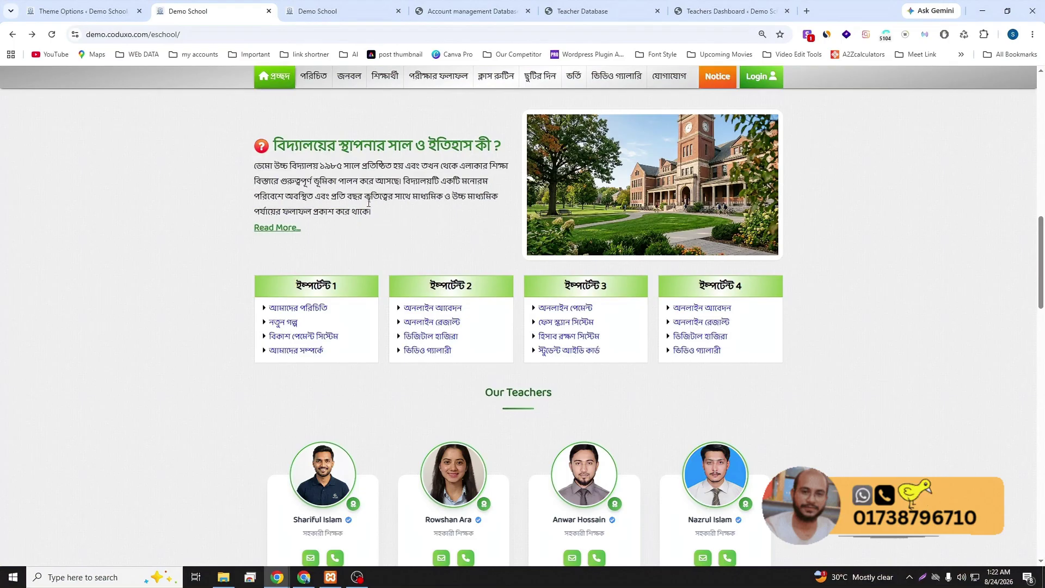
- Scroll past the school history paragraph down to the Our Teachers carousel
left_click_drag(375, 210, 256, 165)
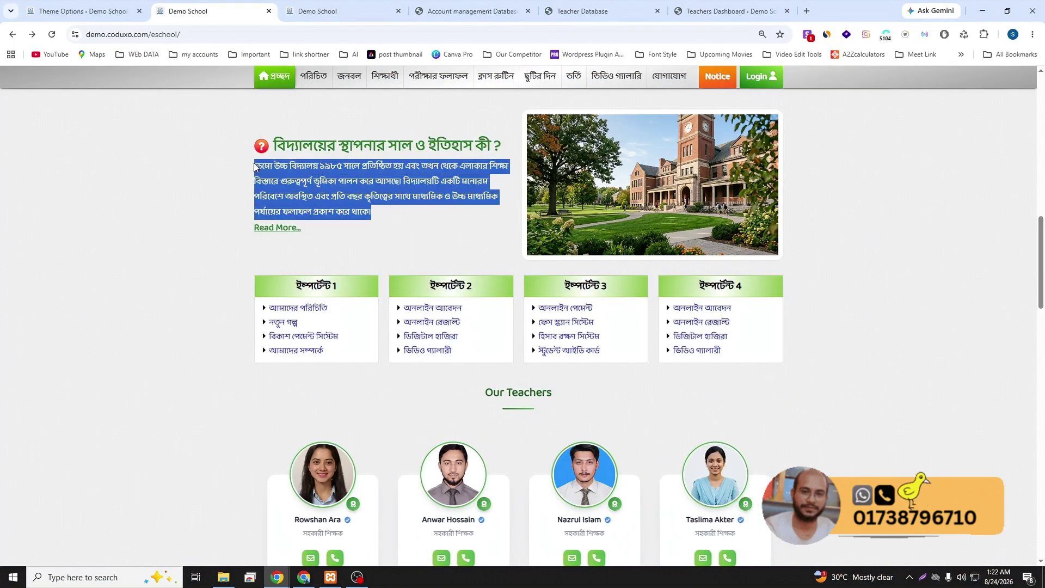
left_click(296, 173)
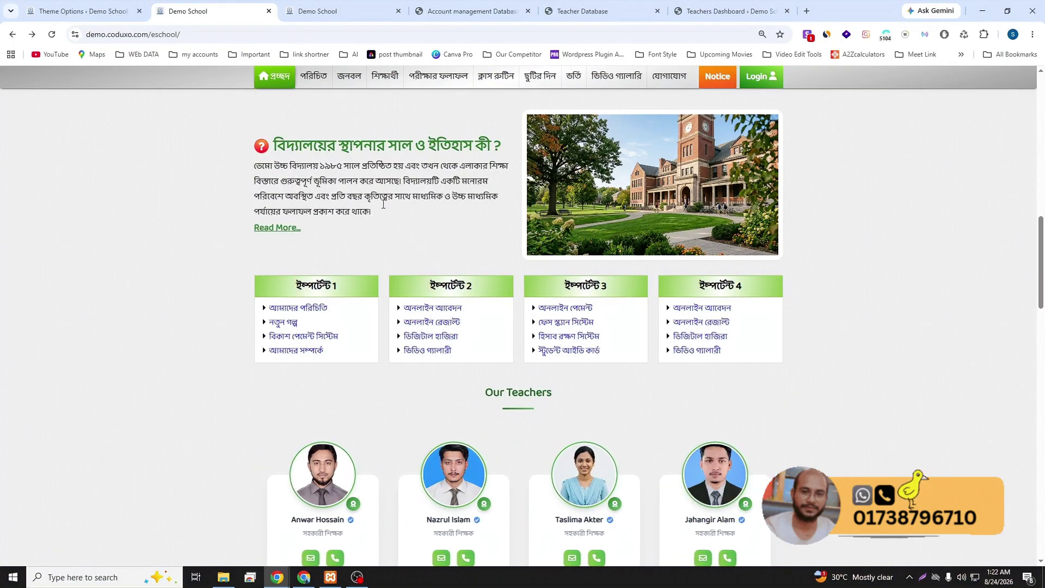
scroll(384, 204, "down", 1)
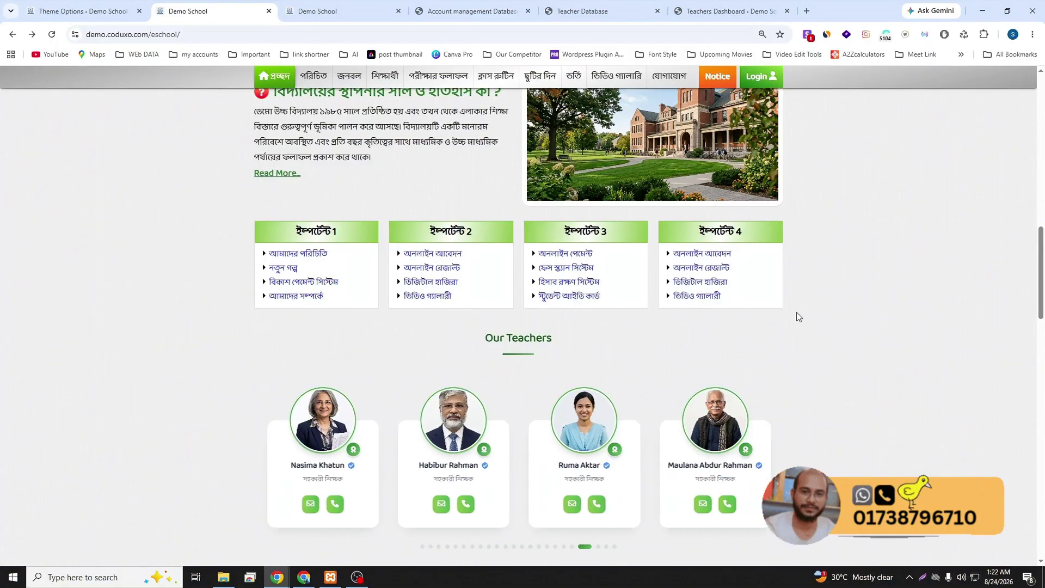
scroll(799, 329, "down", 1)
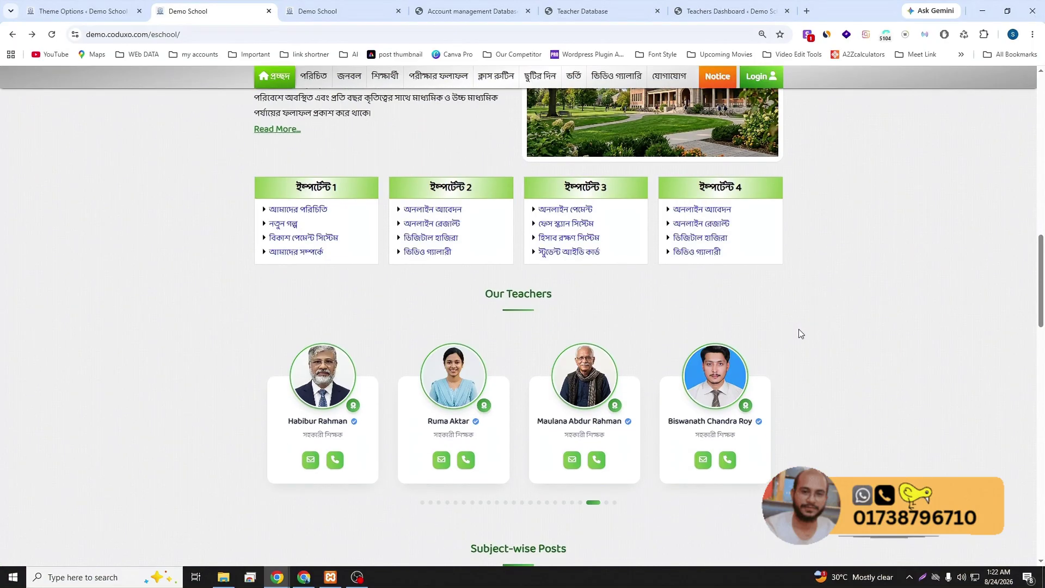
scroll(799, 333, "down", 2)
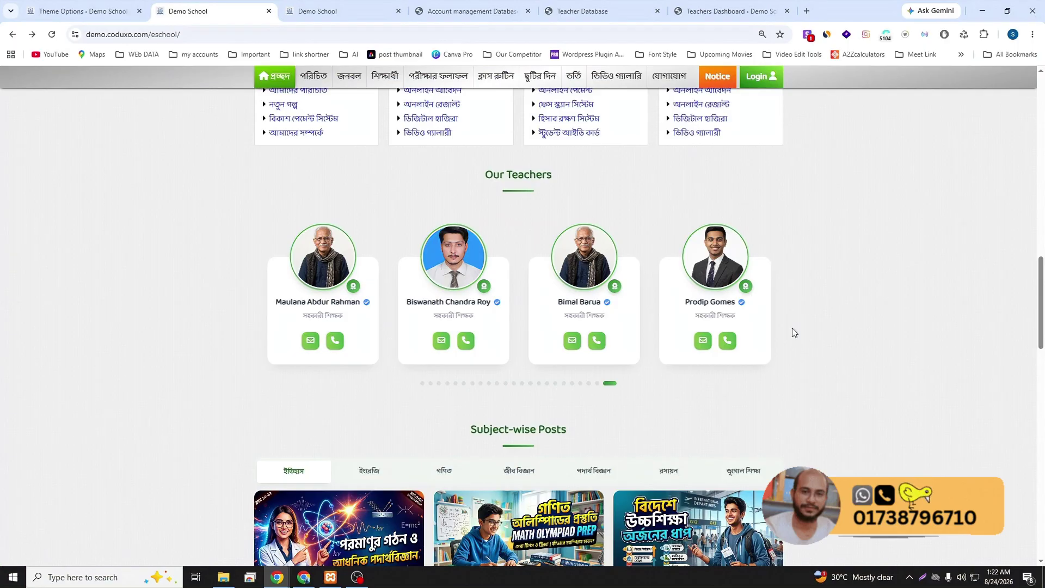
scroll(793, 328, "up", 3)
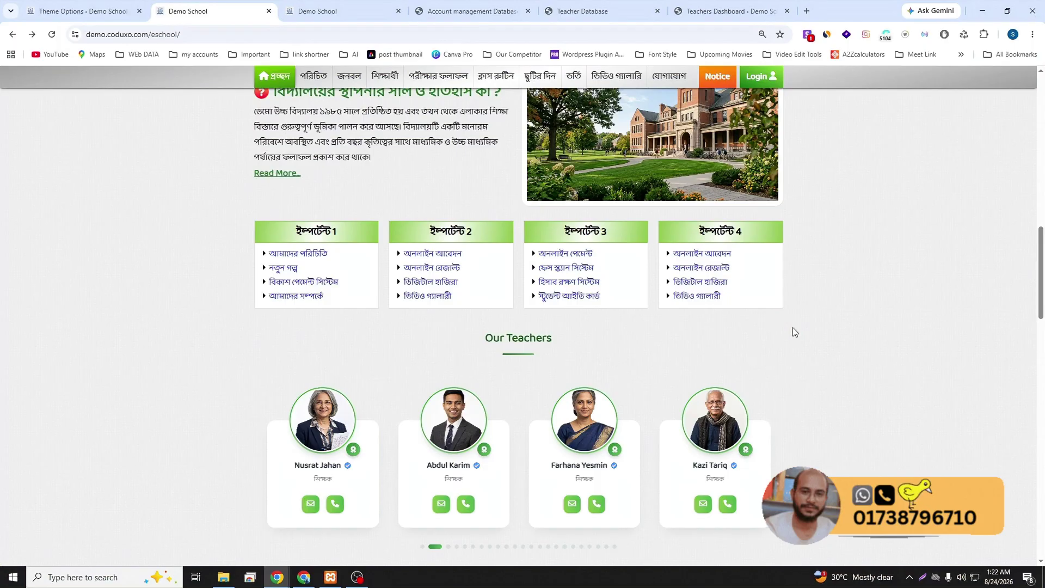
scroll(793, 328, "down", 4)
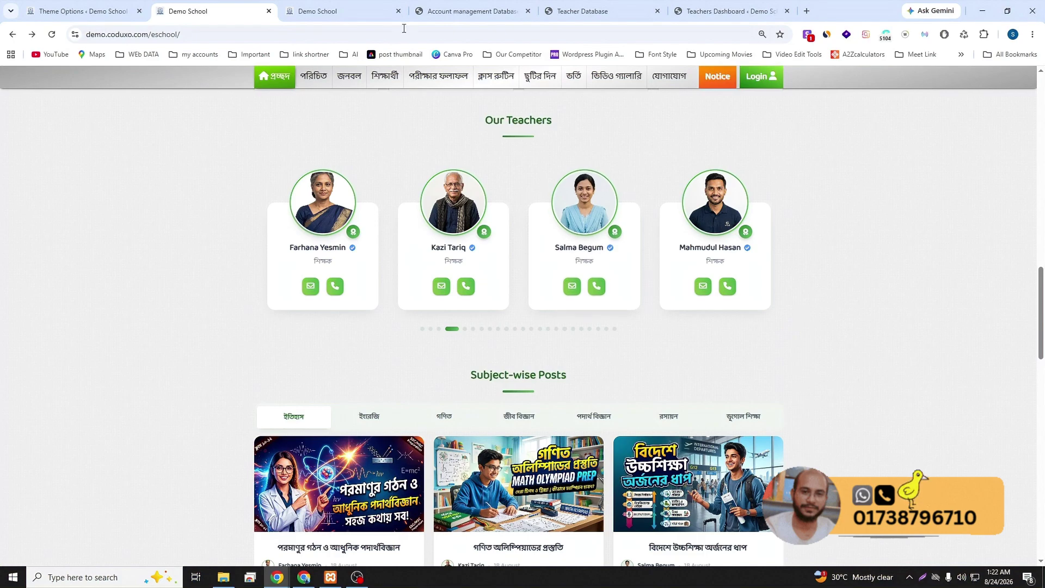
- View the teacher panel's attendance data and class routine sections
left_click(569, 12)
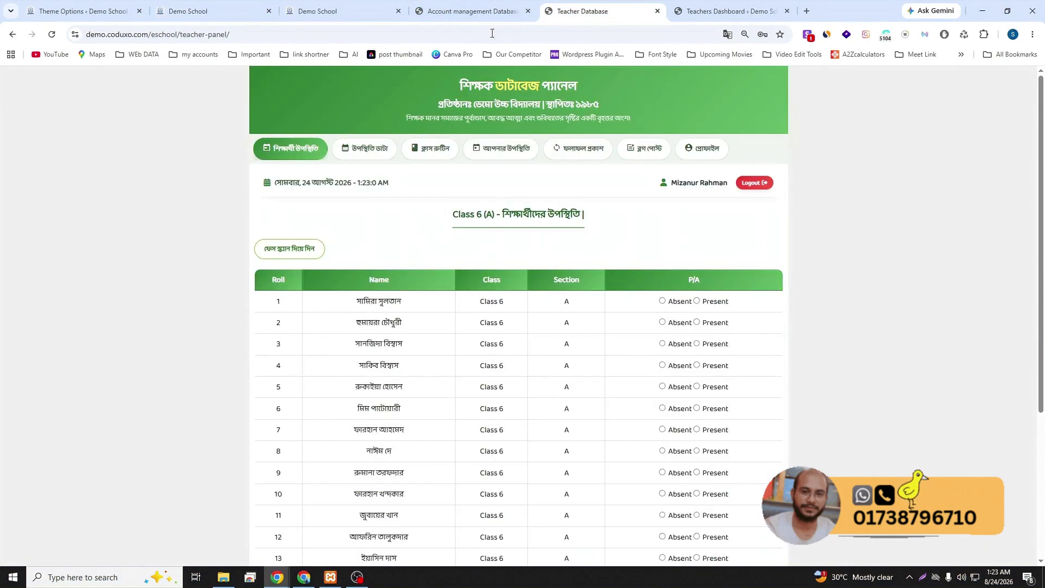
left_click(382, 154)
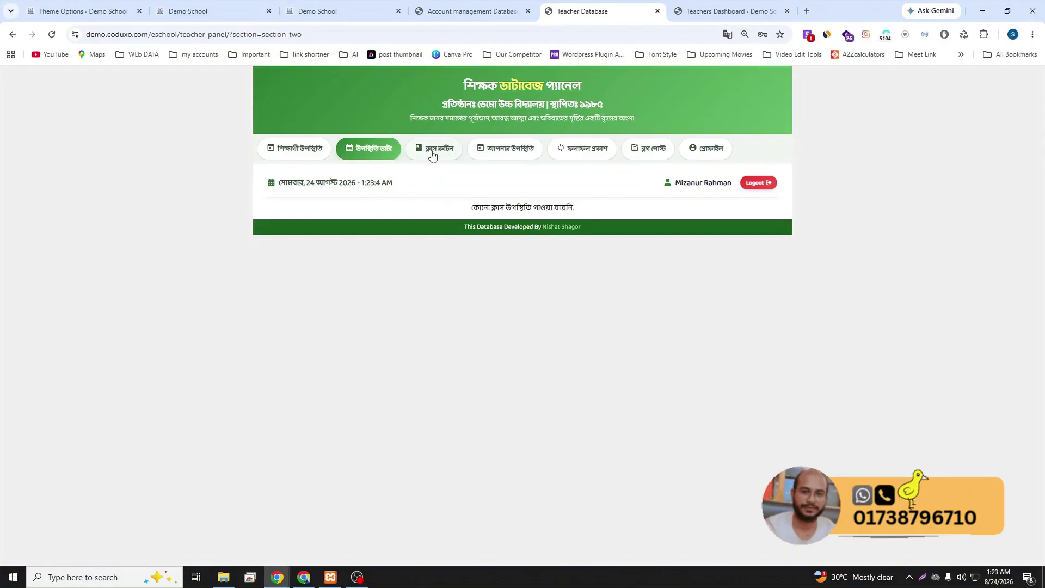
left_click(433, 155)
scroll(479, 305, "down", 7)
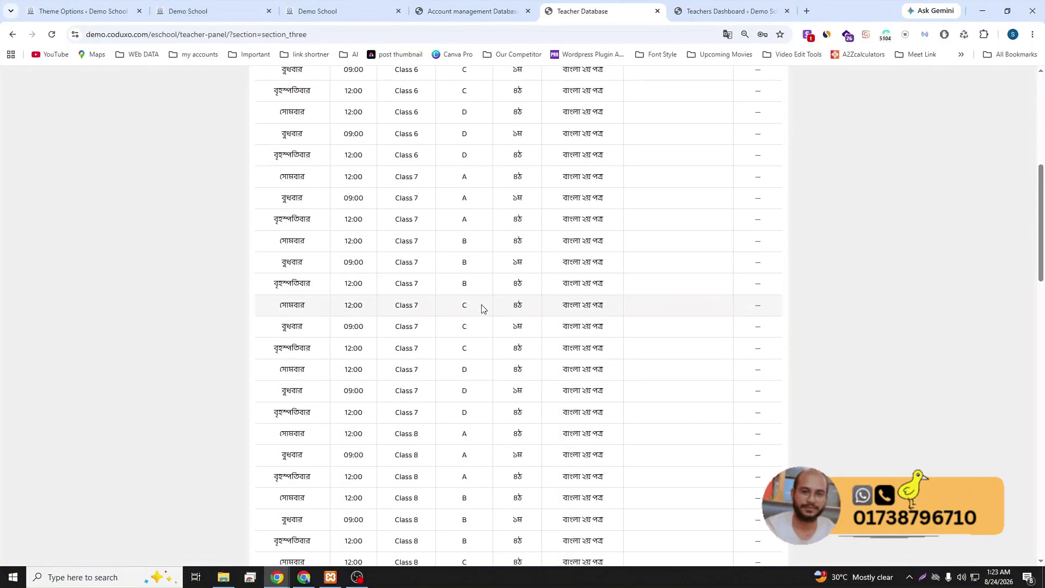
scroll(482, 309, "down", 8)
scroll(483, 305, "down", 5)
scroll(490, 315, "up", 6)
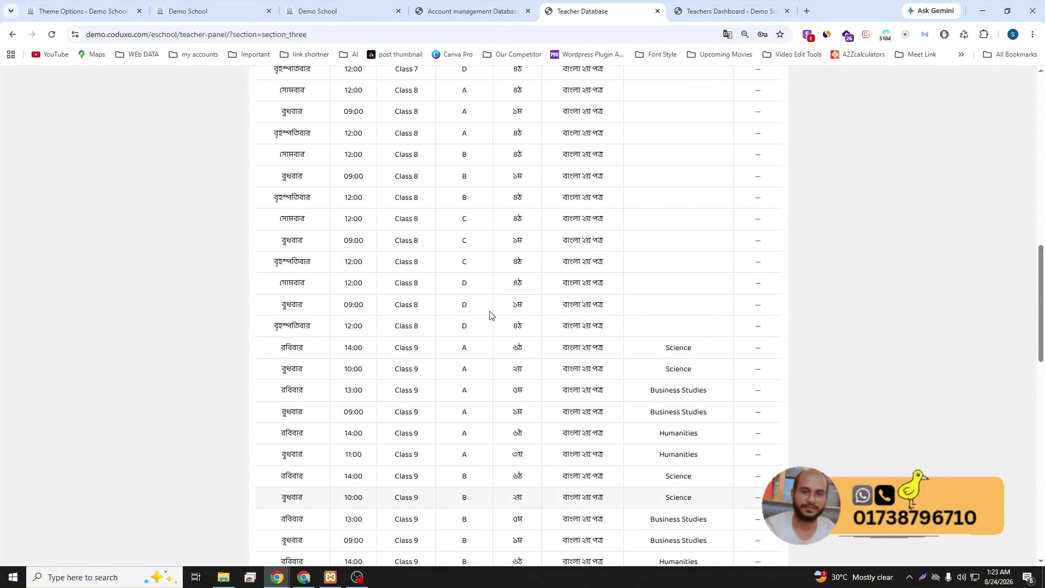
scroll(493, 313, "up", 13)
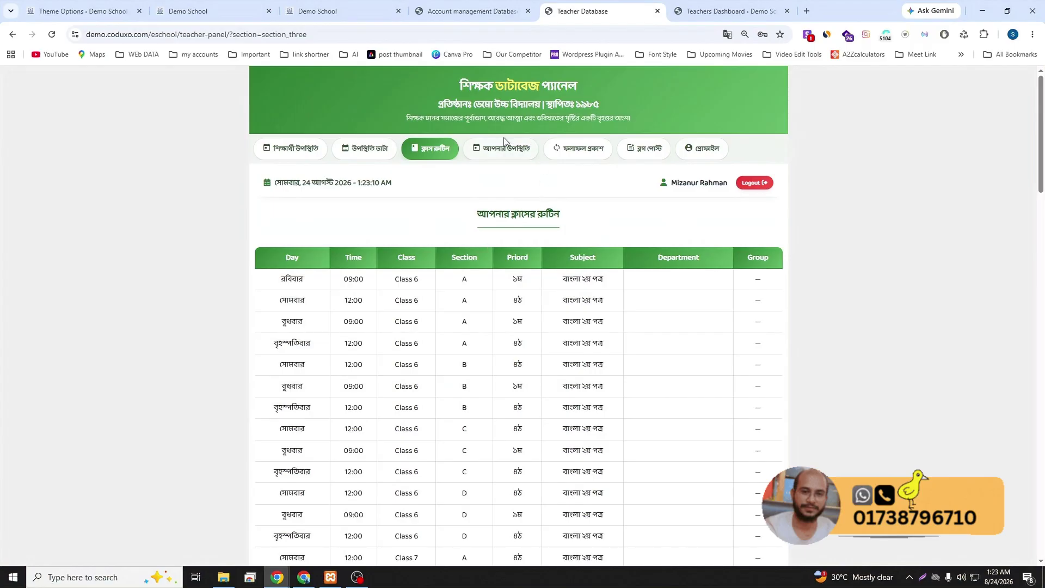
- View the teacher's attendance calendar, then the exam-marks entry form and its class list
left_click(493, 153)
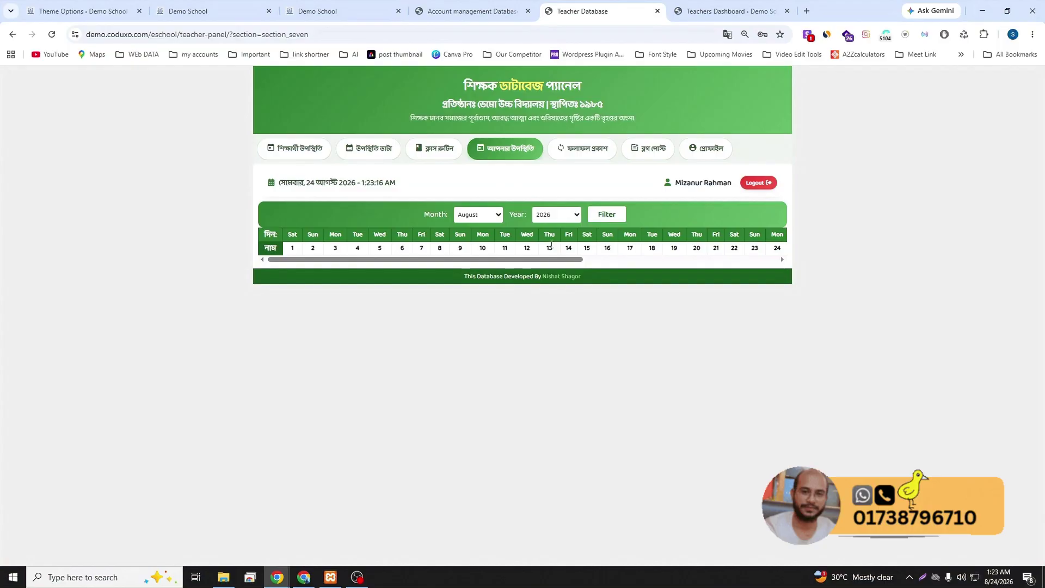
left_click(579, 157)
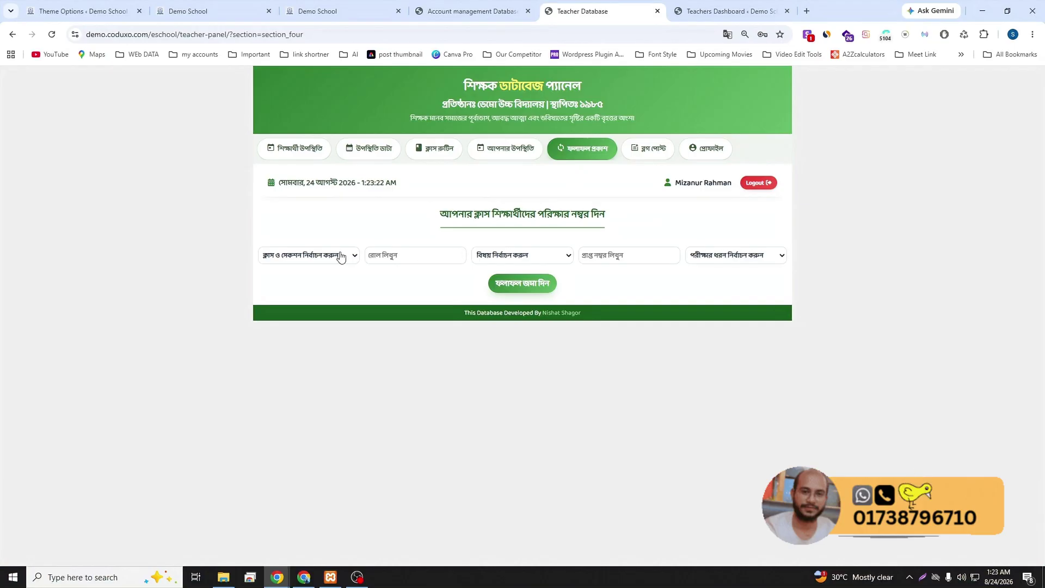
left_click(318, 257)
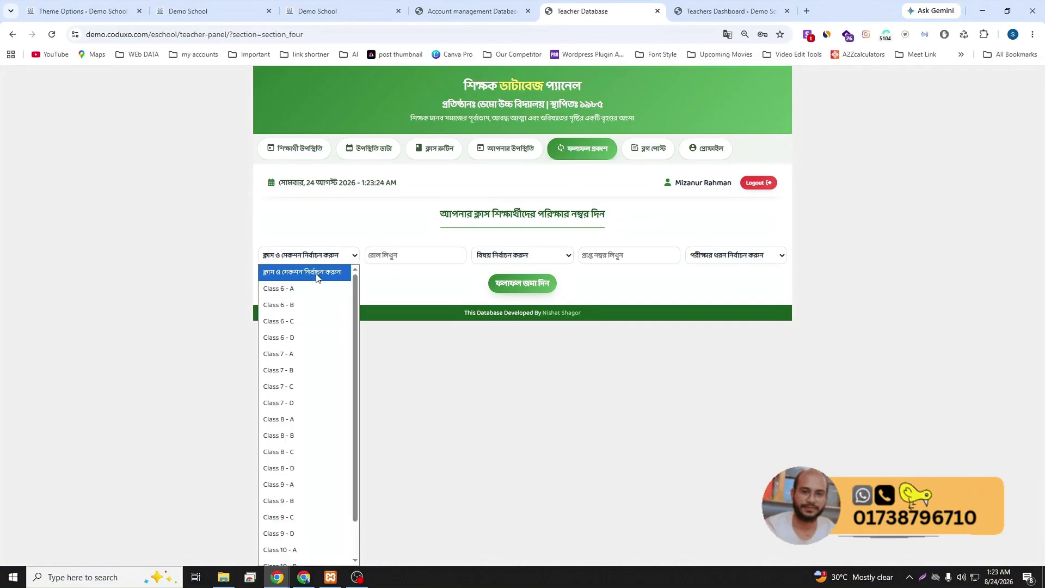
left_click(408, 279)
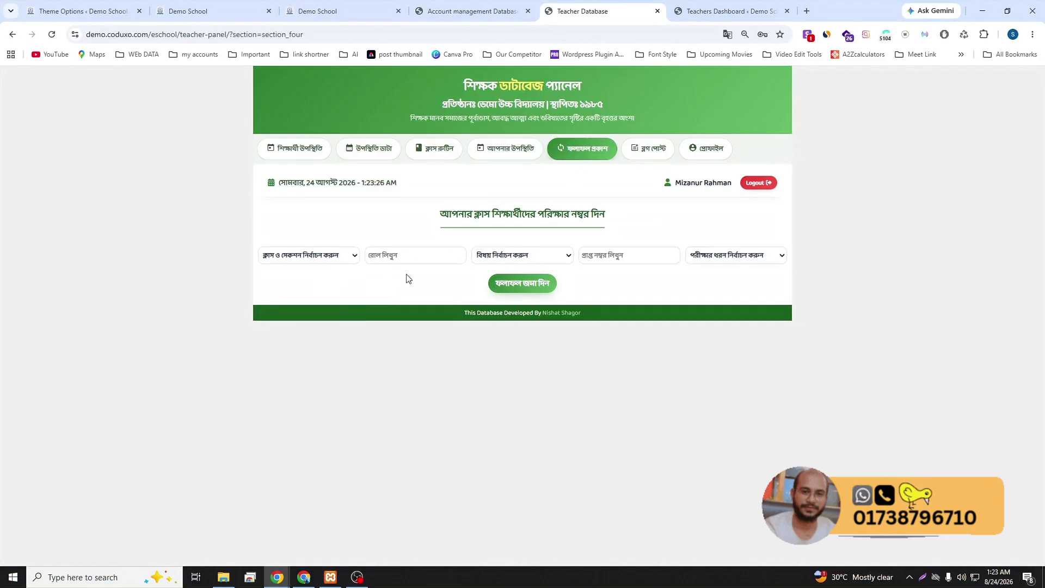
- Open Result Publish and switch result visibility on the website off for students
left_click(82, 7)
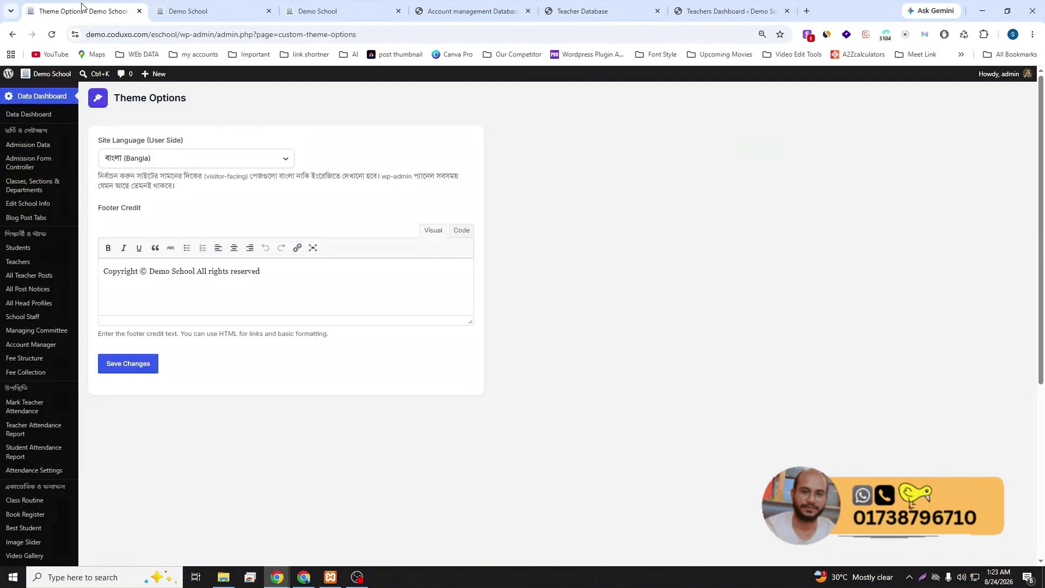
scroll(47, 403, "down", 5)
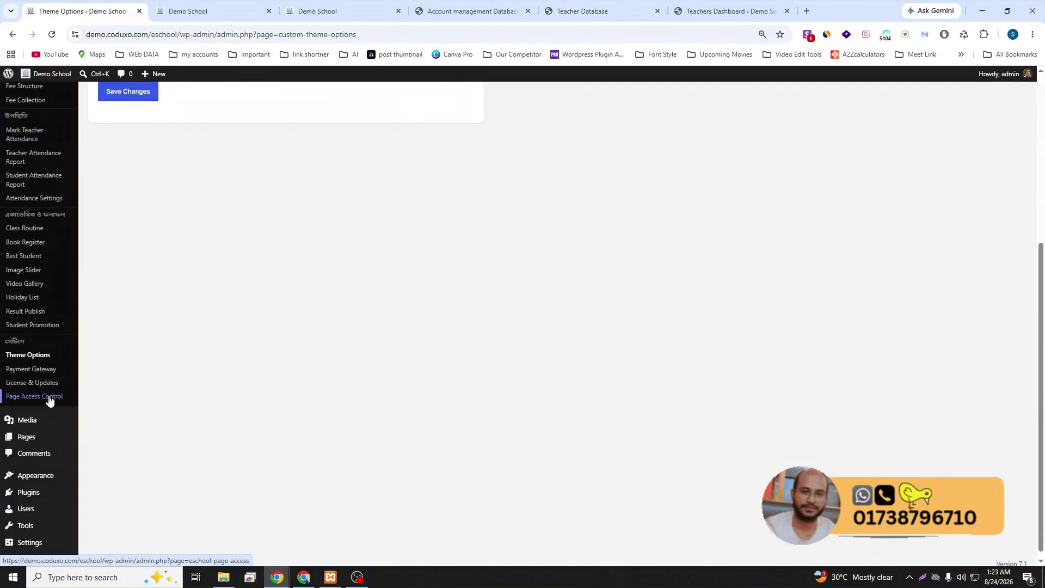
left_click(33, 313)
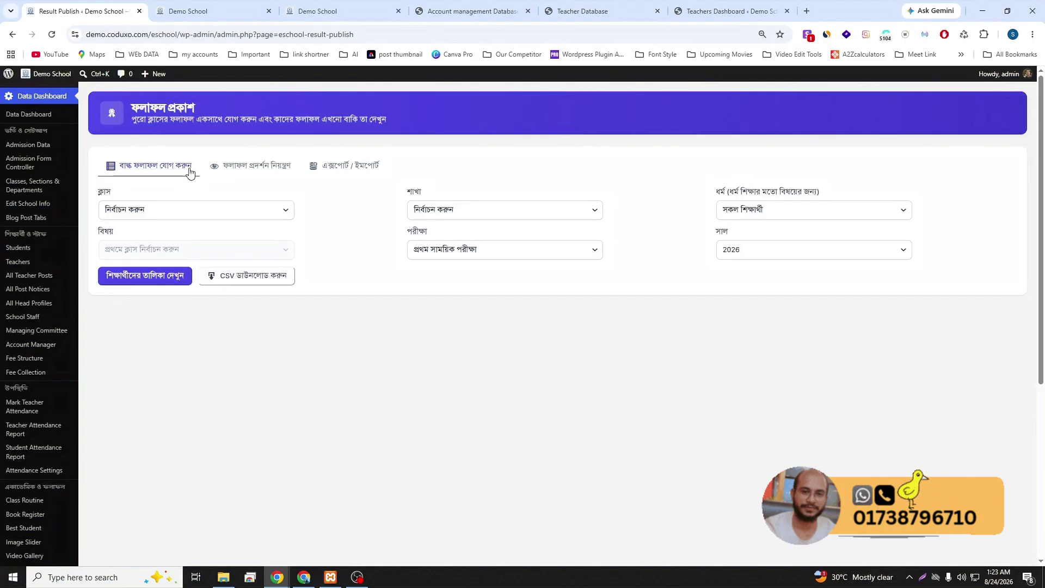
left_click(262, 211)
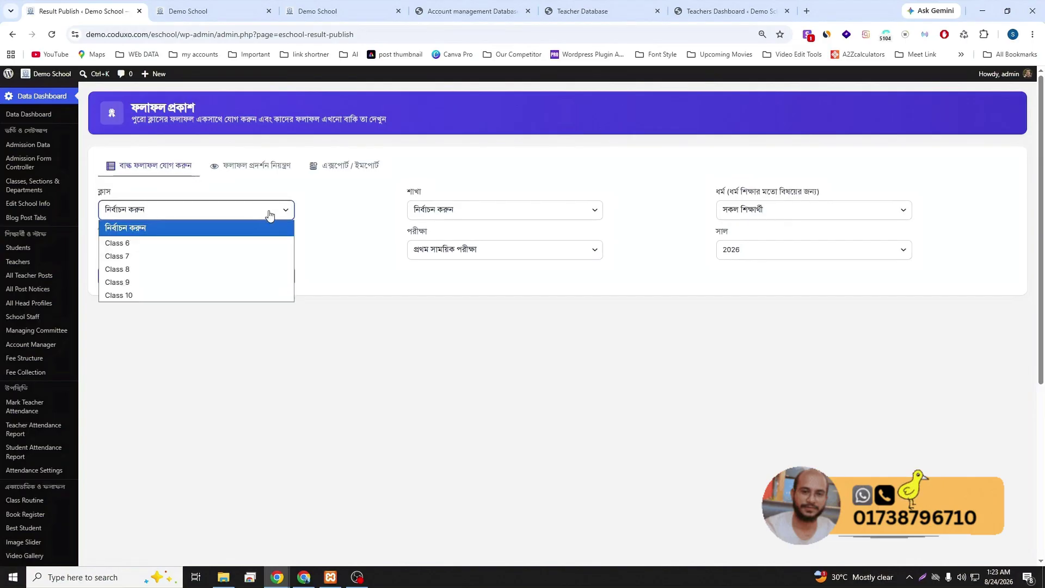
left_click(342, 228)
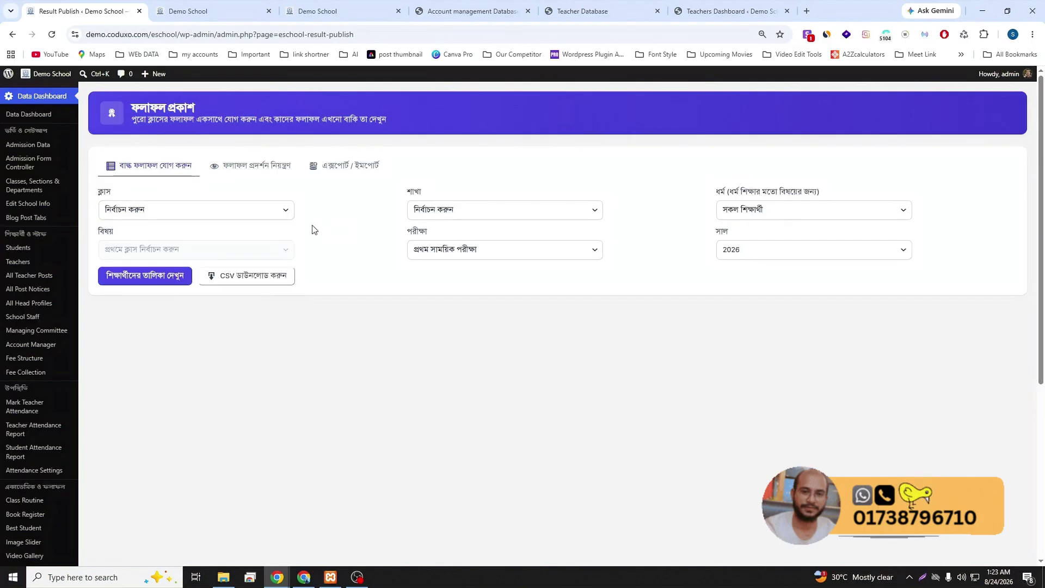
left_click(252, 172)
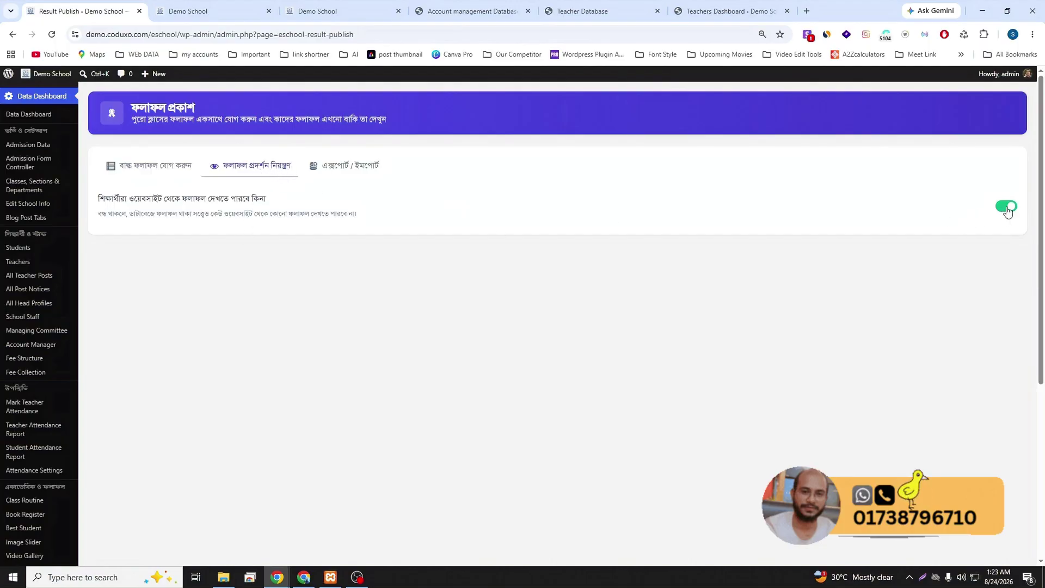
left_click(1007, 207)
- Check the public exam-results page while results are hidden
left_click(550, 369)
left_click(325, 6)
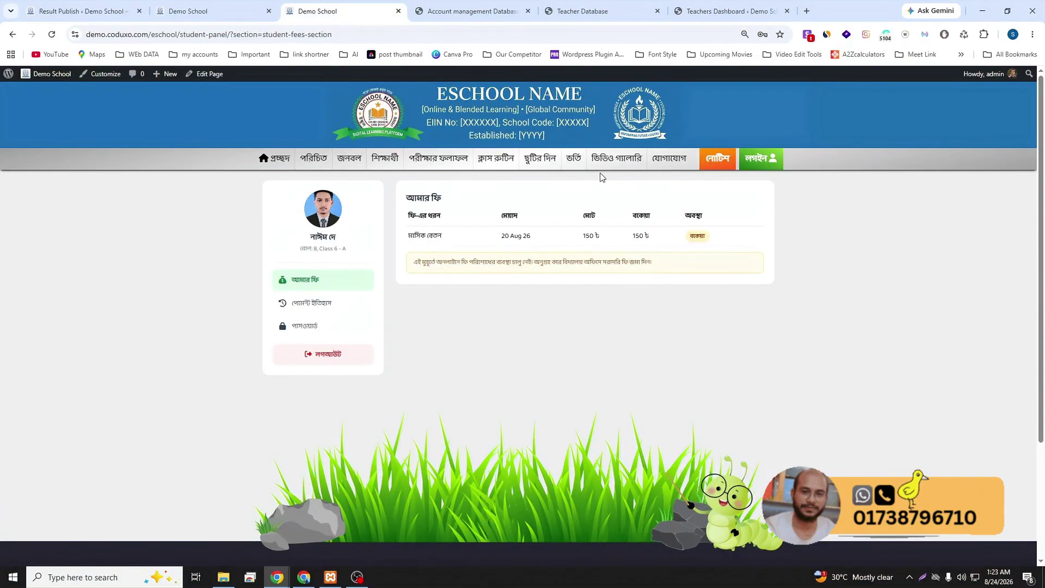
left_click(234, 10)
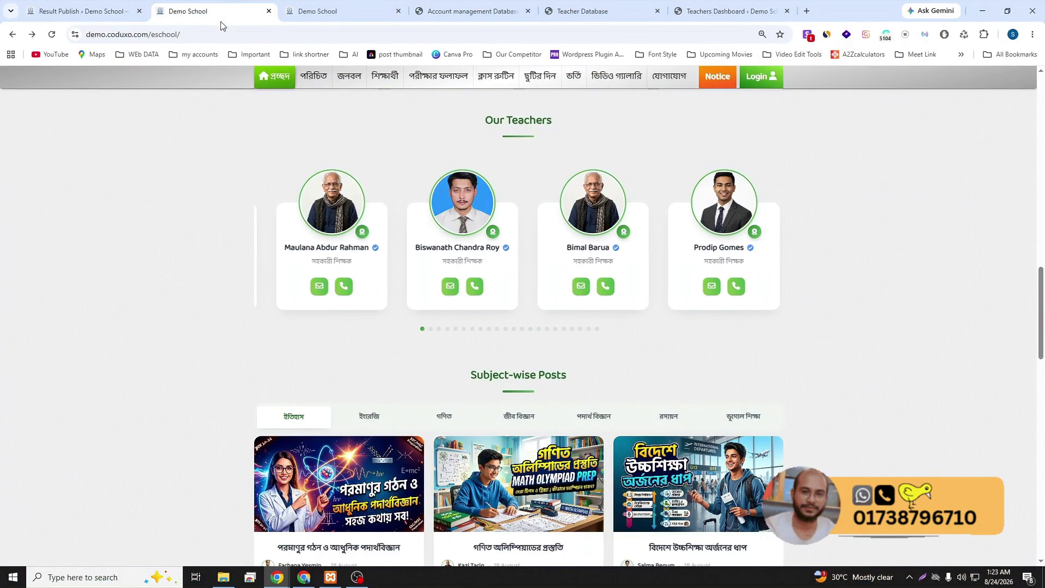
left_click(439, 81)
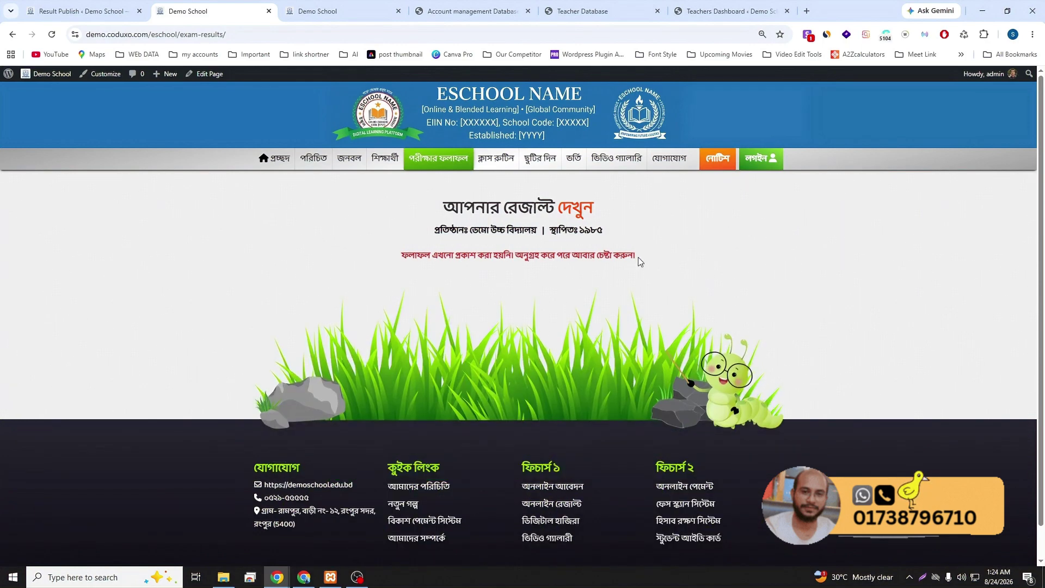
- Switch result visibility back on, then reload the exam-results page to confirm the search form
left_click(82, 11)
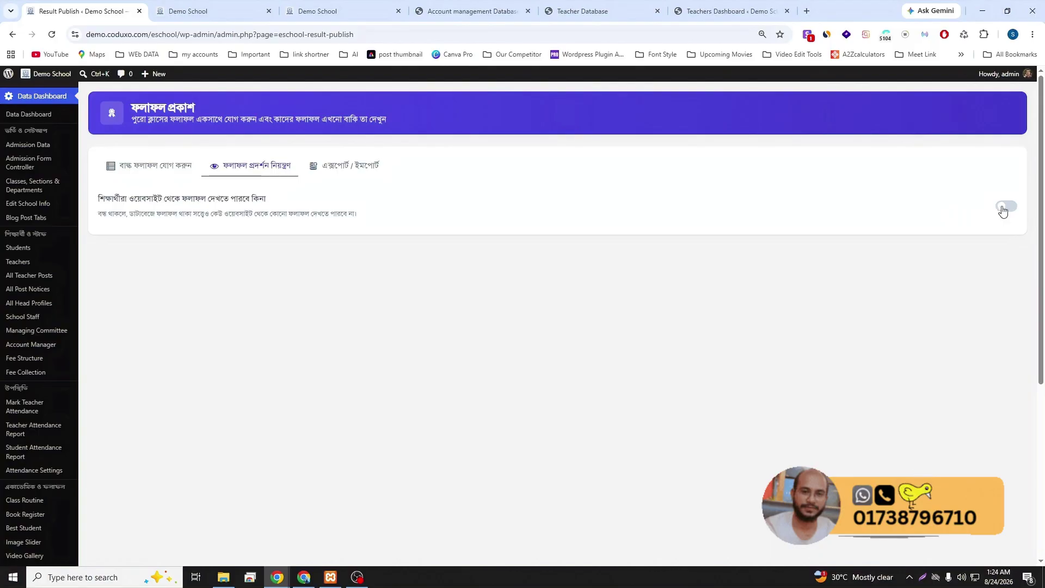
left_click(1005, 206)
left_click(540, 366)
left_click(206, 10)
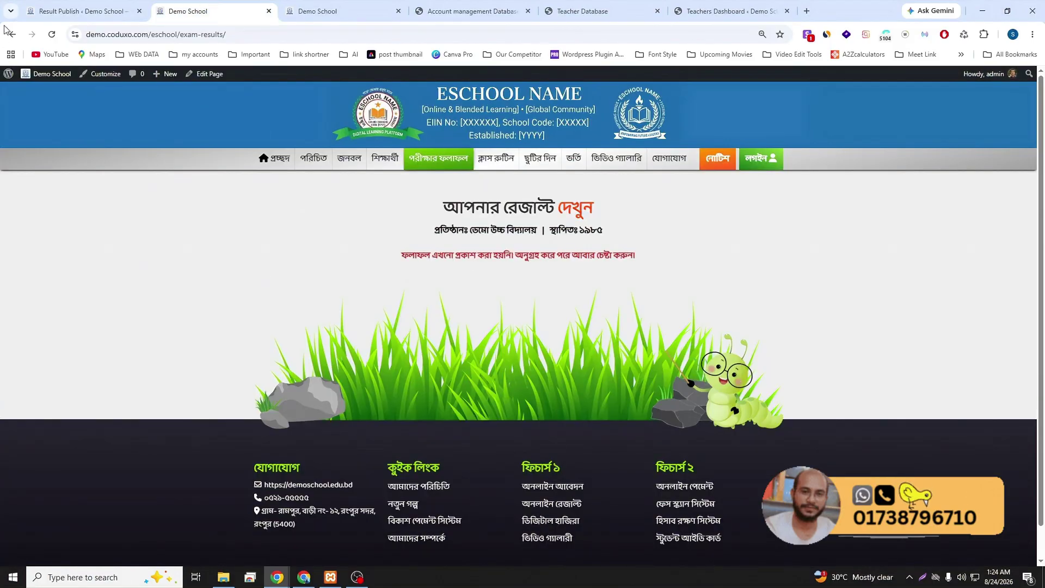
left_click(51, 34)
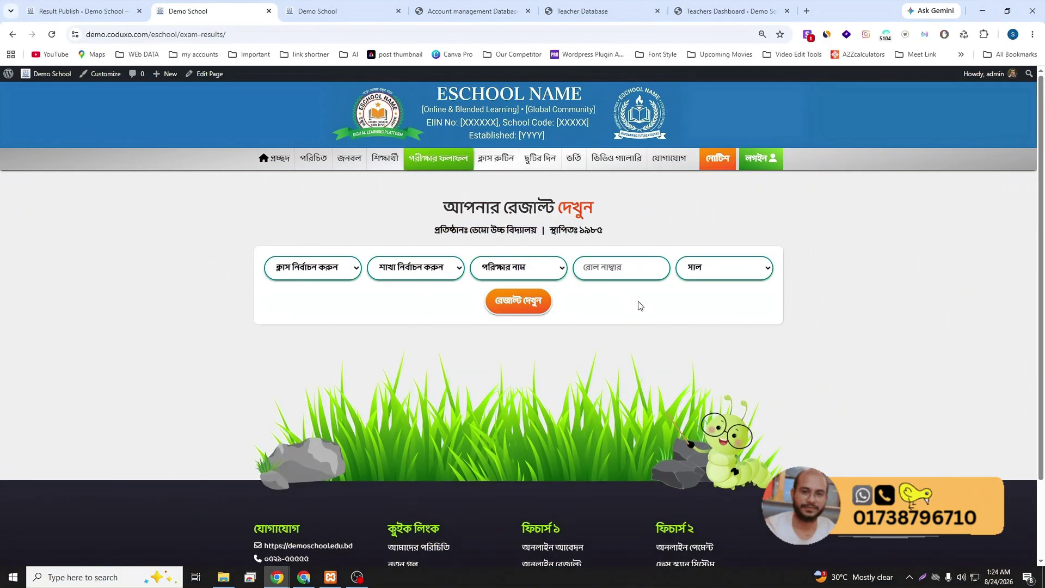
left_click(78, 4)
- Start the all-results ZIP export under Export/Import, then reload Result Publish to abandon it
left_click(358, 170)
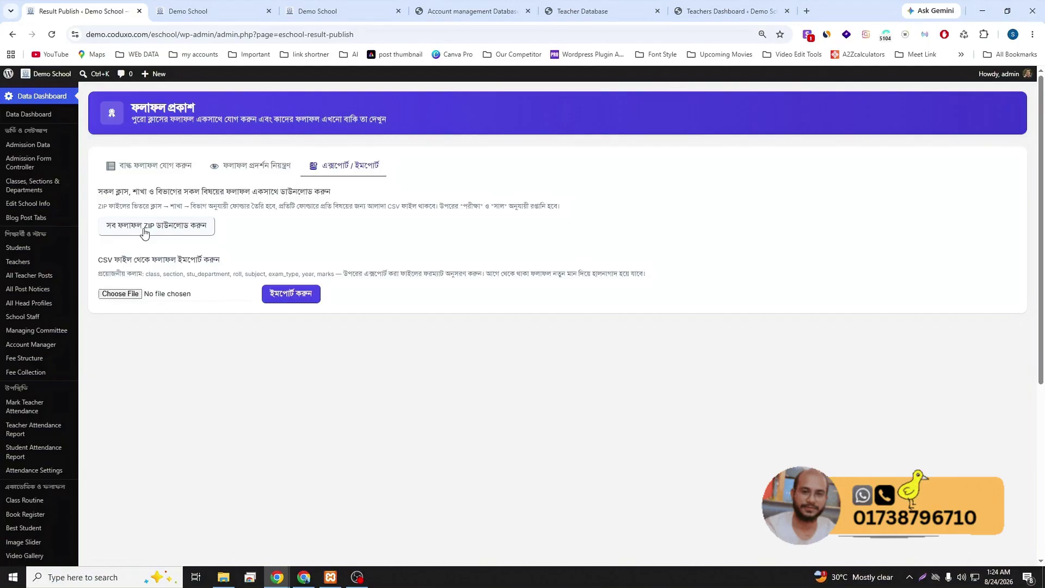
left_click(144, 232)
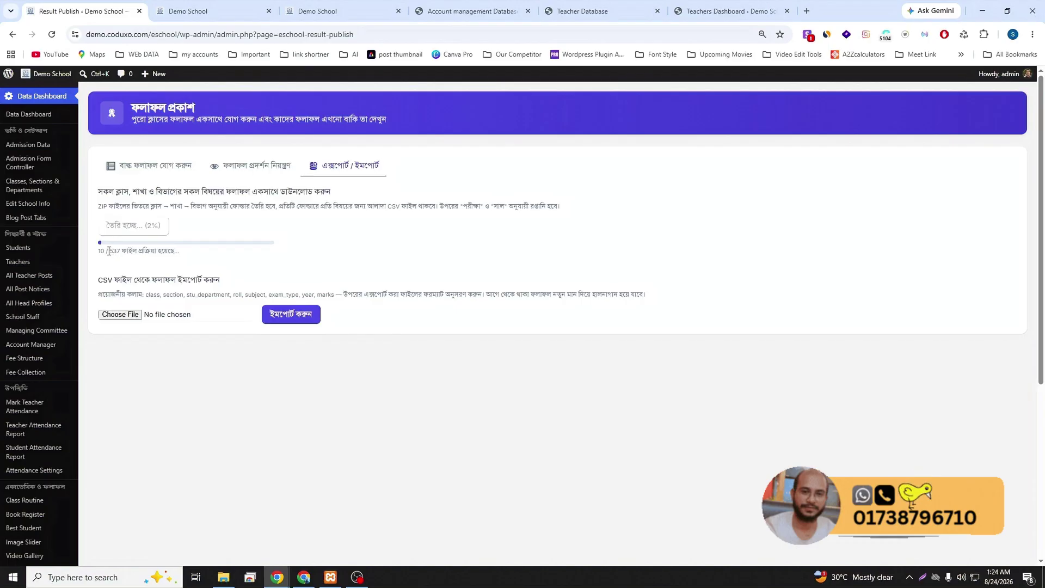
left_click_drag(100, 252, 181, 254)
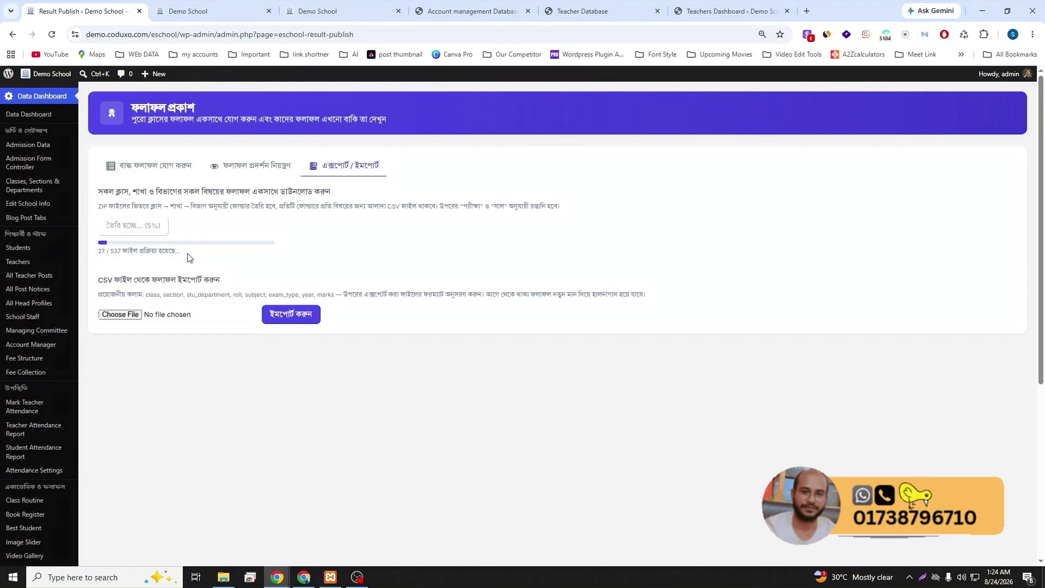
left_click(52, 35)
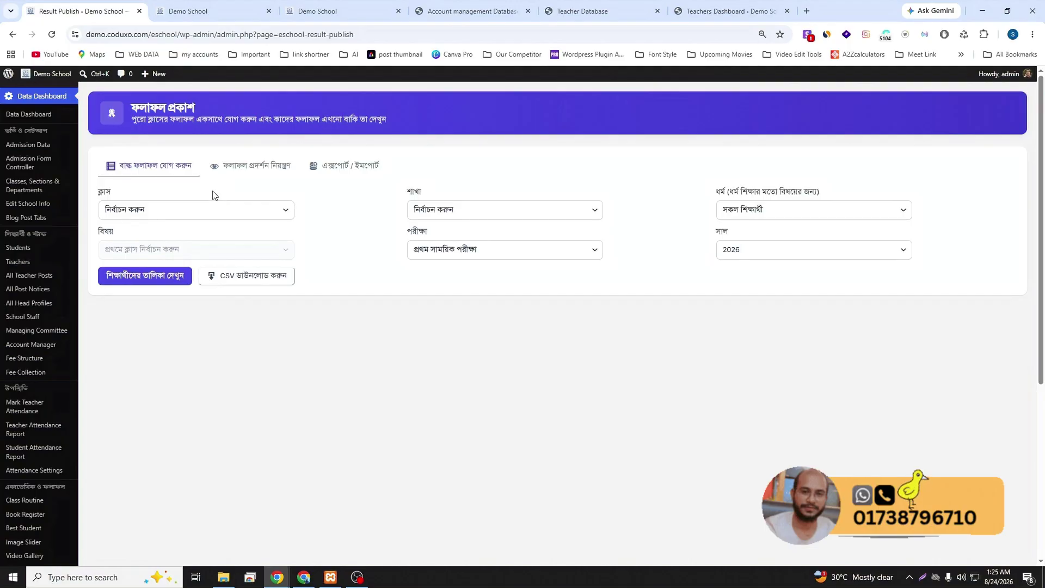
- Browse the Result Publish tabs, ending on the bulk result entry form
left_click(336, 169)
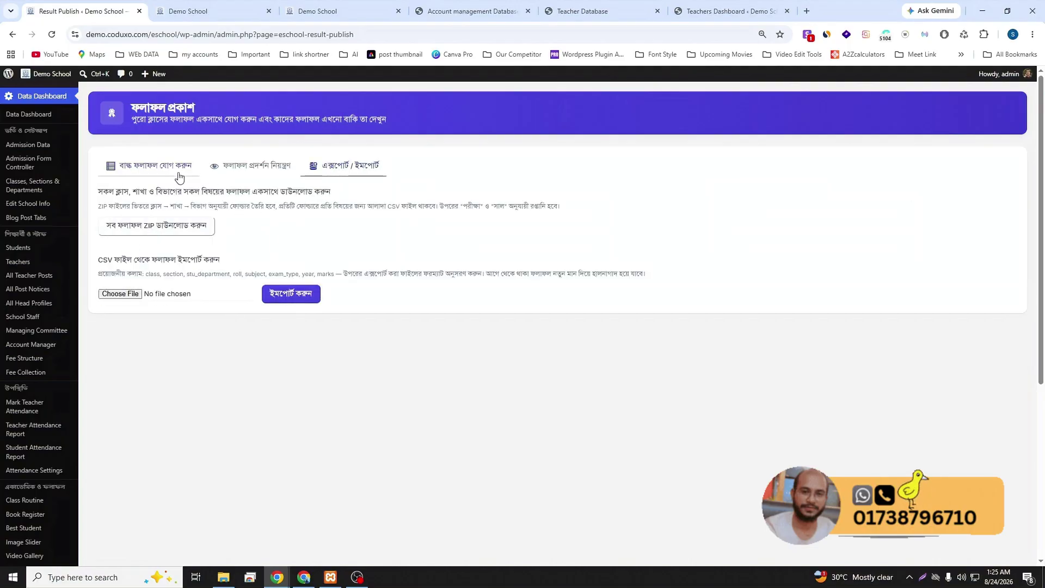
left_click(151, 167)
left_click(217, 171)
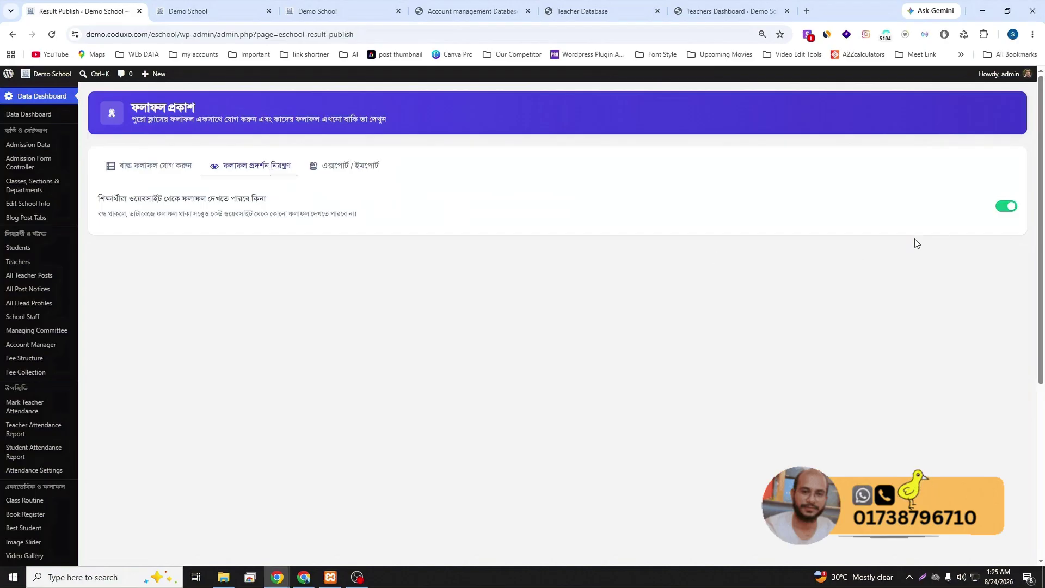
left_click(152, 170)
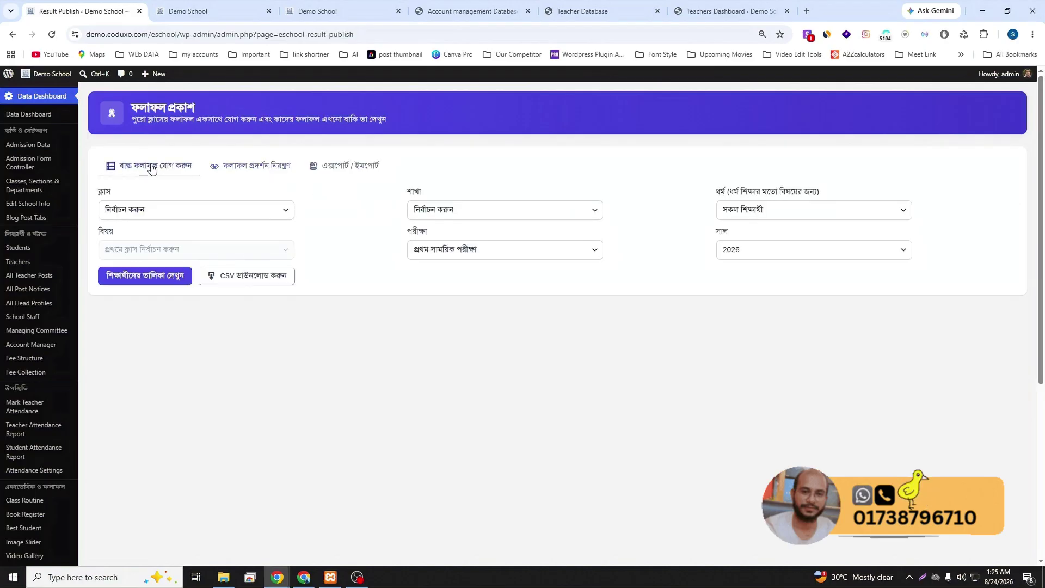
- On the public exam-results page, choose Class 6, section A and প্রথম সাময়িক পরীক্ষা
left_click(239, 12)
left_click(296, 269)
left_click(299, 308)
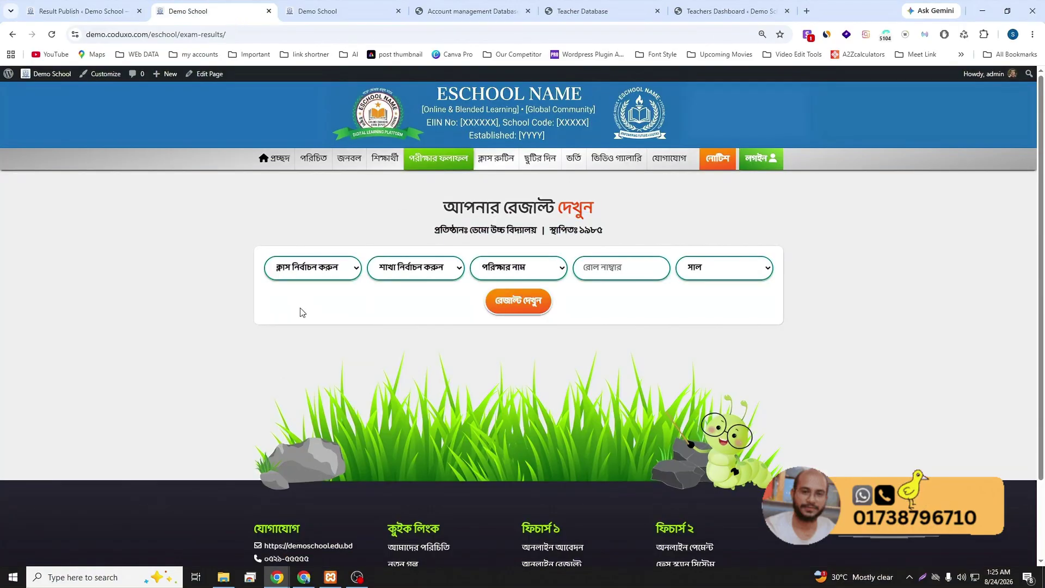
left_click(394, 273)
left_click(401, 311)
left_click(513, 270)
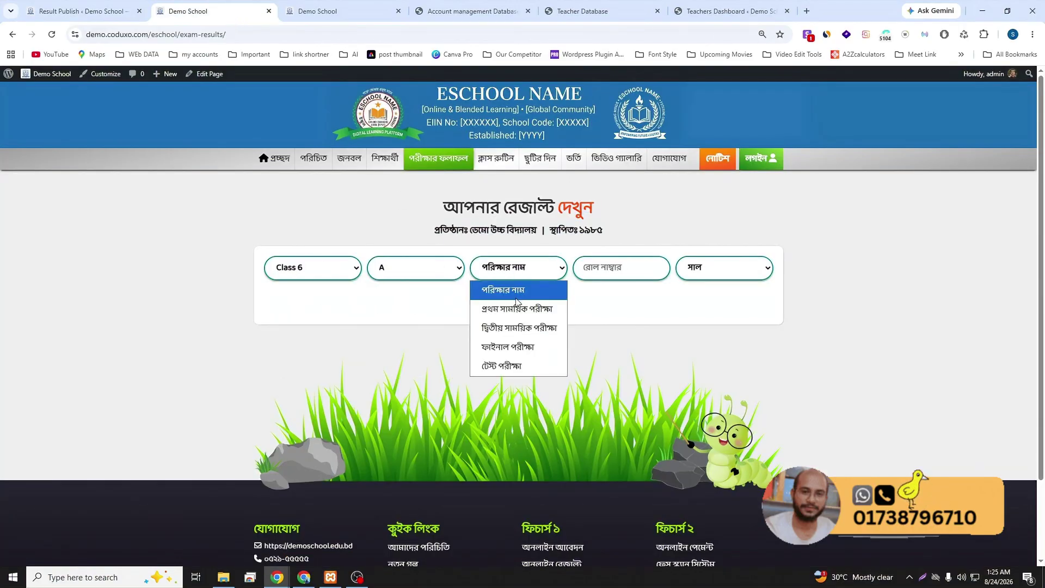
left_click(517, 305)
- Enter roll 1 and year 2026, show the result, then return to Result Publish
left_click(606, 276)
left_click(619, 298)
left_click(708, 268)
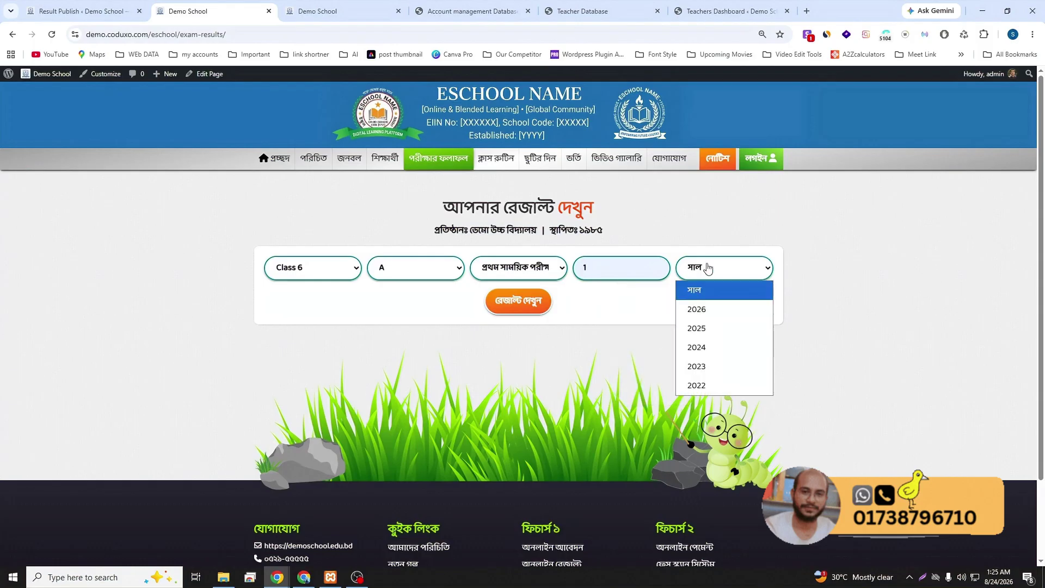
left_click(711, 309)
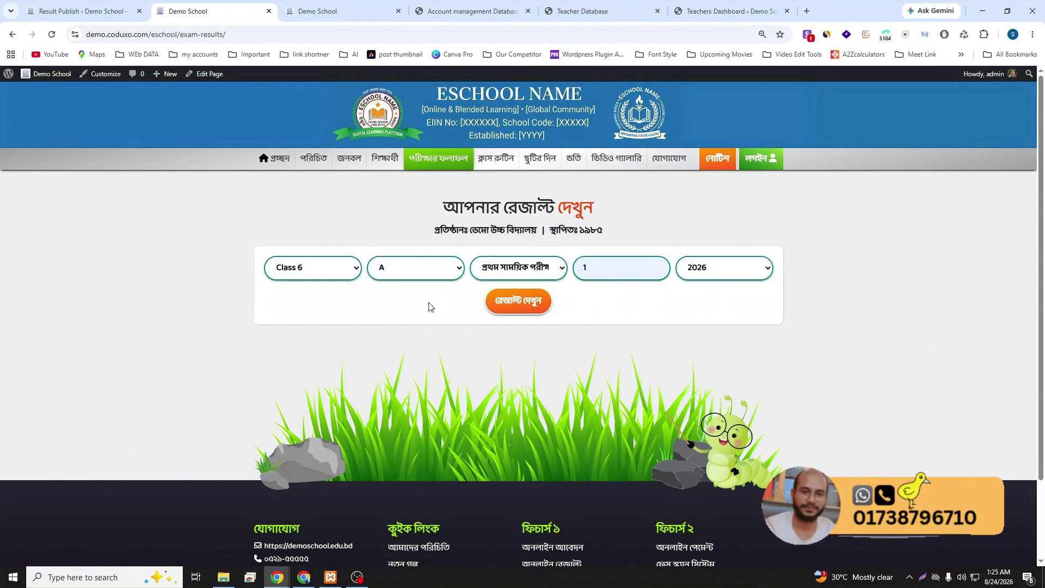
left_click(517, 303)
scroll(435, 348, "down", 3)
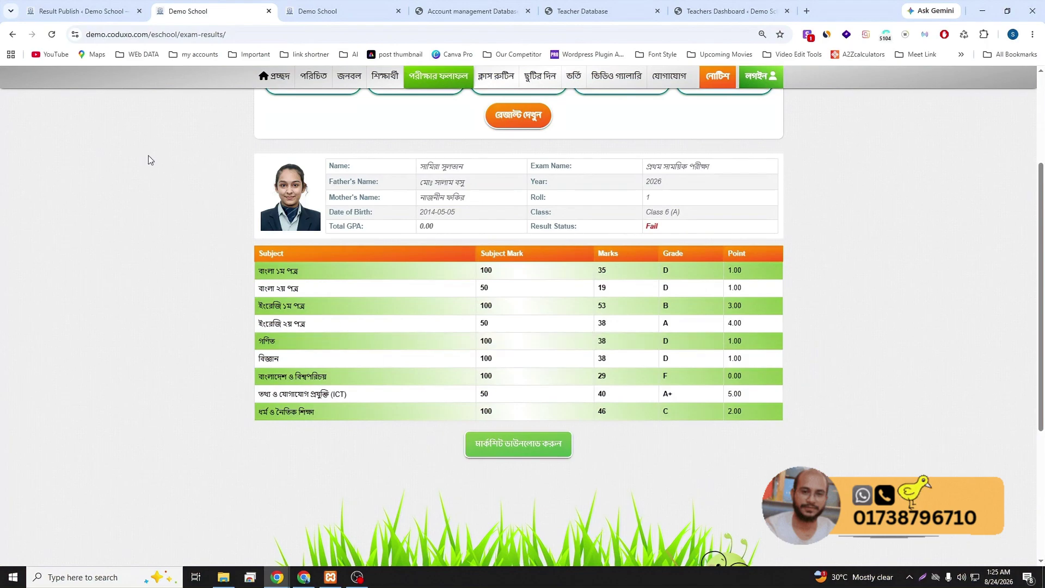
left_click(69, 4)
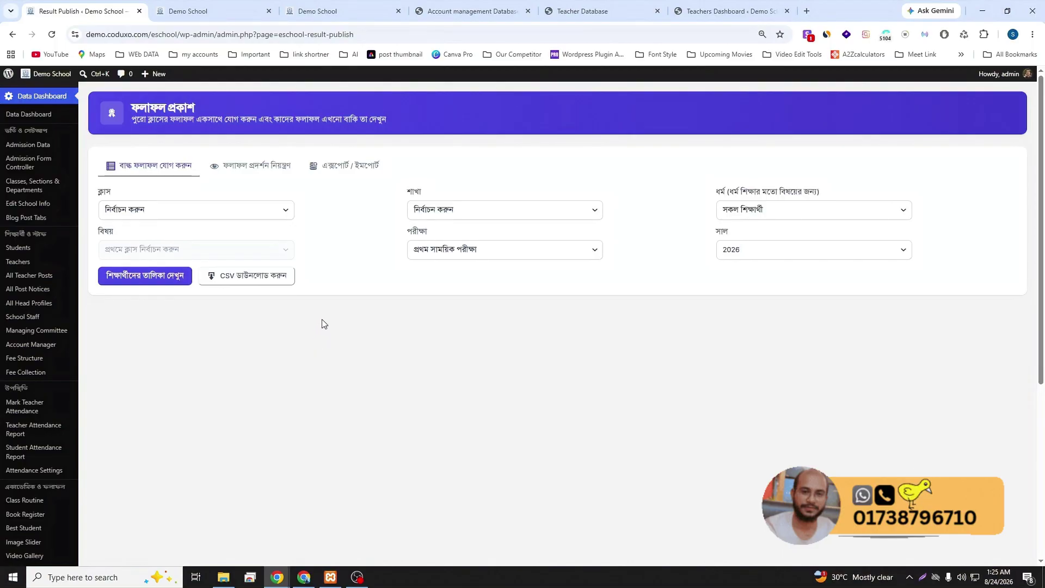
- In Student Promotion settings, keep Class 10 set to graduate
scroll(315, 318, "down", 3)
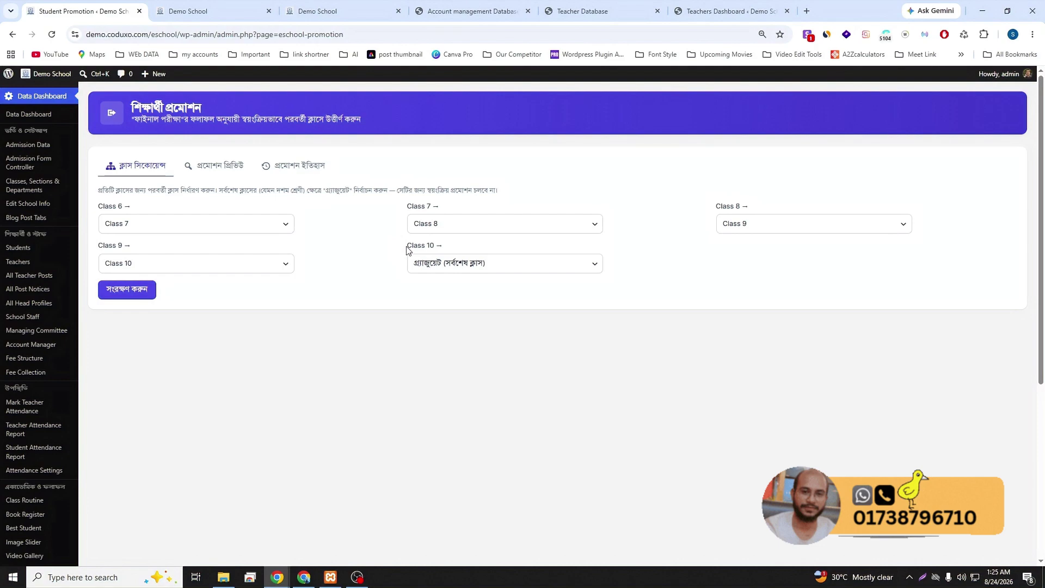
left_click(451, 265)
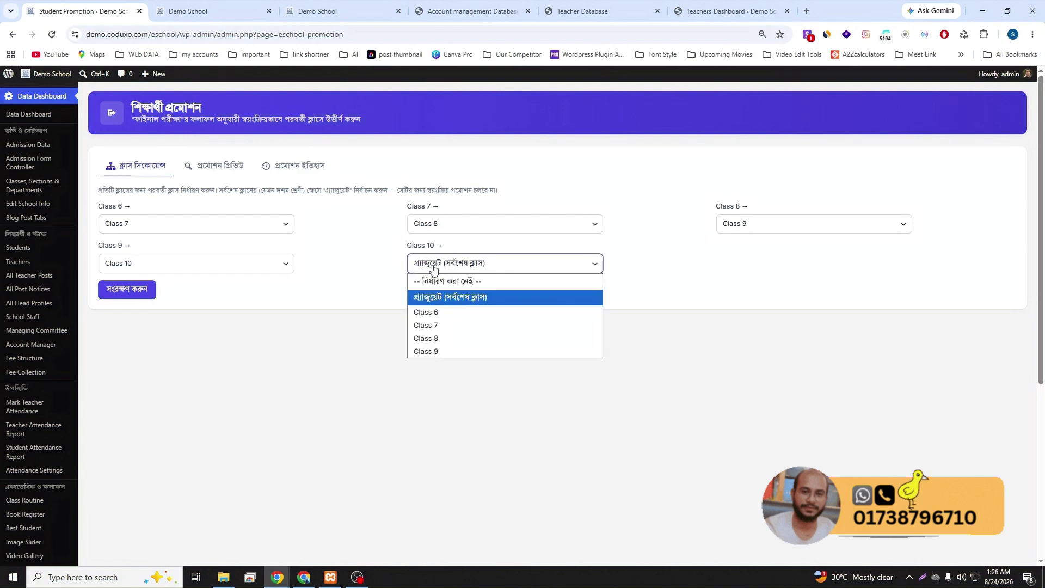
left_click(455, 301)
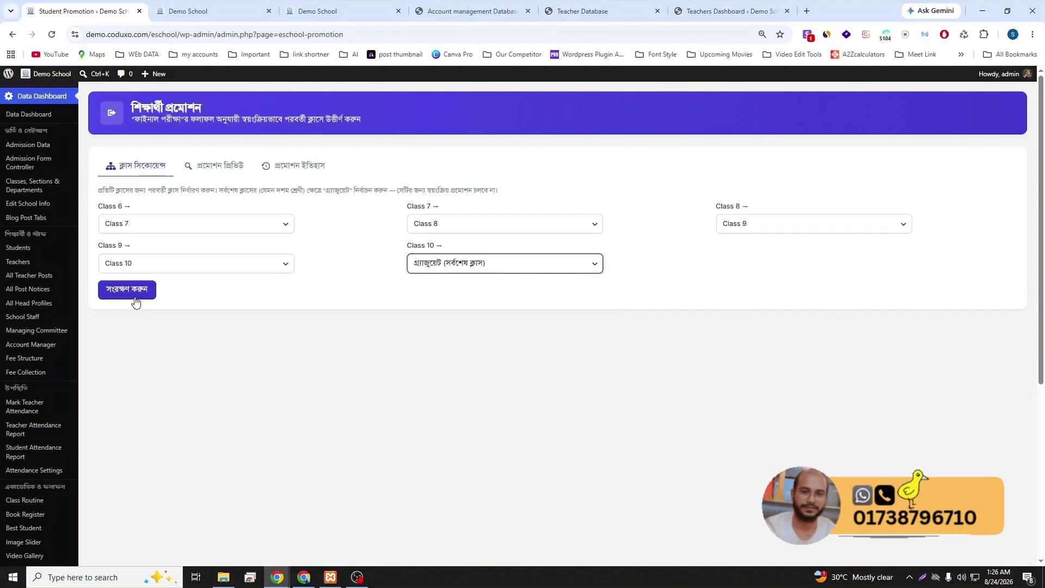
- Preview the 2026 promotion for Class 6, section A
left_click(210, 171)
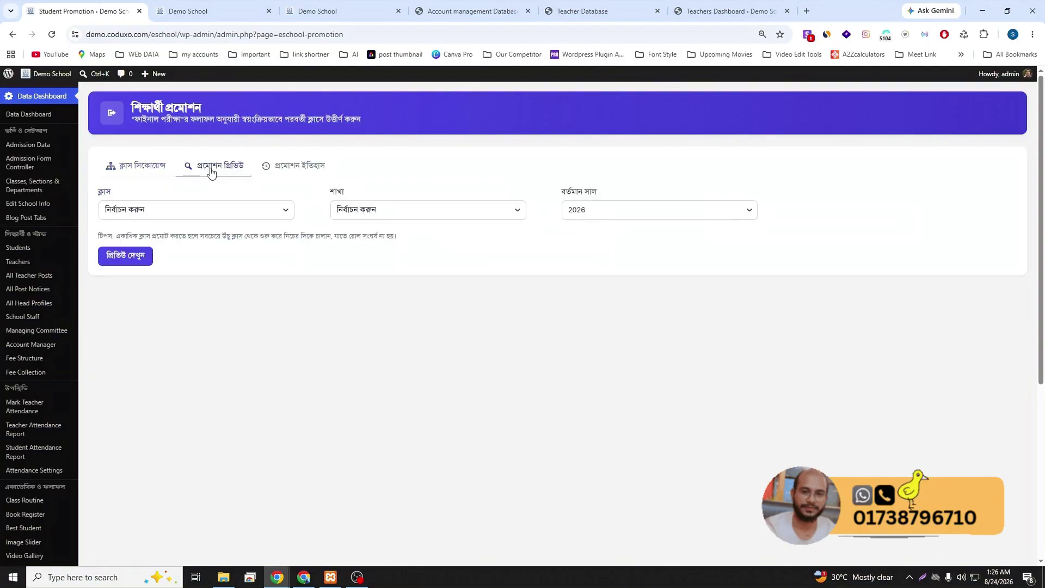
left_click(187, 213)
left_click(154, 240)
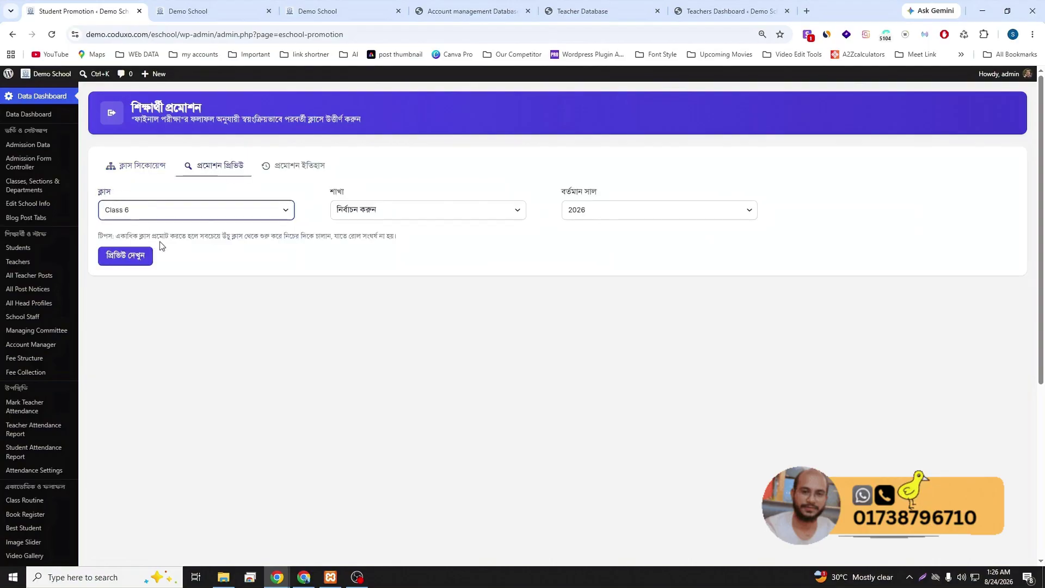
left_click(385, 211)
left_click(369, 242)
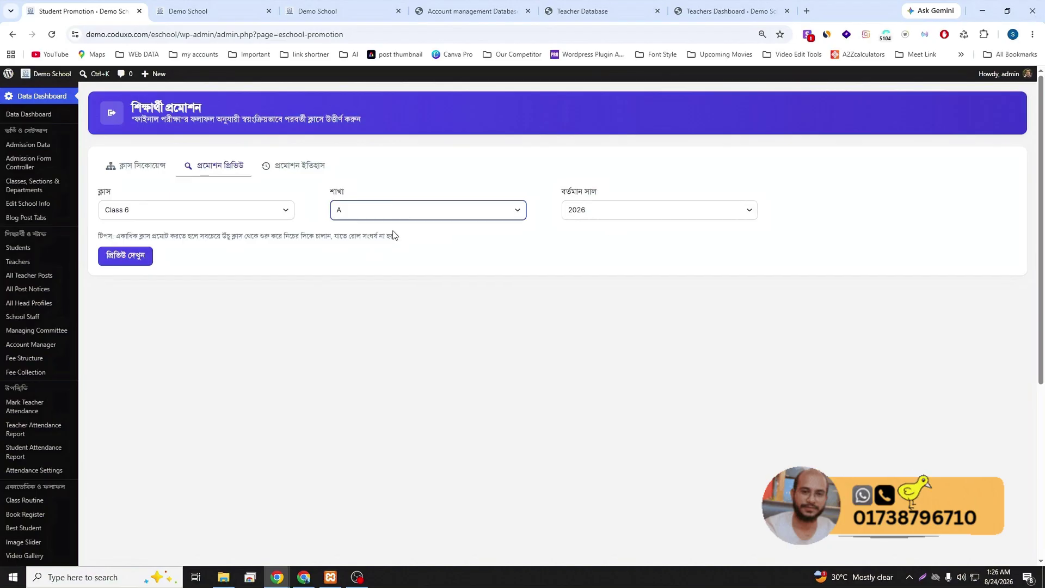
left_click(132, 253)
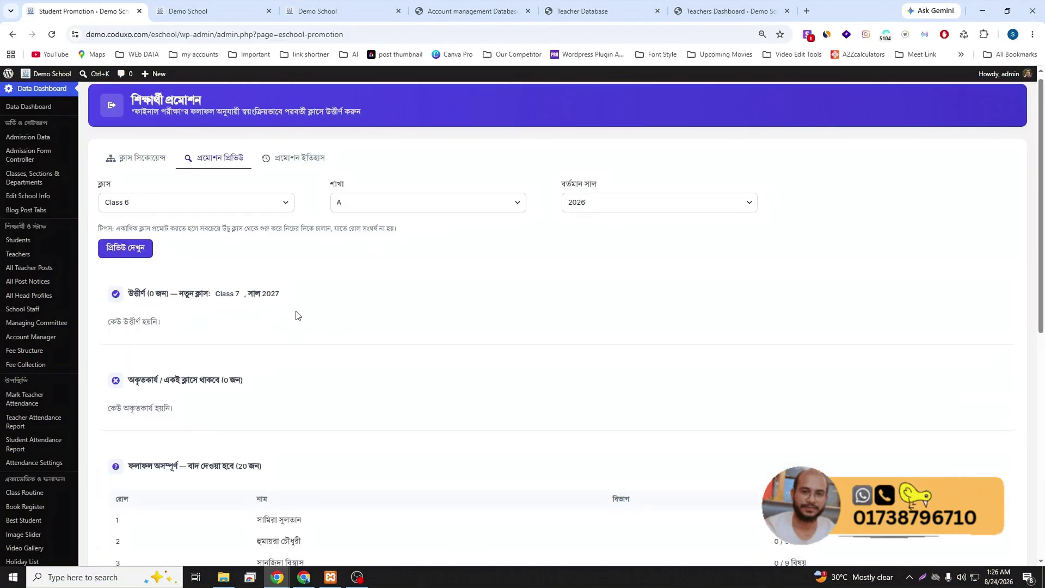
- Review the 20 results-incomplete students, then view the empty promotion history
scroll(297, 314, "down", 3)
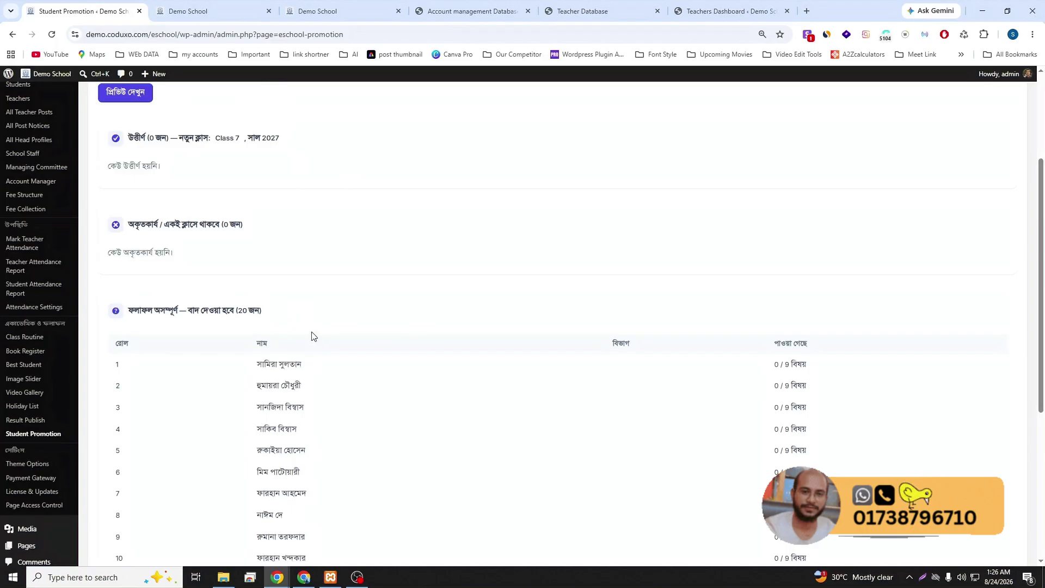
scroll(313, 336, "up", 3)
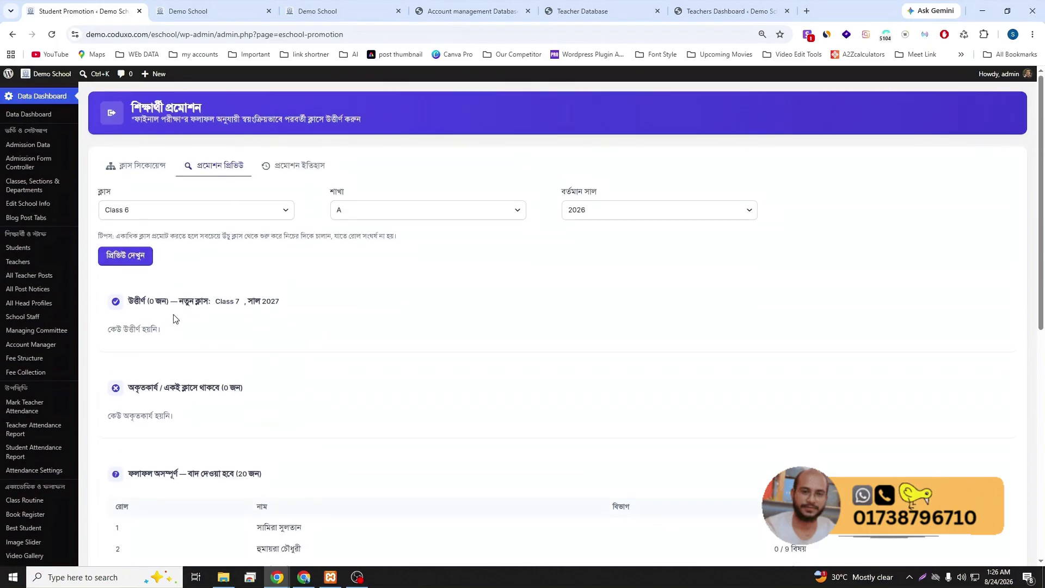
scroll(174, 320, "down", 7)
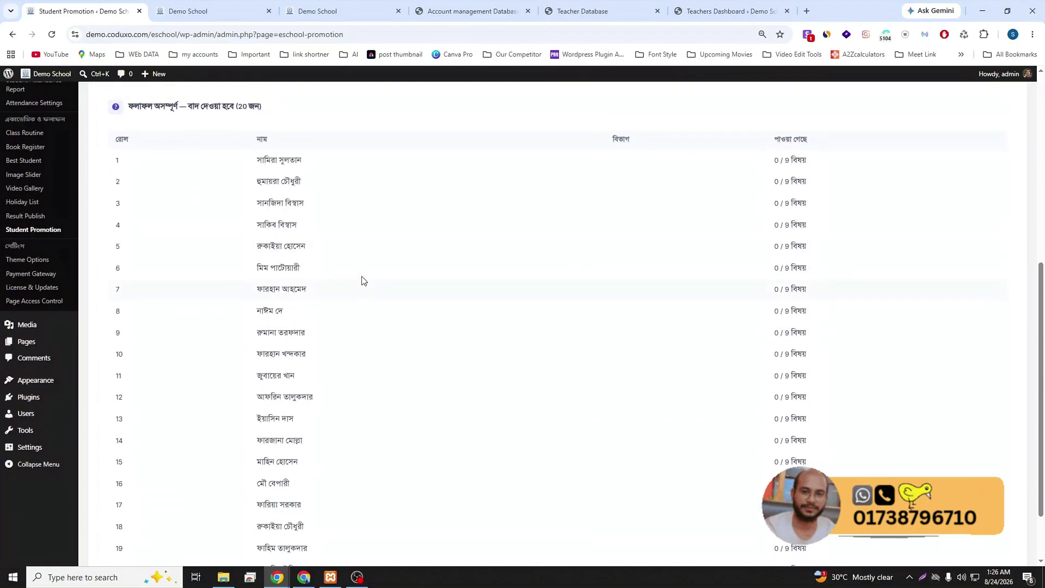
scroll(362, 280, "up", 5)
scroll(306, 420, "down", 5)
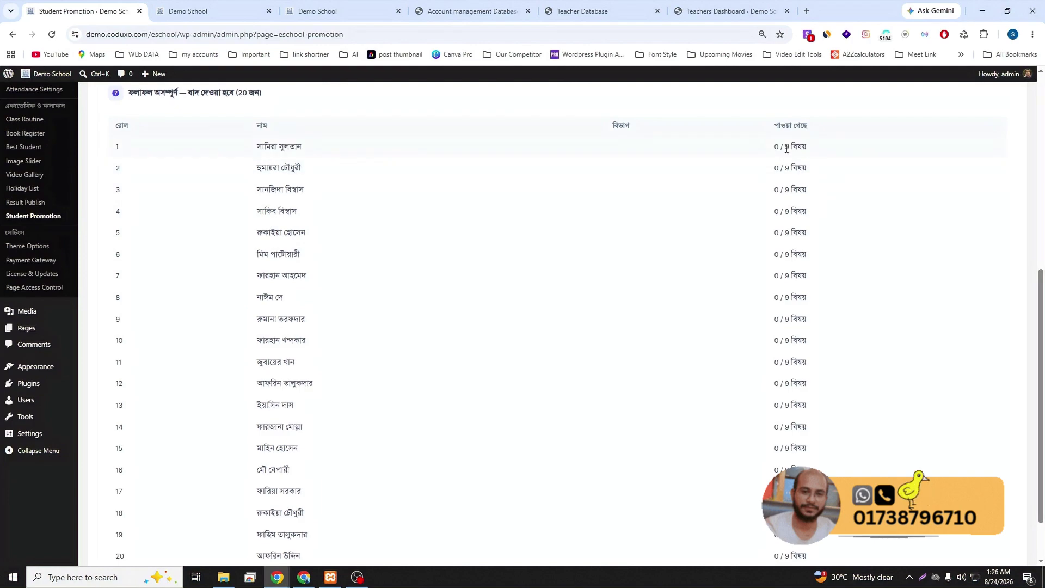
scroll(687, 280, "up", 7)
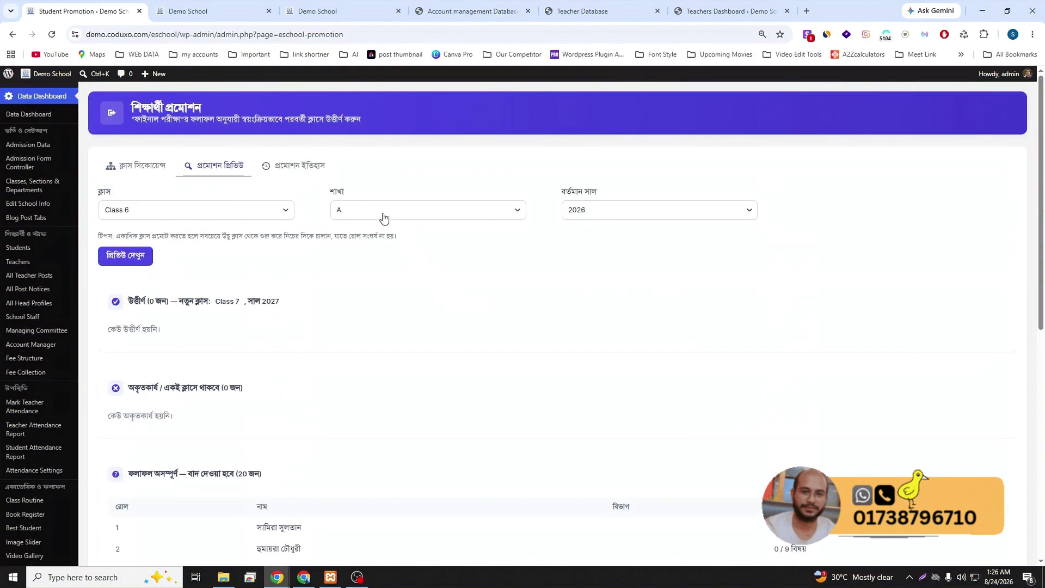
left_click(300, 170)
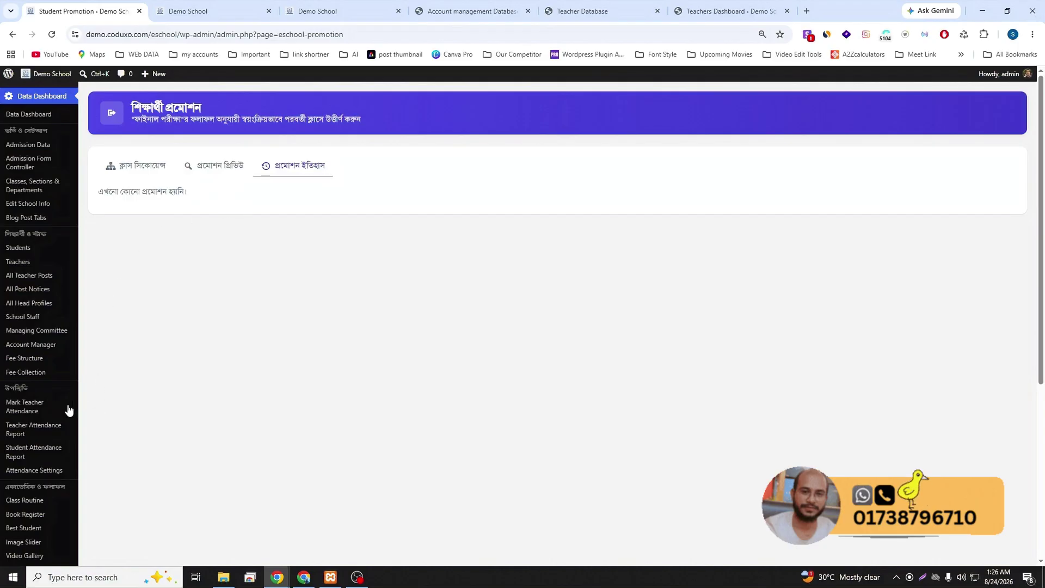
- Check the Student Attendance Report against the teacher panel's Class 6 (A) attendance sheet, then go back to the report
scroll(44, 419, "down", 2)
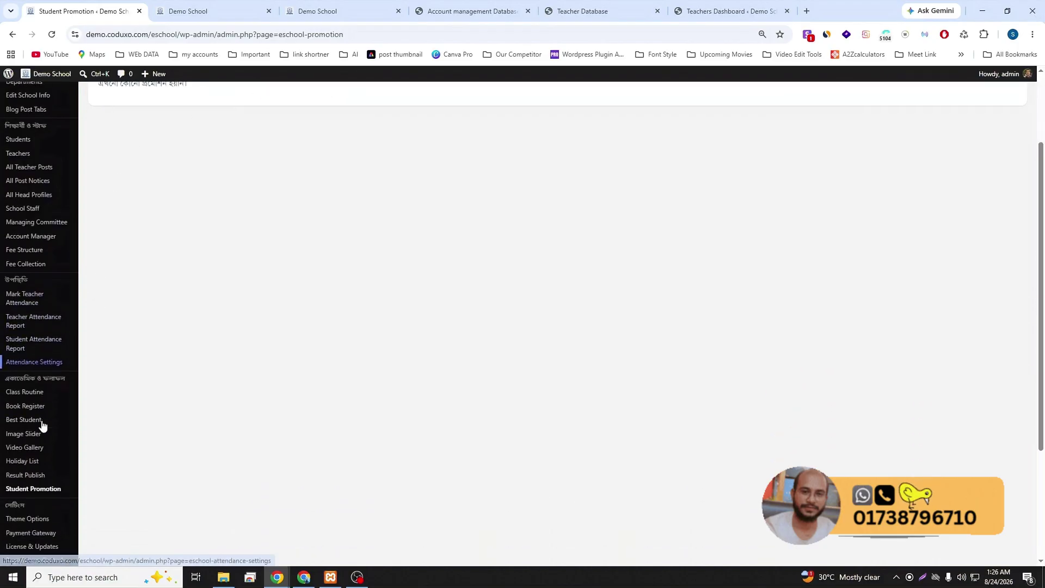
left_click(19, 347)
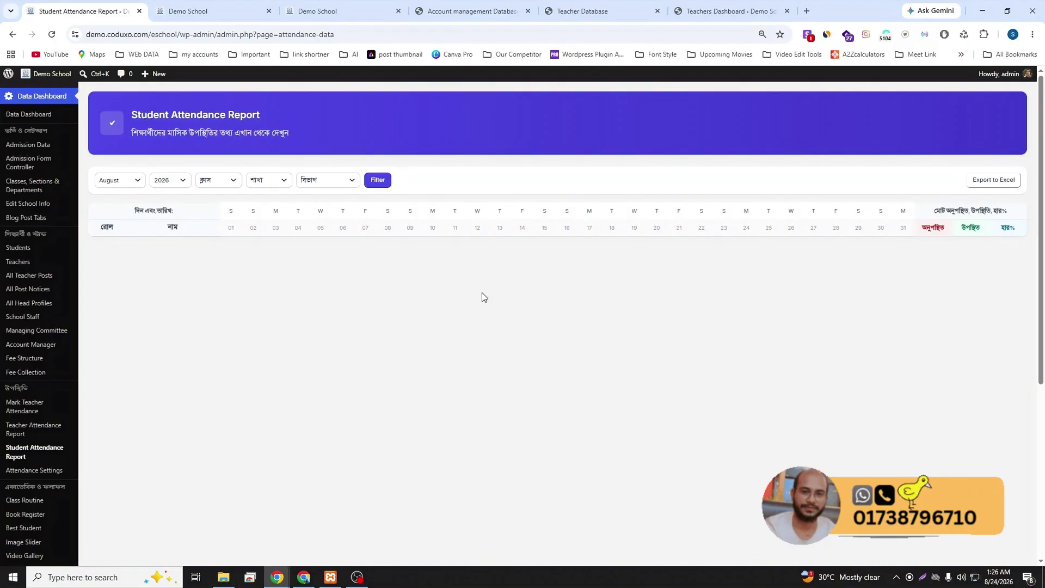
left_click(563, 11)
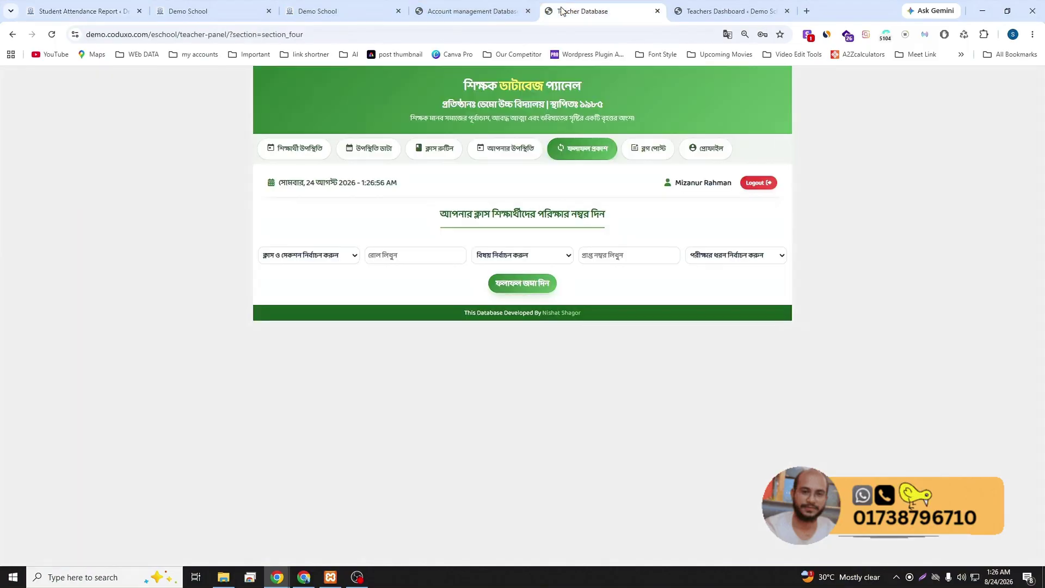
left_click(298, 155)
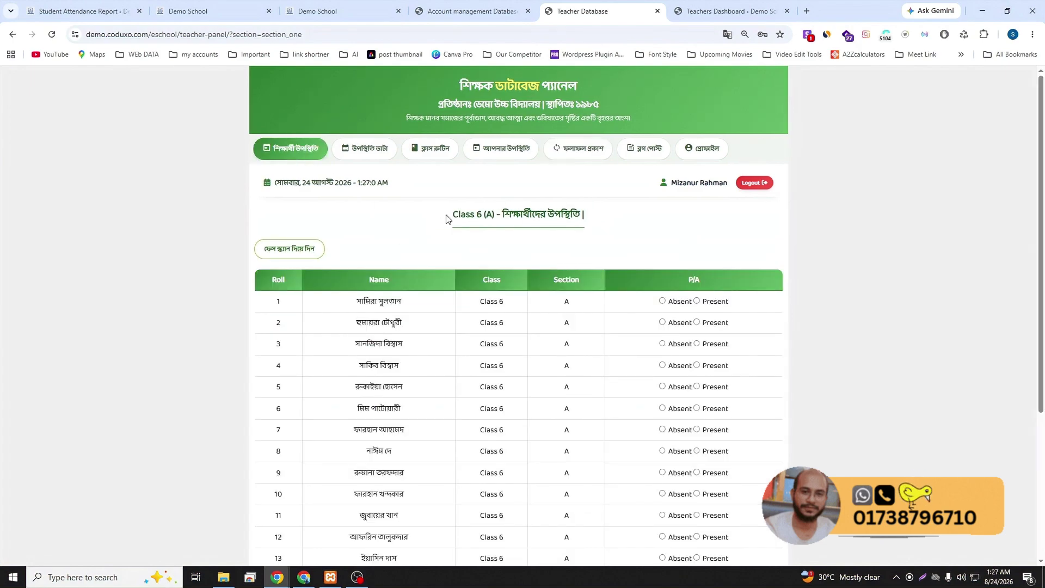
left_click_drag(446, 219, 595, 213)
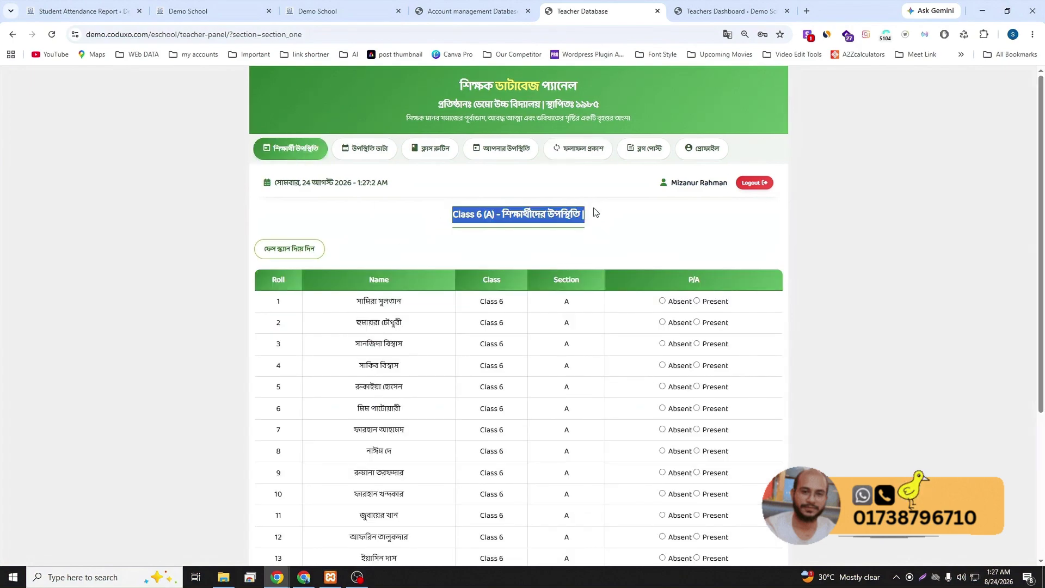
left_click(67, 9)
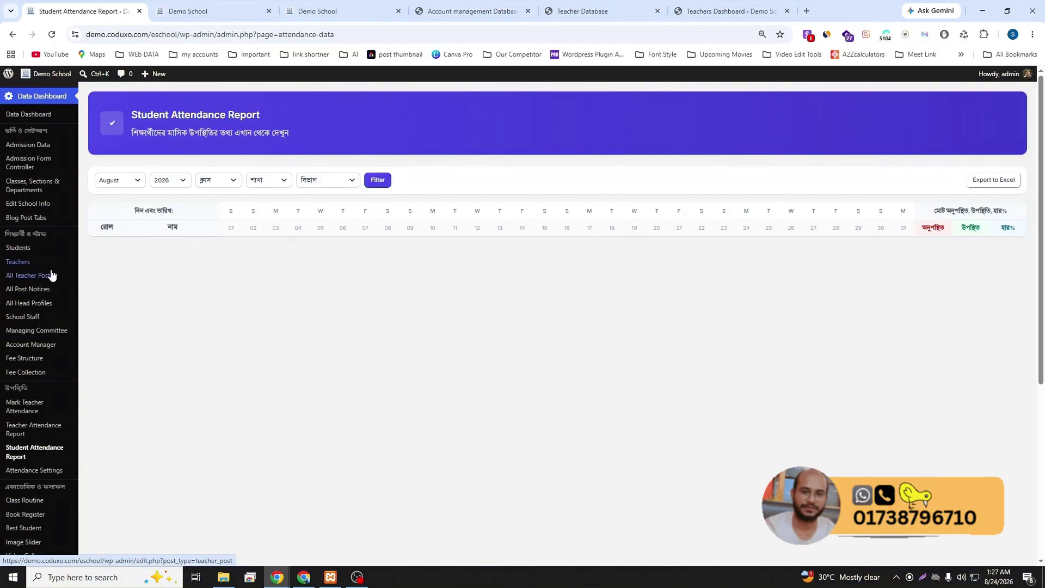
scroll(30, 375, "down", 3)
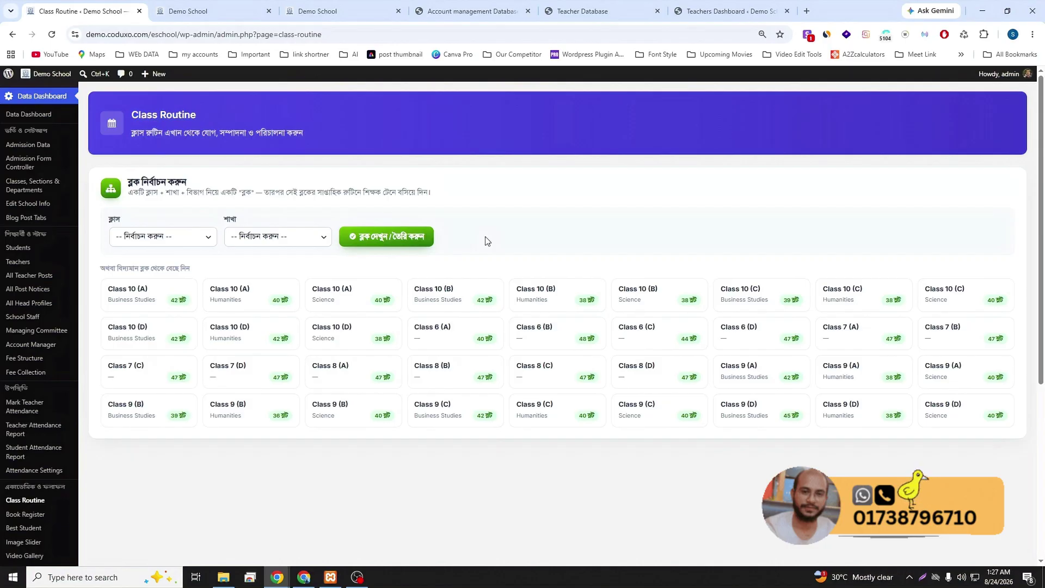
- Load the Class 6 (A) weekly class routine
left_click(133, 238)
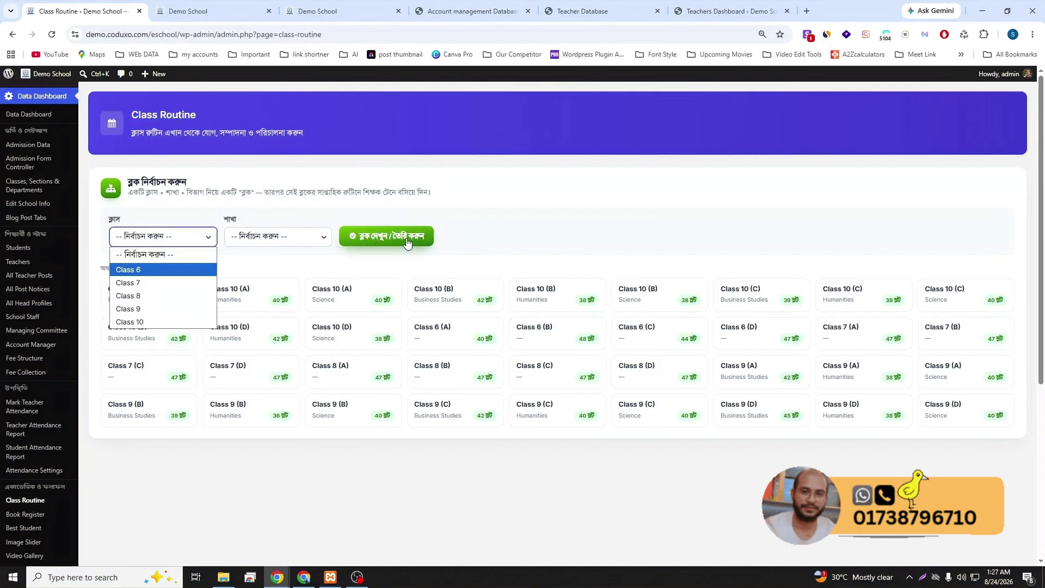
left_click(513, 220)
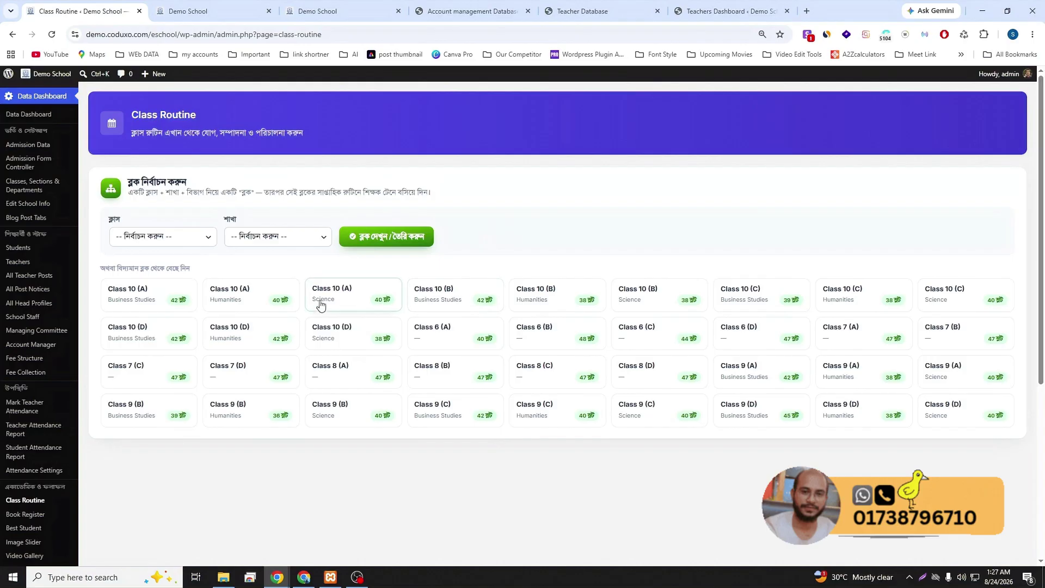
scroll(387, 433, "down", 2)
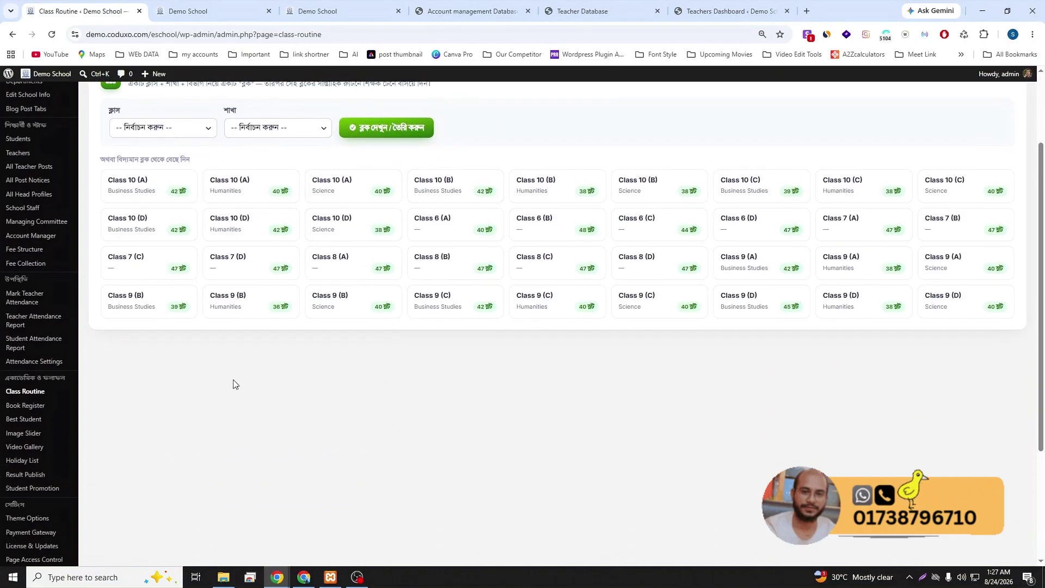
left_click(447, 227)
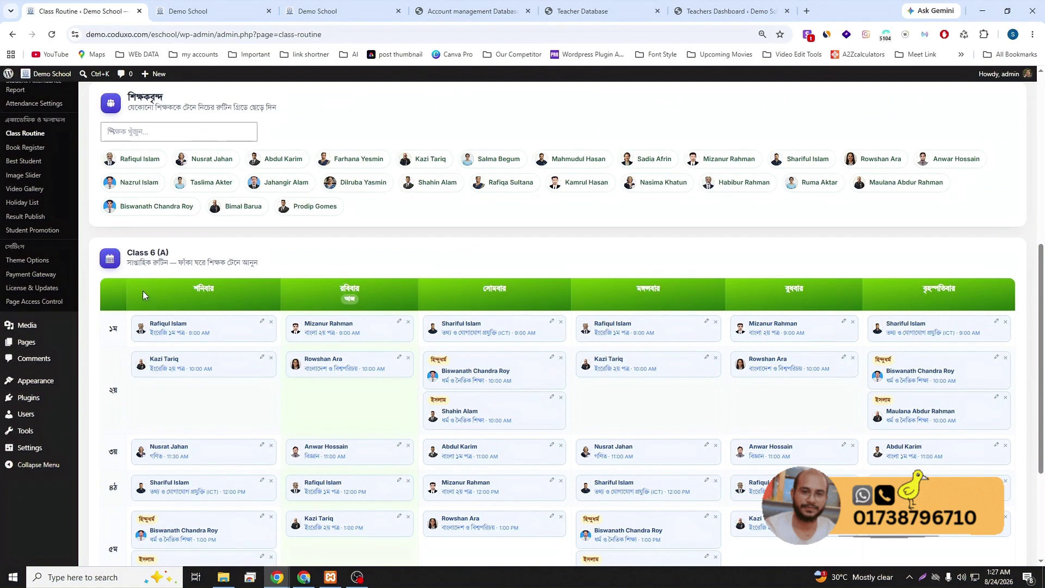
scroll(169, 286, "down", 4)
scroll(192, 319, "up", 3)
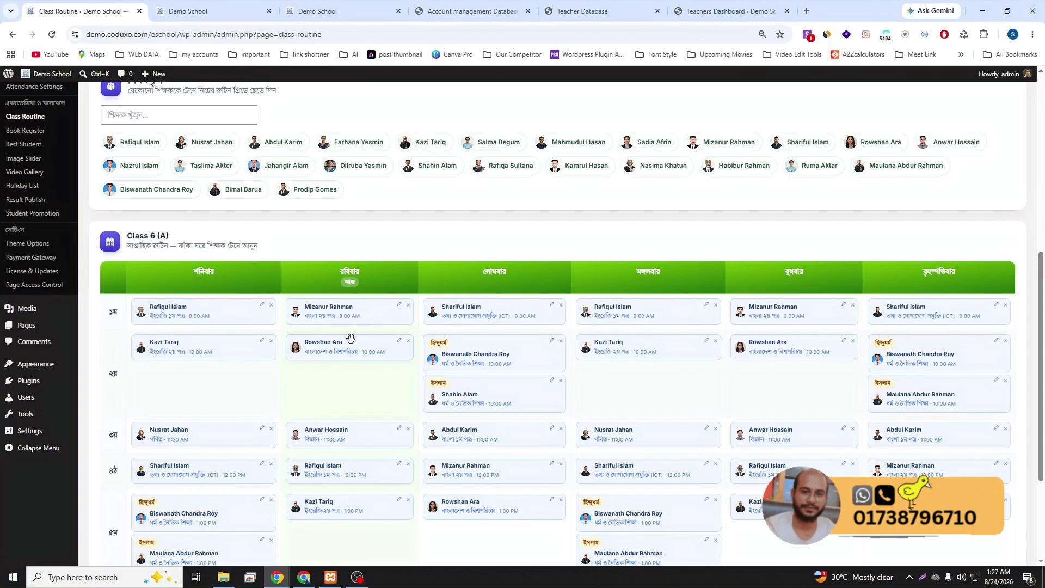
- Try assigning another teacher to Sunday's first period, cancel it, and go back to the teacher panel
left_click(399, 305)
left_click_drag(430, 167, 331, 335)
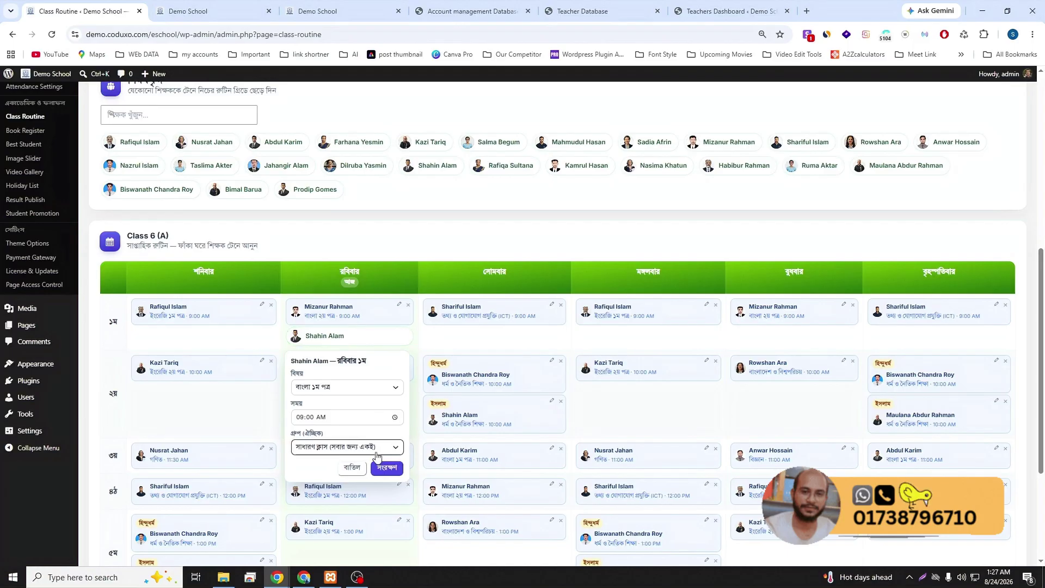
left_click(351, 468)
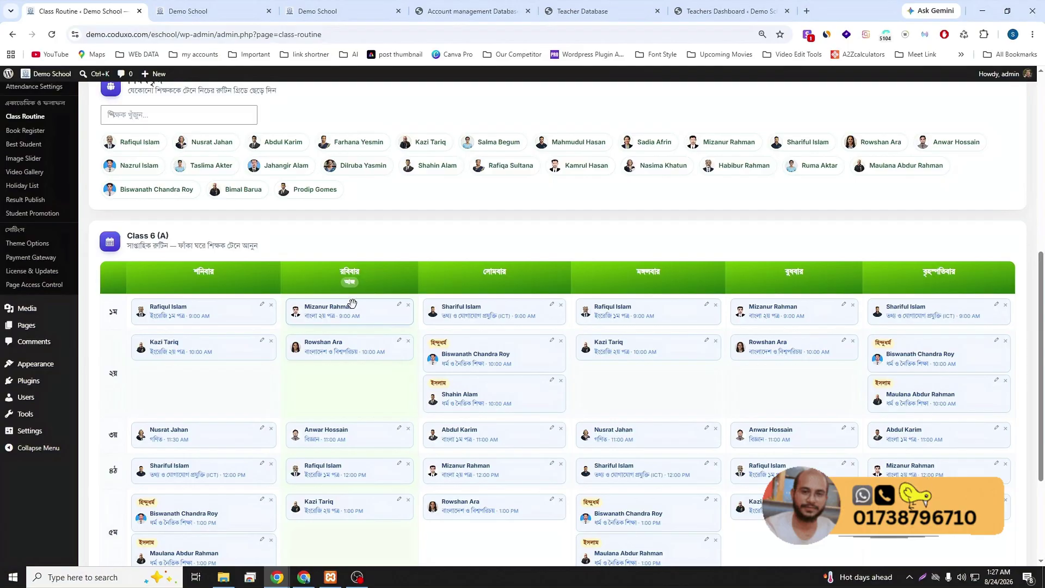
left_click(576, 19)
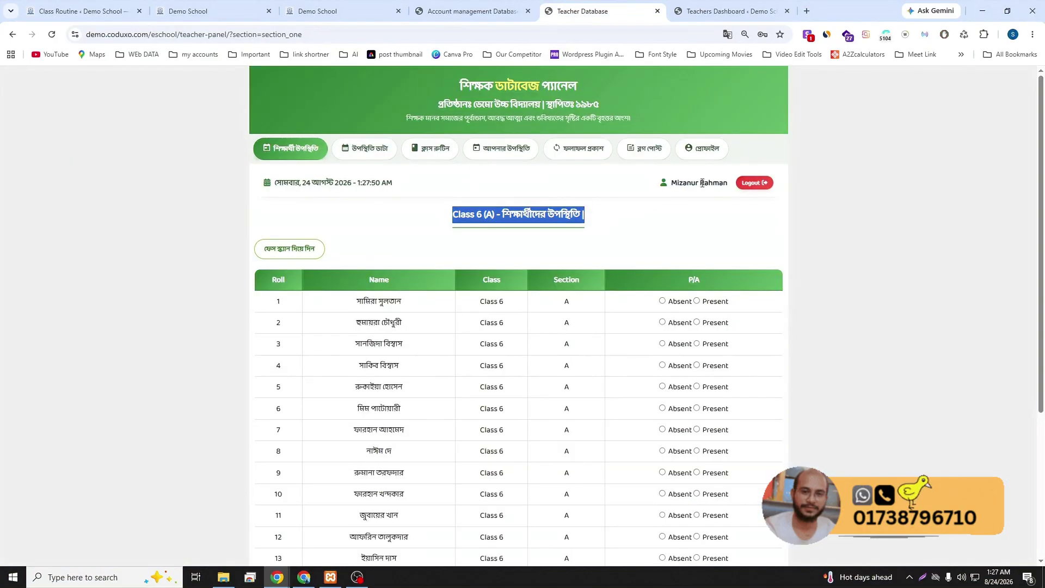
left_click(479, 221)
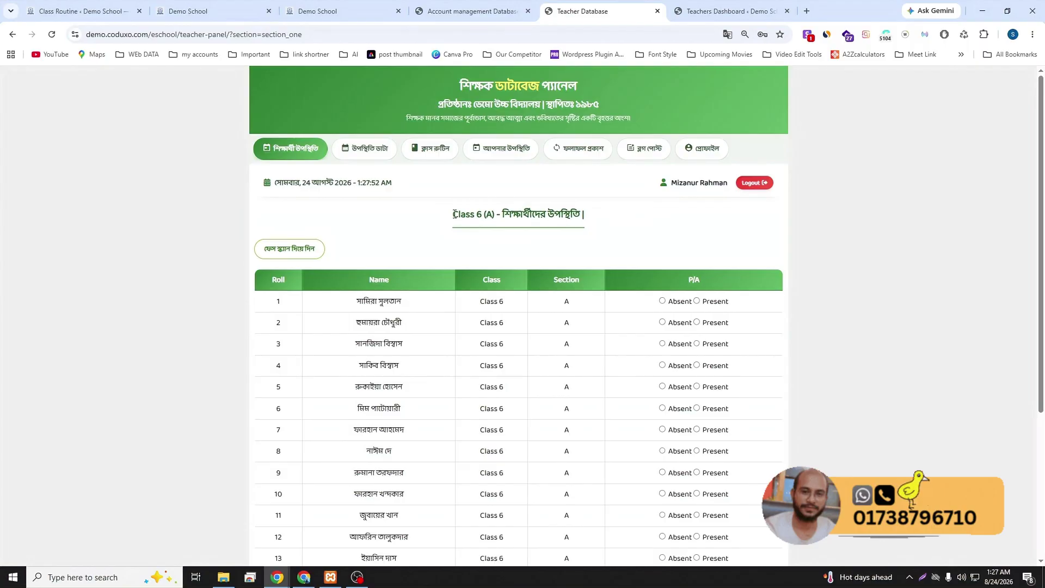
left_click_drag(455, 214, 595, 217)
left_click(598, 233)
scroll(484, 248, "down", 1)
scroll(485, 249, "down", 1)
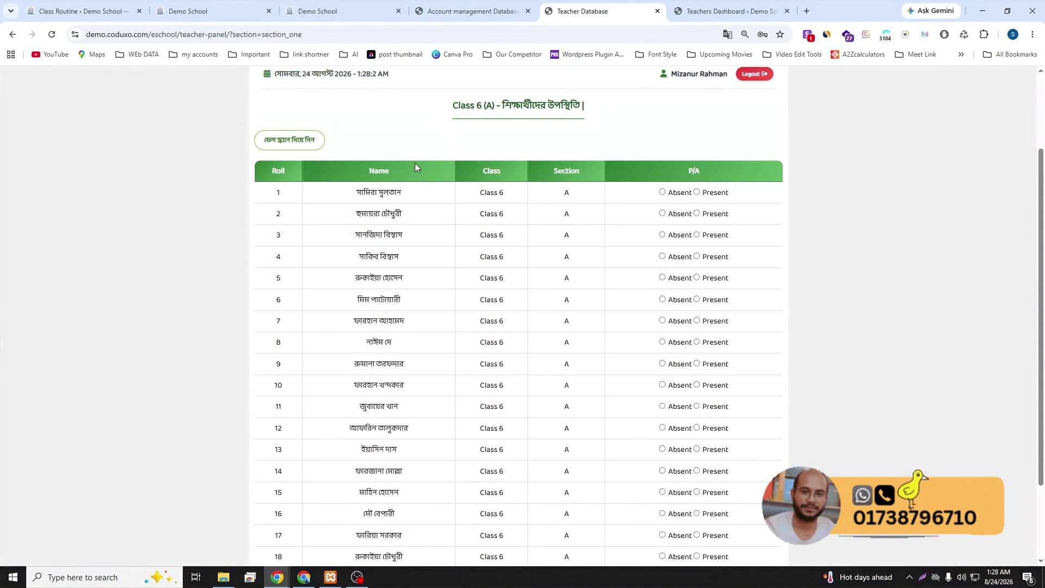
- Try face-scan attendance with camera access, close it, and look over the saved attendance data
left_click(278, 143)
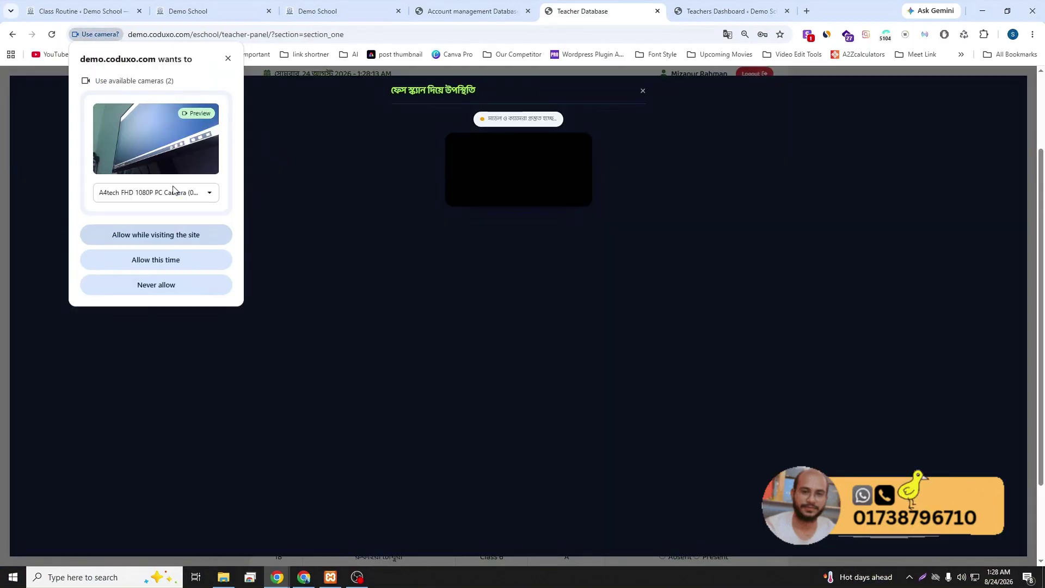
left_click(173, 234)
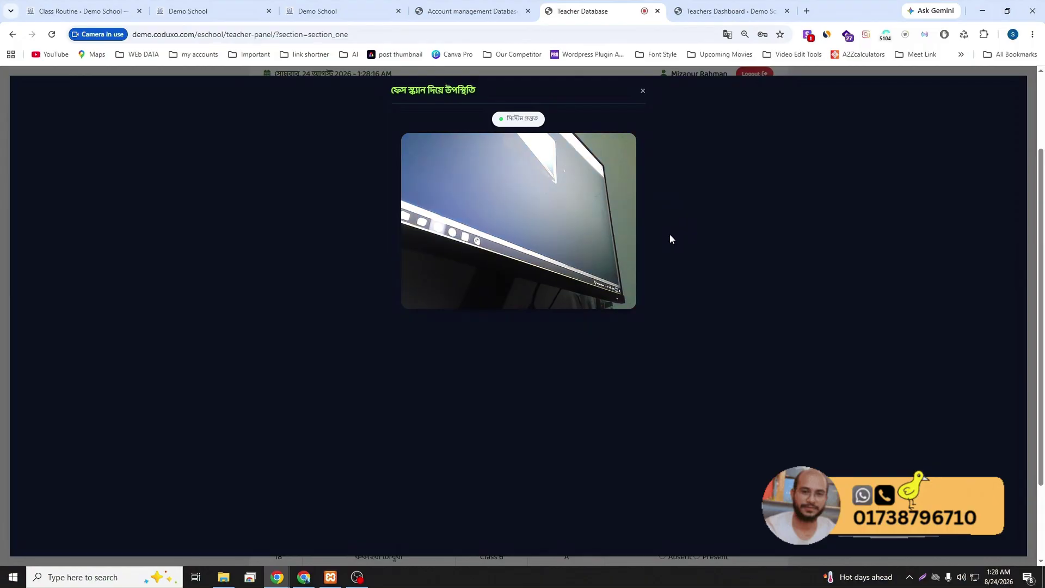
left_click(644, 91)
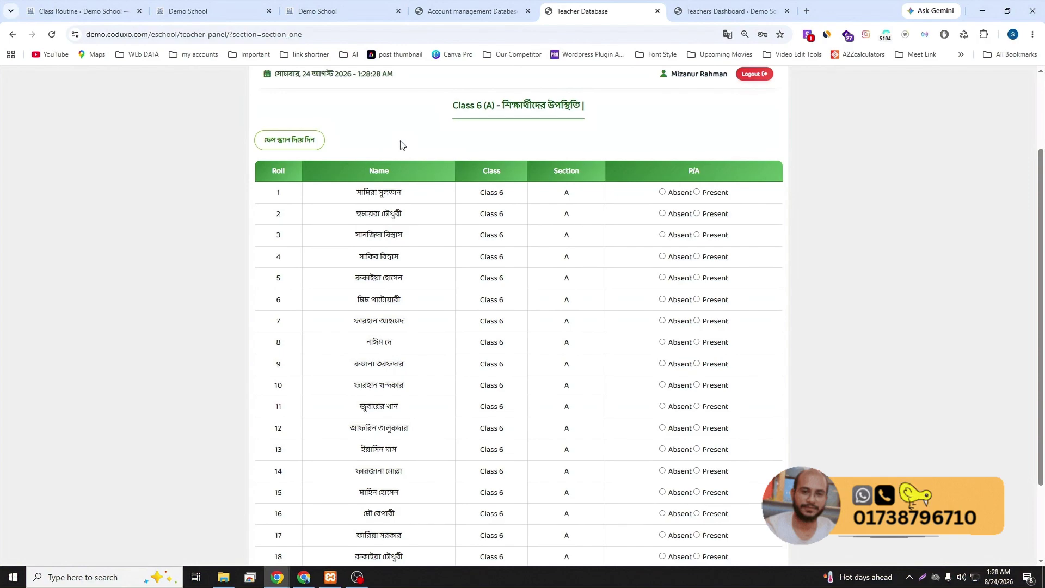
scroll(401, 153, "down", 2)
scroll(406, 185, "up", 4)
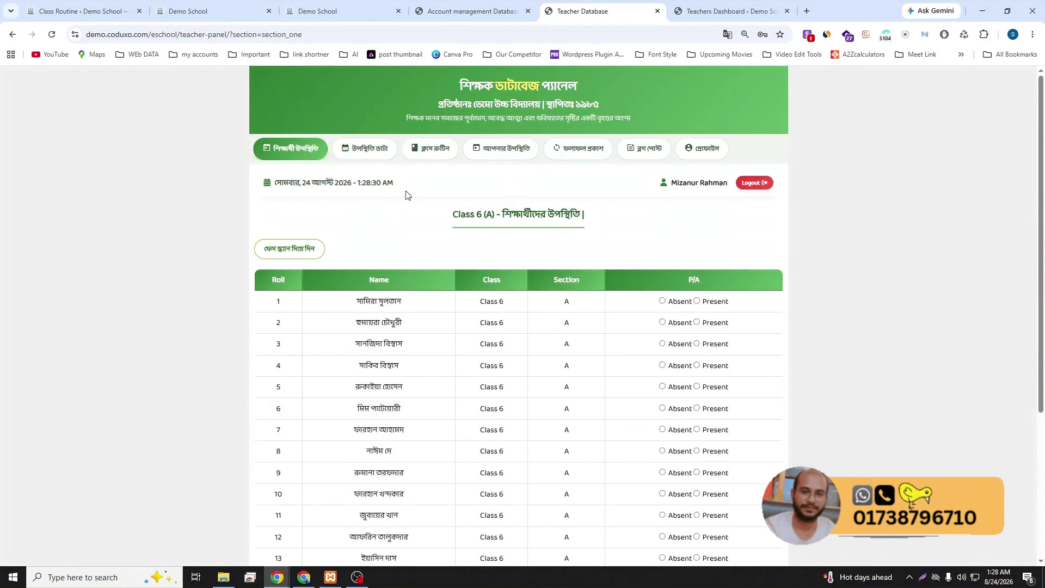
left_click(369, 150)
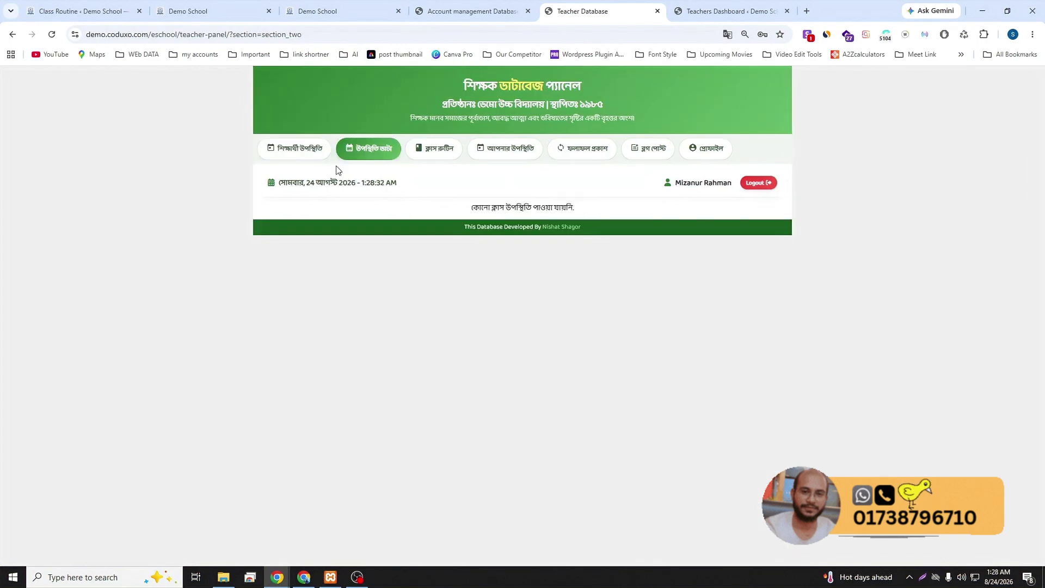
left_click(307, 149)
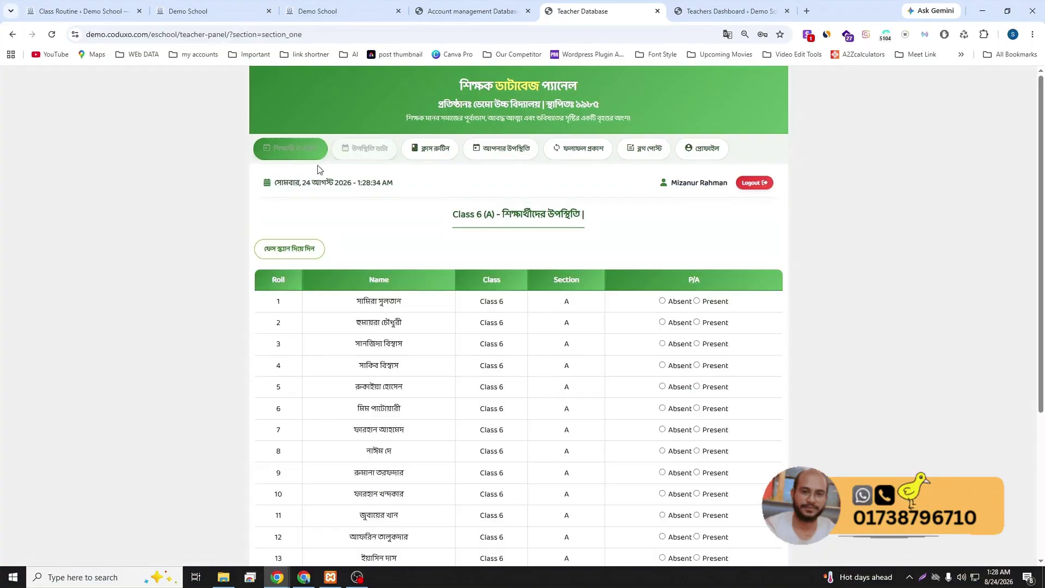
- Mark roll 1 absent and rolls 2–6 present, then submit the Class 6 (A) attendance
left_click(663, 301)
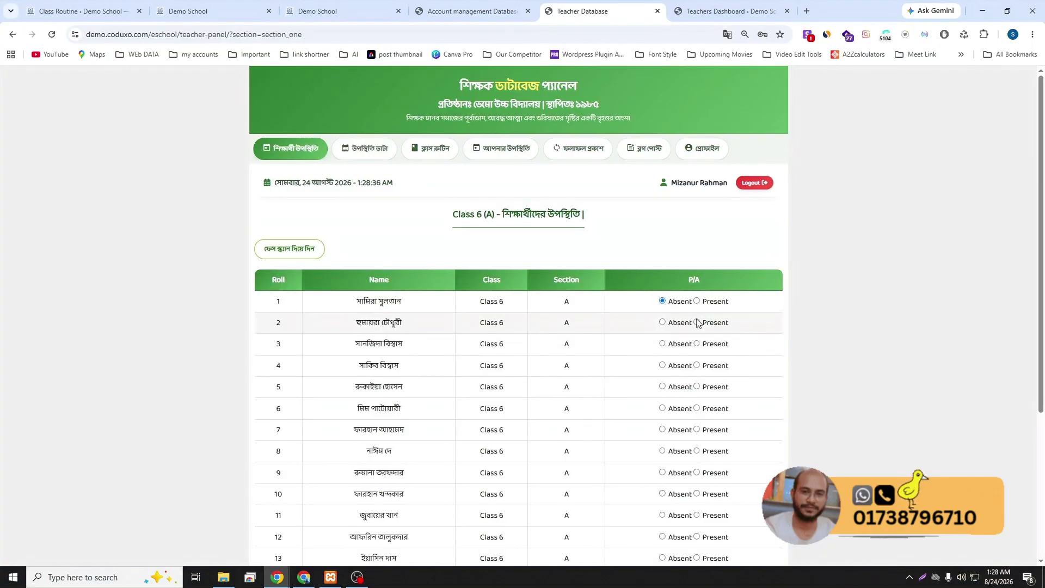
left_click(697, 322)
left_click(698, 344)
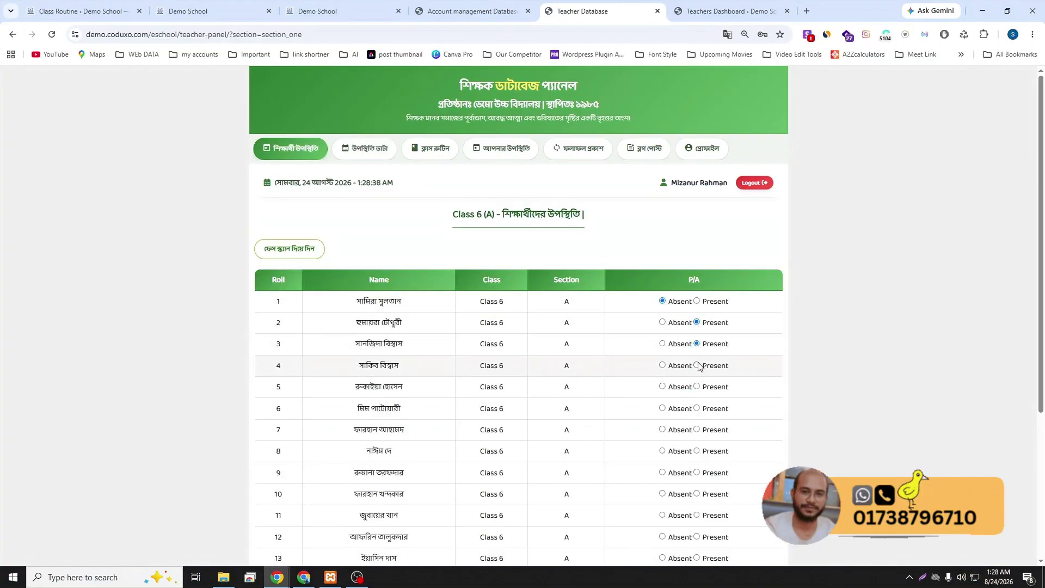
left_click(698, 366)
left_click(698, 387)
left_click(697, 409)
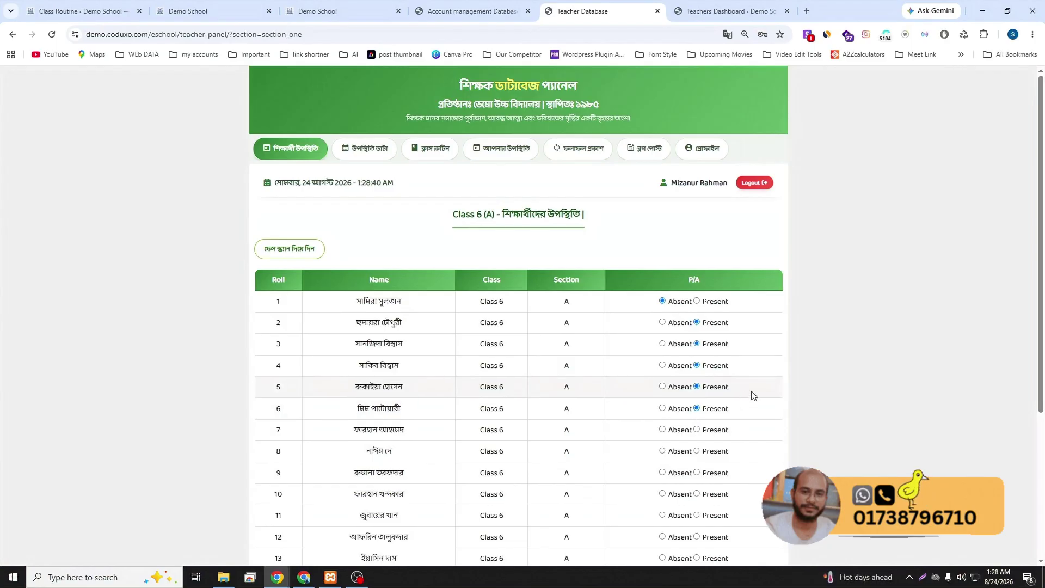
scroll(752, 391, "down", 4)
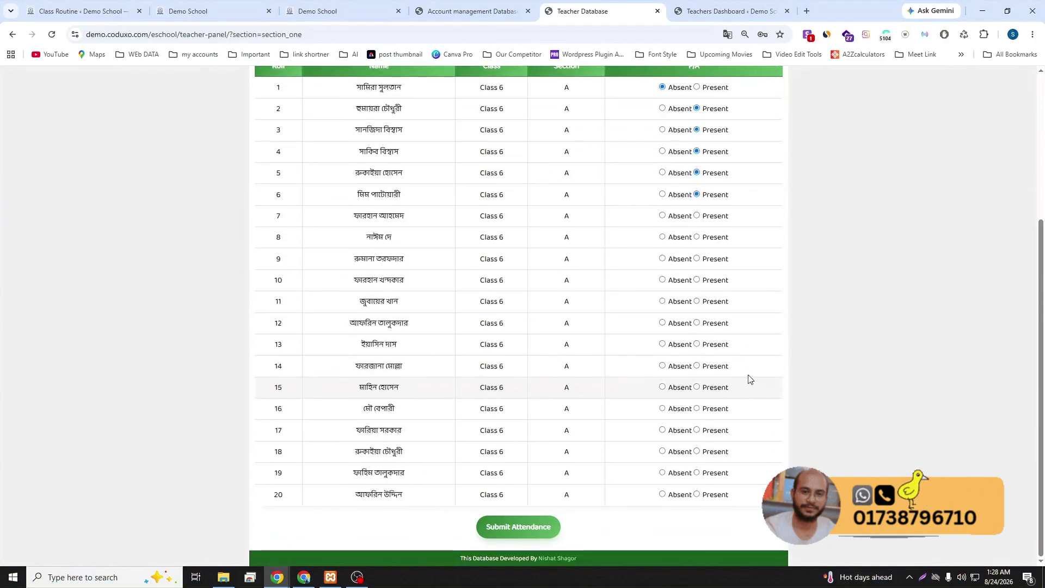
left_click(524, 528)
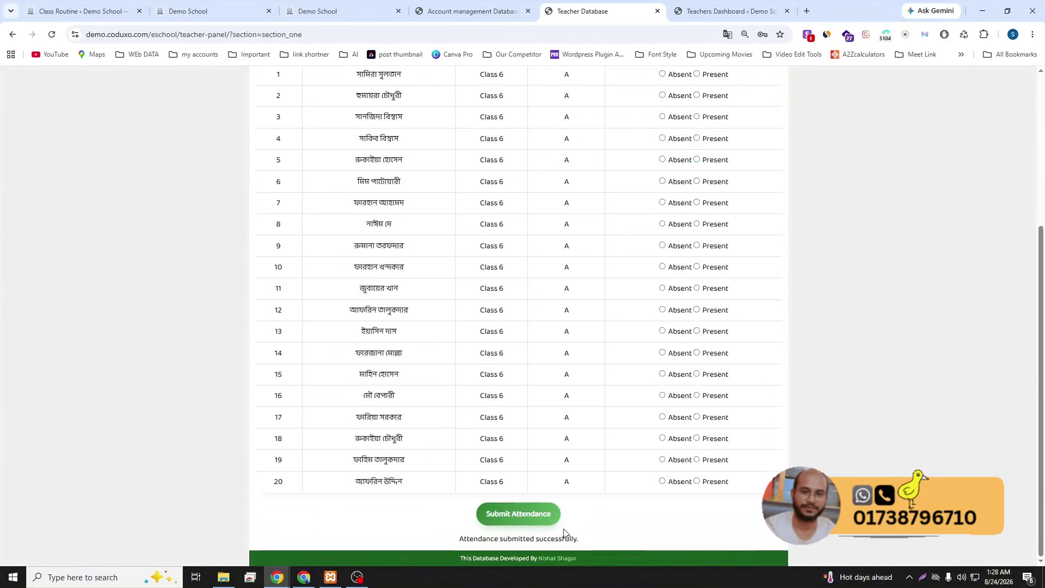
- Check the attendance data for saved records, reload the teacher panel, and check again
left_click(372, 155)
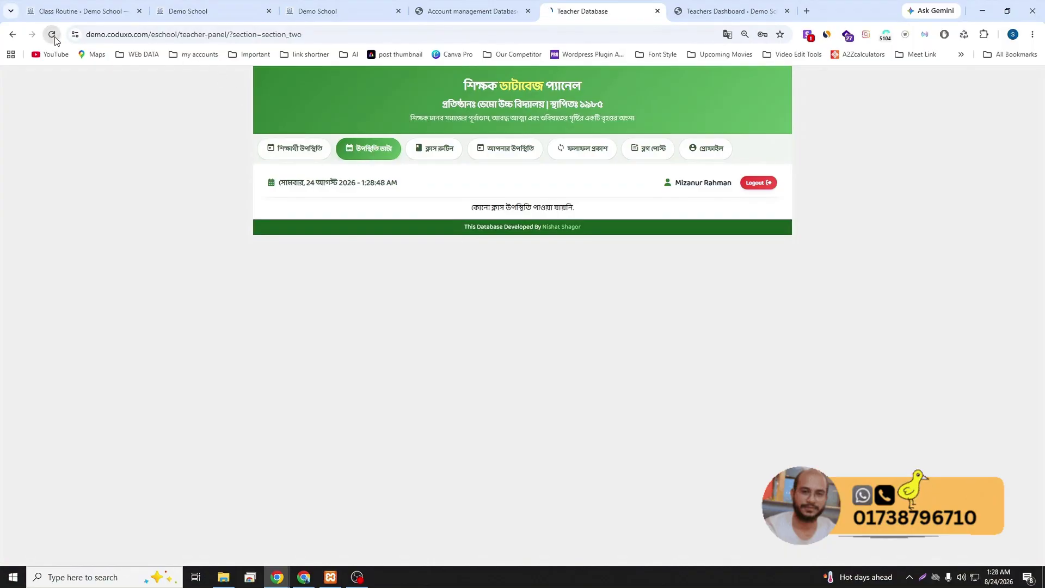
left_click(52, 34)
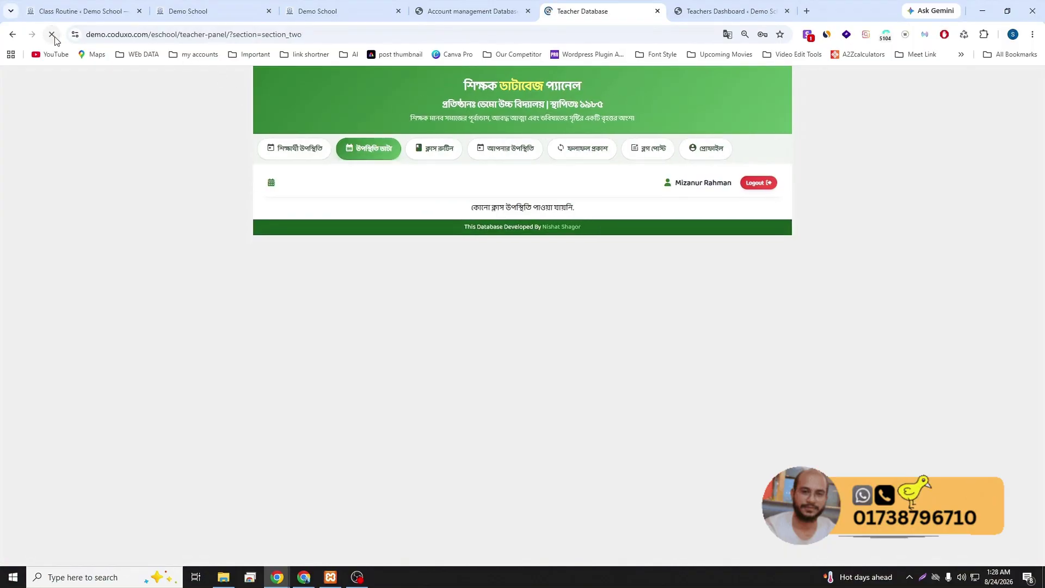
left_click(310, 147)
scroll(661, 327, "down", 2)
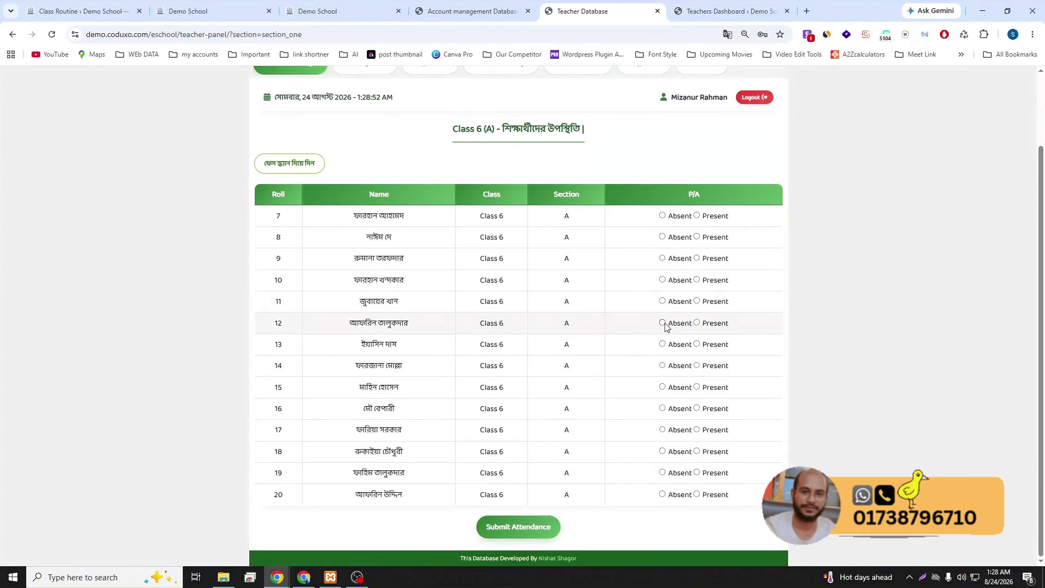
scroll(662, 332, "up", 2)
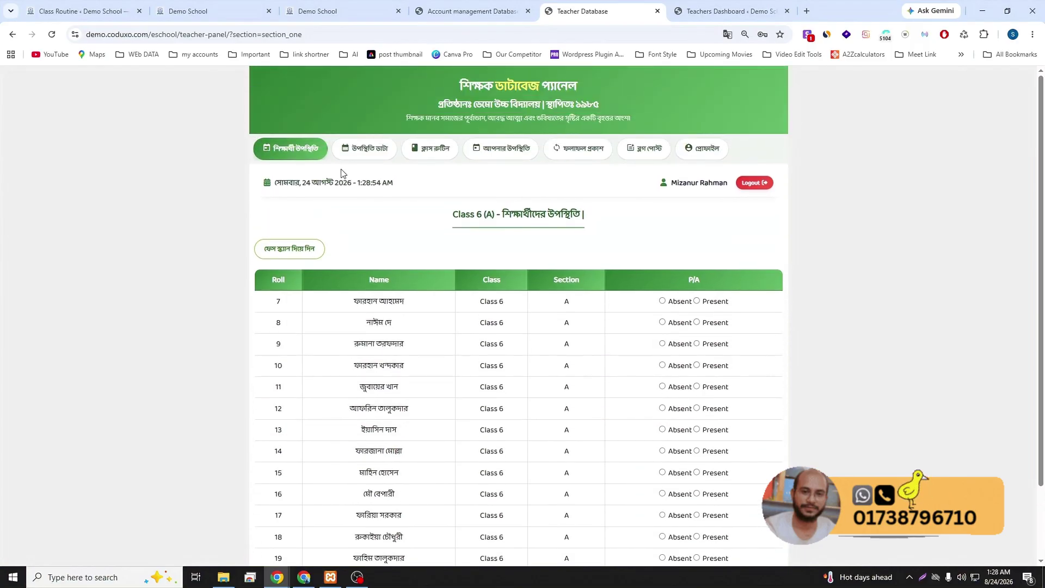
left_click(359, 153)
- Leave the teacher panel's attendance sheet and return to the admin report page
left_click(302, 153)
left_click(185, 12)
left_click(109, 11)
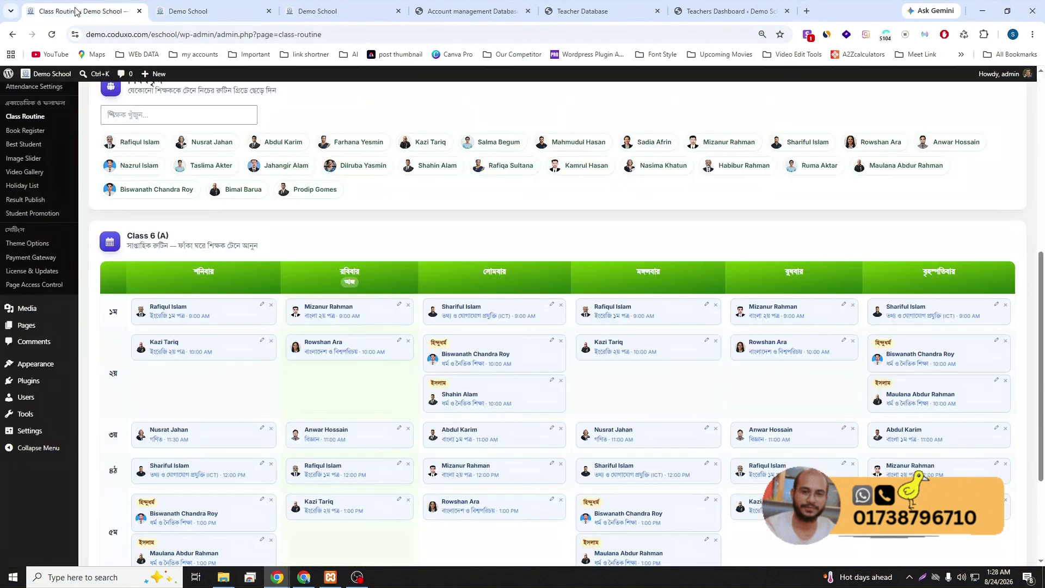
scroll(50, 236, "up", 5)
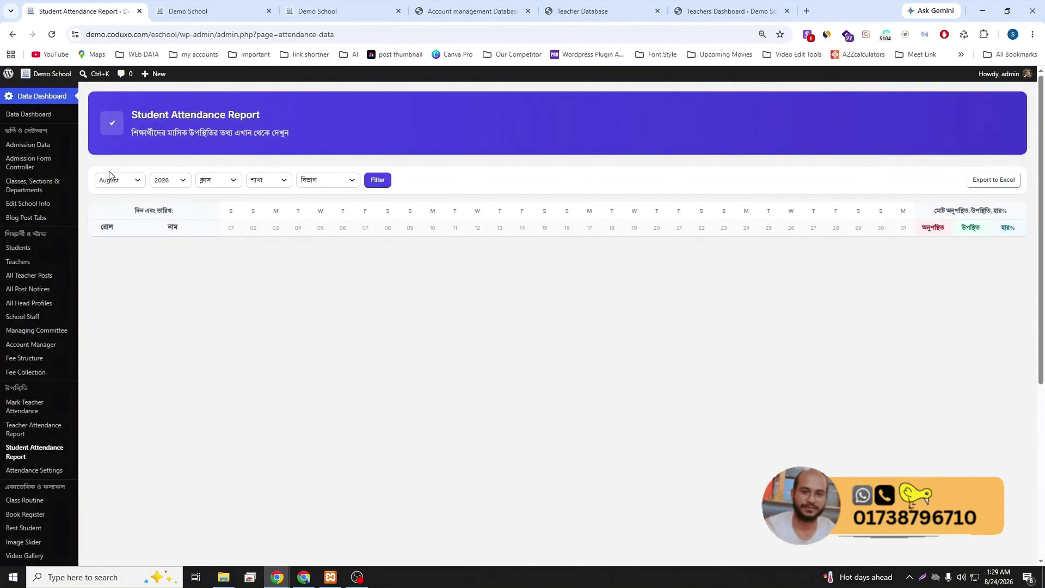
- Filter the Student Attendance Report to August 2026, Class 6, section A
left_click(120, 180)
left_click(234, 180)
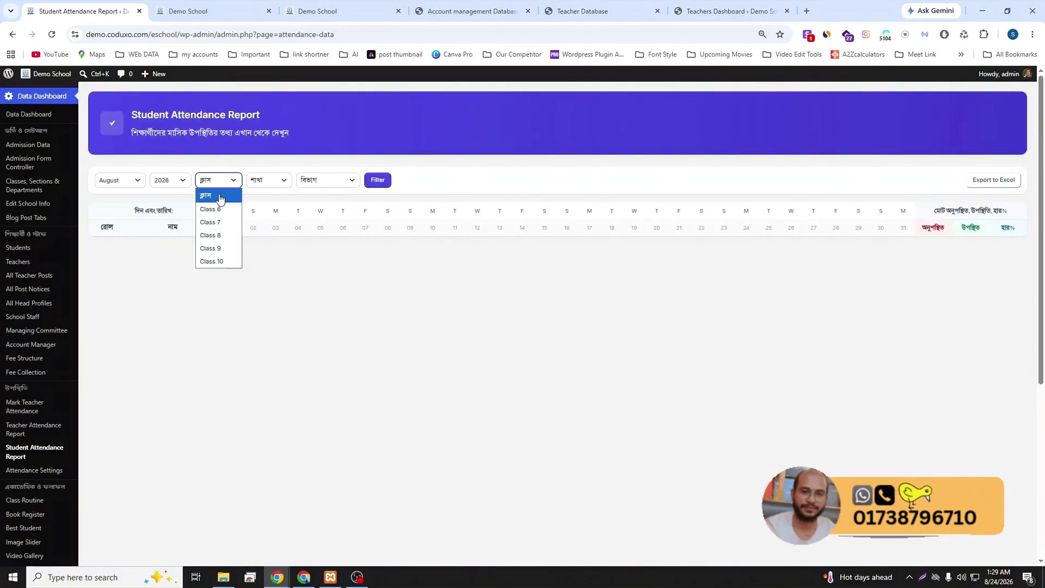
left_click(231, 207)
left_click(268, 182)
left_click(260, 211)
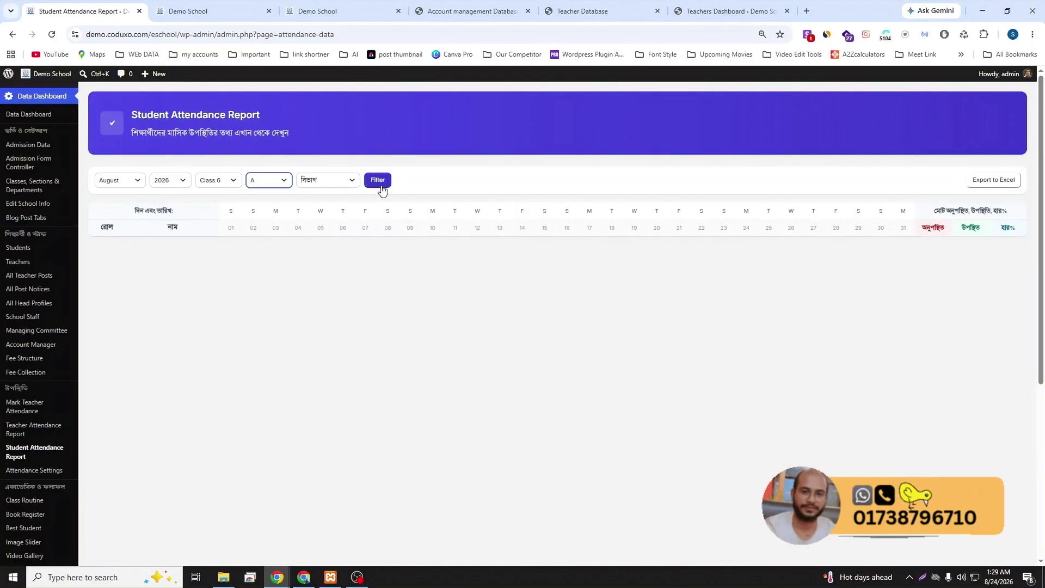
left_click(381, 188)
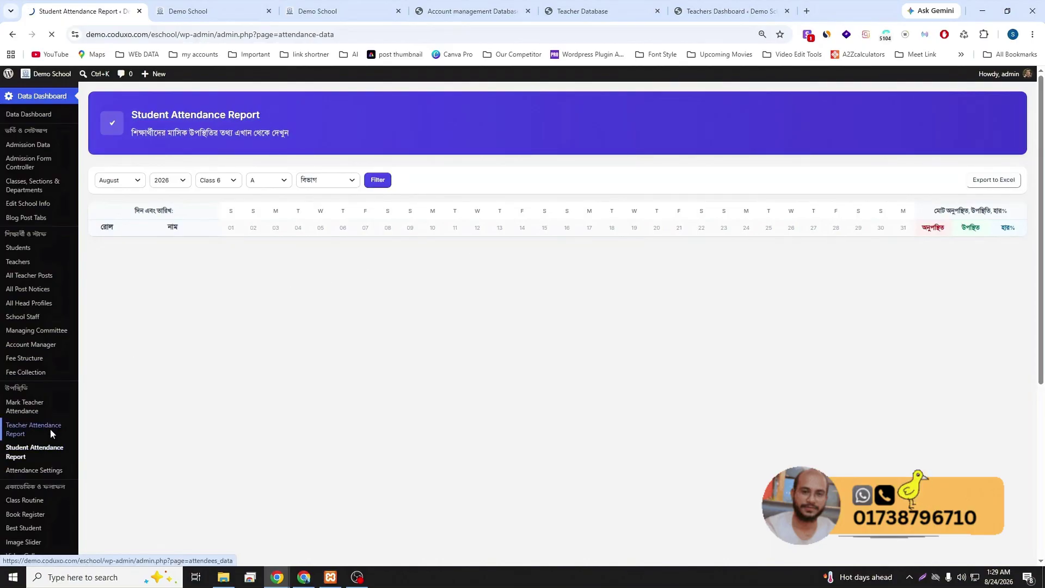
- Scroll through the Mark Teacher Attendance teacher list, then go to Page Access Control
left_click(26, 410)
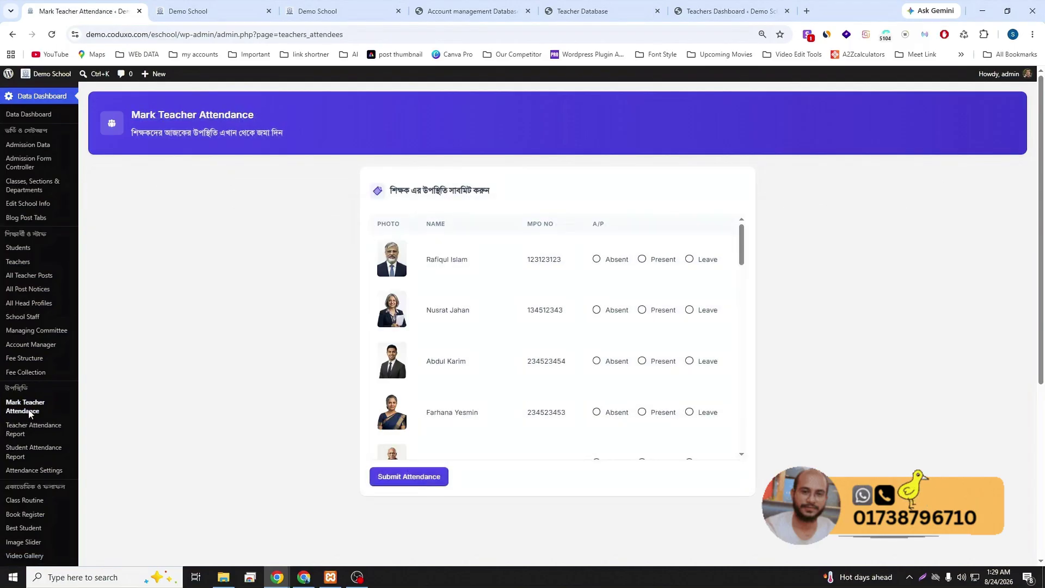
scroll(512, 315, "down", 5)
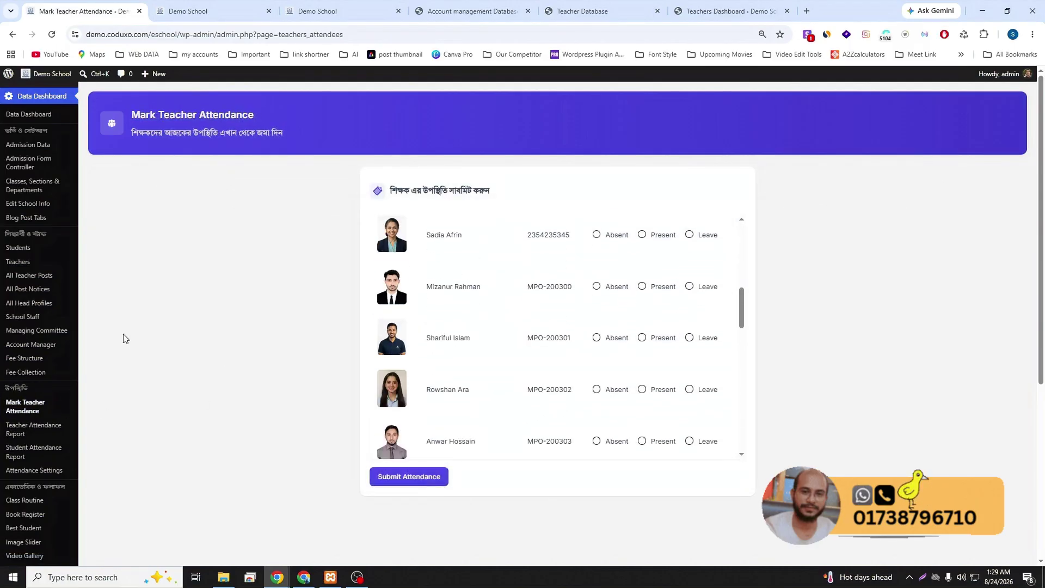
scroll(104, 288, "down", 1)
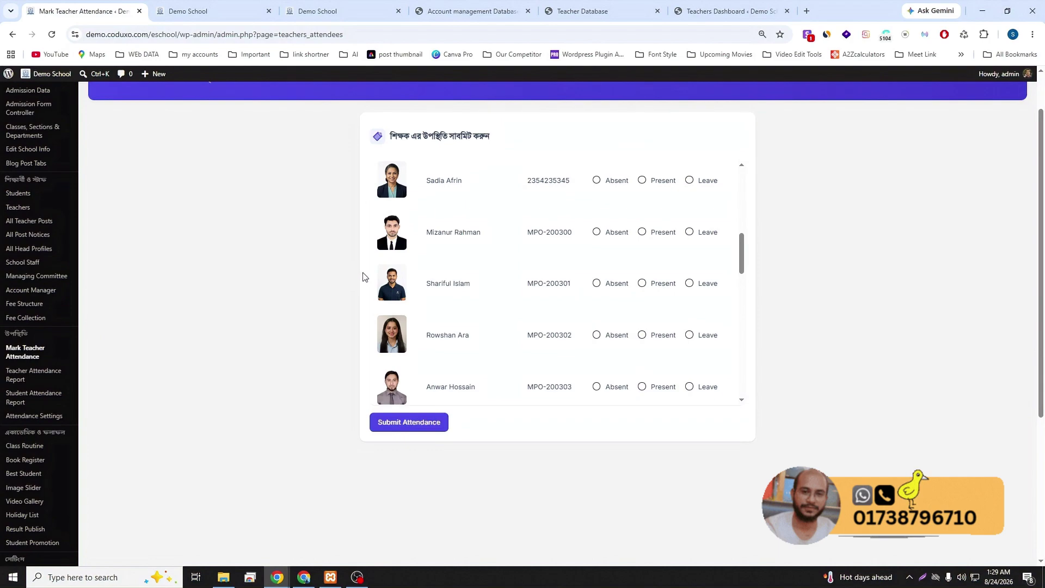
scroll(149, 362, "down", 4)
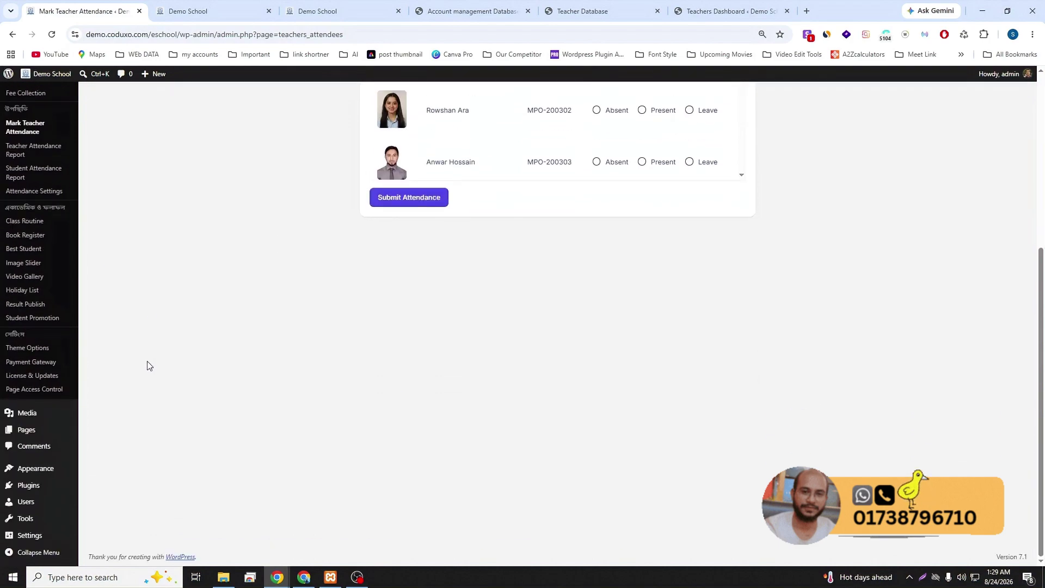
left_click(37, 389)
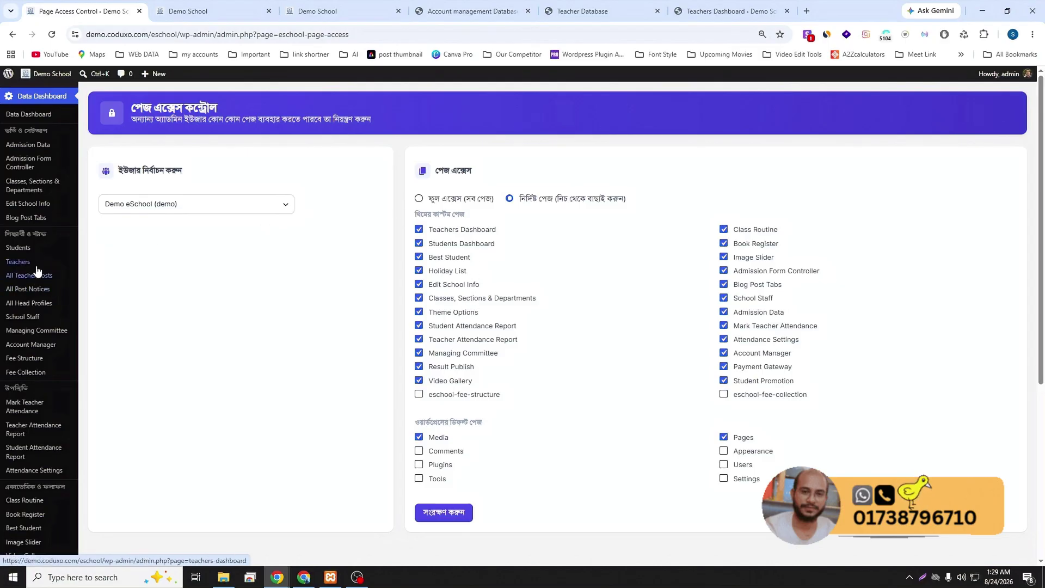
- On the Students Dashboard, view the new-student form and the first student's edit form, closing both unsaved
left_click(30, 248)
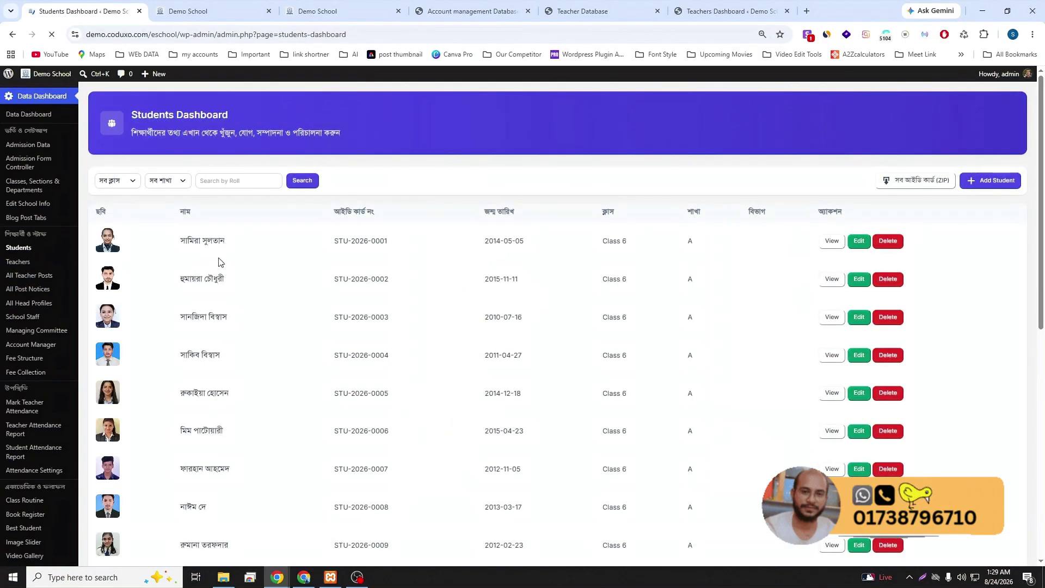
left_click(1009, 183)
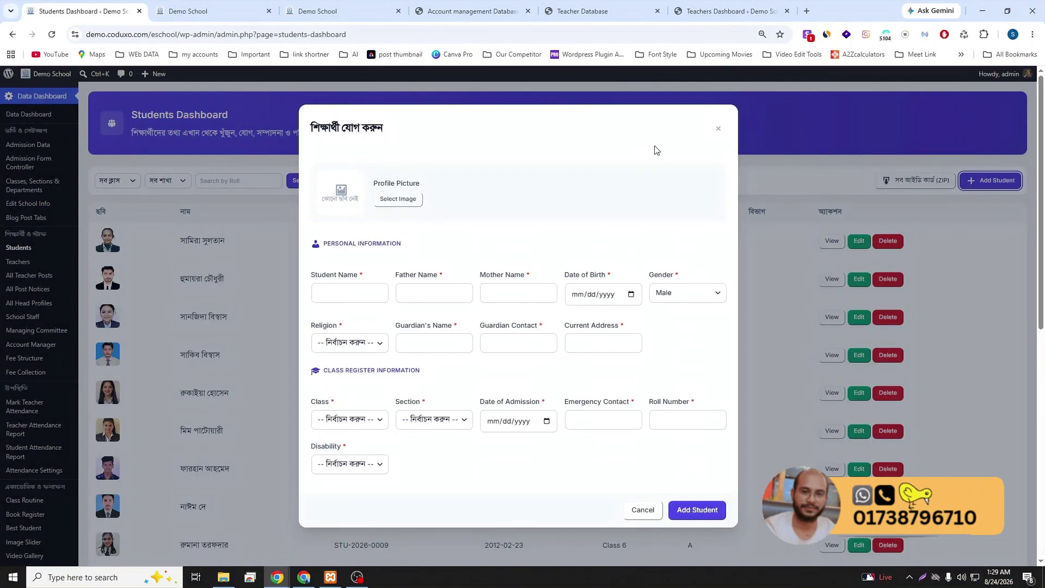
left_click(718, 128)
left_click(855, 241)
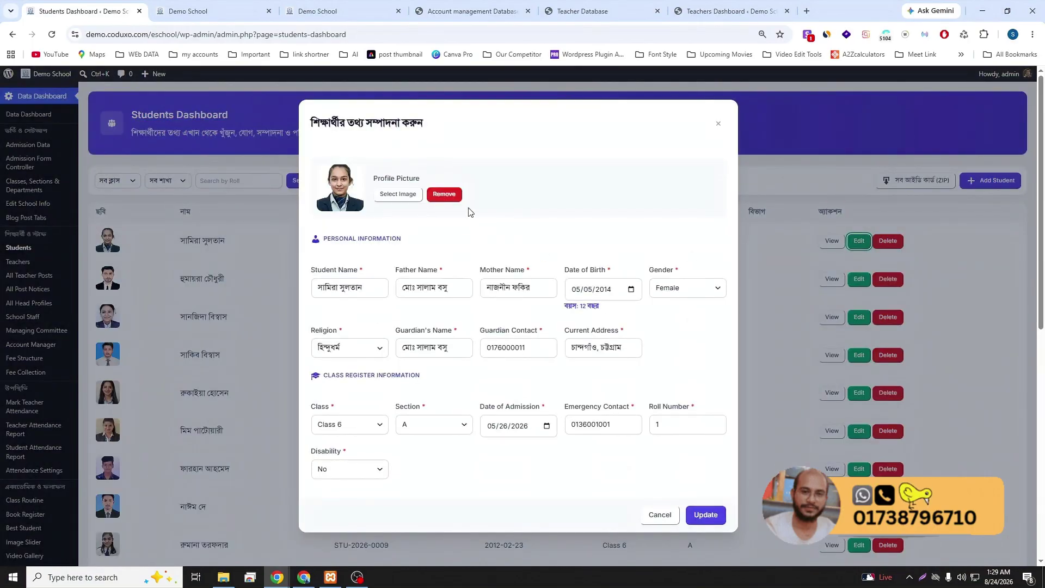
left_click(718, 129)
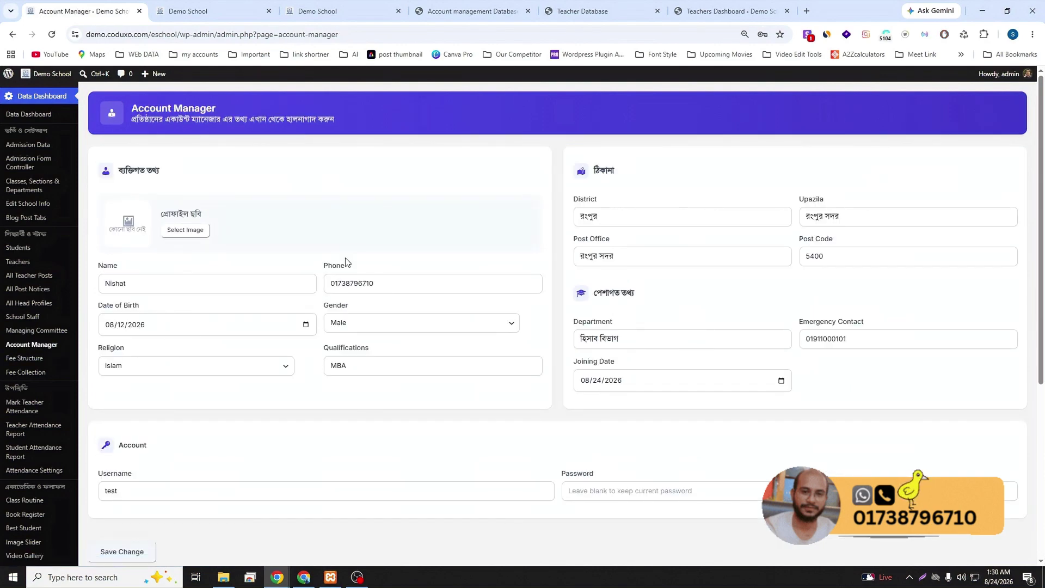
- Open Fee Structure and highlight the Class 6 row: 150 ৳ monthly fee for 2026
left_click(19, 359)
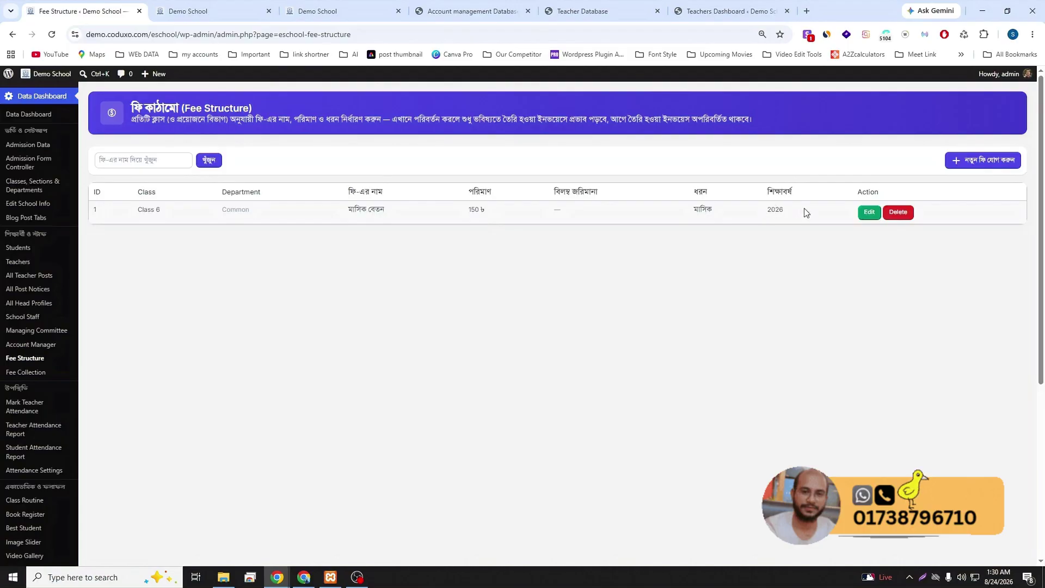
left_click_drag(793, 211, 393, 212)
- Open the Fee Collection payment-receiving form, glancing at the invoice form before returning
left_click(726, 257)
left_click(31, 372)
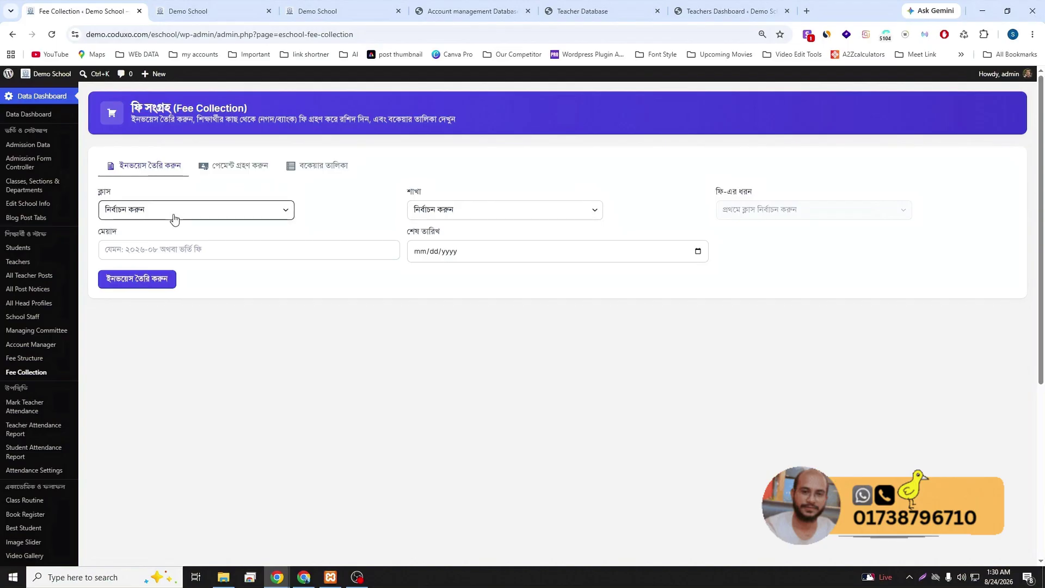
left_click(241, 170)
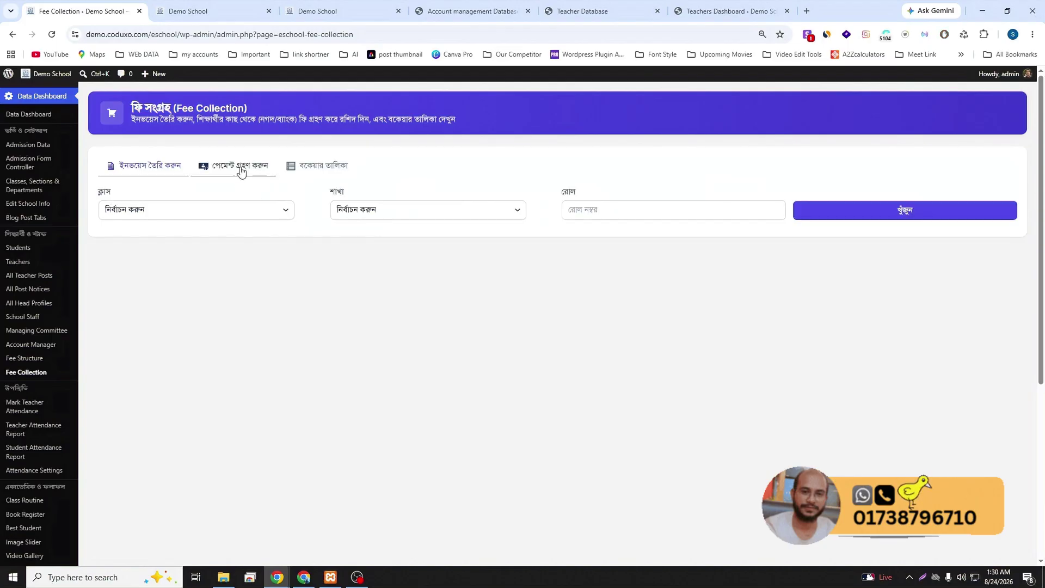
left_click(228, 215)
left_click(190, 238)
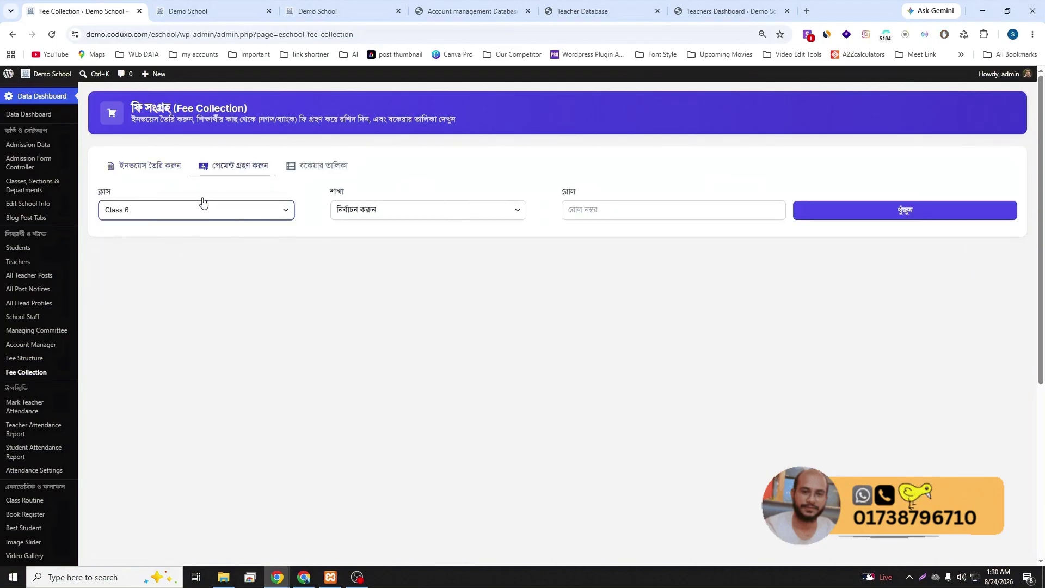
left_click(159, 169)
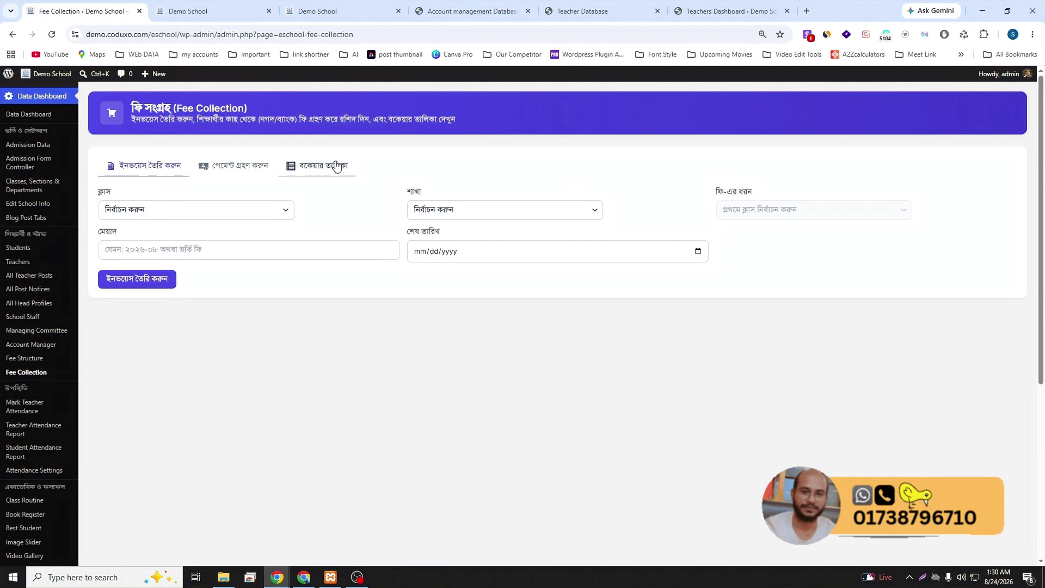
left_click(246, 166)
- Look up fees due for Class 6, section A, roll 6
left_click(214, 210)
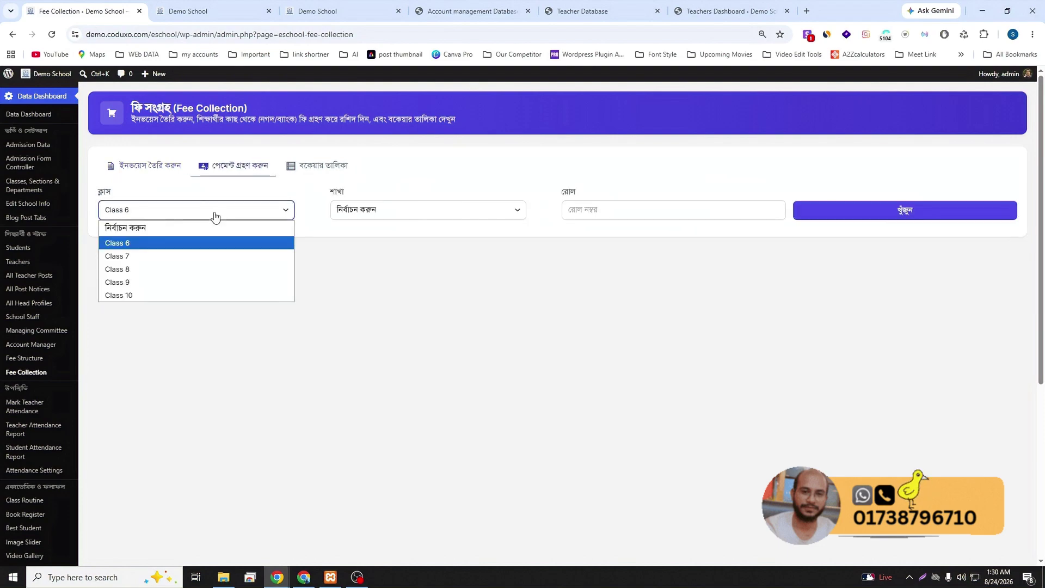
left_click(193, 244)
left_click(361, 210)
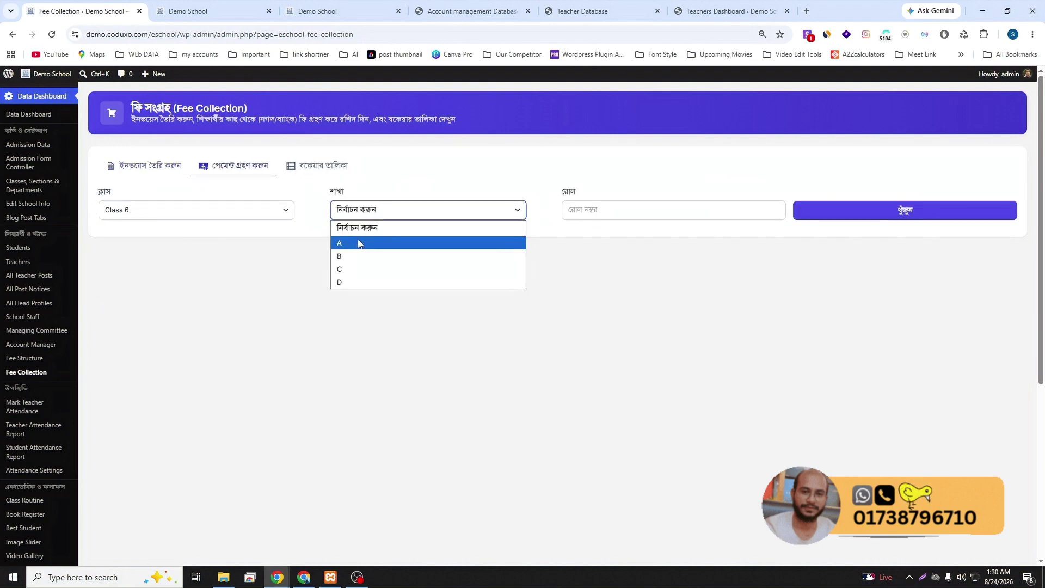
left_click(358, 243)
left_click(584, 209)
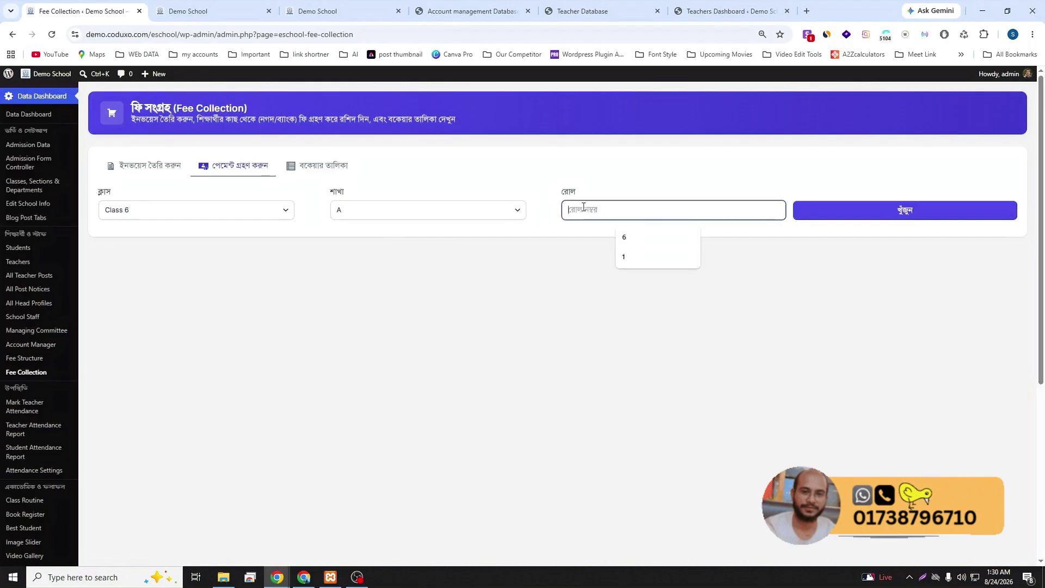
left_click(624, 238)
left_click(842, 214)
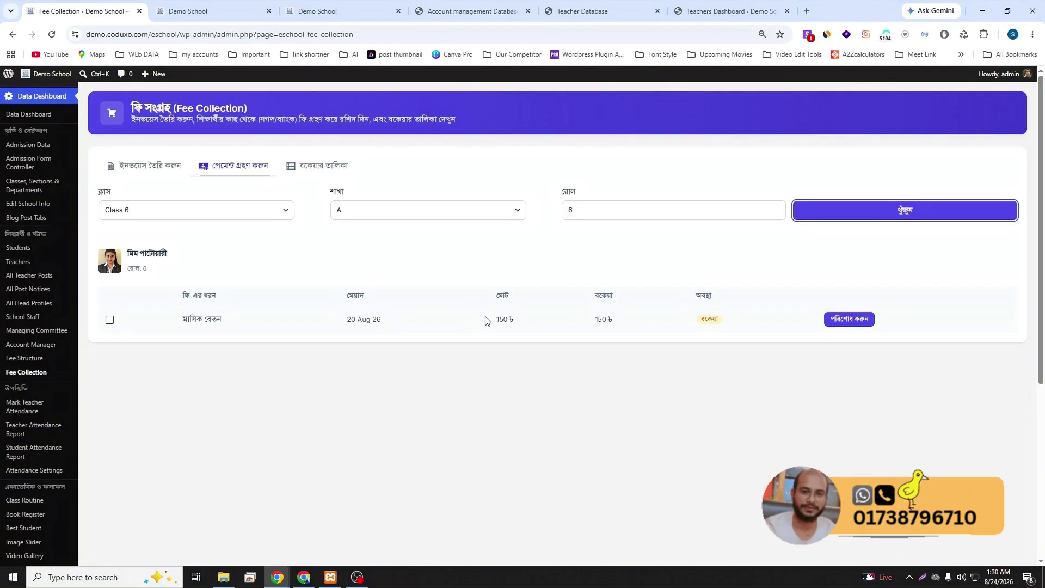
- Reload the student fee panel to reach its login page, then return to the Fee Collection admin tab
left_click(483, 11)
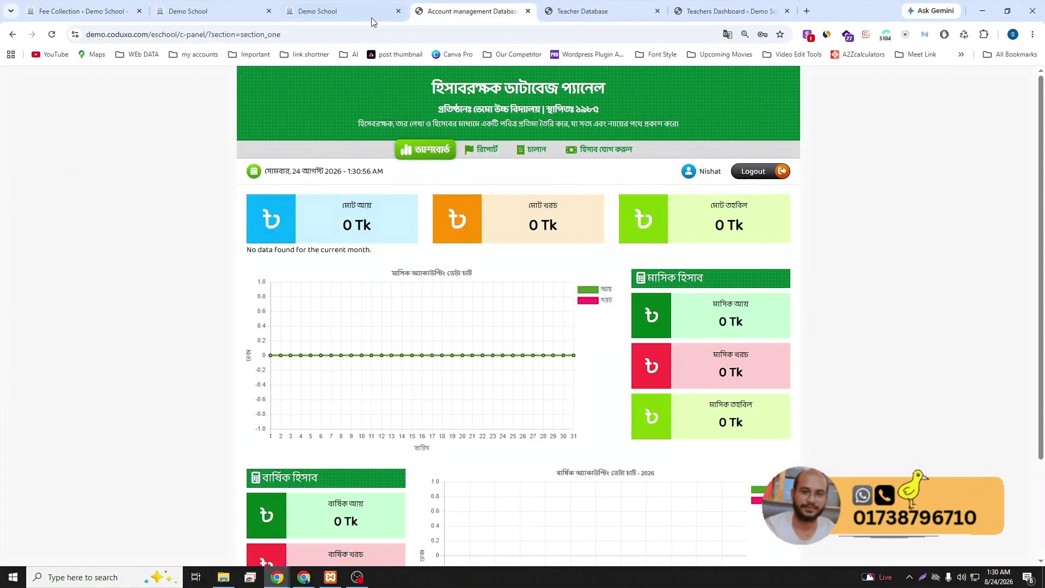
left_click(372, 12)
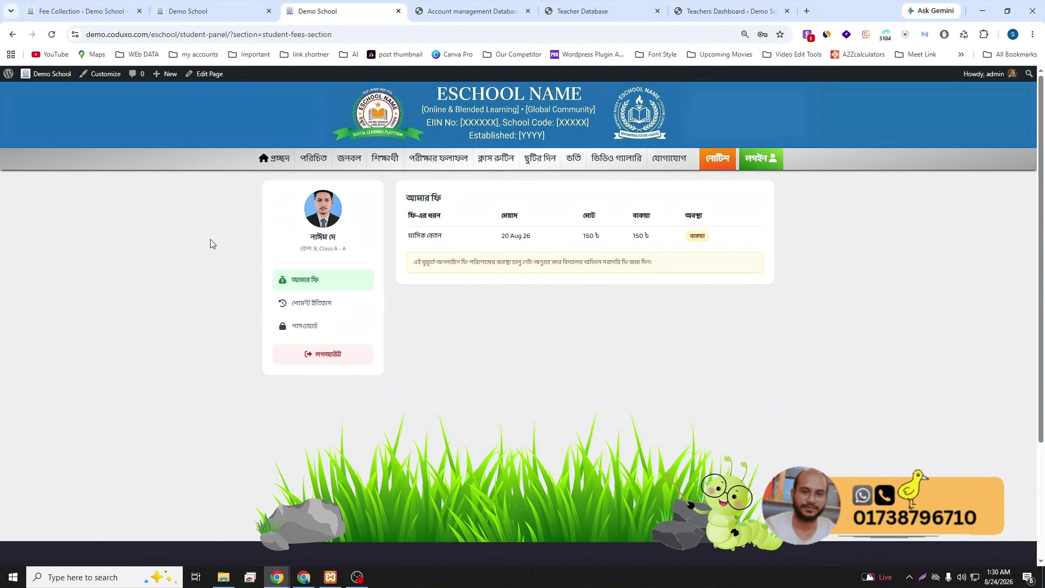
left_click(52, 34)
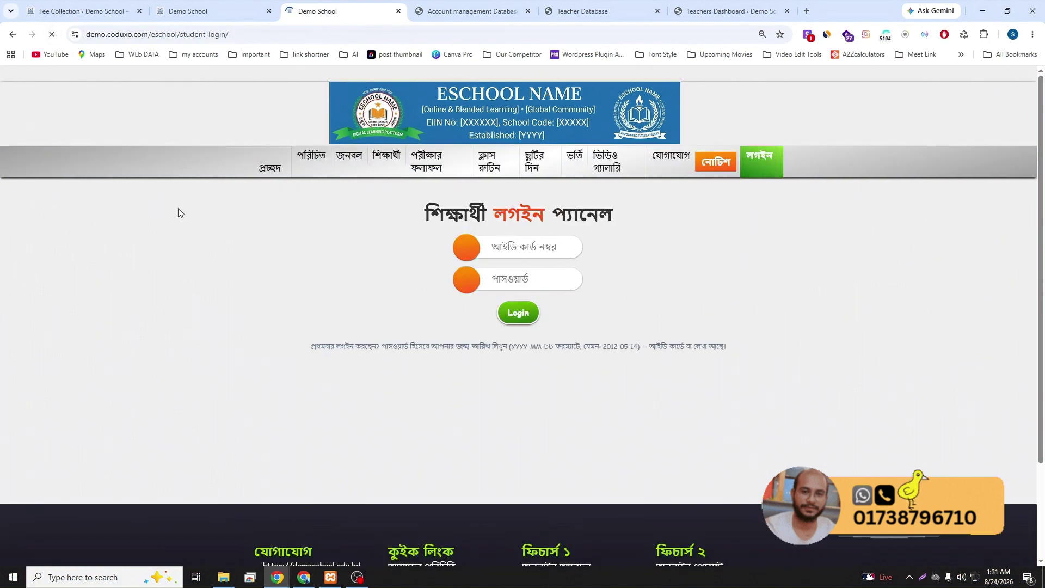
left_click(203, 12)
left_click(109, 12)
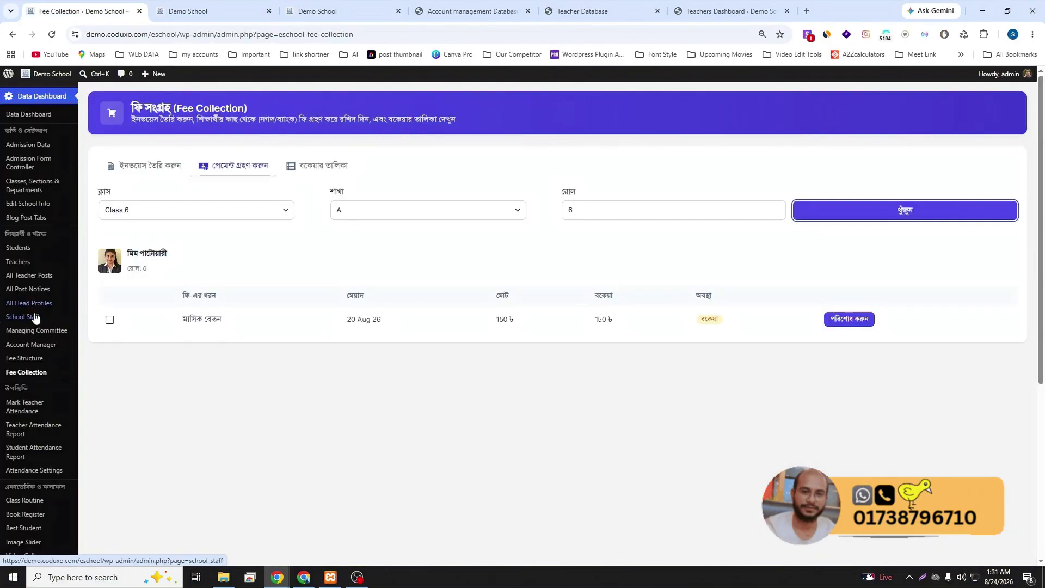
scroll(35, 317, "down", 1)
scroll(38, 420, "down", 1)
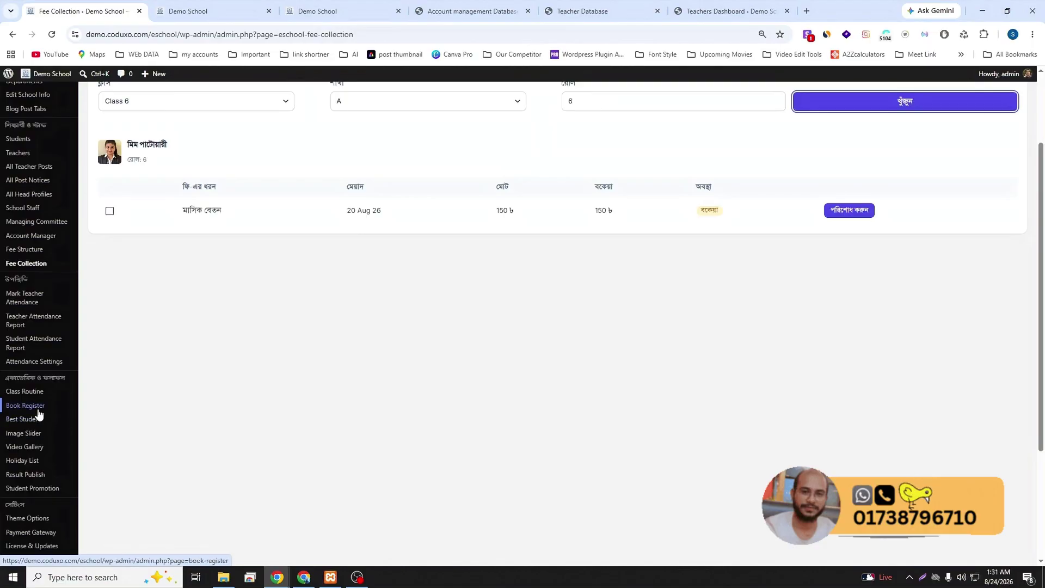
scroll(11, 414, "up", 2)
- Copy the eighth student's ID card number from the admin Students list
left_click(27, 254)
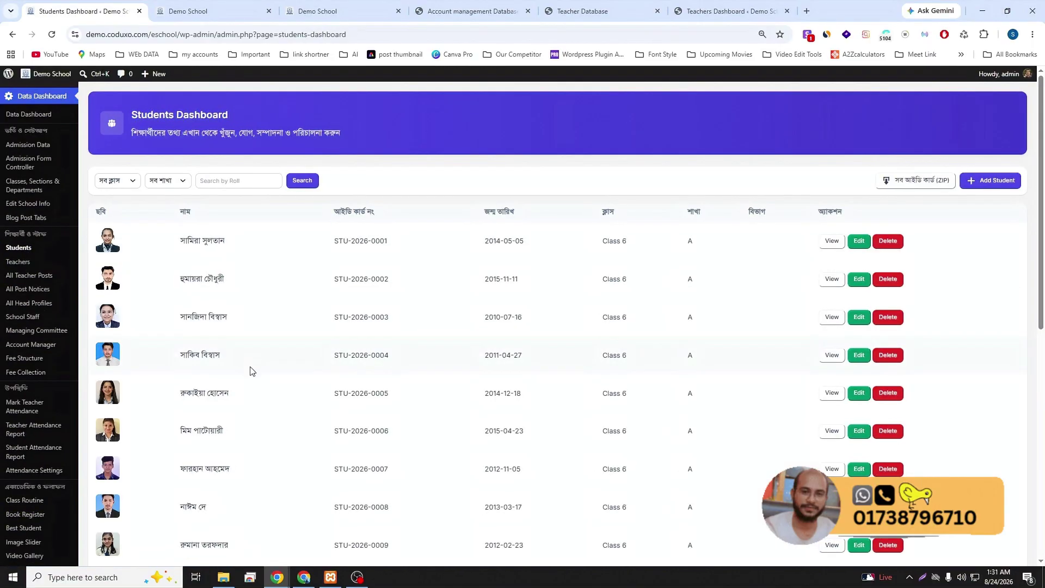
scroll(234, 381, "down", 2)
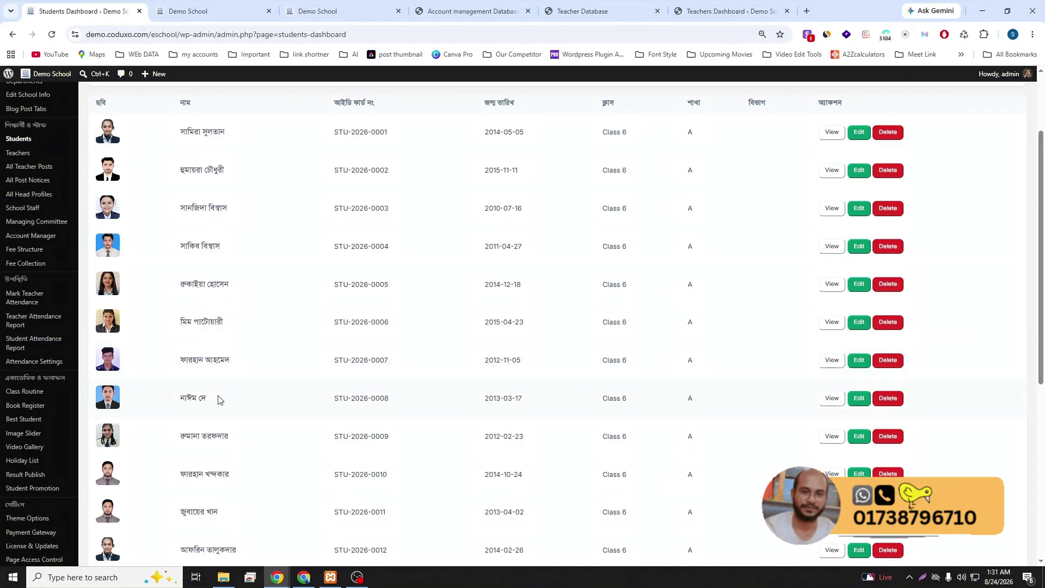
left_click_drag(395, 403, 338, 399)
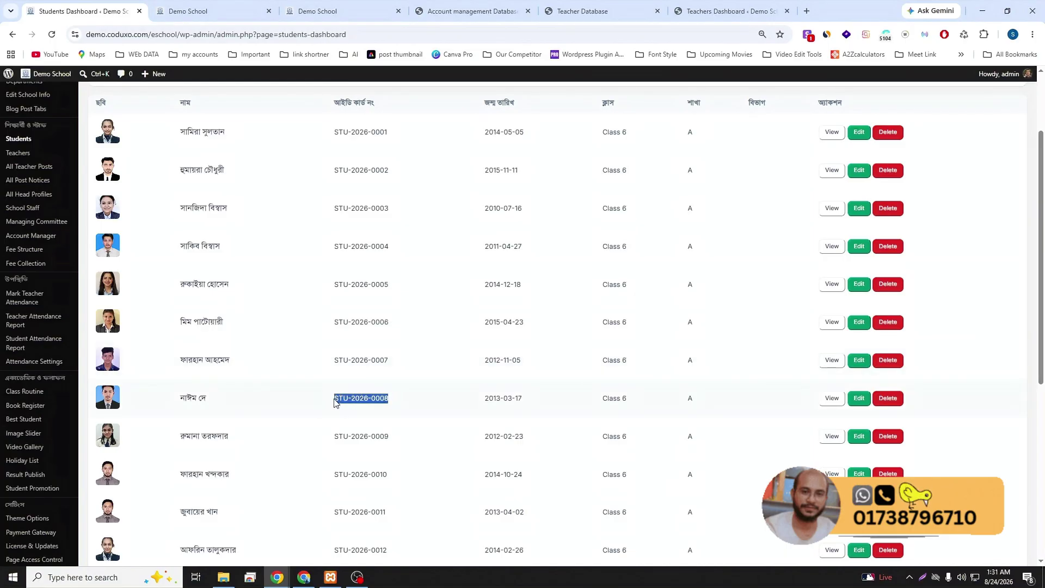
right_click(336, 403)
left_click(370, 215)
- Paste that ID into the student login ID field and enter the student's password
left_click(330, 10)
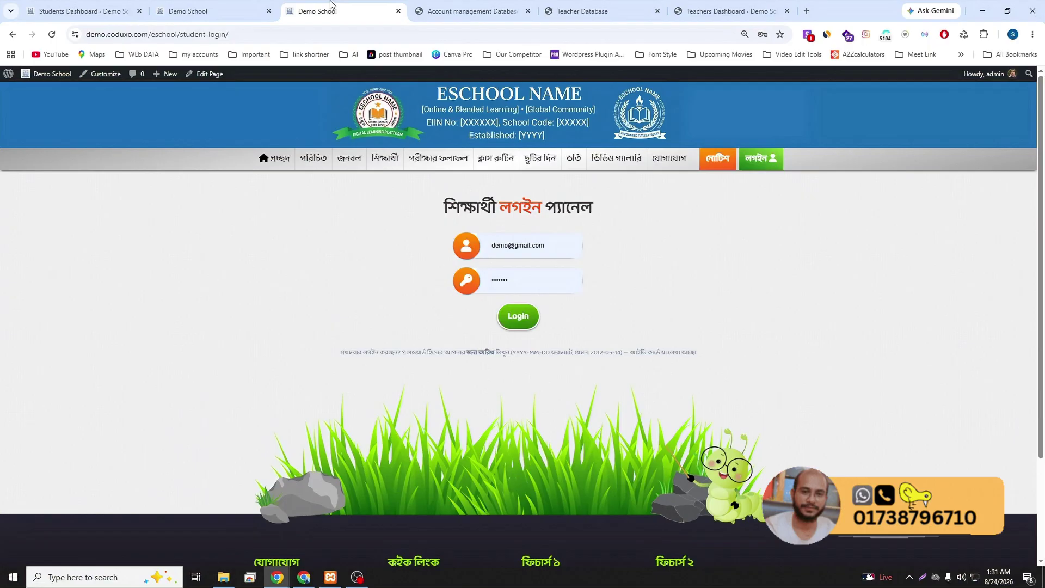
left_click(518, 250)
triple_click(518, 250)
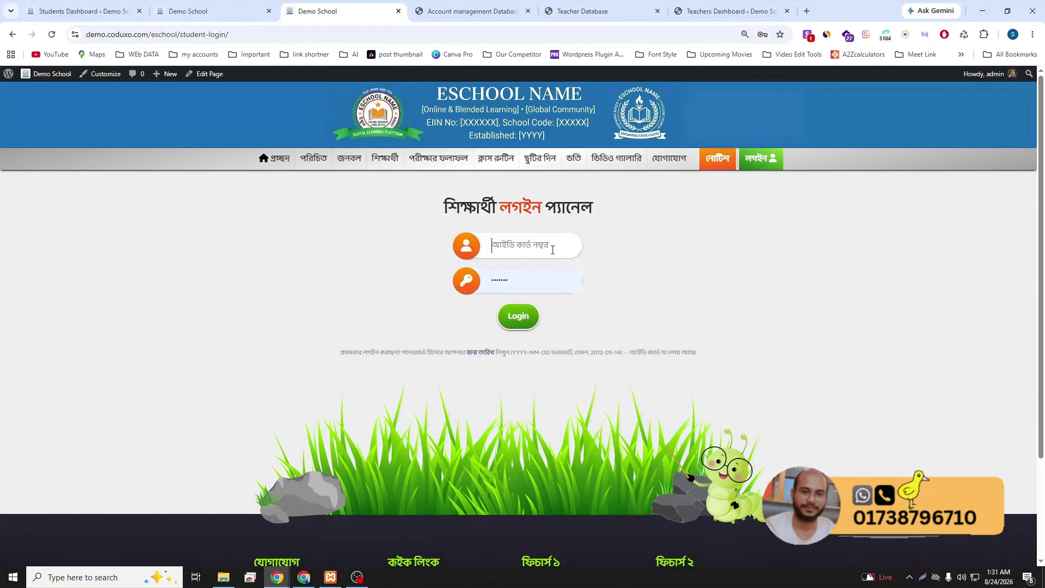
key("ctrl+v")
left_click(506, 279)
double_click(507, 279)
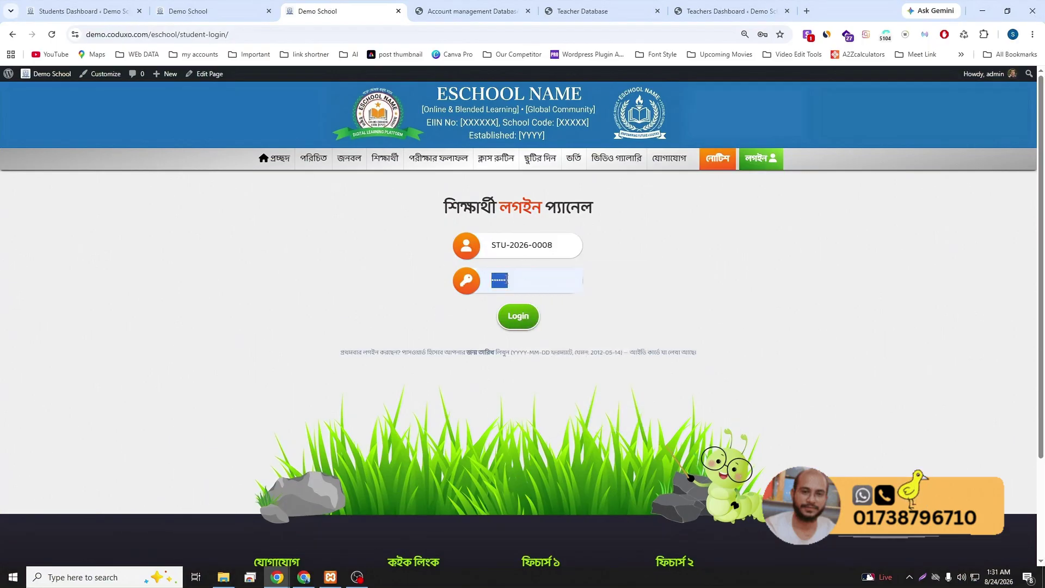
type("201")
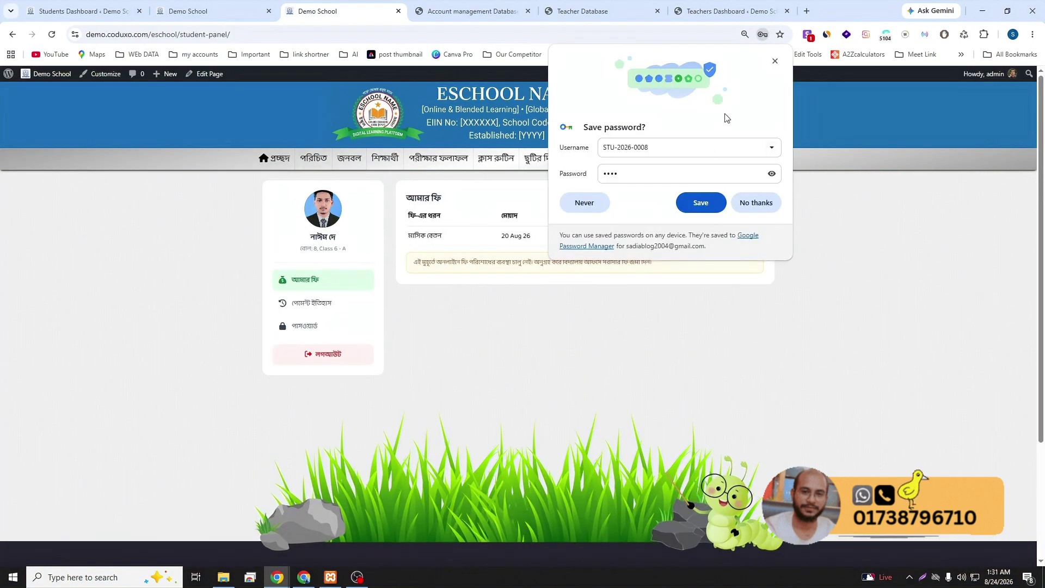
- Dismiss the save-password prompt, highlight the no-online-payment notice, then return to the Students Dashboard
left_click(775, 62)
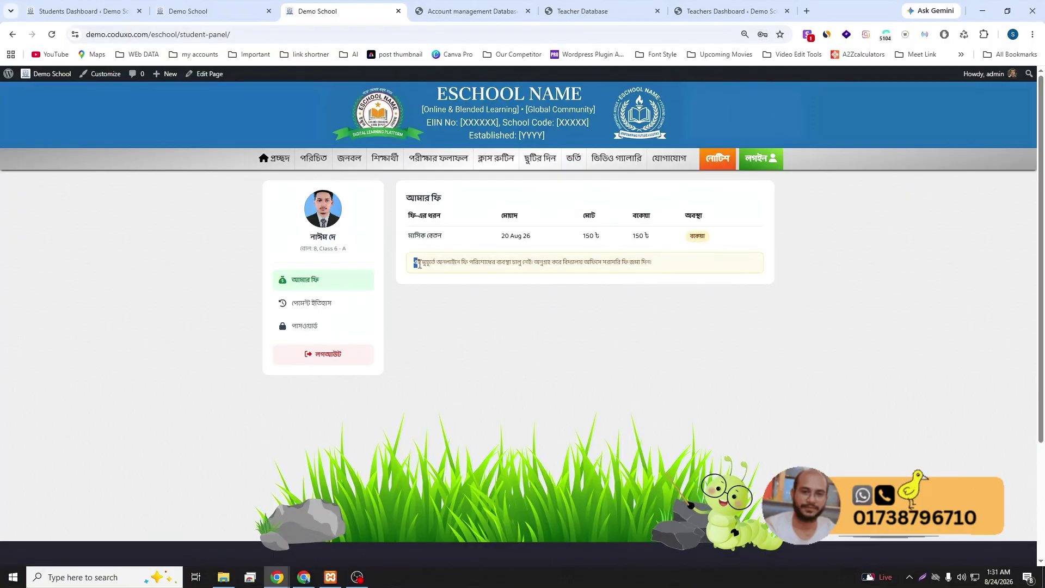
left_click_drag(420, 264, 649, 263)
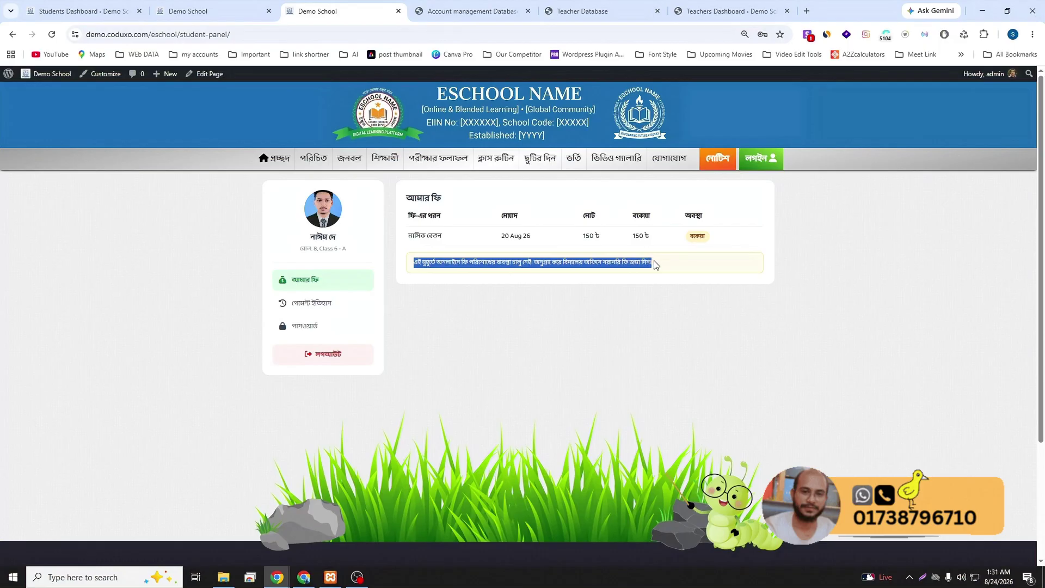
left_click(662, 262)
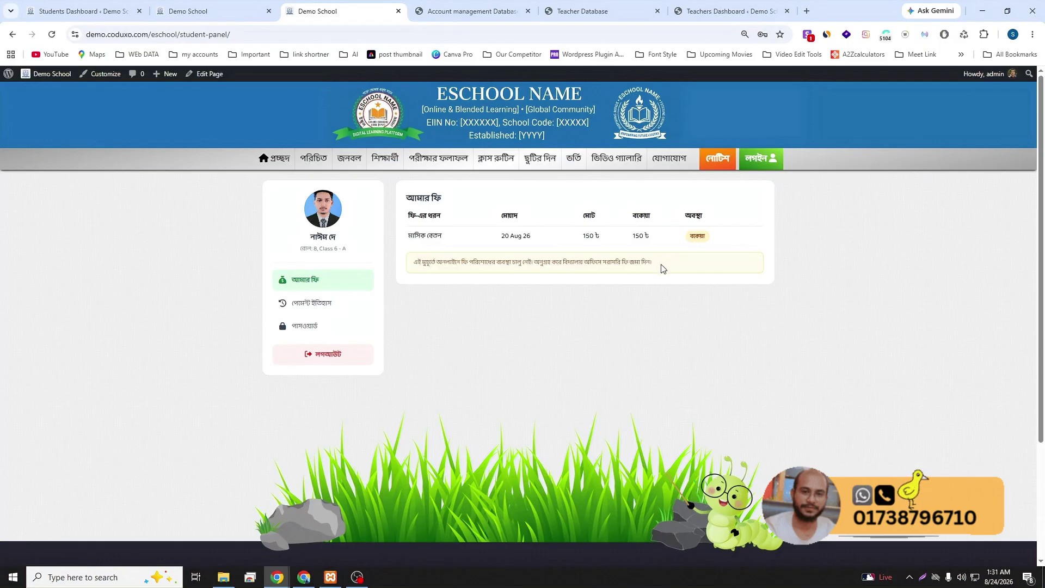
left_click_drag(668, 268, 419, 262)
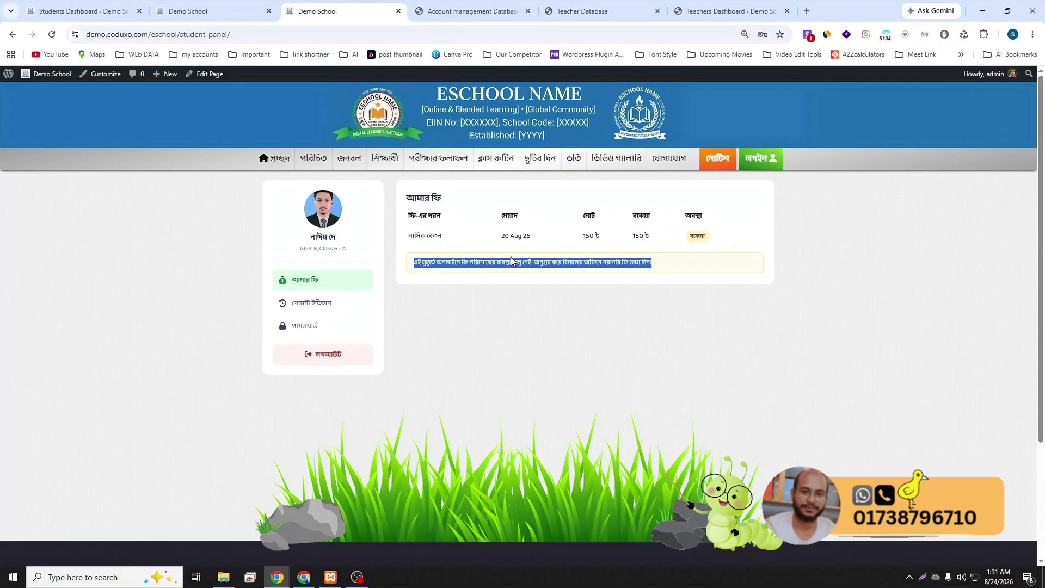
left_click(82, 10)
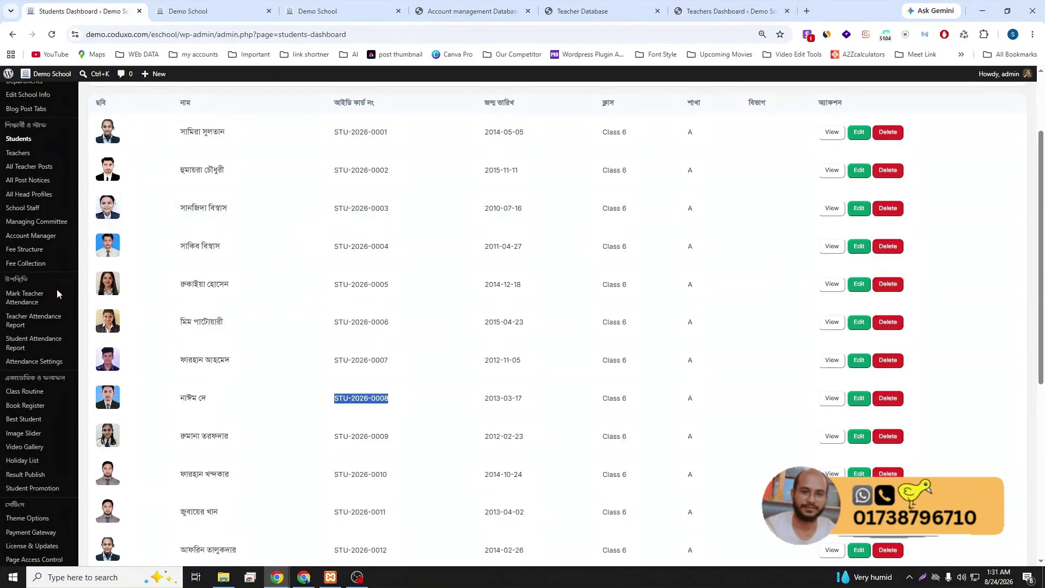
- Open the Fee Collection payment form and choose Class 6, section A
left_click(34, 262)
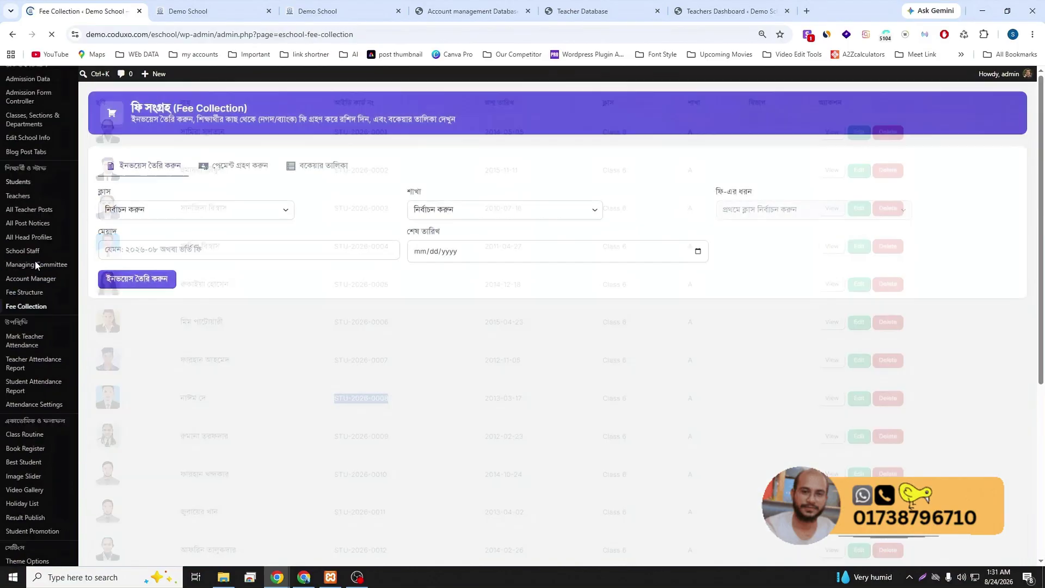
left_click(233, 166)
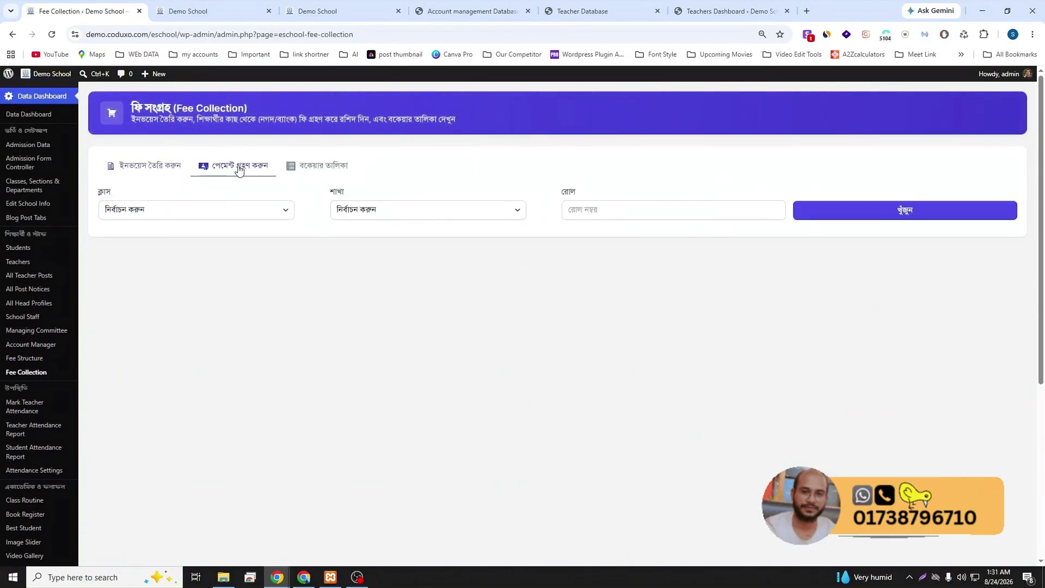
left_click(249, 211)
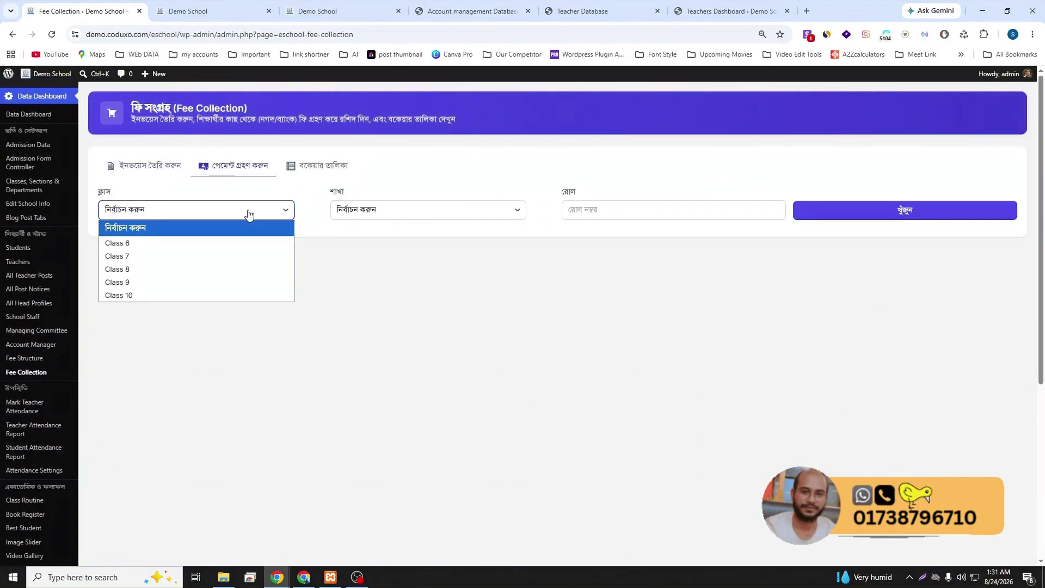
left_click(180, 246)
left_click(363, 215)
left_click(353, 243)
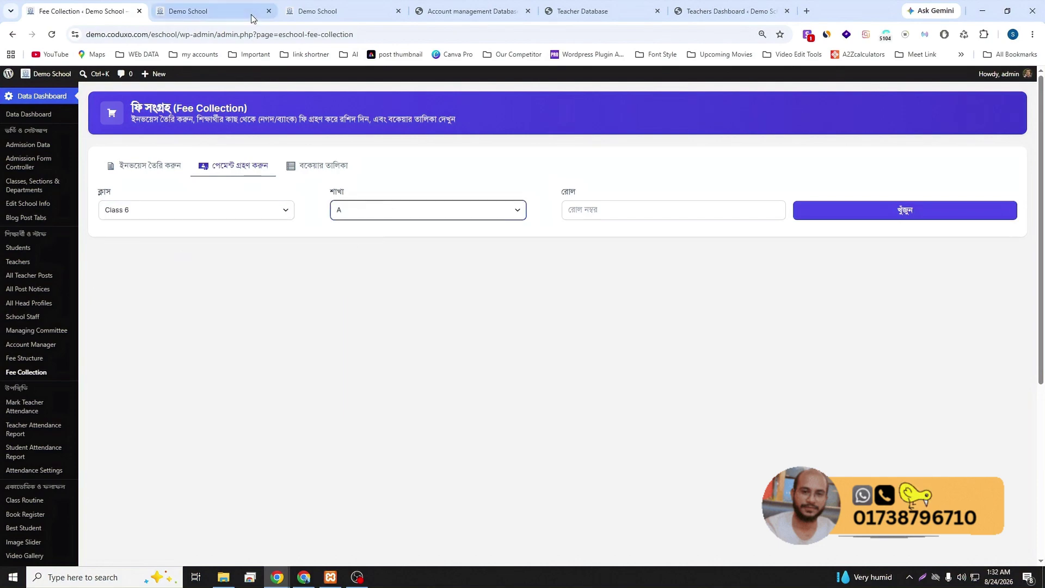
left_click(237, 5)
left_click(293, 11)
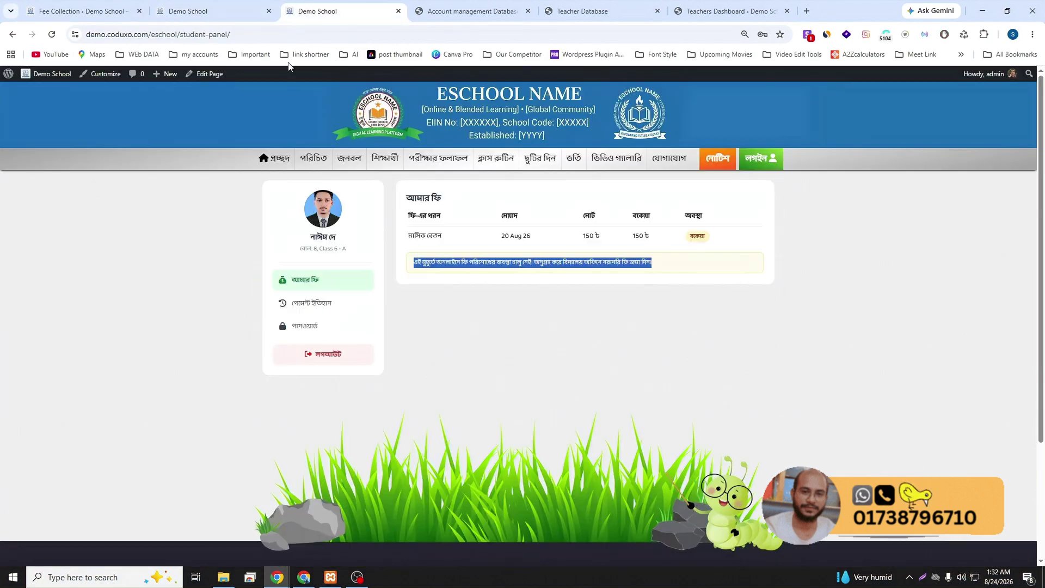
left_click(82, 11)
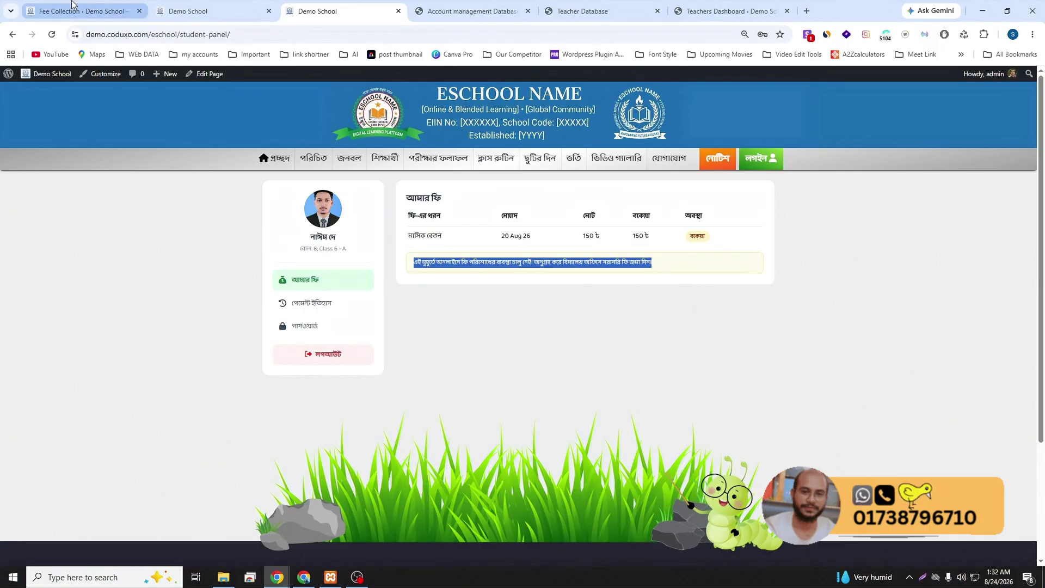
- Look up roll 8's fees and close the 150 ৳ monthly-fee payment form without paying
left_click(604, 210)
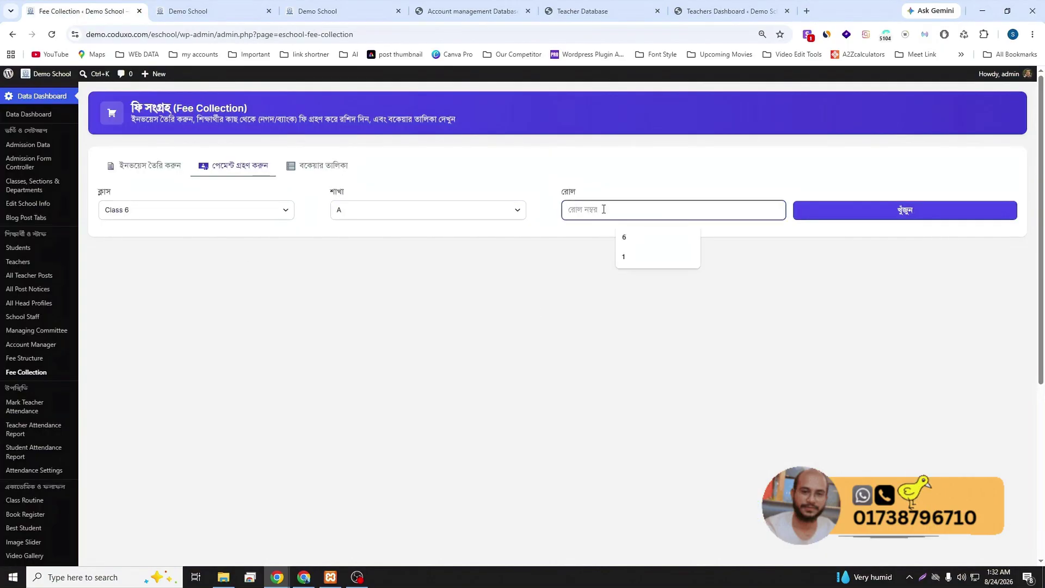
type("8")
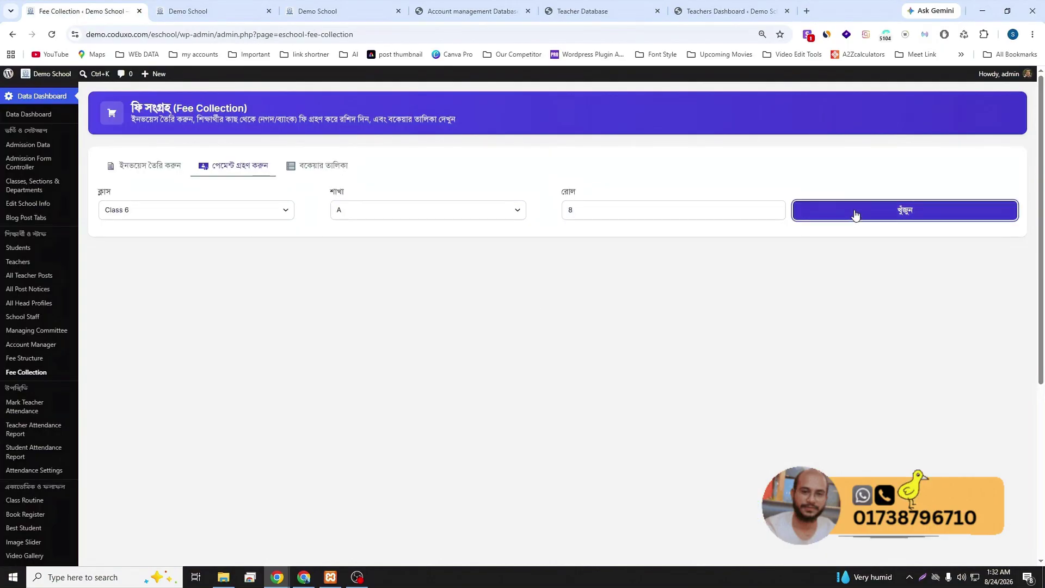
left_click(845, 214)
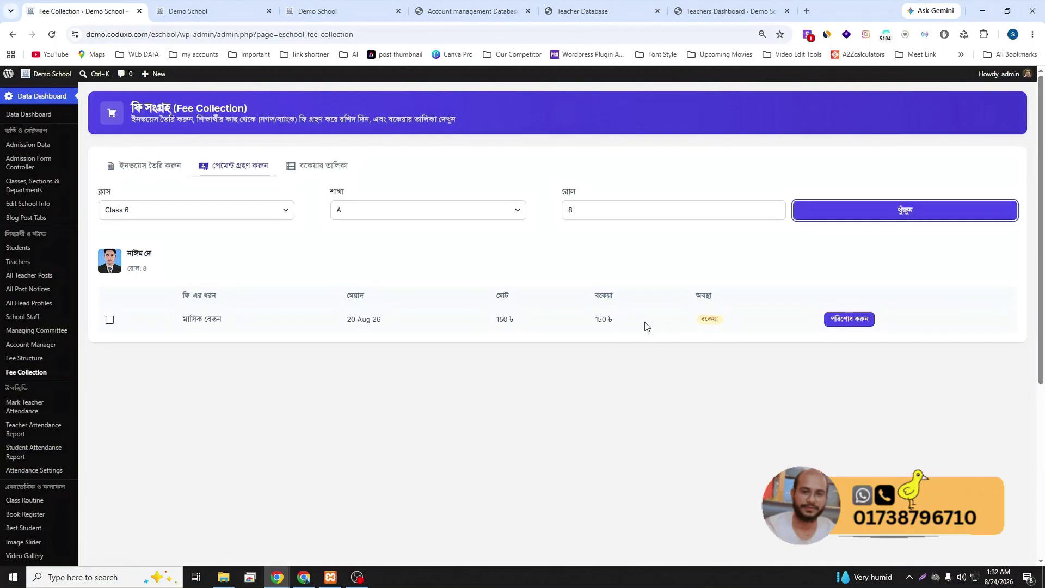
left_click(844, 320)
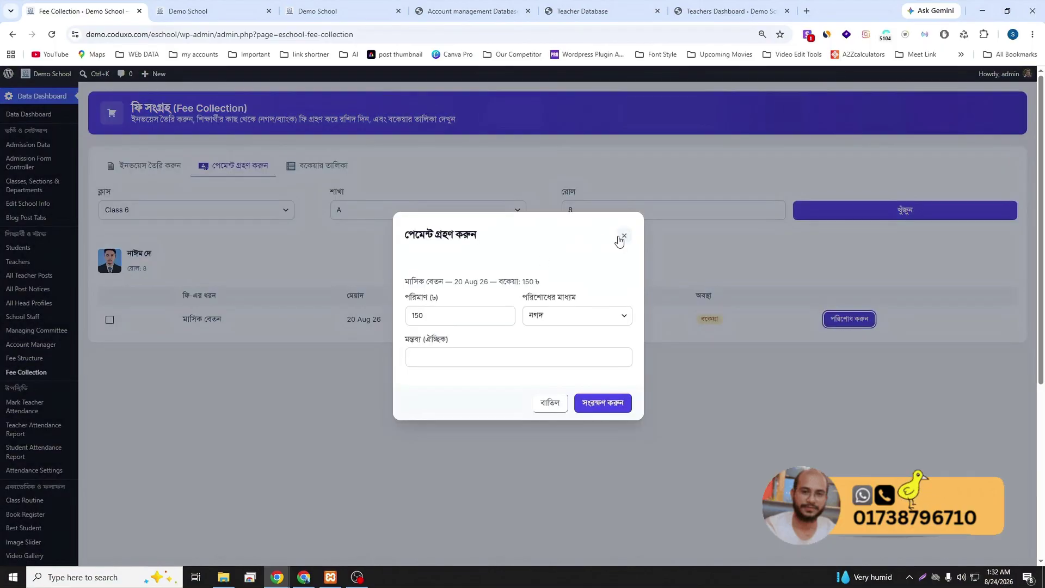
left_click(624, 237)
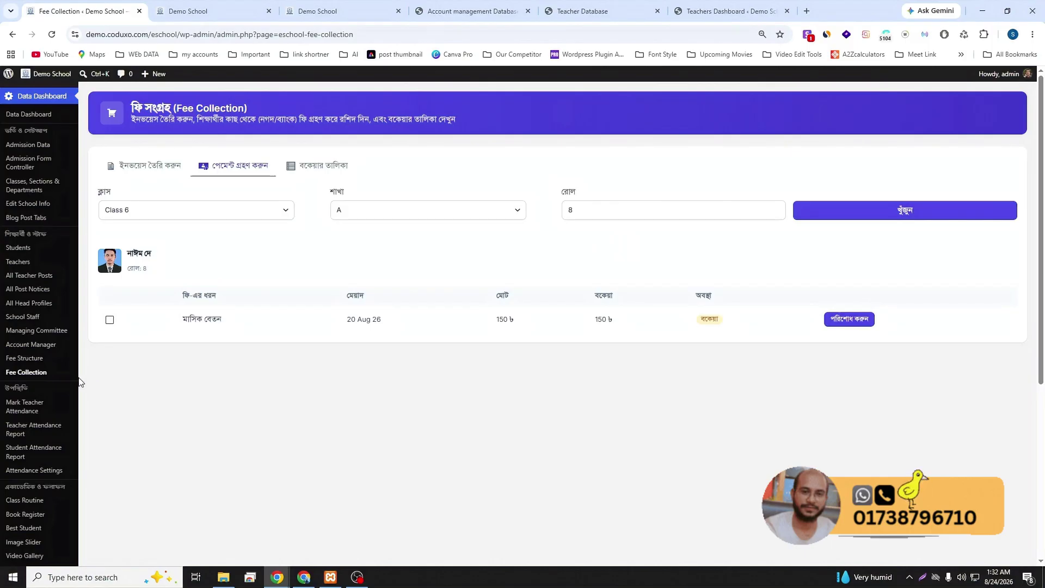
scroll(44, 441, "down", 2)
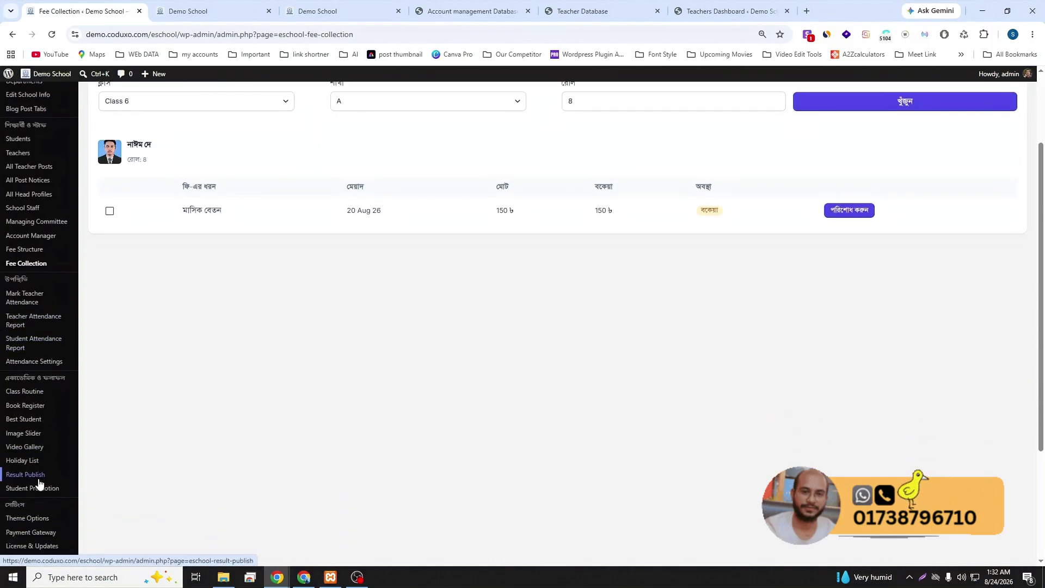
scroll(39, 483, "down", 1)
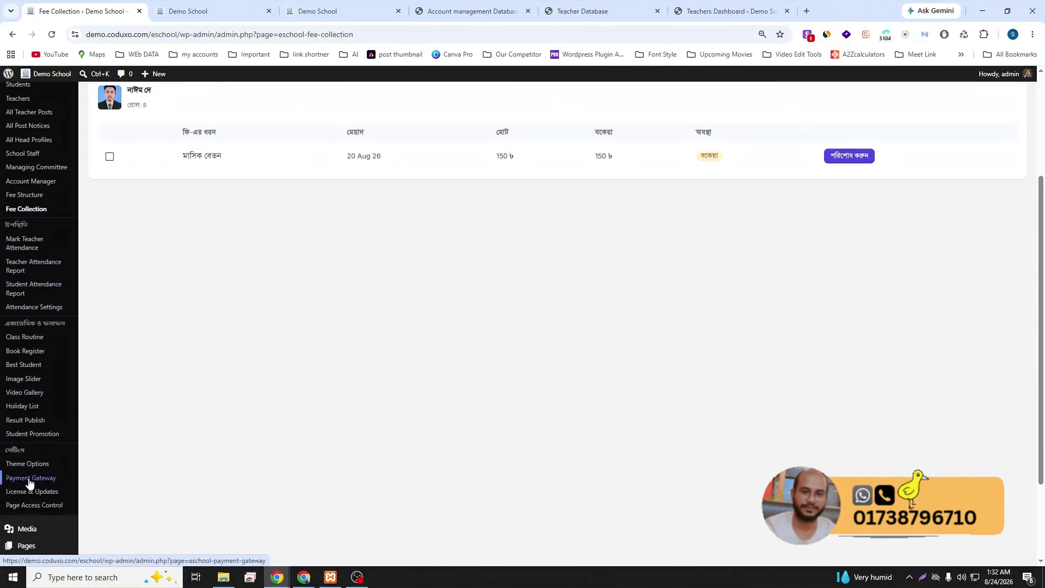
- Switch off the Manual payment method in Payment Gateway and save
left_click(30, 479)
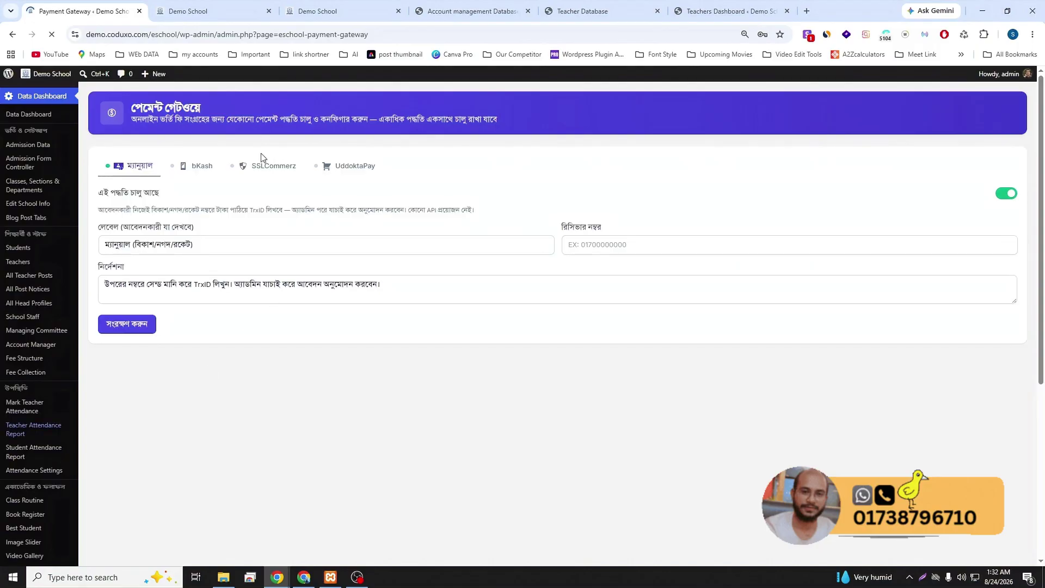
left_click(1008, 194)
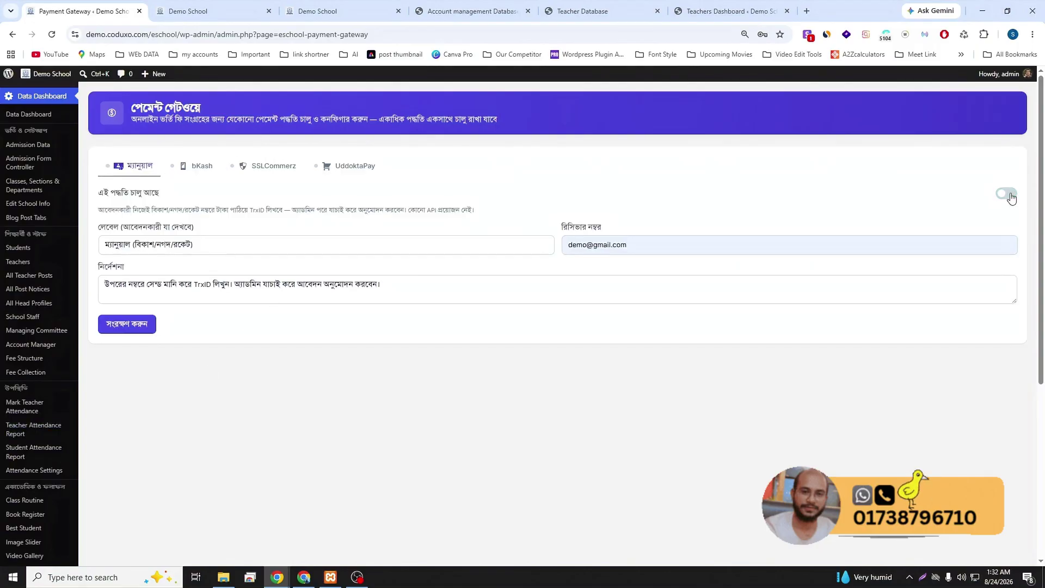
left_click(121, 325)
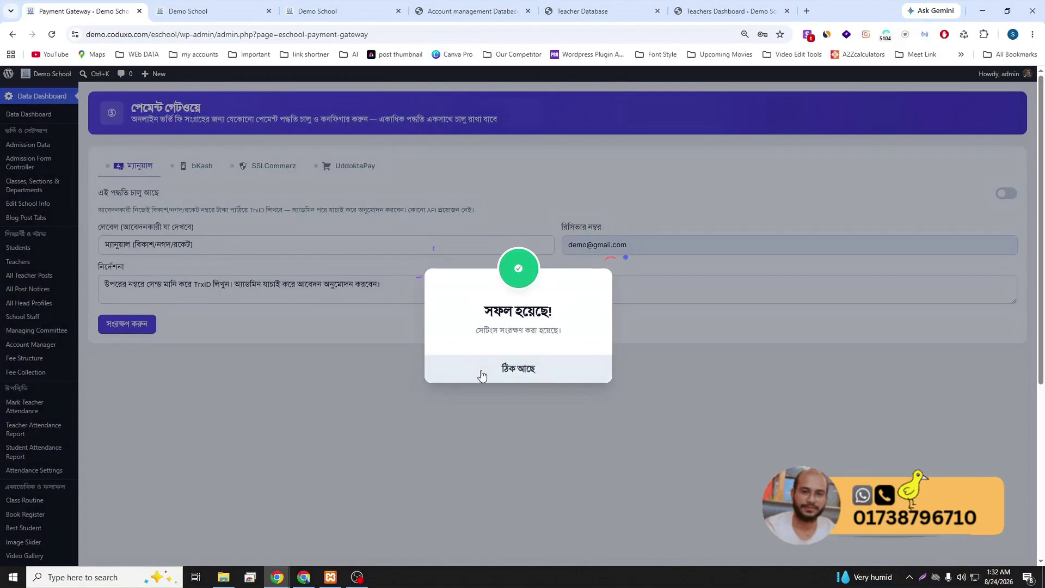
left_click(481, 371)
- Fill the bKash settings with the sandbox credentials and save them
left_click(197, 166)
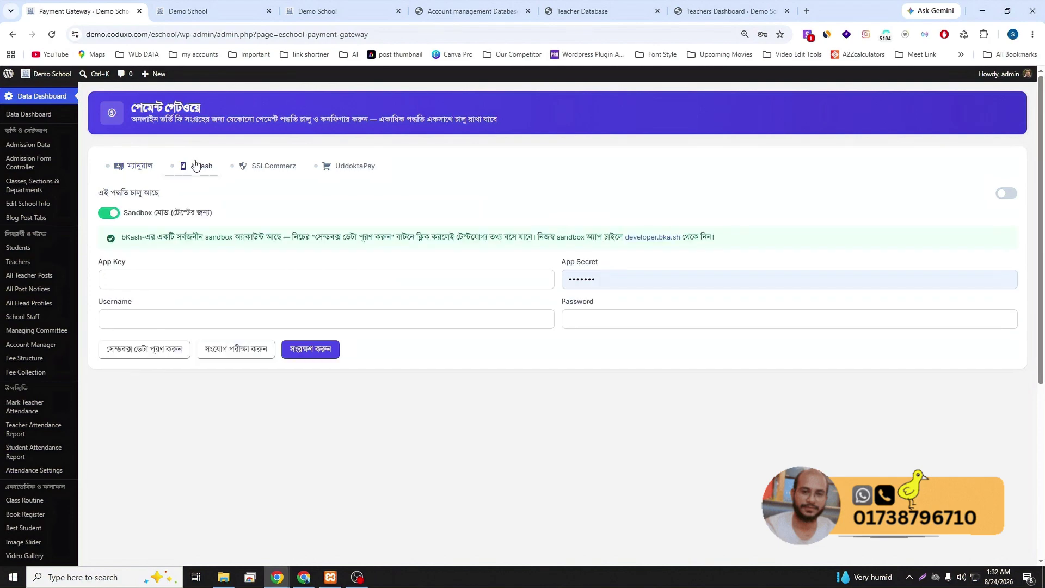
left_click(166, 282)
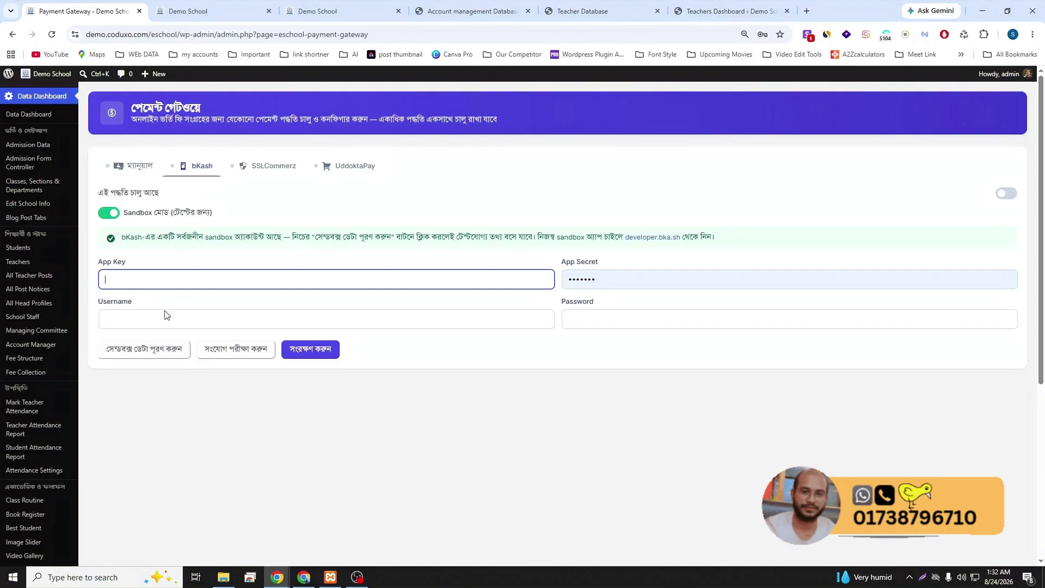
left_click(396, 267)
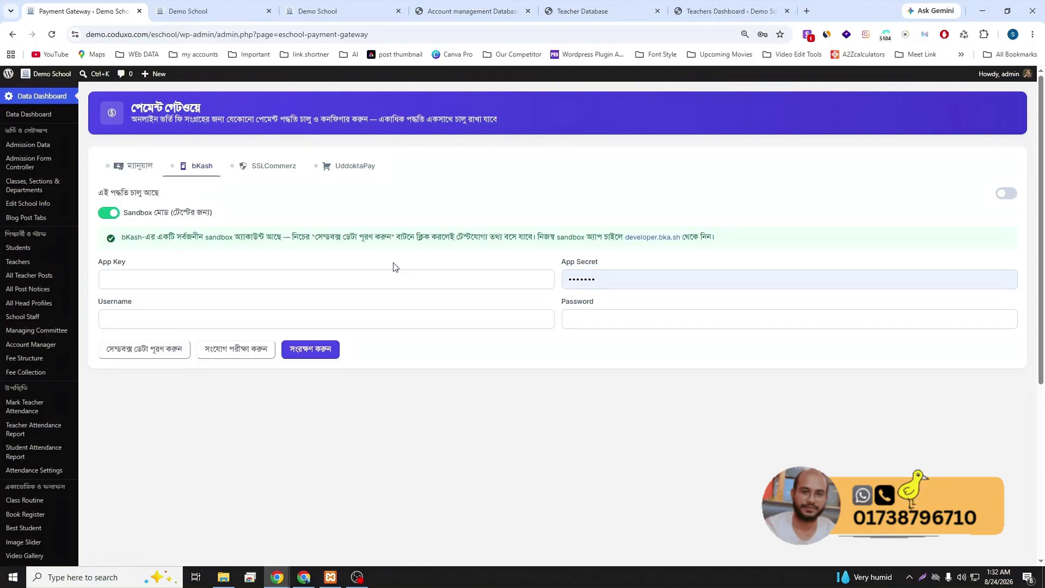
left_click(124, 348)
left_click(541, 380)
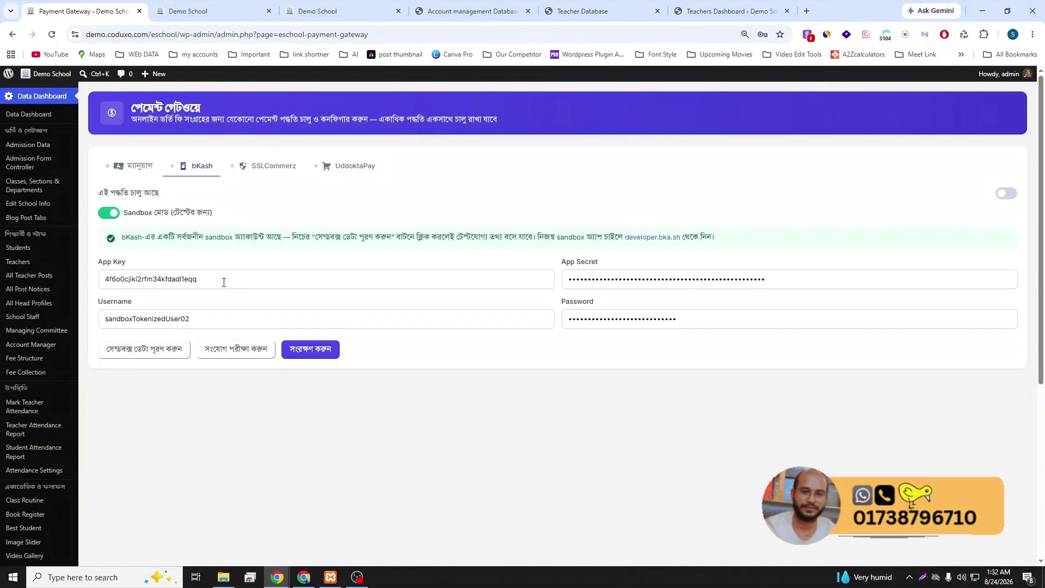
left_click(308, 348)
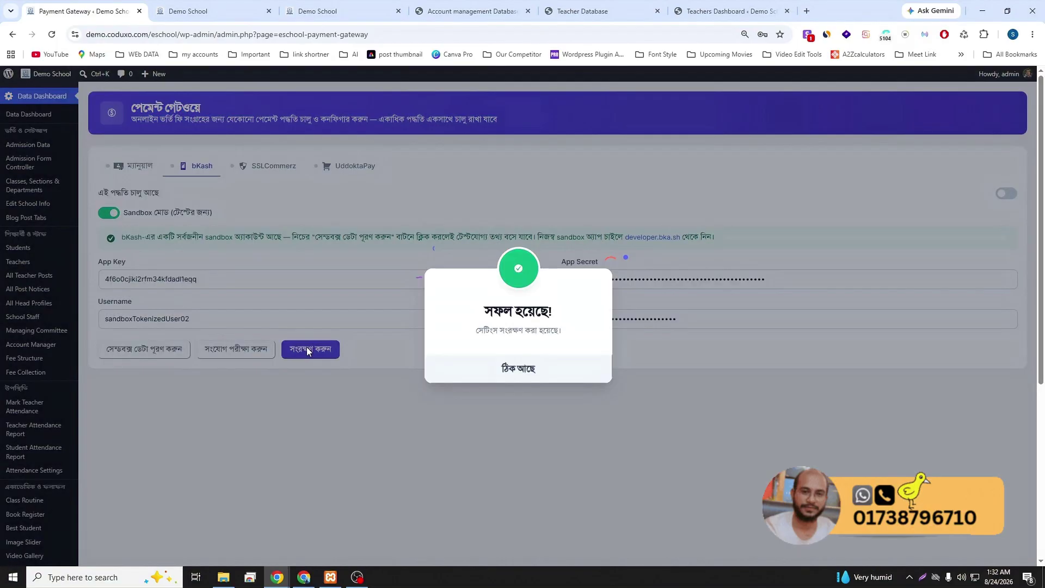
left_click(536, 366)
- Reload the student fee panel to check the available payment options
left_click(231, 7)
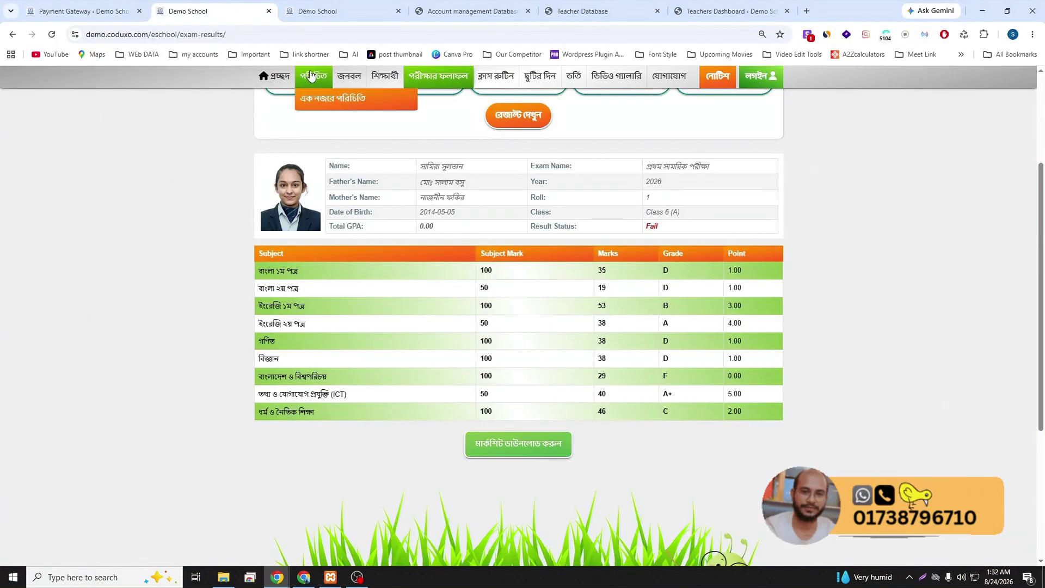
left_click(318, 6)
left_click(226, 207)
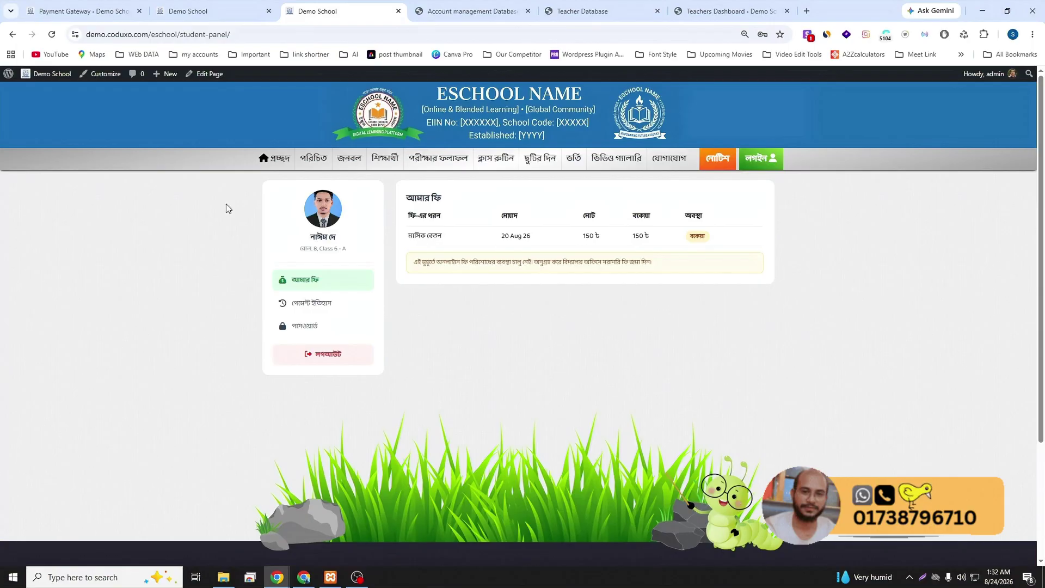
key("F5")
- Turn on the bKash payment method and save the gateway settings
left_click(100, 8)
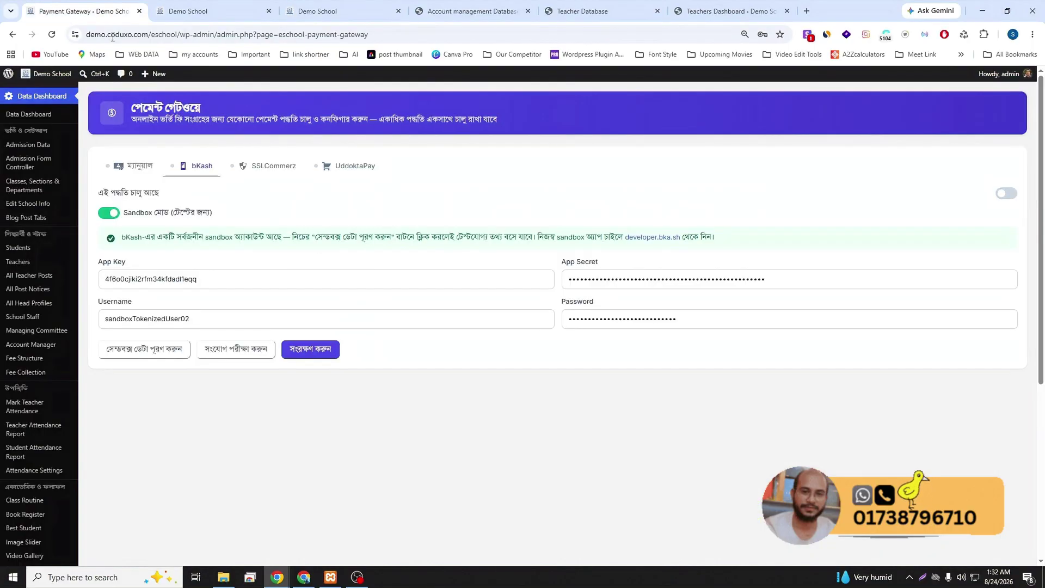
left_click(1002, 194)
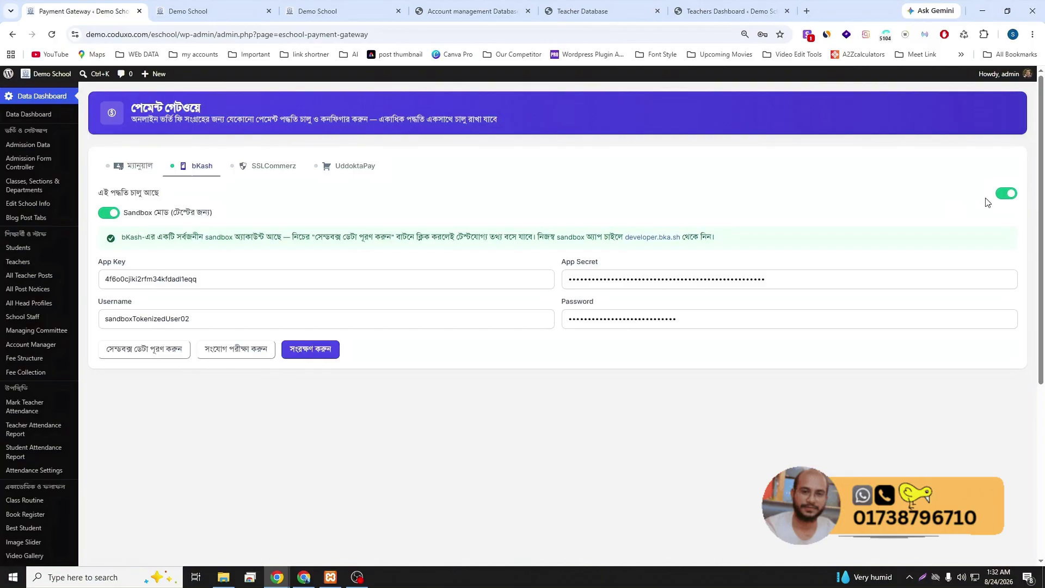
left_click(326, 352)
left_click(585, 369)
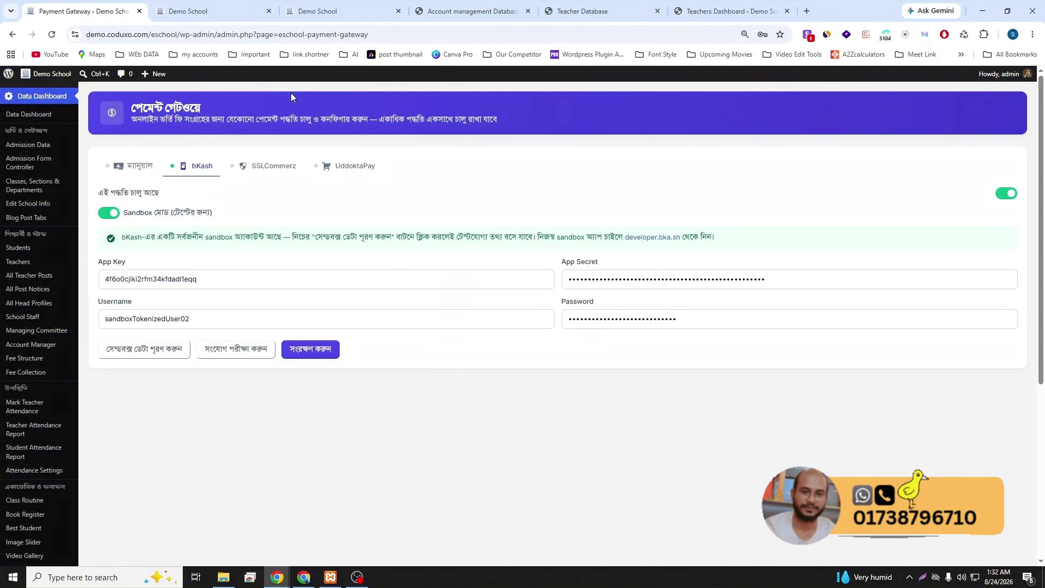
left_click(231, 6)
- Start a 150 ৳ bKash payment for the monthly fee from the reloaded student panel, then cancel it
left_click(305, 10)
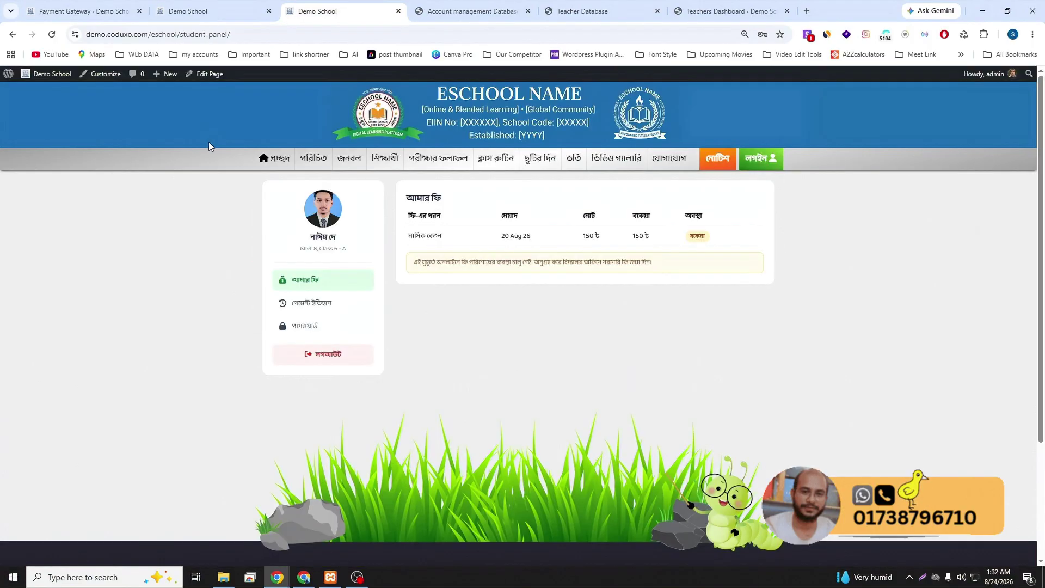
key("F5")
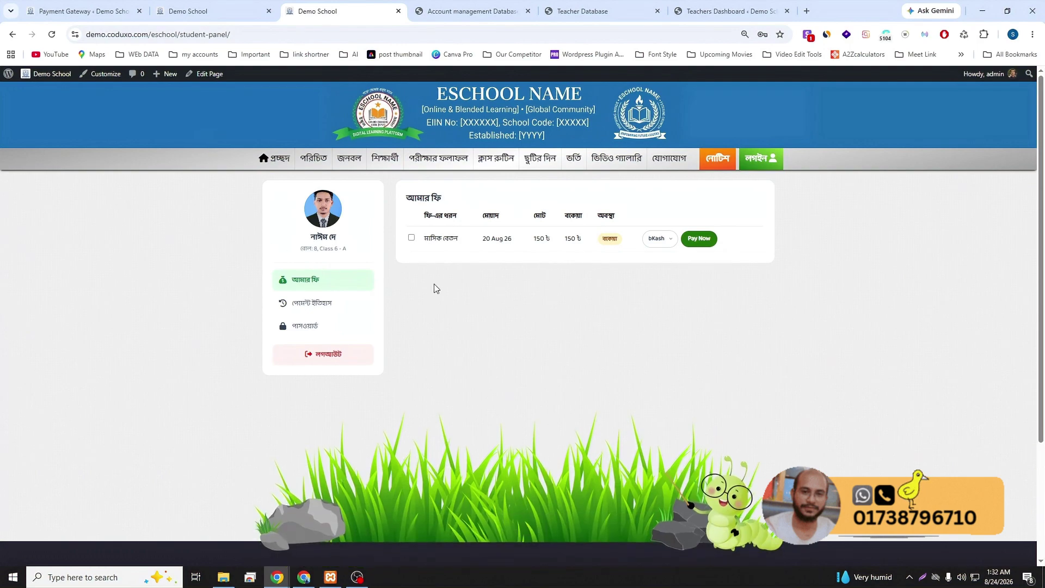
left_click(653, 239)
left_click(656, 252)
left_click(698, 240)
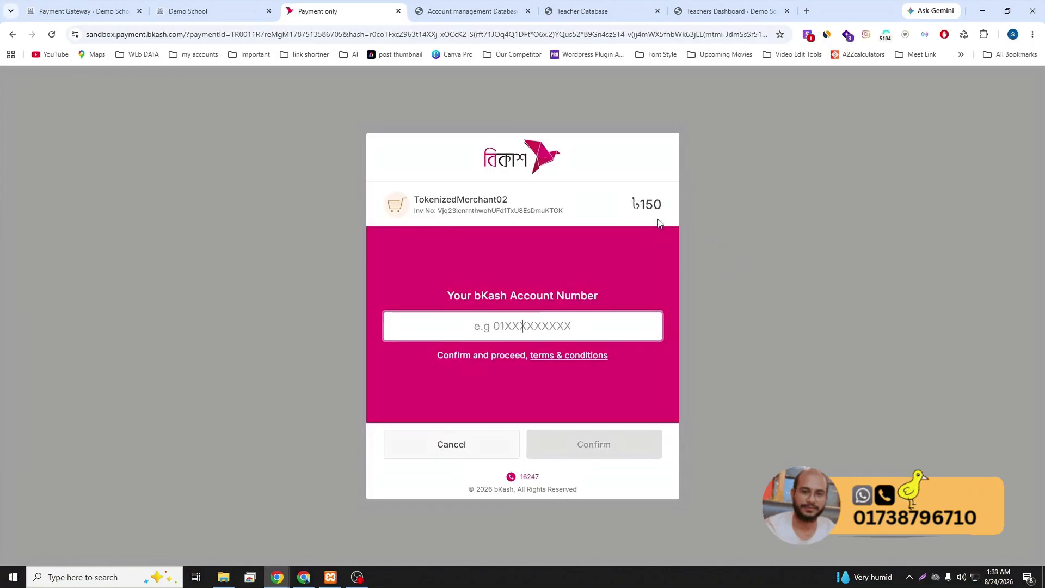
left_click(464, 446)
left_click(465, 446)
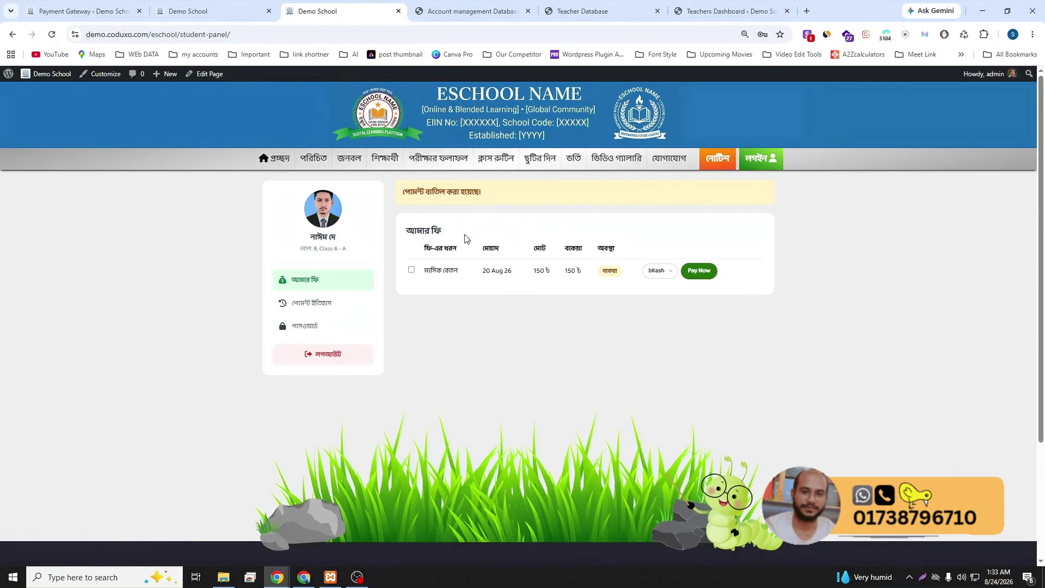
- Browse the empty payment history, password section and fee list, ticking and unticking the monthly fee
left_click(313, 305)
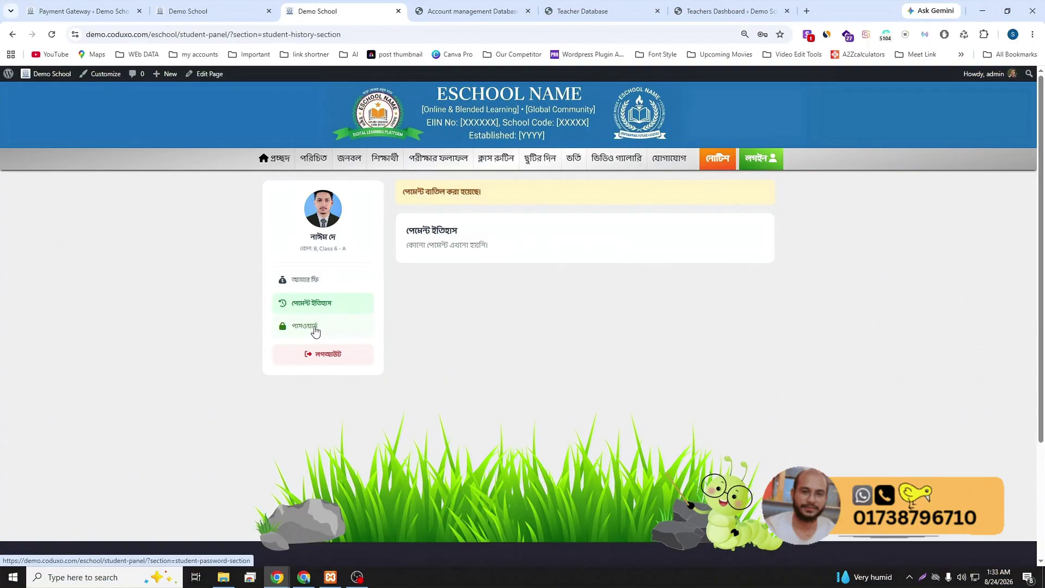
left_click(313, 328)
left_click(321, 288)
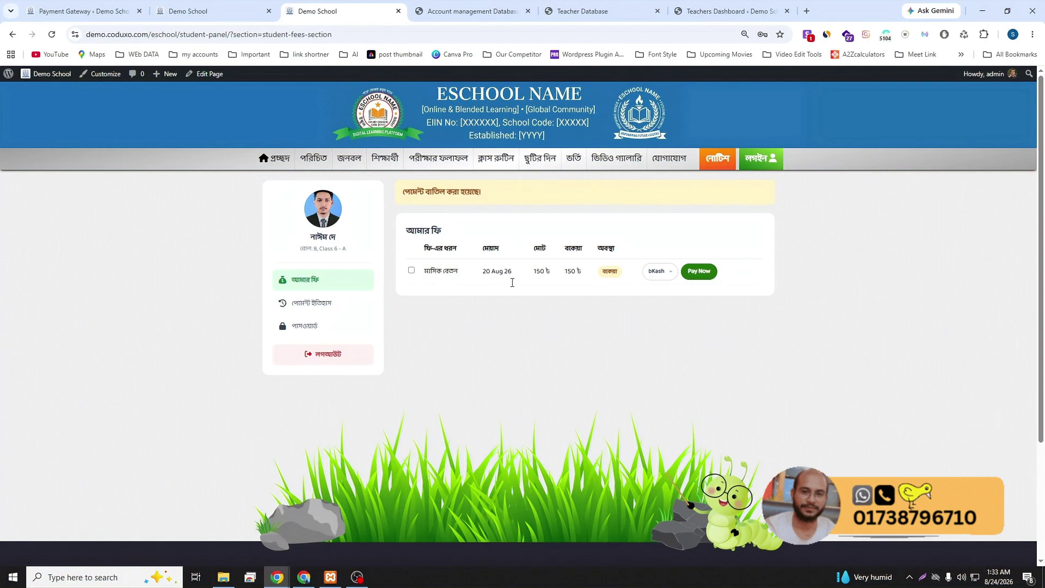
left_click(411, 271)
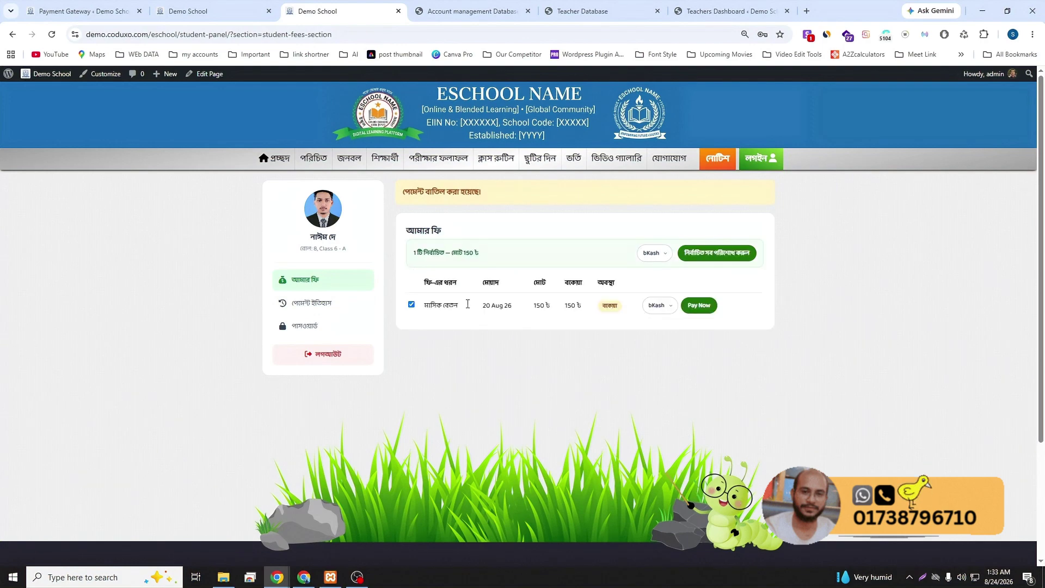
left_click(412, 305)
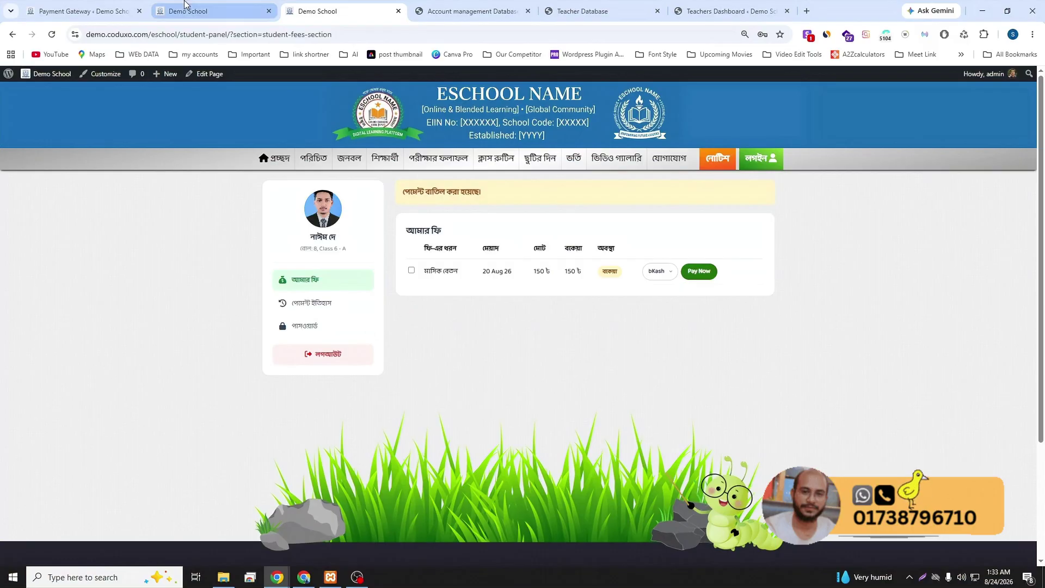
left_click(91, 9)
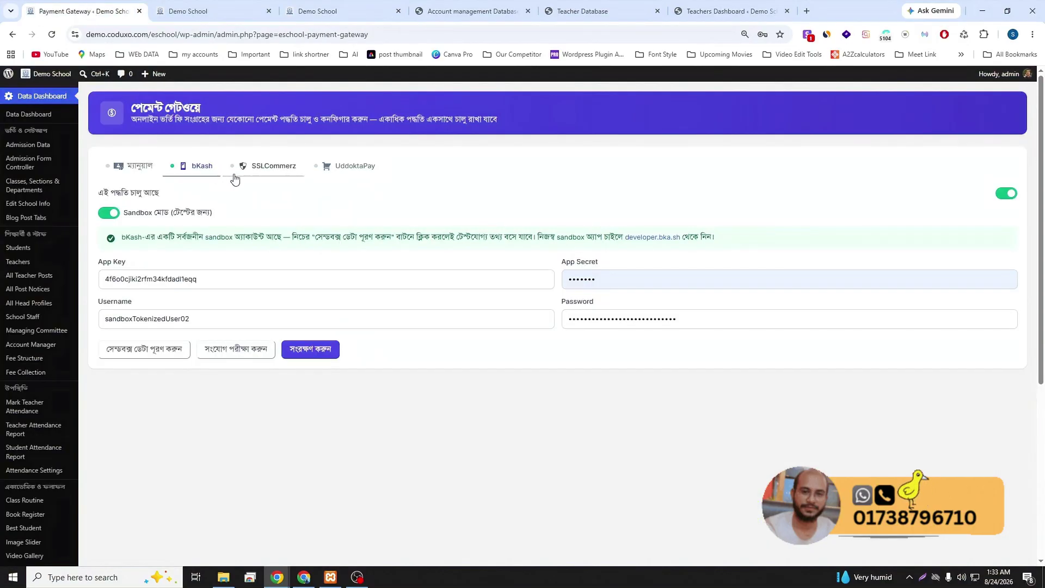
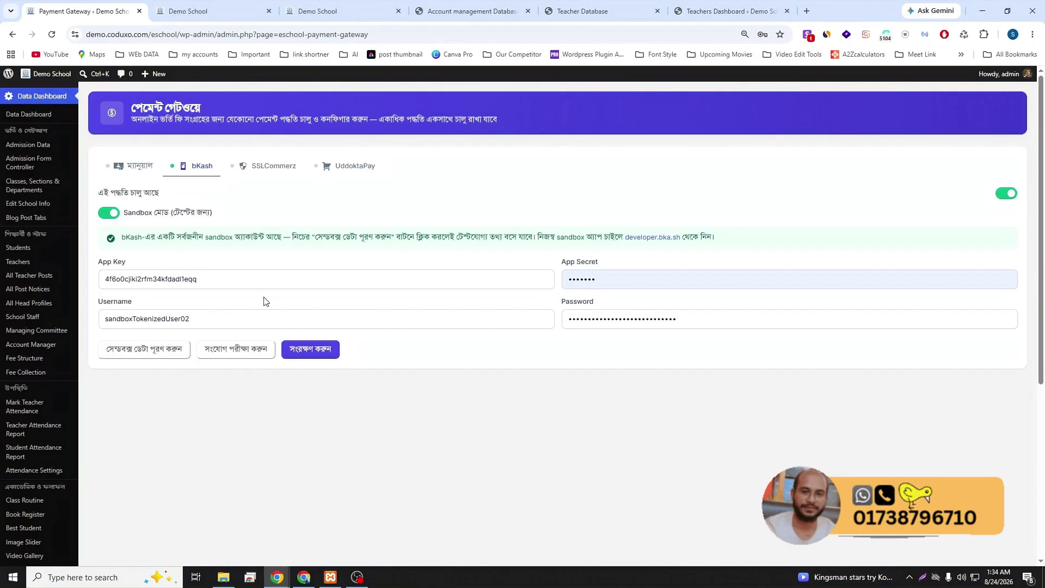
- Move through the Demo School tabs to the accounting dashboard showing 0 Tk income, expense and balance
left_click(208, 8)
left_click(299, 9)
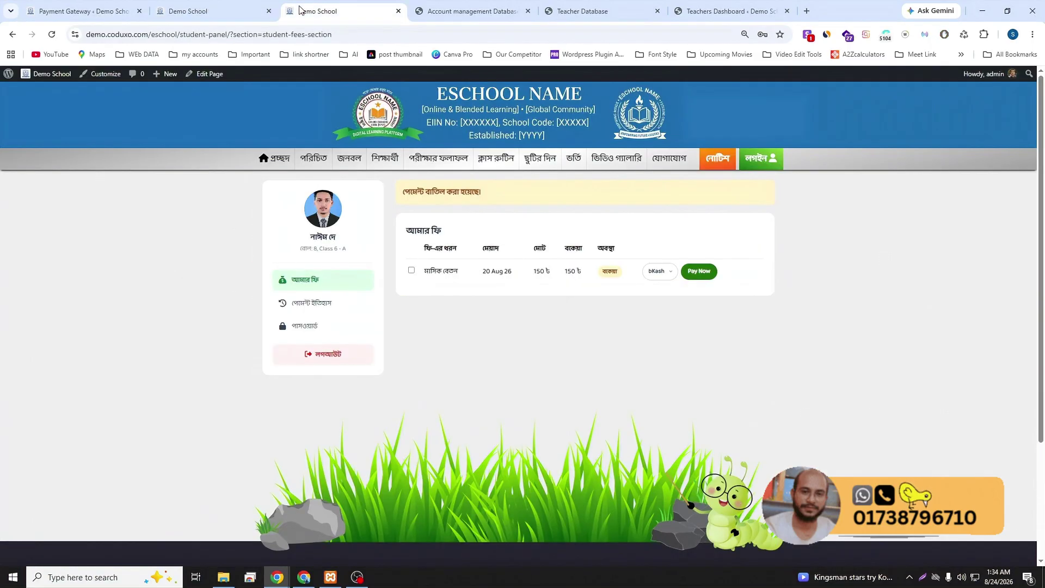
left_click(446, 11)
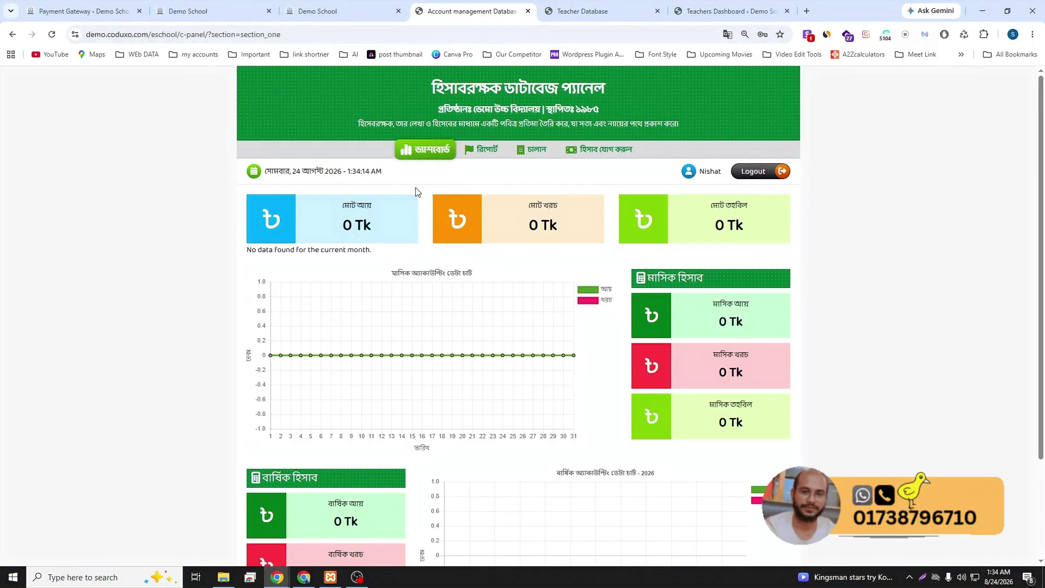
- Look over the Account Manager details, then go back to the accounting report section
scroll(516, 235, "down", 3)
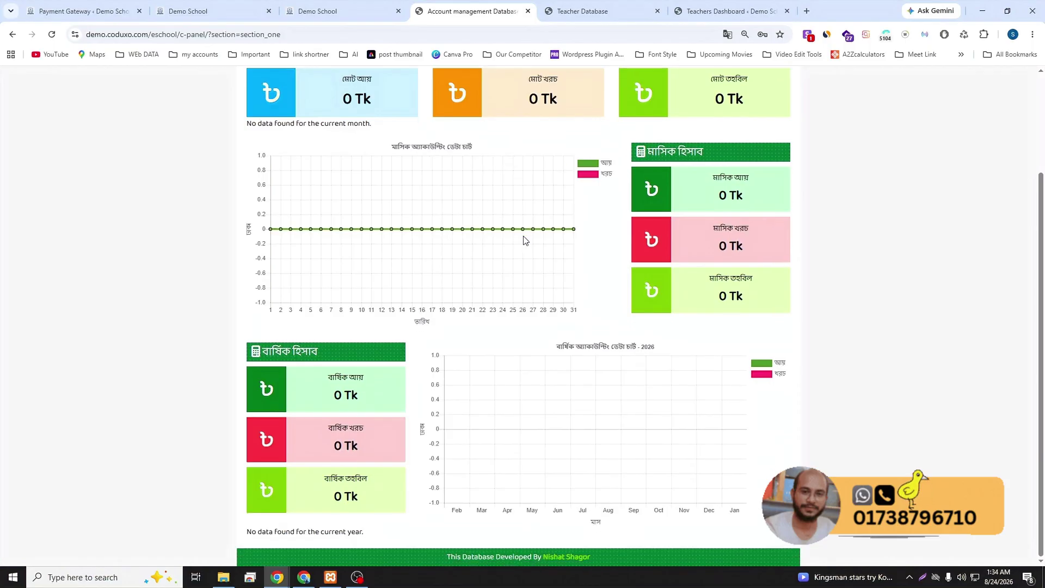
scroll(530, 240, "up", 3)
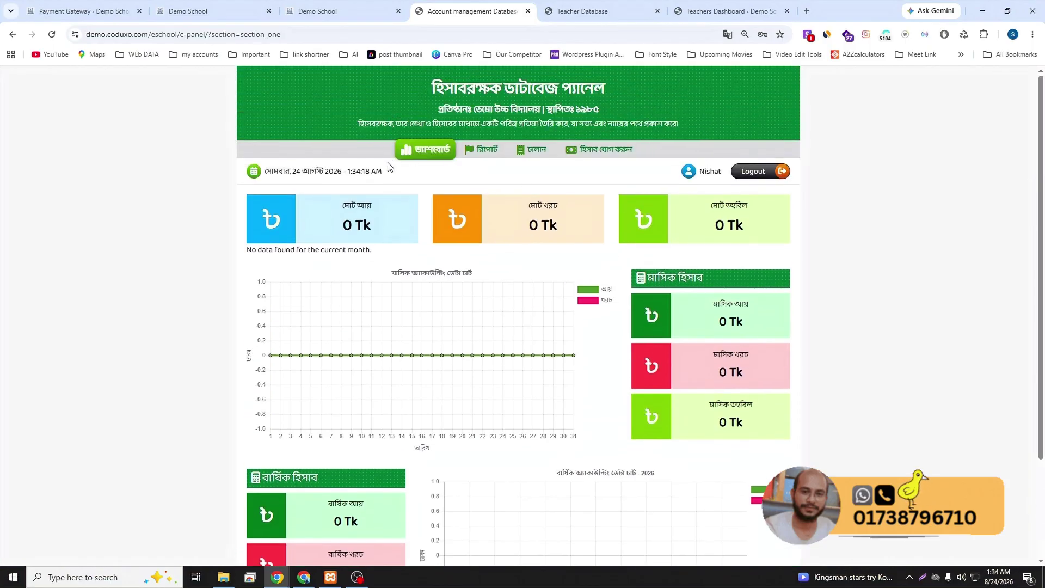
left_click(84, 12)
left_click(43, 344)
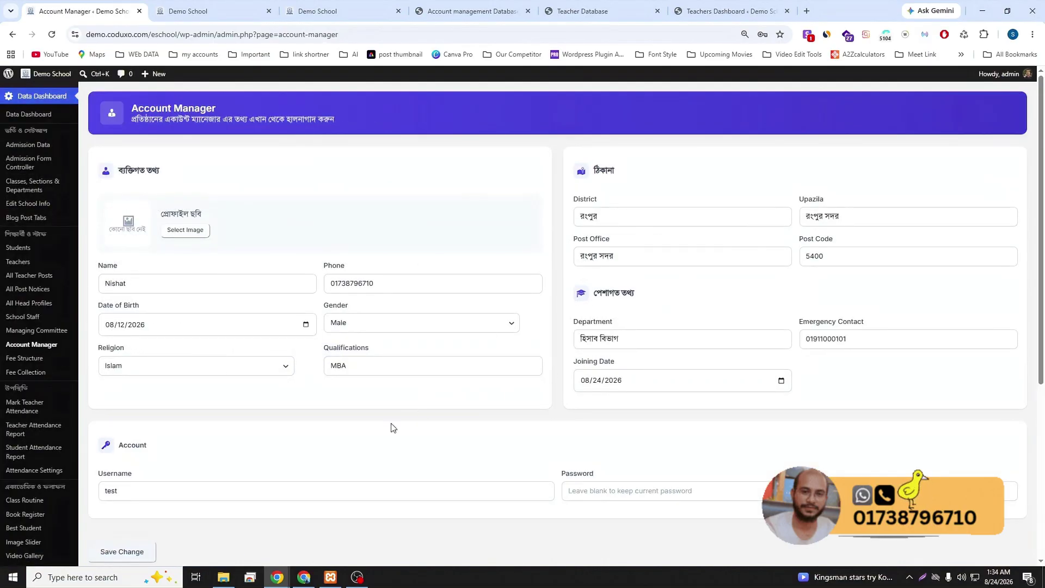
left_click(468, 10)
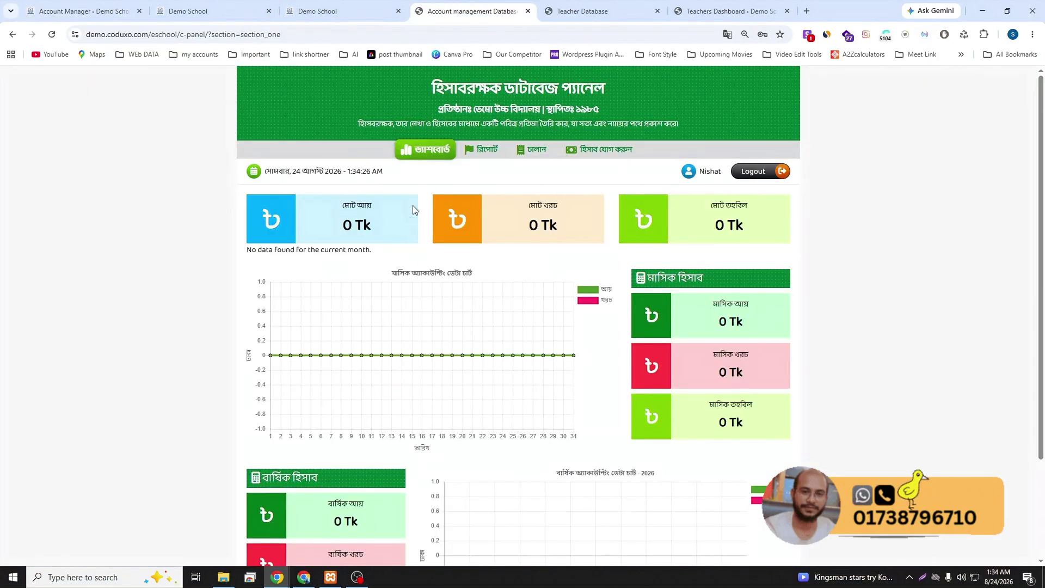
left_click(486, 152)
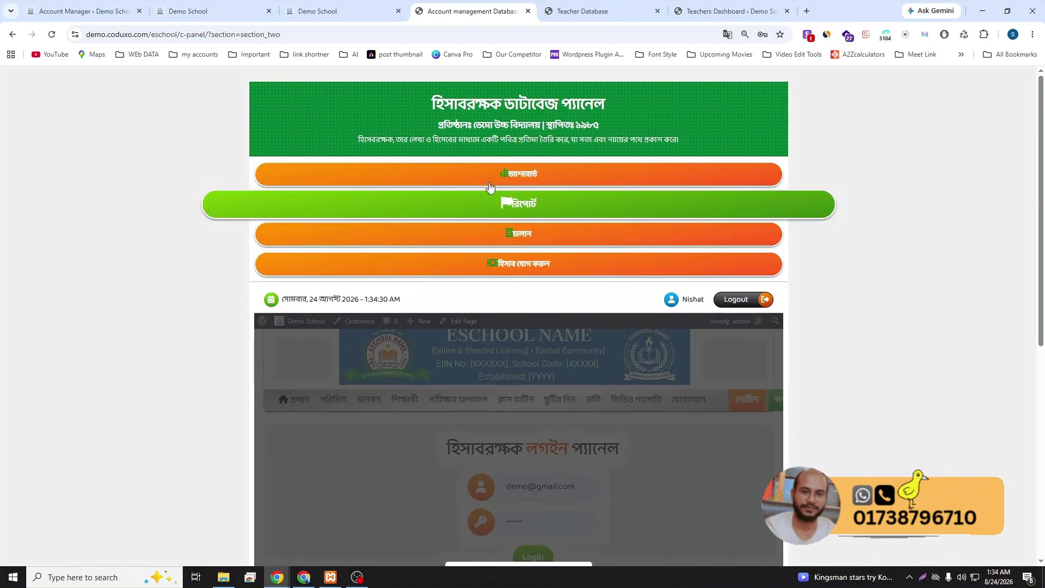
- Sign in on the clogin accountant page with the account manager's username and password
left_click(268, 30)
key("Return")
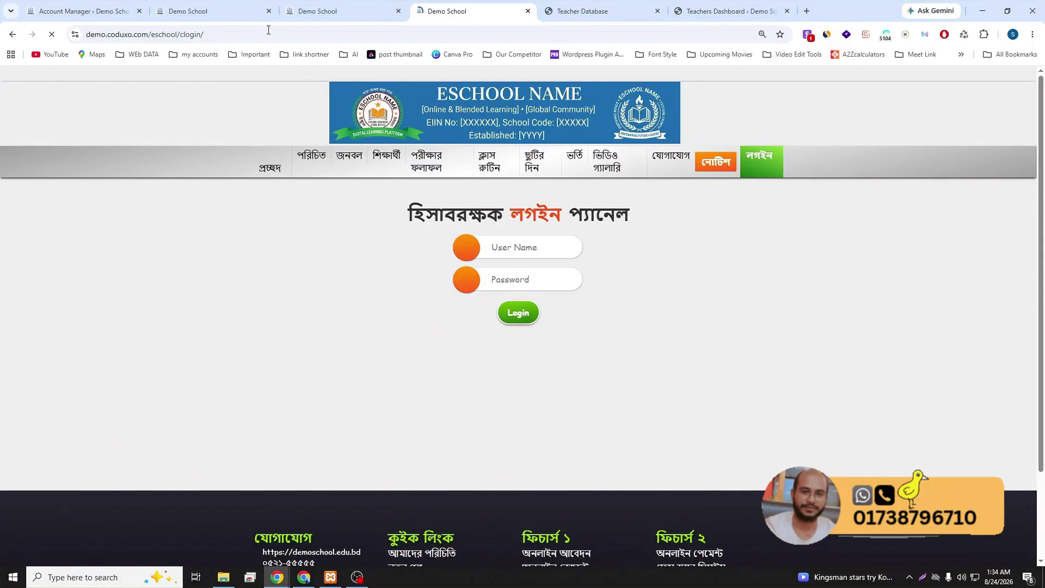
triple_click(535, 240)
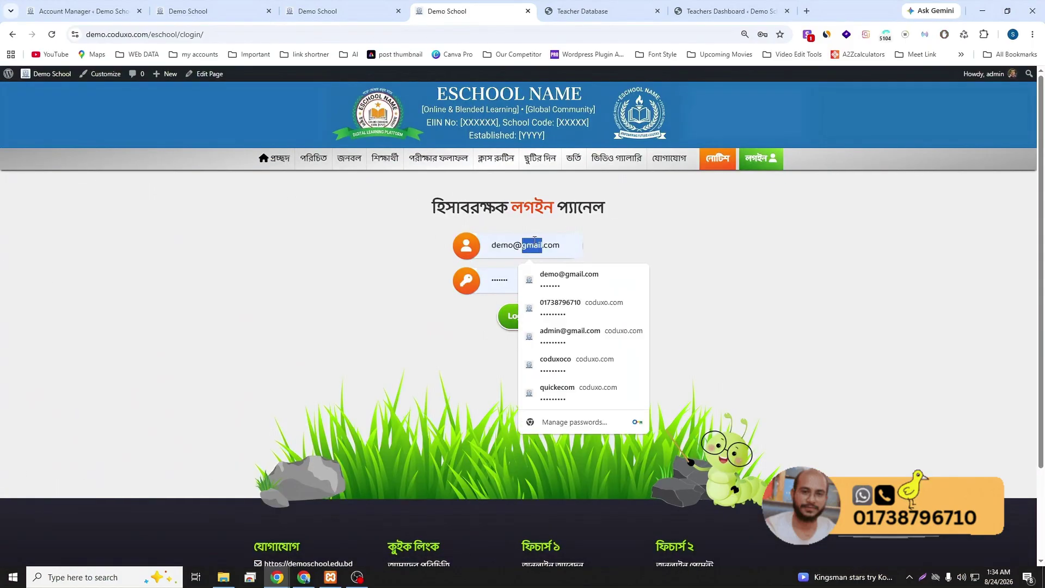
type("test")
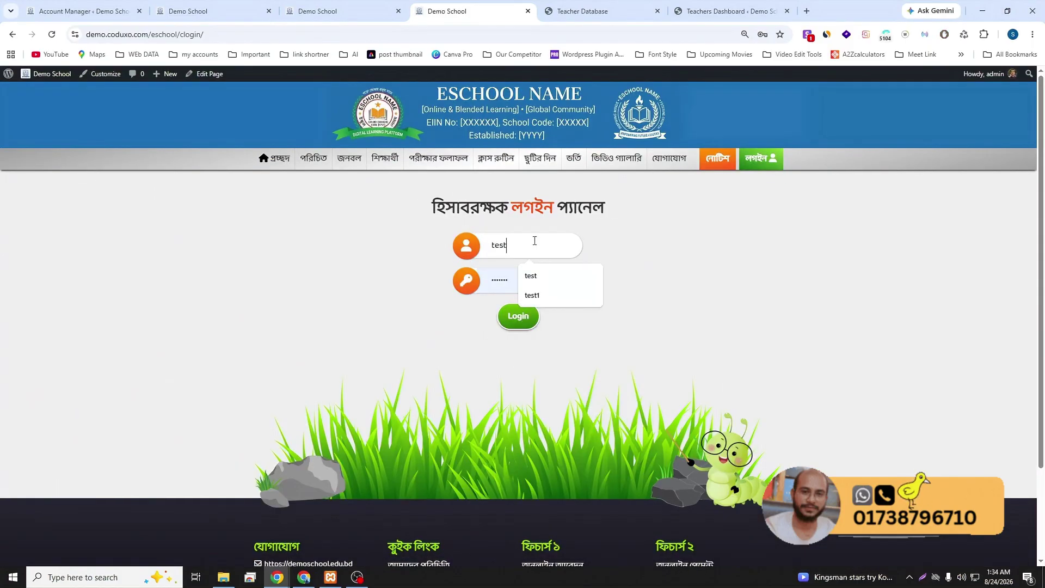
key("Tab")
type("123")
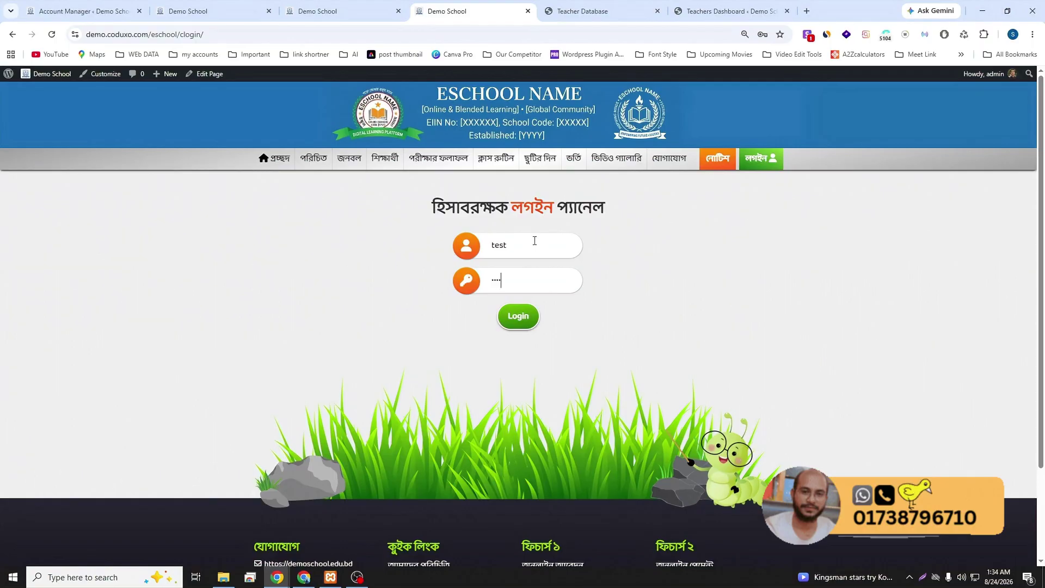
key("Return")
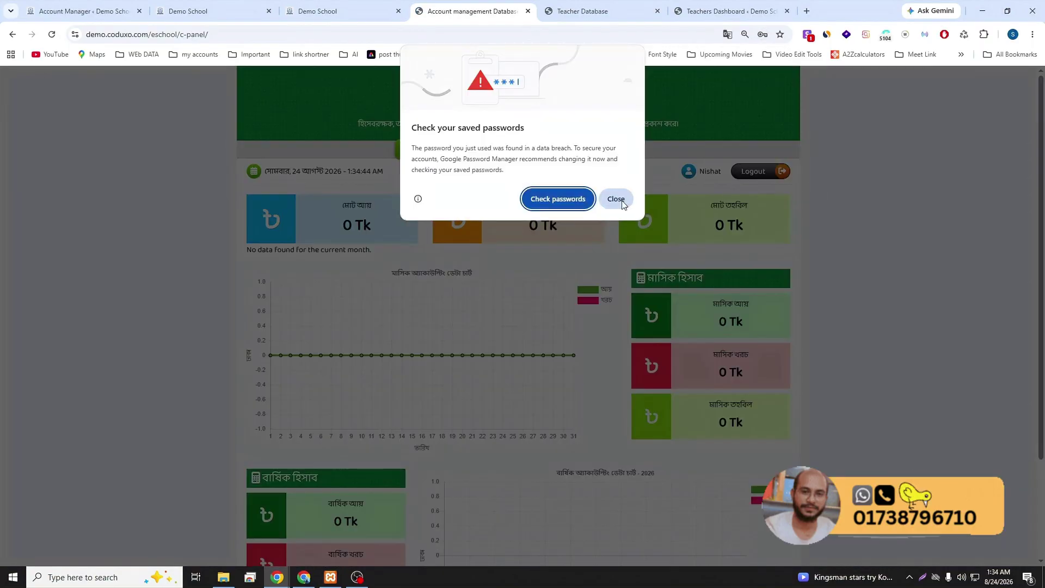
left_click(624, 203)
left_click(745, 202)
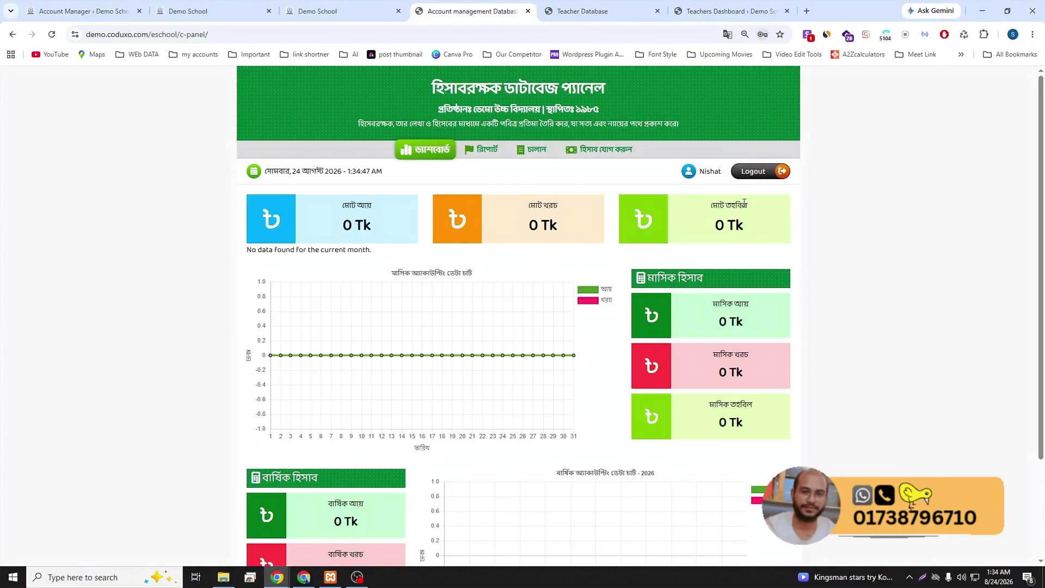
scroll(653, 239, "down", 3)
scroll(557, 271, "up", 3)
left_click(488, 156)
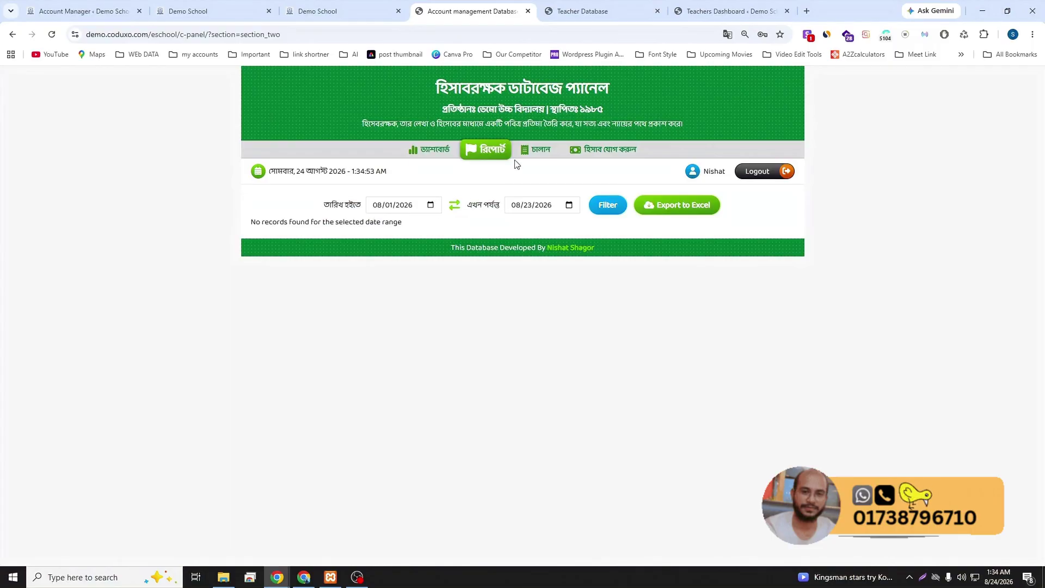
left_click(530, 157)
left_click(590, 156)
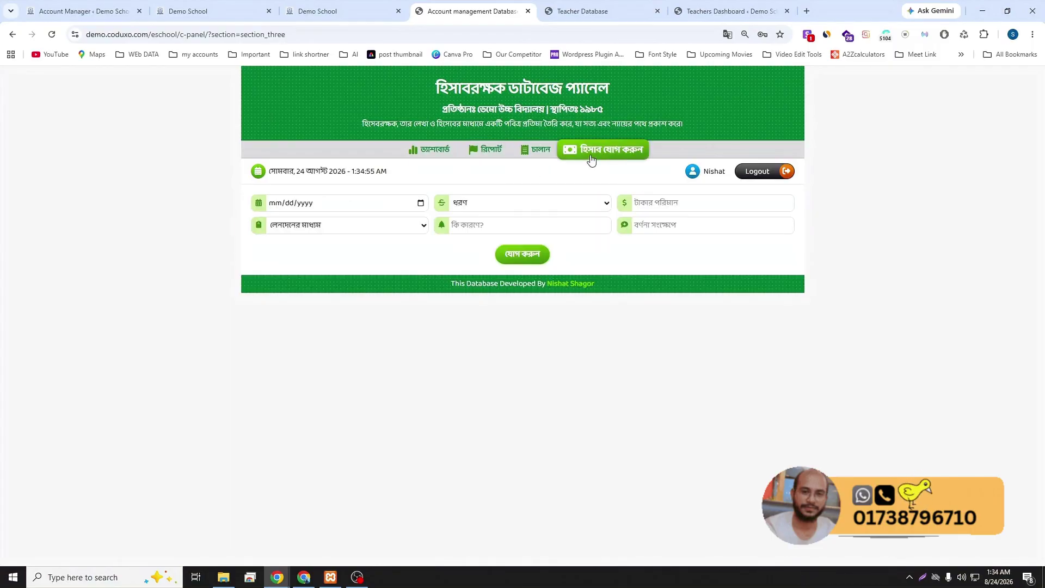
left_click(466, 157)
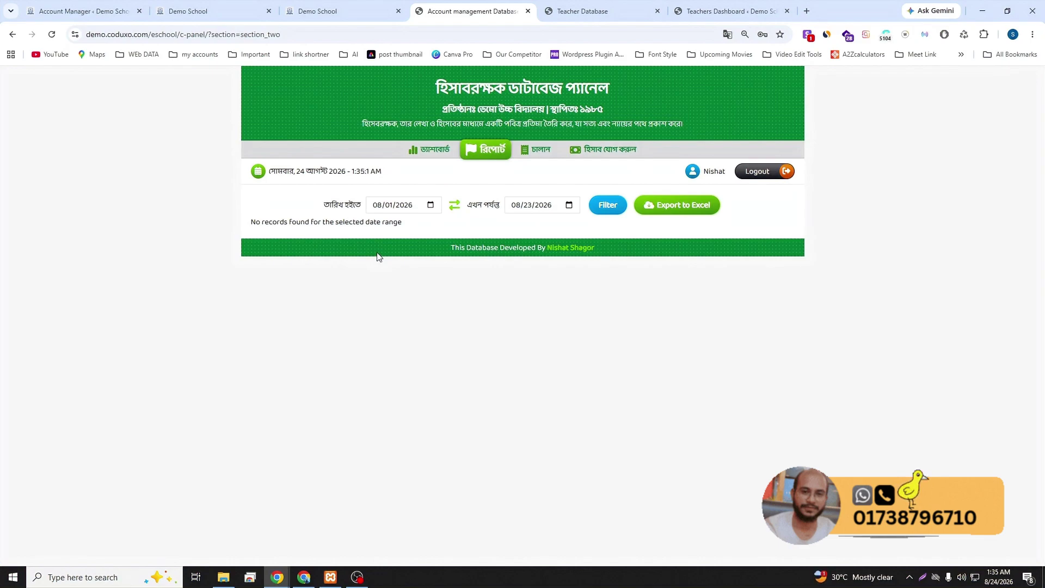
left_click(426, 149)
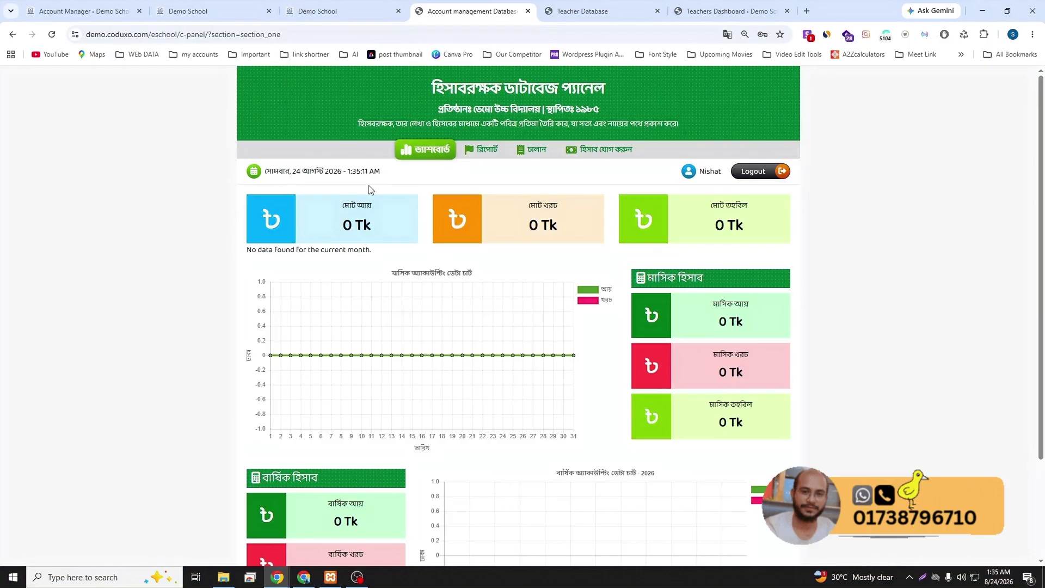
- Walk through School Info, Classes Sections & Departments and Admission Form Controller to the empty Admission Data list
left_click(90, 13)
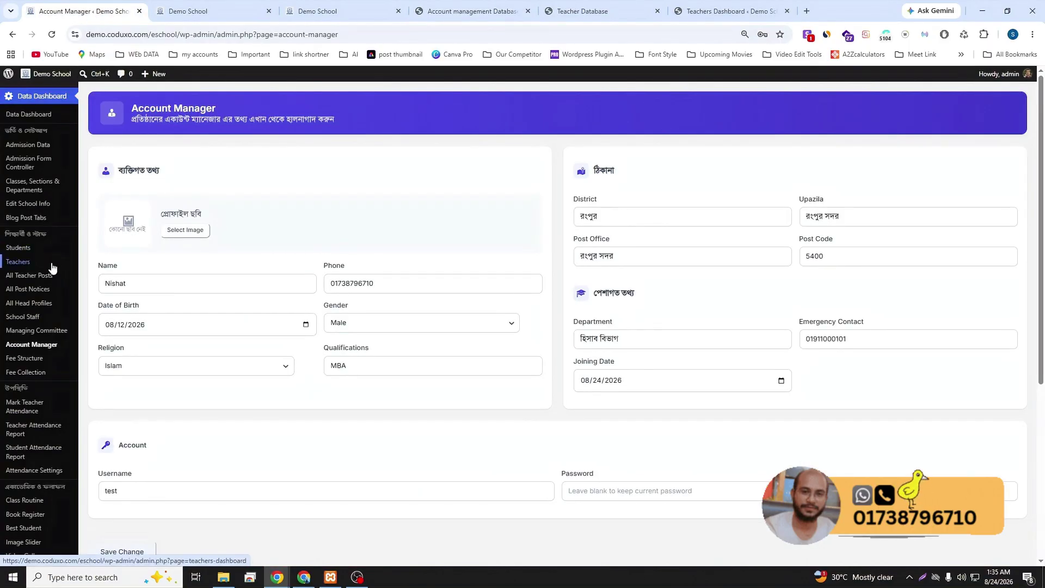
left_click(42, 206)
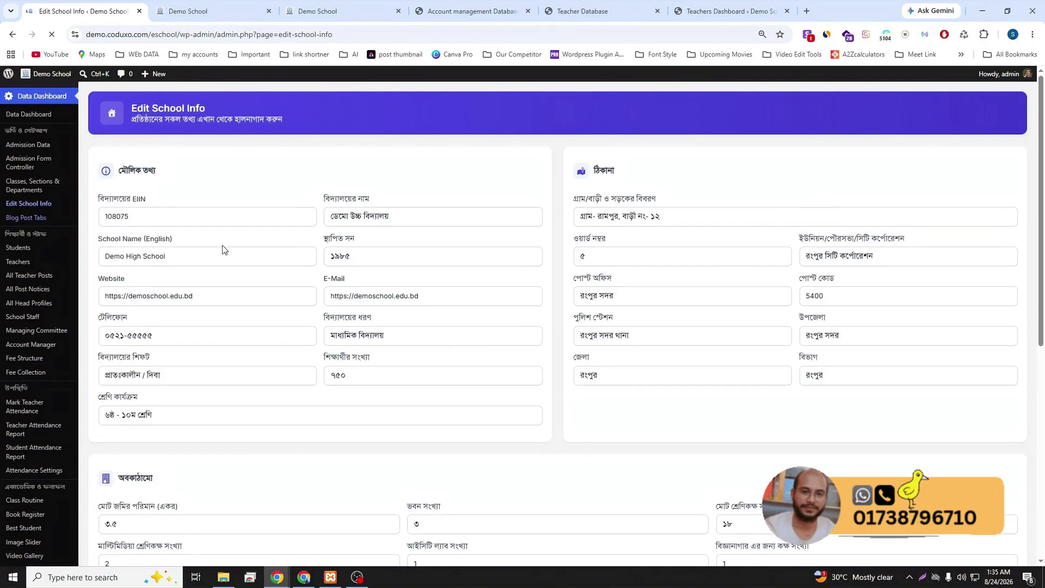
left_click(31, 187)
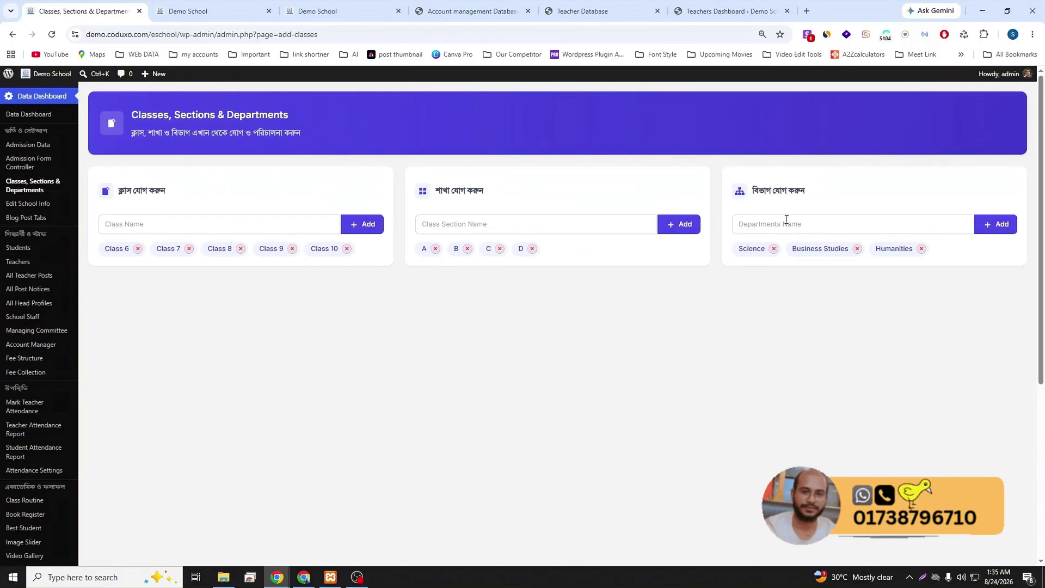
left_click(24, 167)
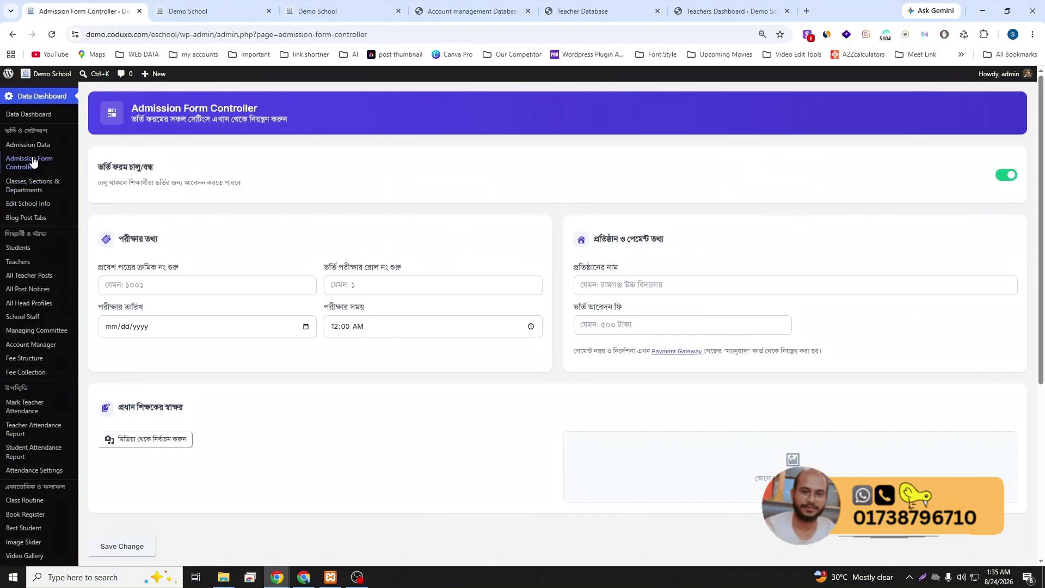
left_click(20, 144)
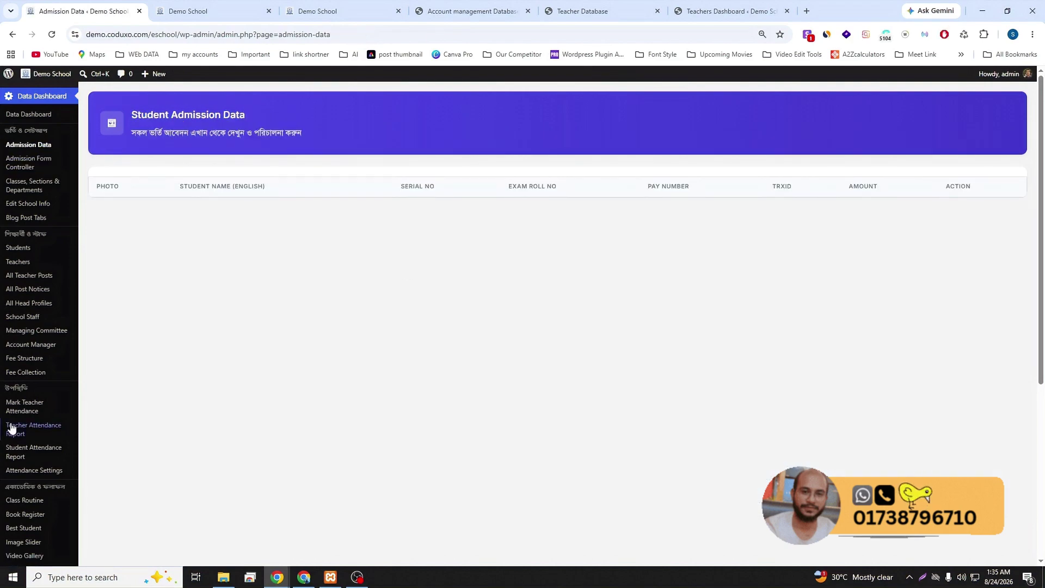
scroll(41, 432, "down", 3)
scroll(42, 432, "up", 3)
- On the online admission form, choose Class 6 and mark the applicant as residential
left_click(327, 11)
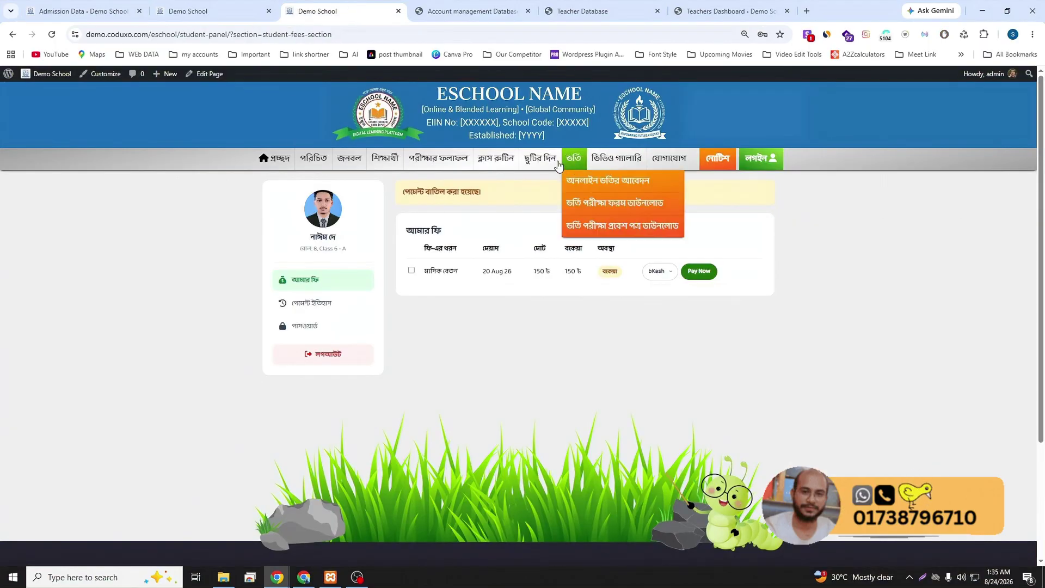
left_click(586, 184)
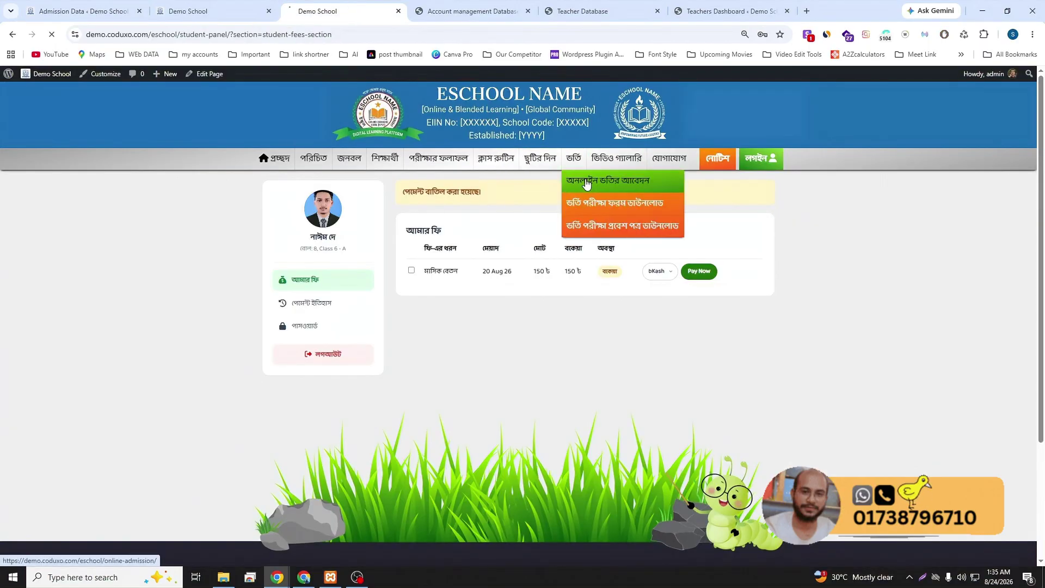
scroll(492, 282, "down", 1)
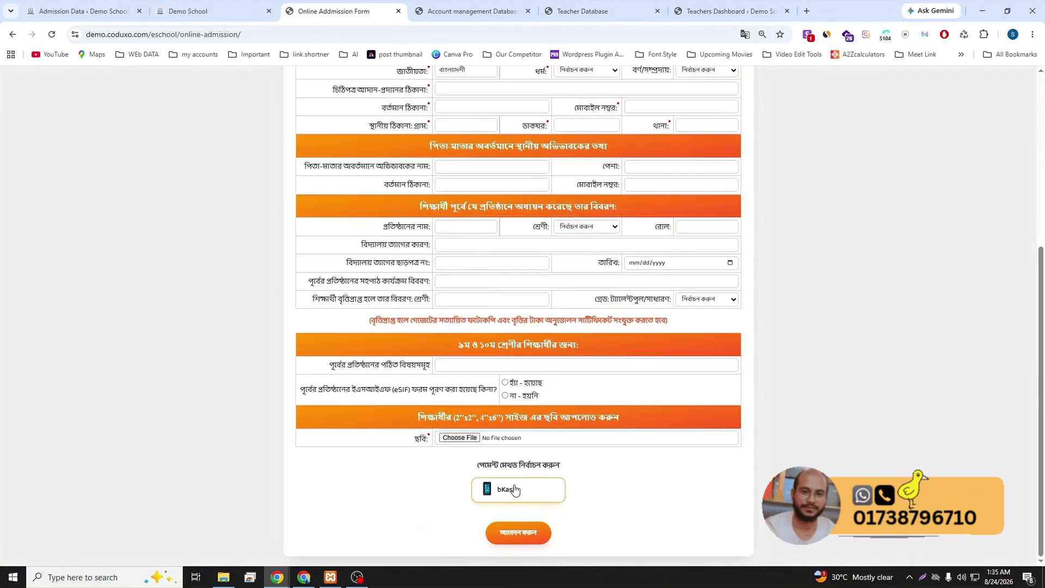
scroll(462, 281, "up", 5)
left_click(474, 185)
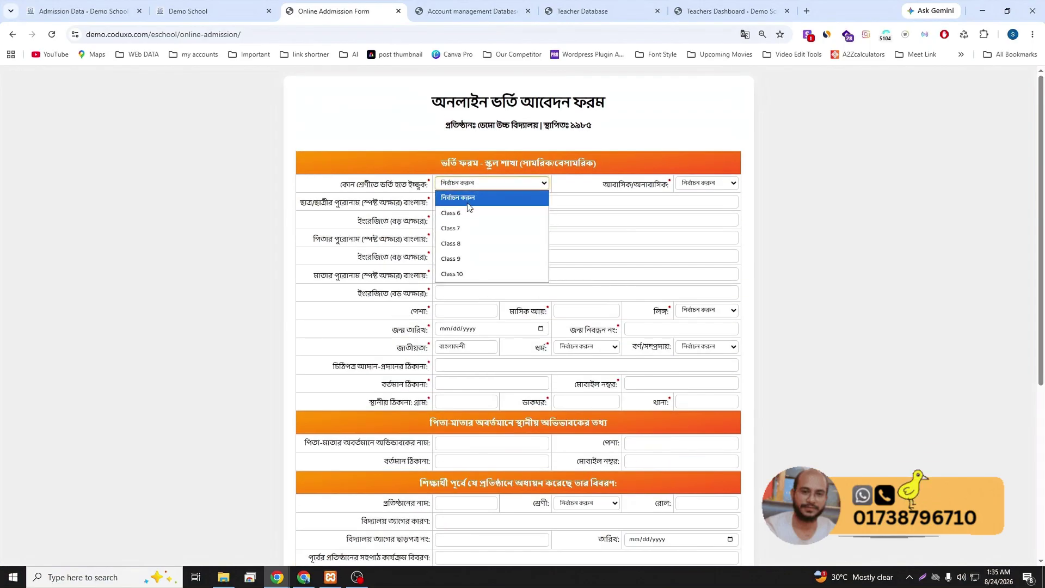
left_click(475, 210)
left_click(692, 185)
left_click(692, 213)
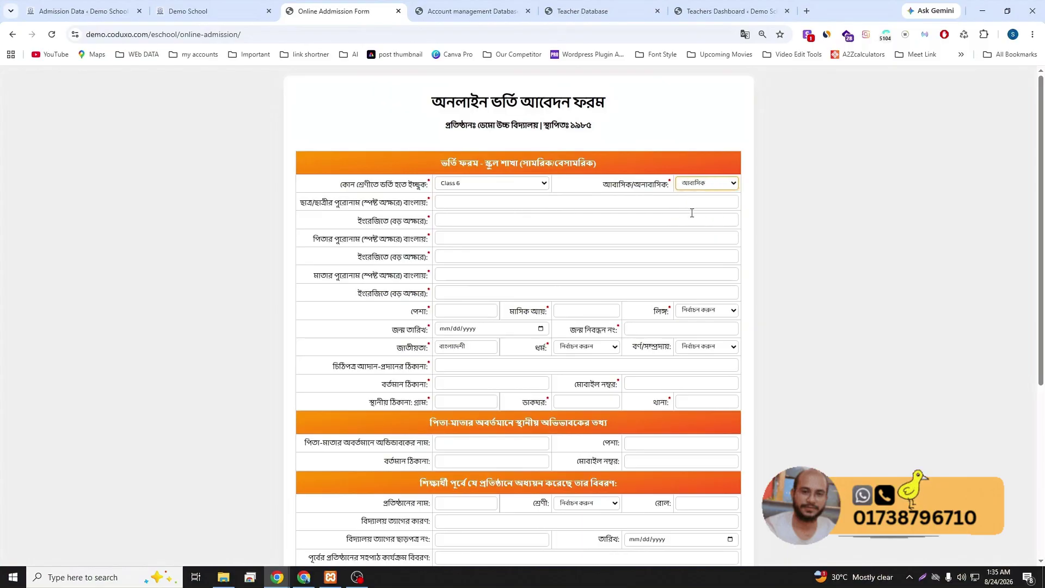
- Fill the student, father and mother name fields, occupation and monthly income with 'asdfasdf'
type("asdfasdf")
left_click(457, 224)
type("asdfasdf")
left_click(458, 238)
type("asdfasdf")
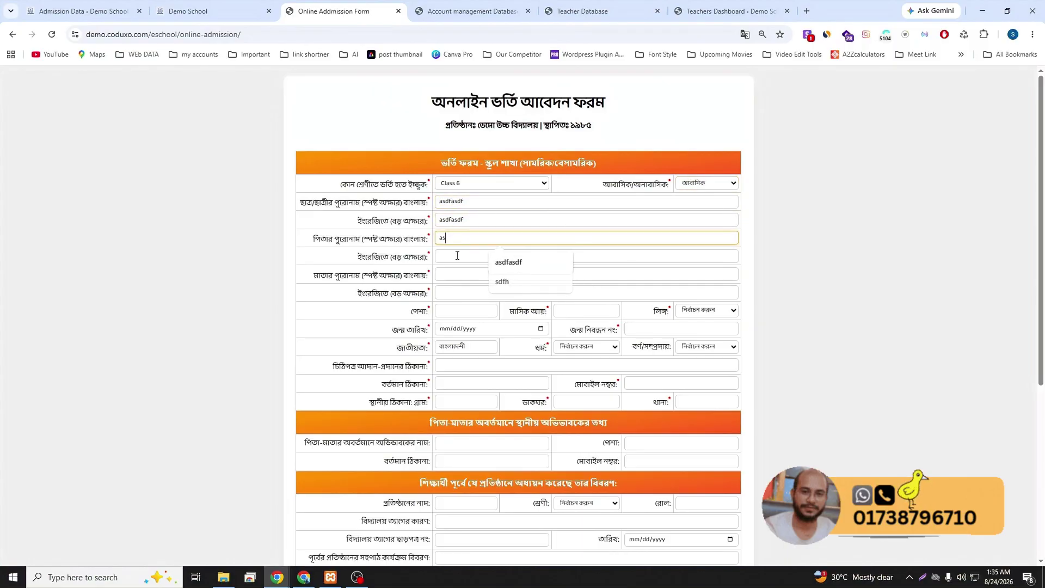
left_click(454, 259)
type("asdfasdf")
left_click(456, 273)
type("asdfasdf")
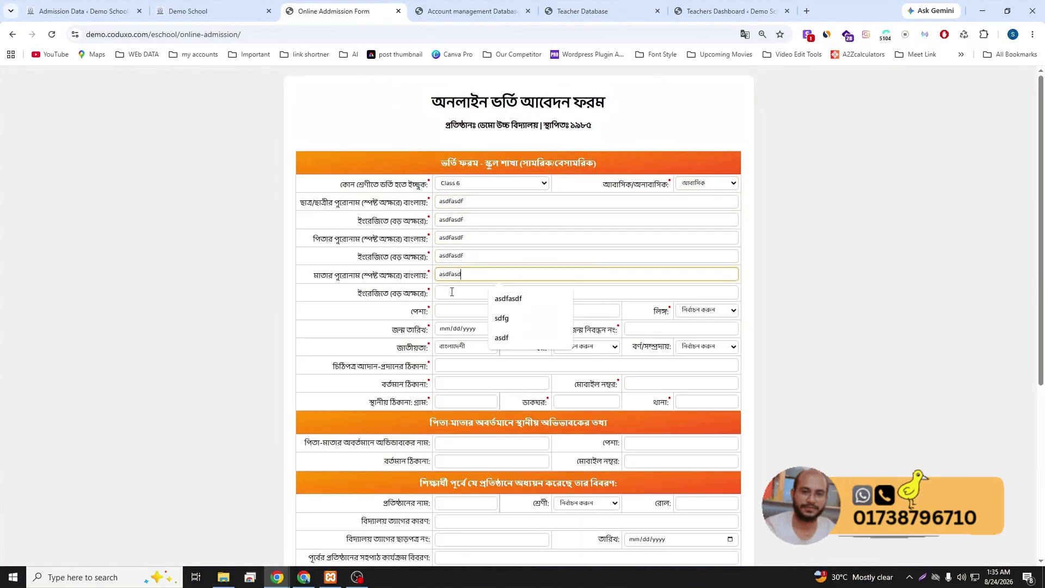
left_click(452, 297)
type("asdfasdf")
left_click(463, 310)
type("asdfasdf")
left_click(587, 310)
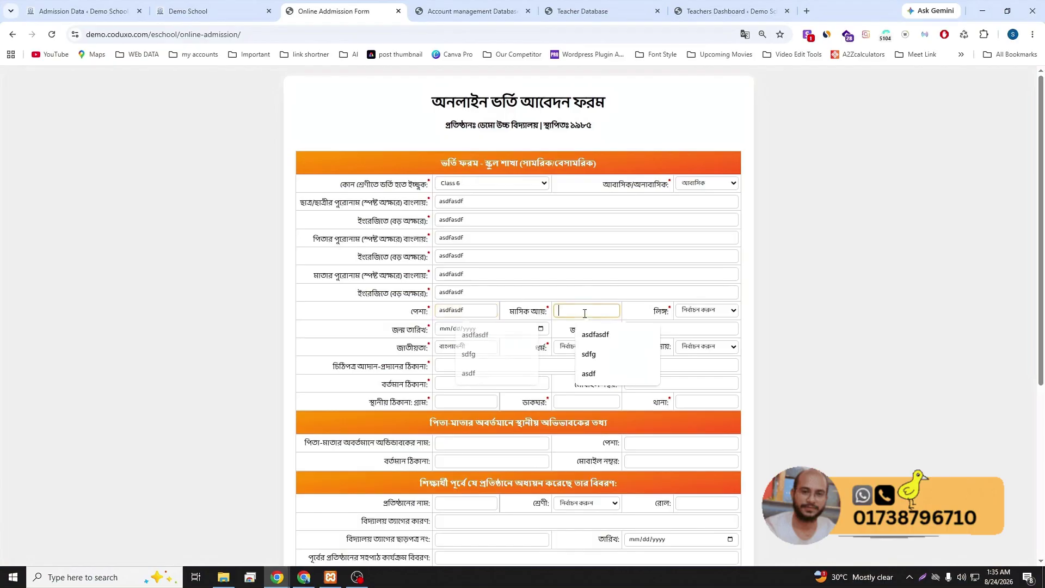
type("asdfasdf")
- Set gender to পুরুষ, birth date 08/05/2026, and enter a birth registration number
left_click(697, 313)
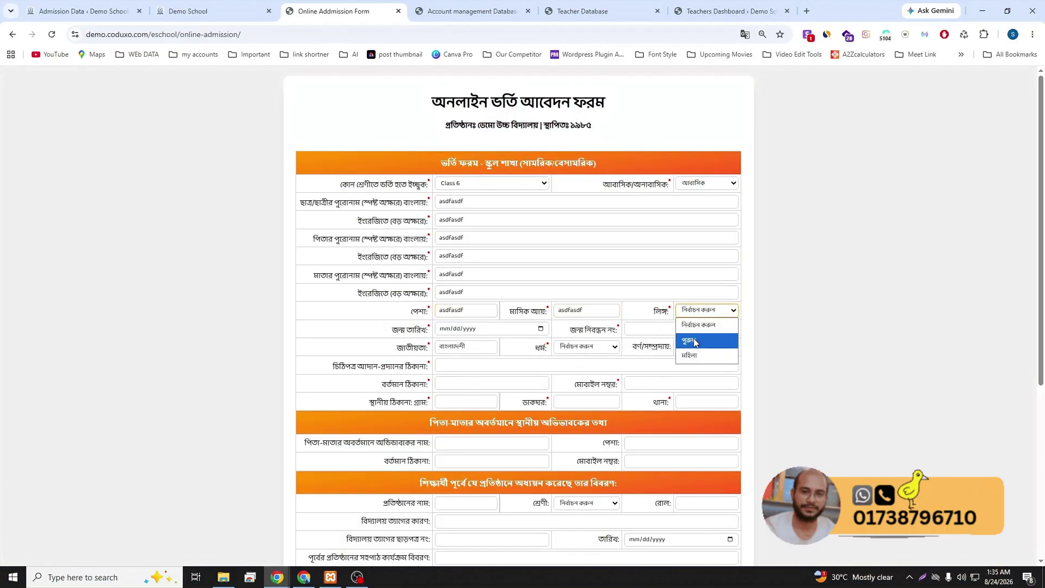
left_click(690, 338)
scroll(556, 271, "down", 1)
left_click(540, 274)
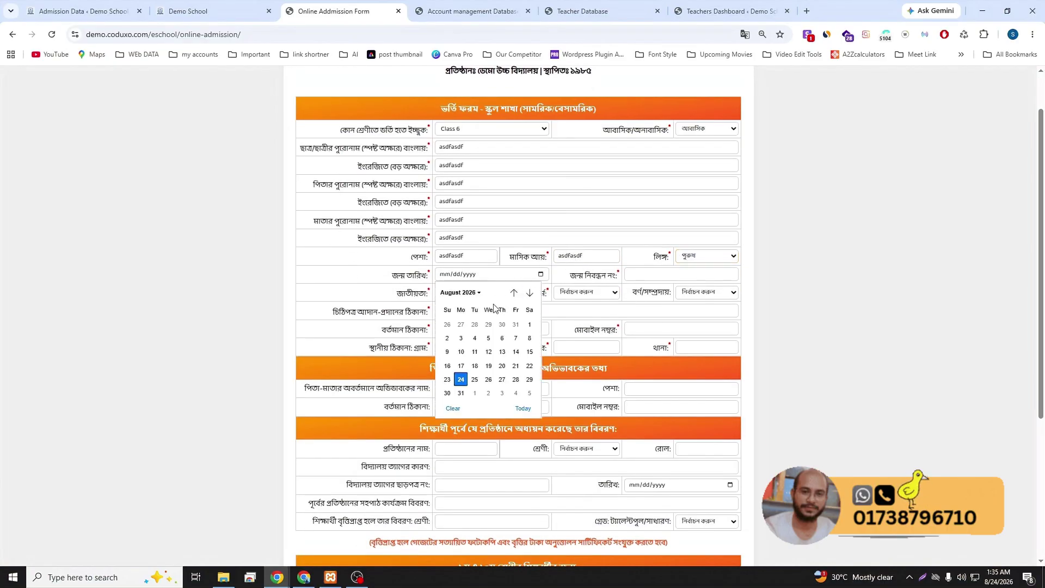
left_click(489, 338)
left_click(659, 275)
type("asdf")
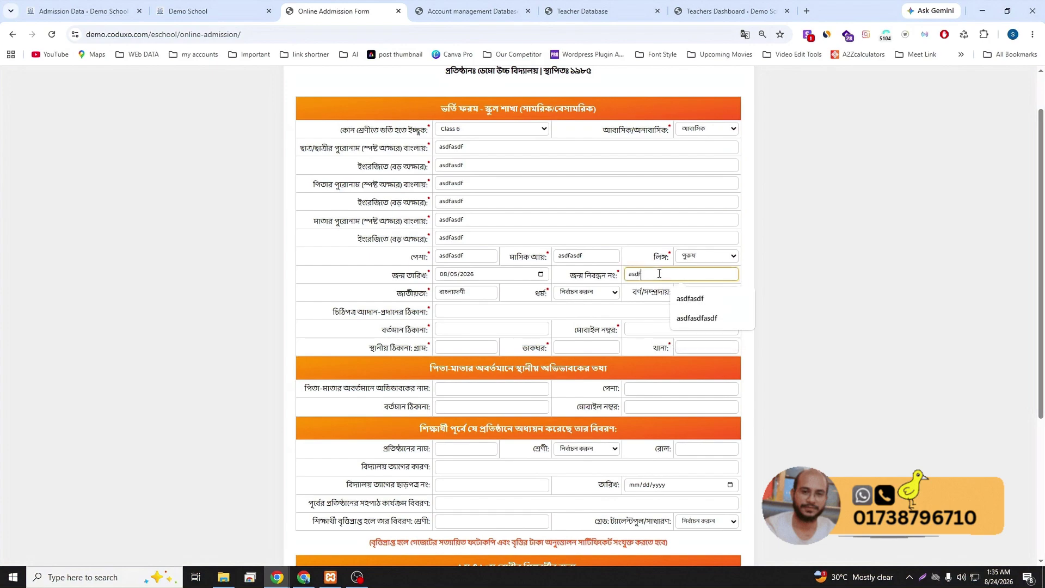
type("asdfasdf")
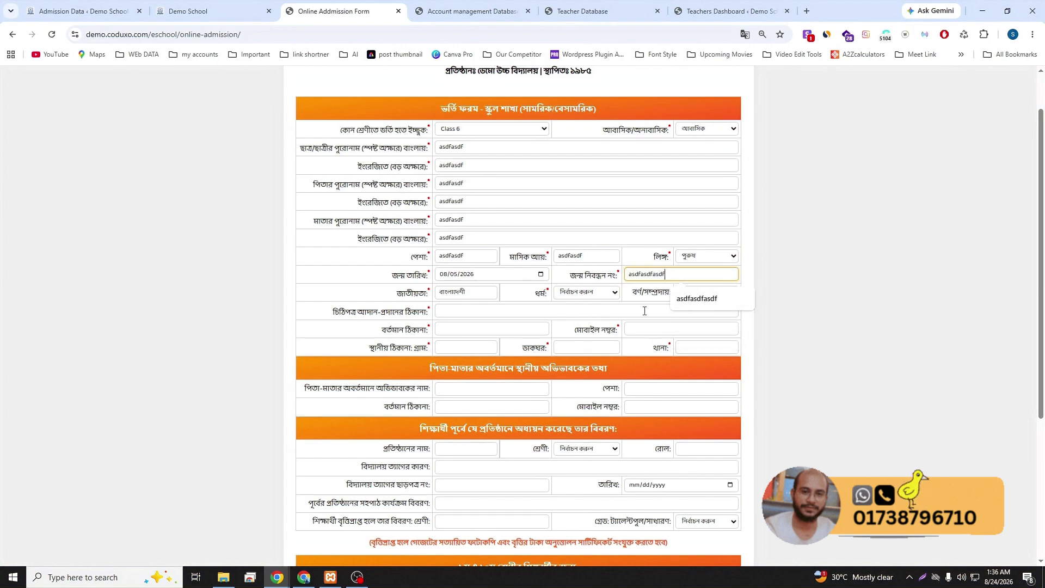
left_click(642, 312)
- Set community to খ্রিষ্টান (অন্যান্য) and religion to ইসলাম
left_click(697, 294)
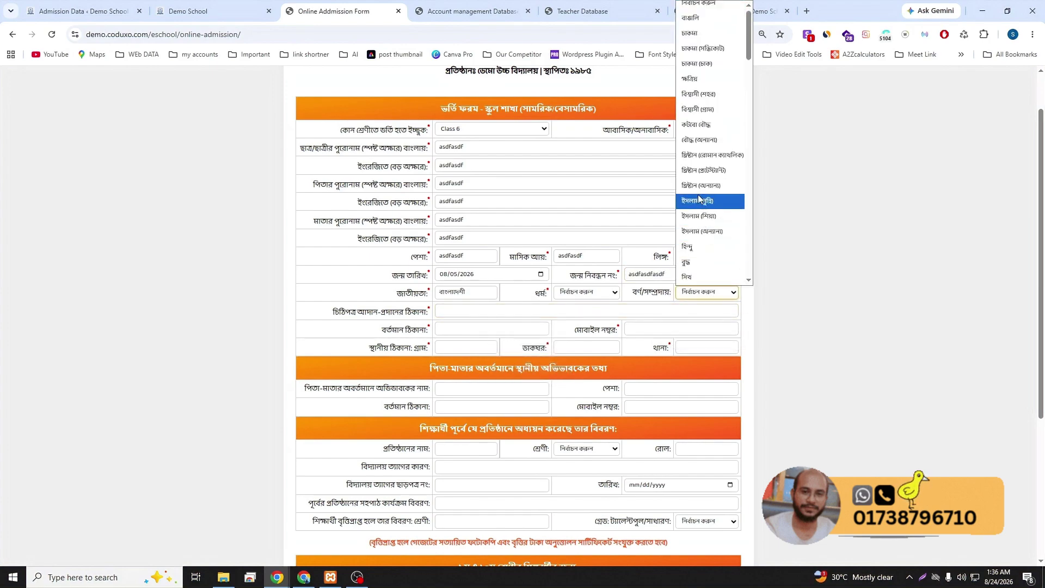
left_click(708, 199)
left_click(577, 294)
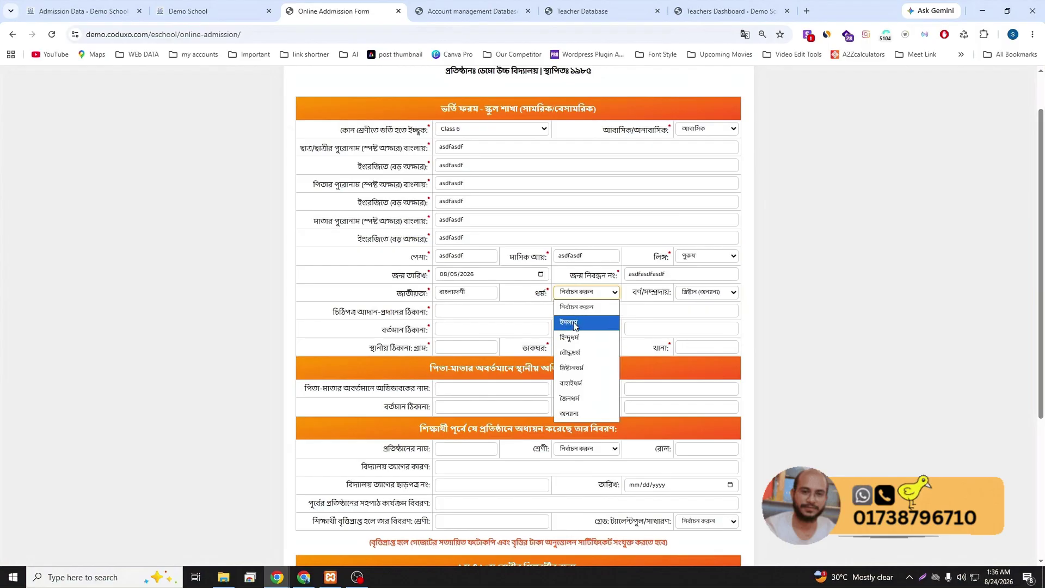
left_click(576, 323)
- Fill the address, mobile, village, post office and থানা fields with placeholder text
left_click(484, 312)
type("asdfasdf")
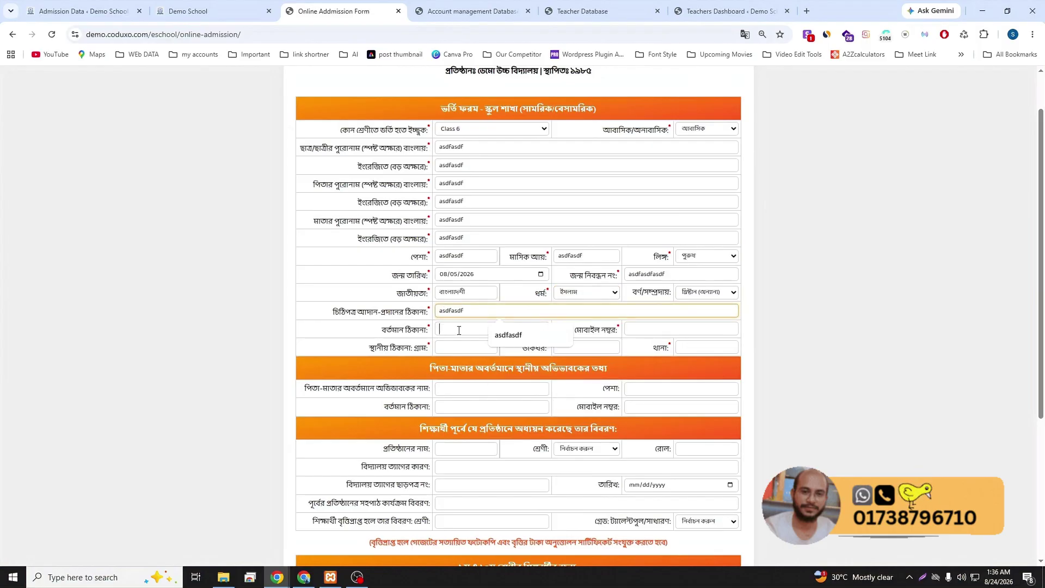
left_click(479, 329)
type("asdfasdf")
left_click(634, 326)
type("asdfasdf")
left_click(466, 347)
type("asdfasdf")
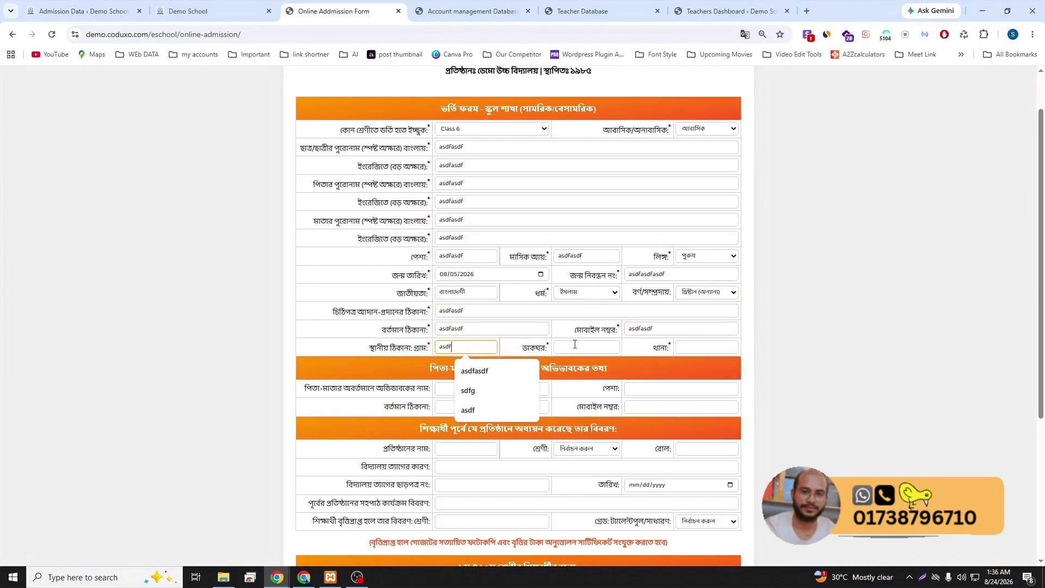
left_click(590, 347)
type("asdfasdf")
key("Tab")
type("asdfasdf")
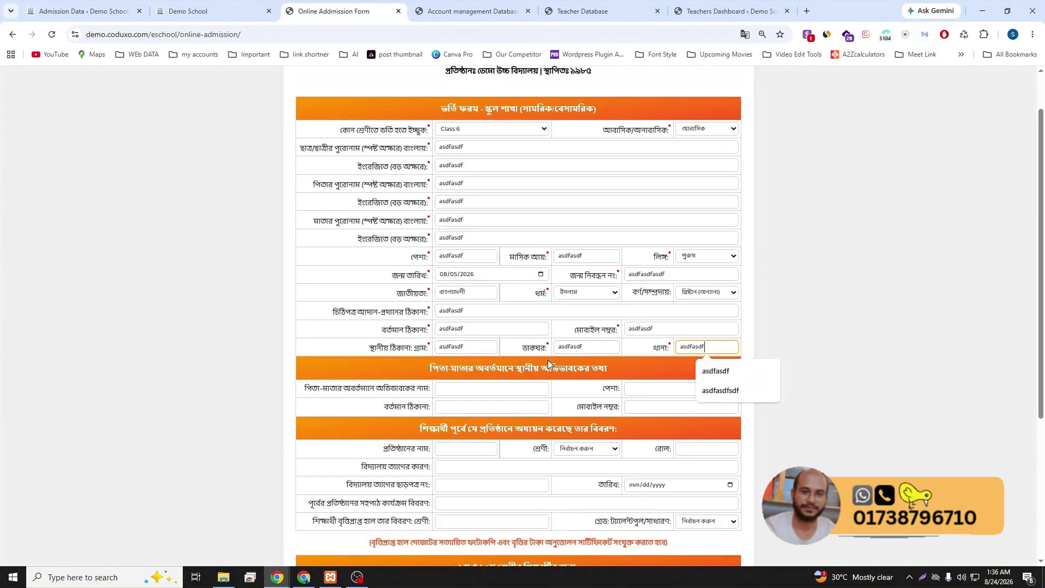
type("sdf")
- Attach the student photo, choose bKash and submit, getting an 'Invalid amount' payment error
scroll(565, 351, "down", 4)
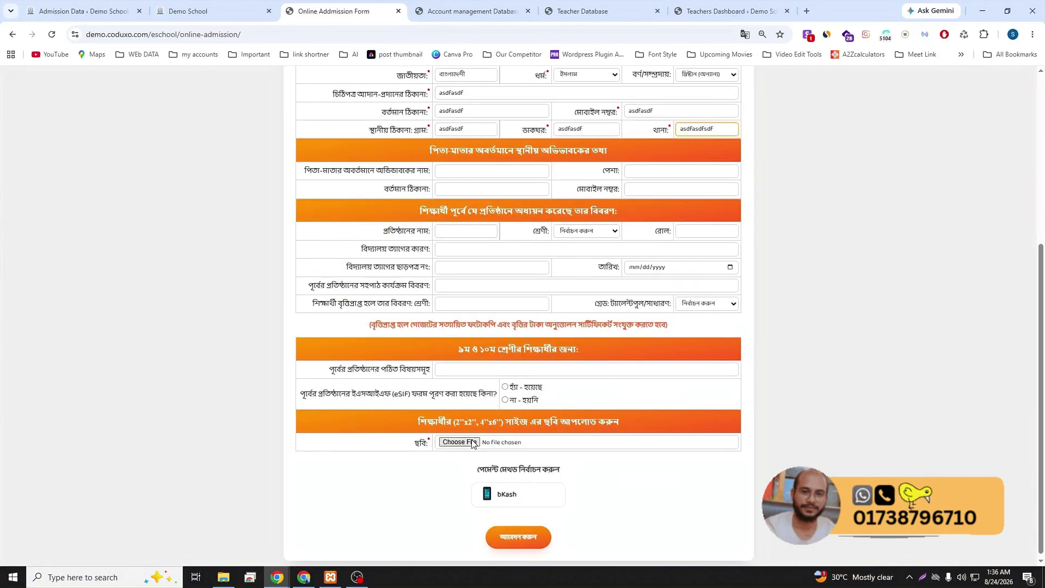
left_click(469, 442)
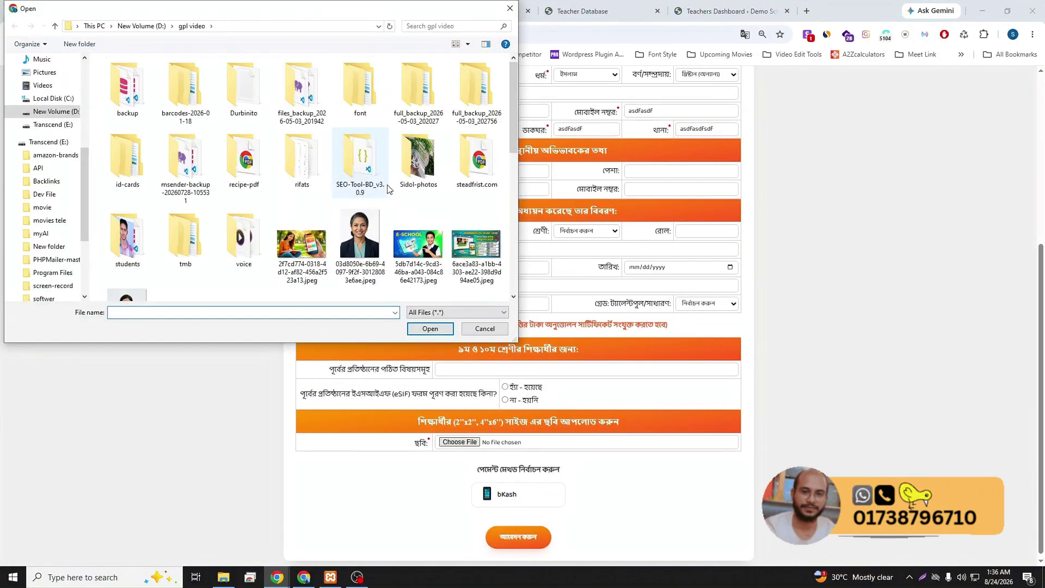
double_click(359, 229)
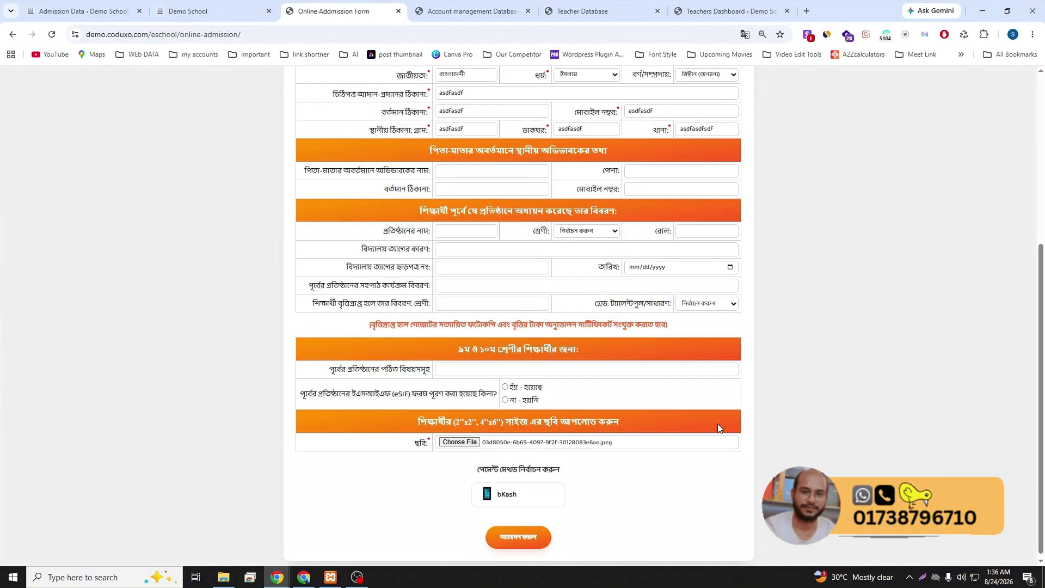
left_click(512, 497)
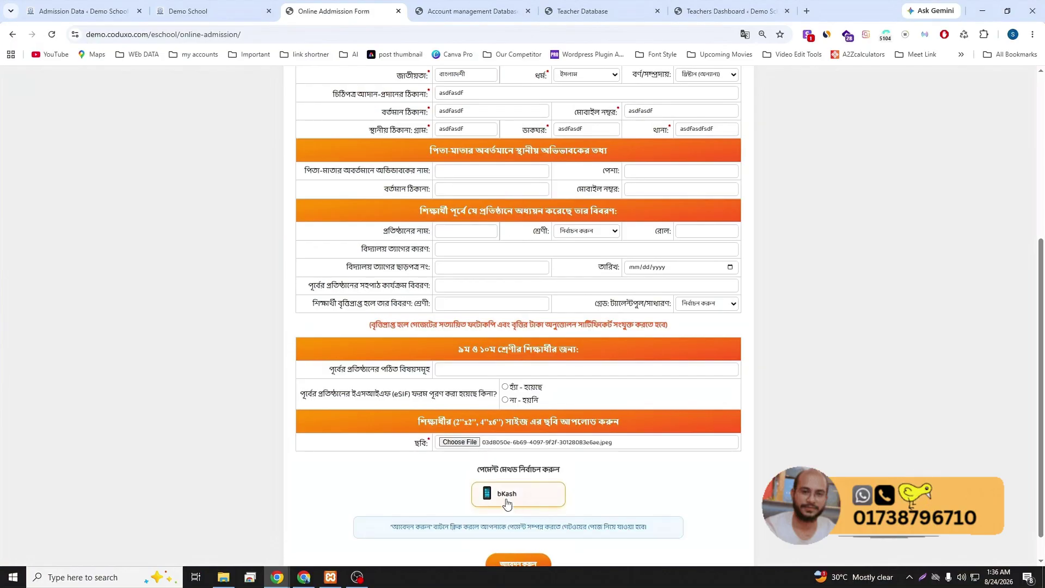
scroll(518, 544, "down", 1)
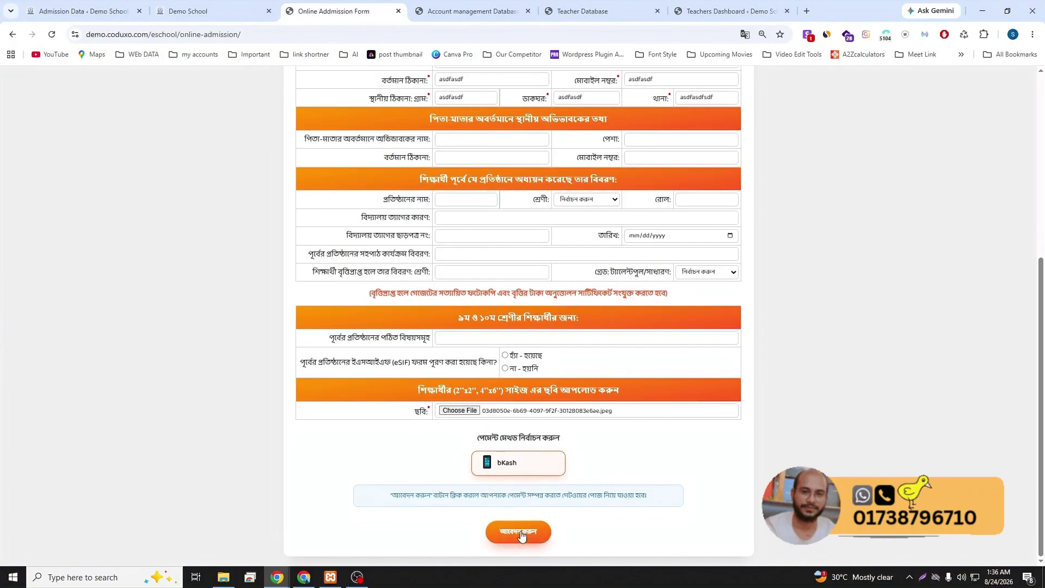
left_click(523, 535)
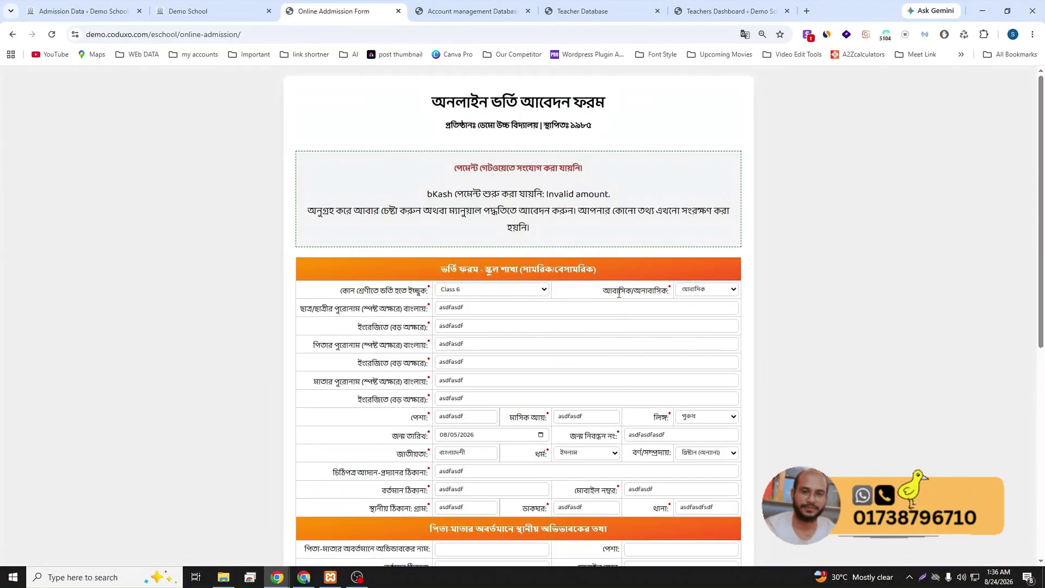
left_click_drag(432, 192, 619, 224)
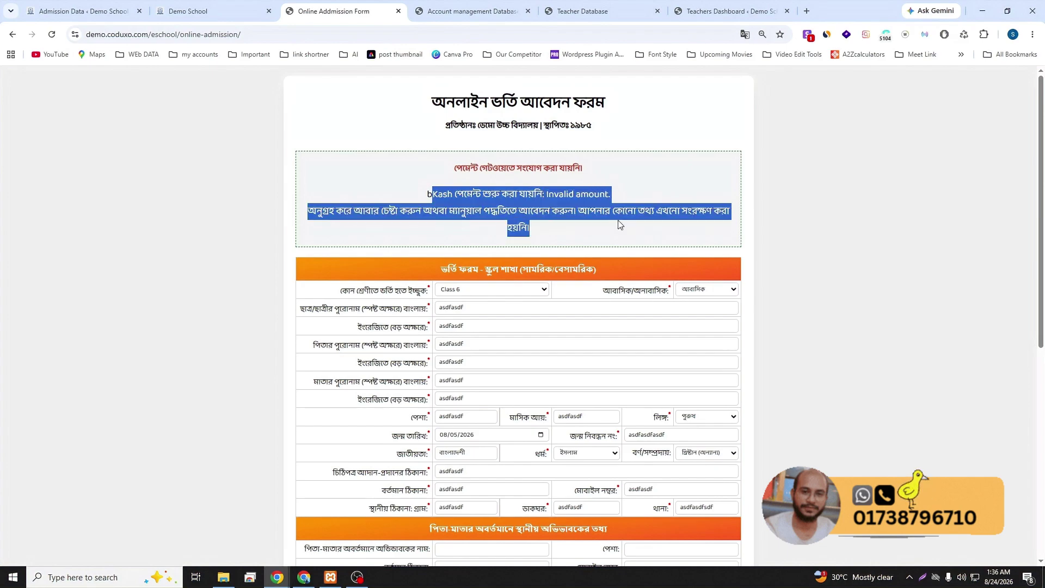
left_click(613, 237)
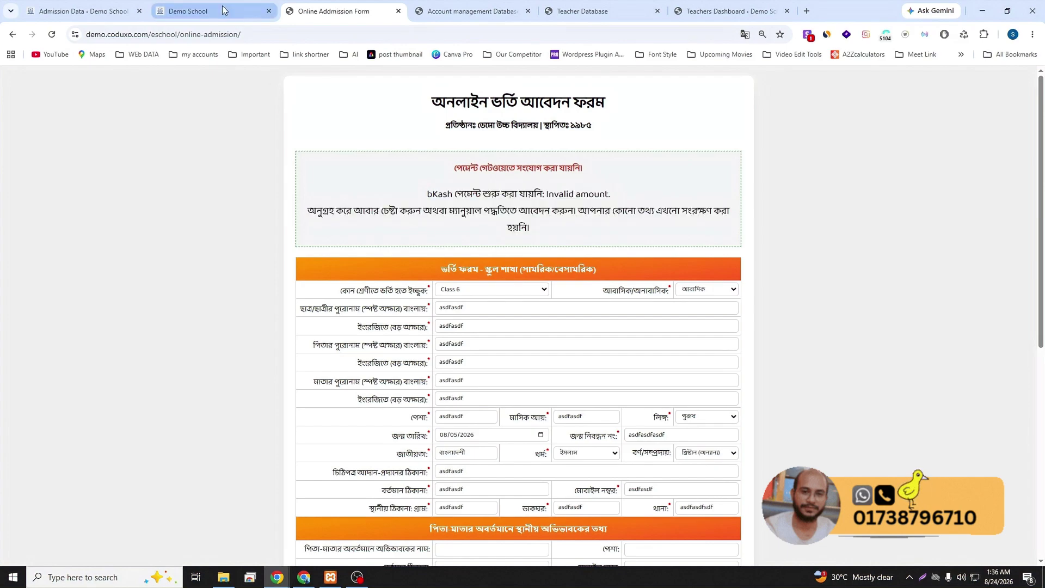
left_click(197, 10)
- In Admission Form Controller, set institution name 'asdfasdf' and a 500 Tk admission fee, and save
left_click(82, 11)
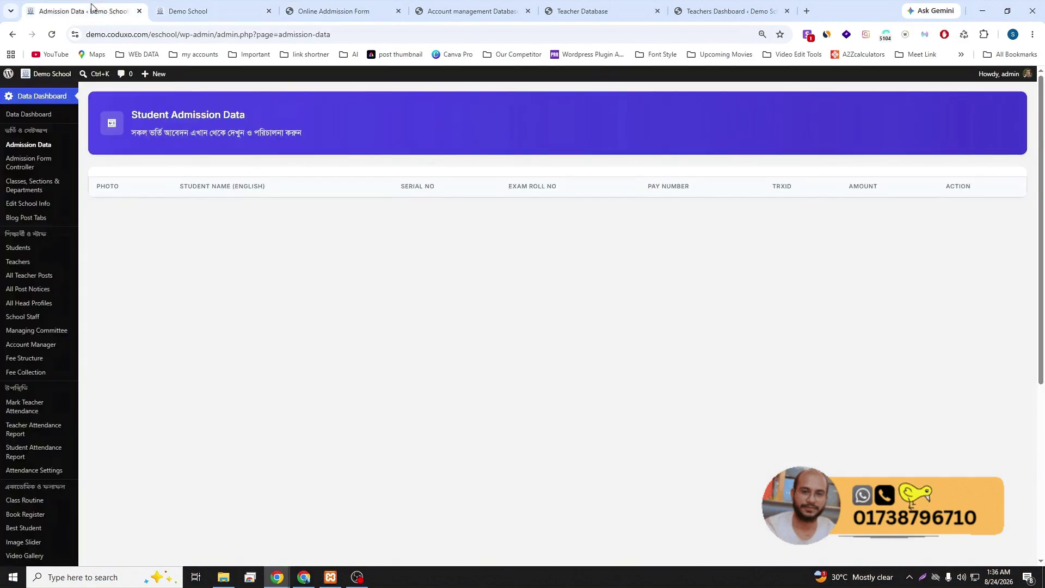
left_click(24, 161)
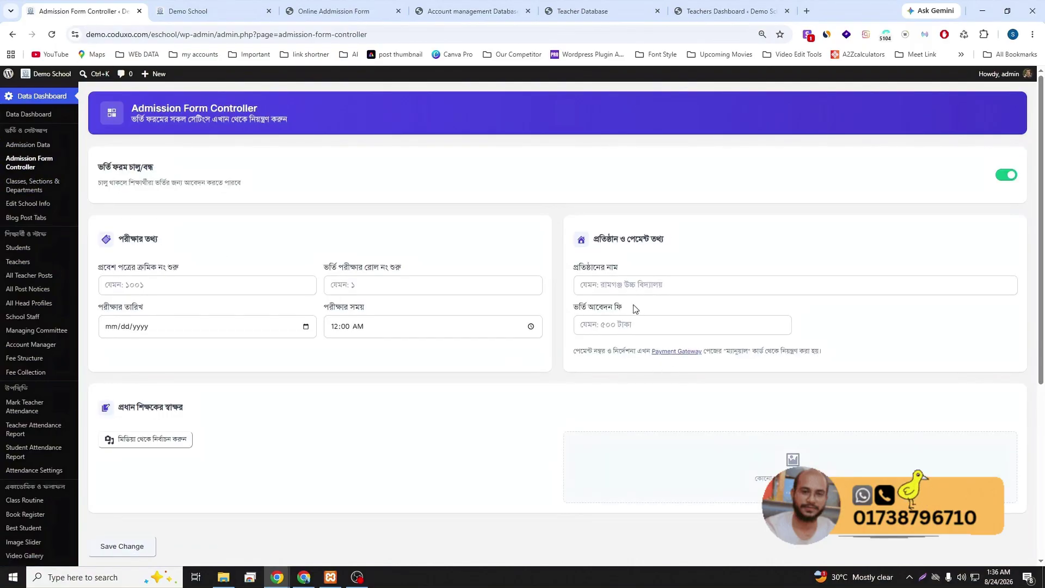
left_click(620, 284)
type("asdfasdf")
left_click(608, 325)
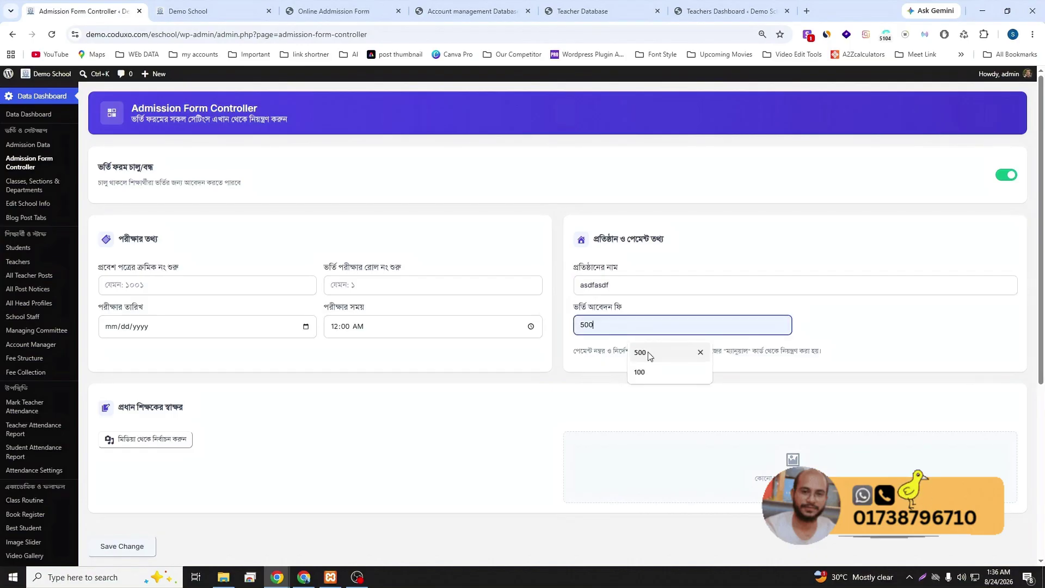
left_click(642, 352)
scroll(846, 342, "down", 4)
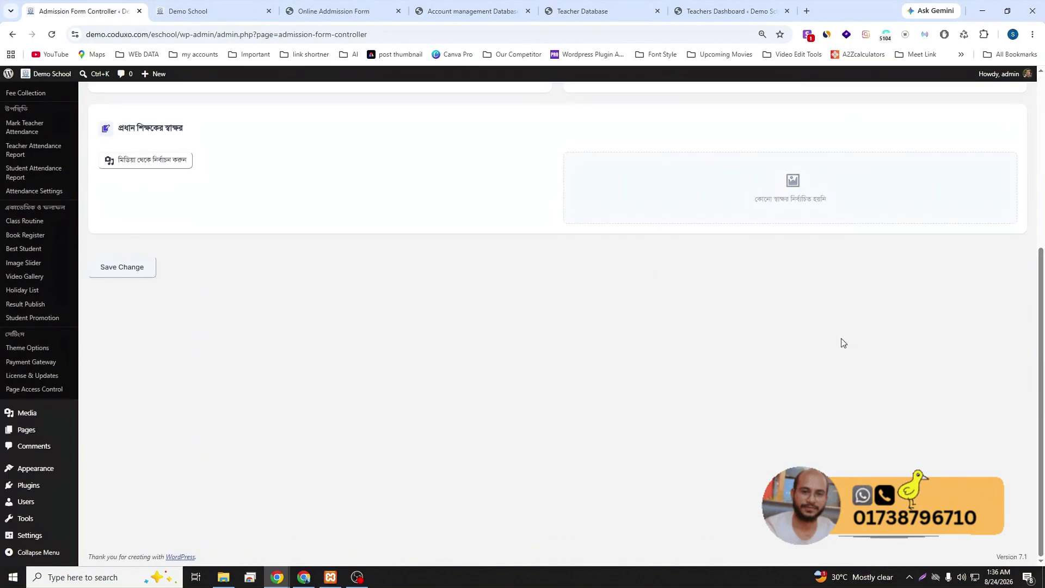
scroll(841, 343, "up", 4)
left_click(121, 484)
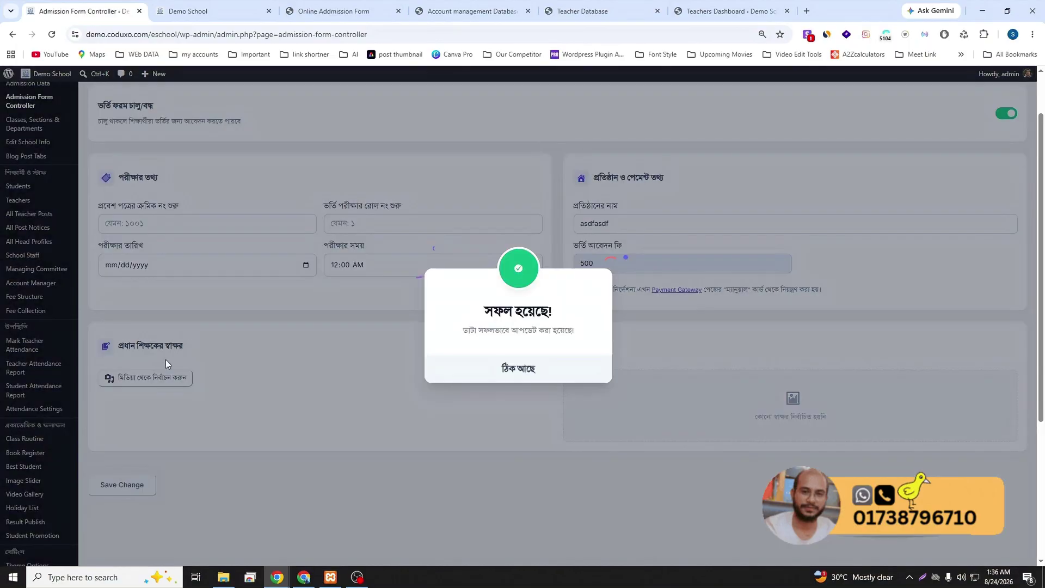
left_click(539, 373)
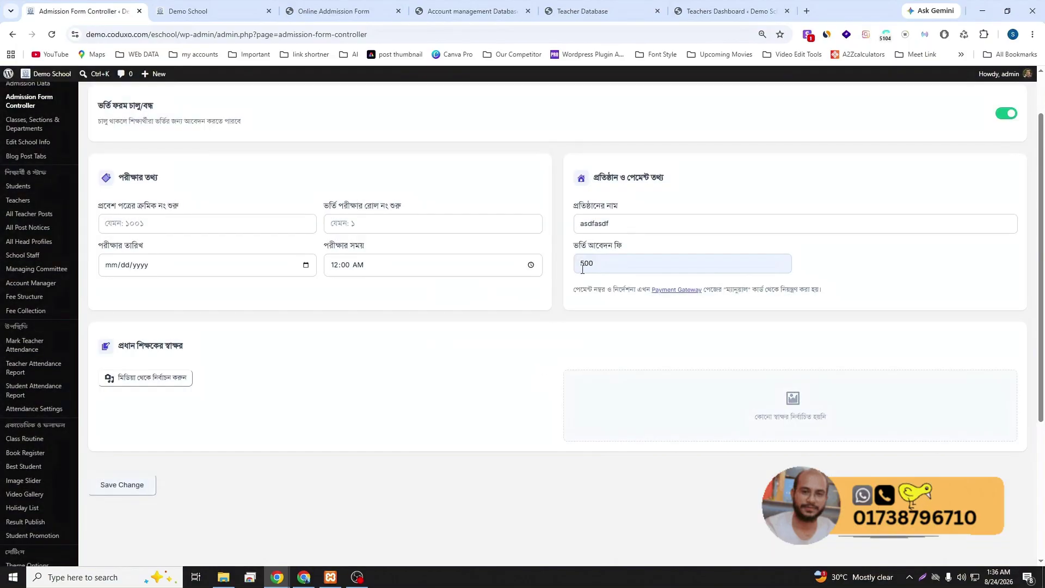
left_click(333, 10)
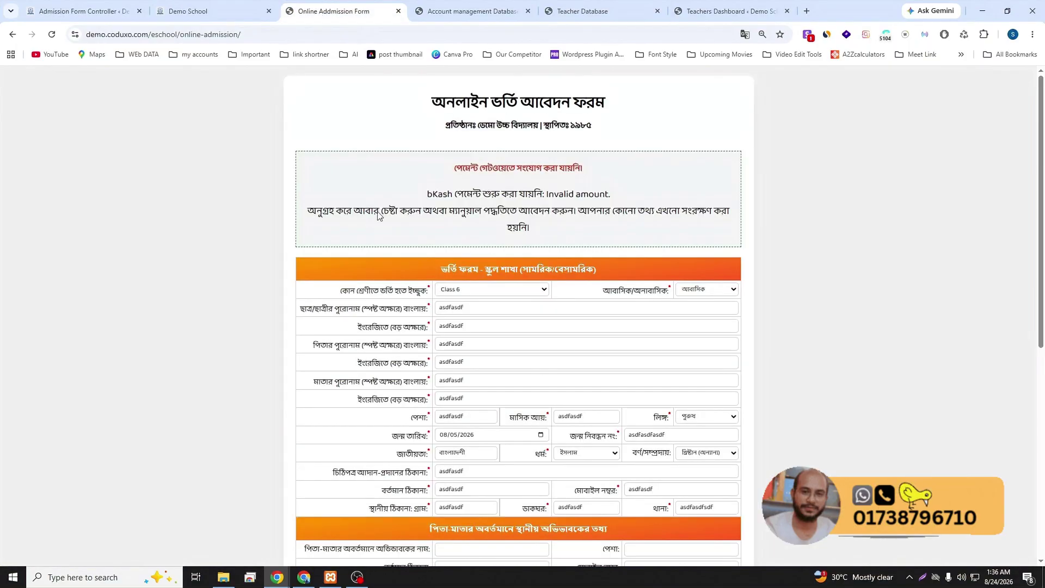
- Attach the 03d8050e… jpeg photo with bKash payment, re-attaching it after a failed submit
scroll(477, 164, "down", 7)
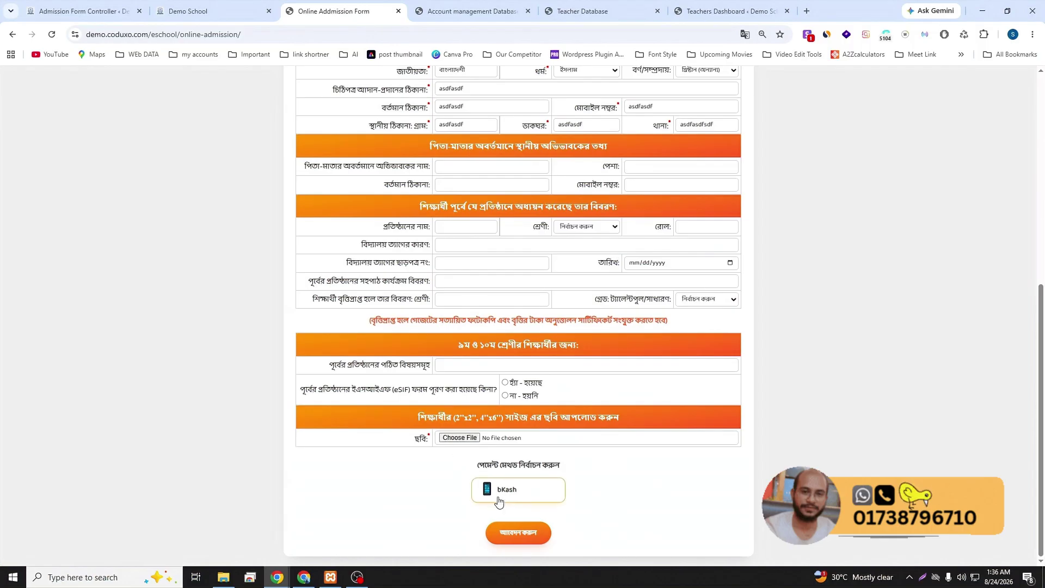
left_click(507, 490)
left_click(472, 438)
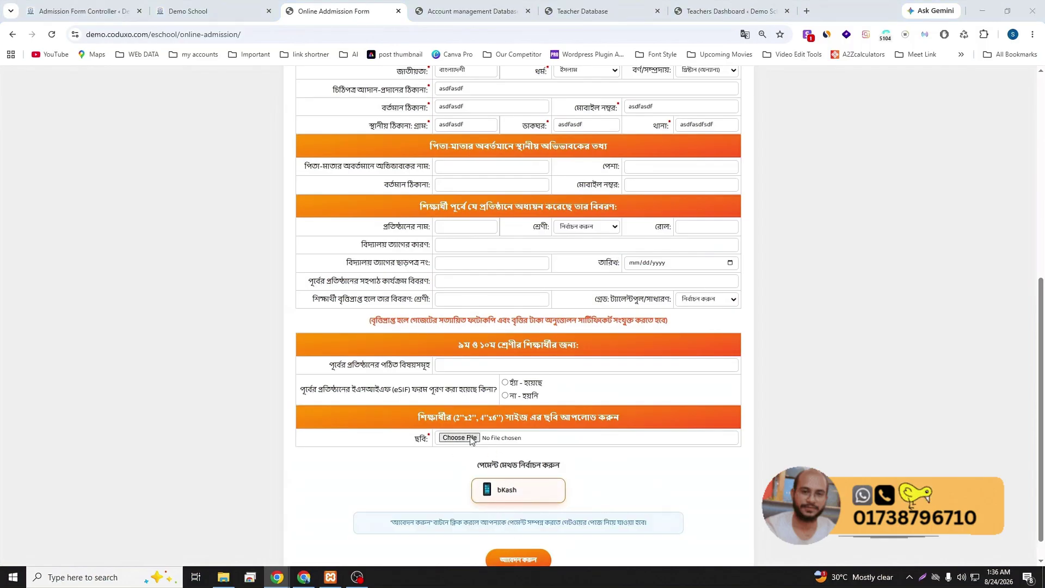
double_click(360, 240)
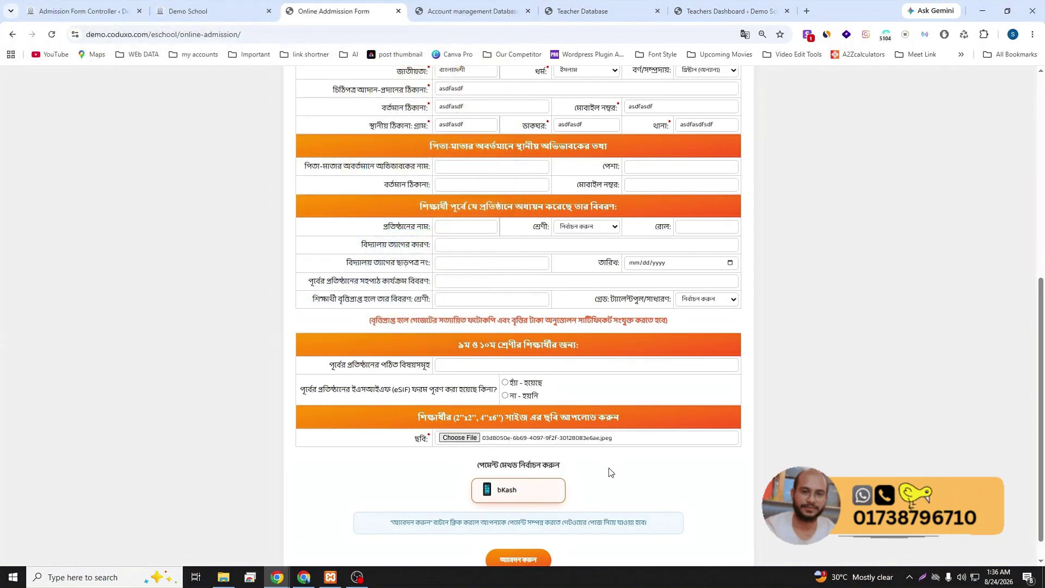
scroll(643, 482, "down", 1)
left_click(520, 534)
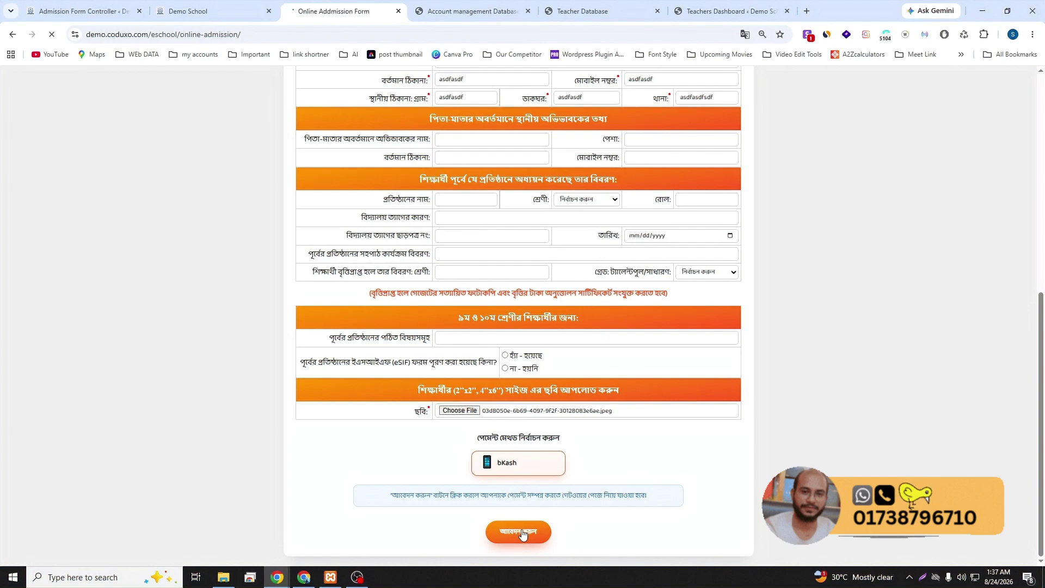
scroll(561, 437, "down", 10)
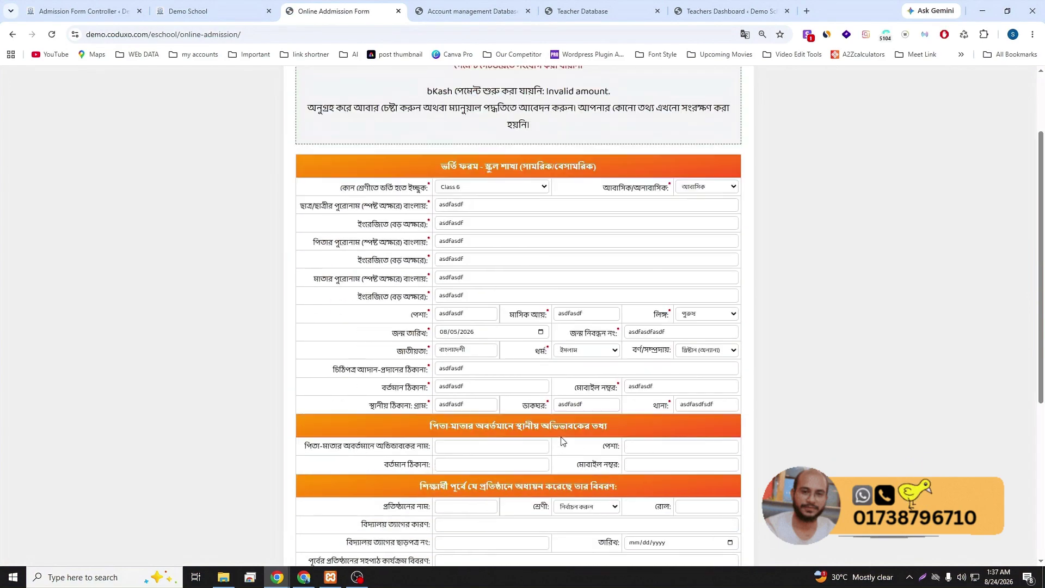
left_click(505, 439)
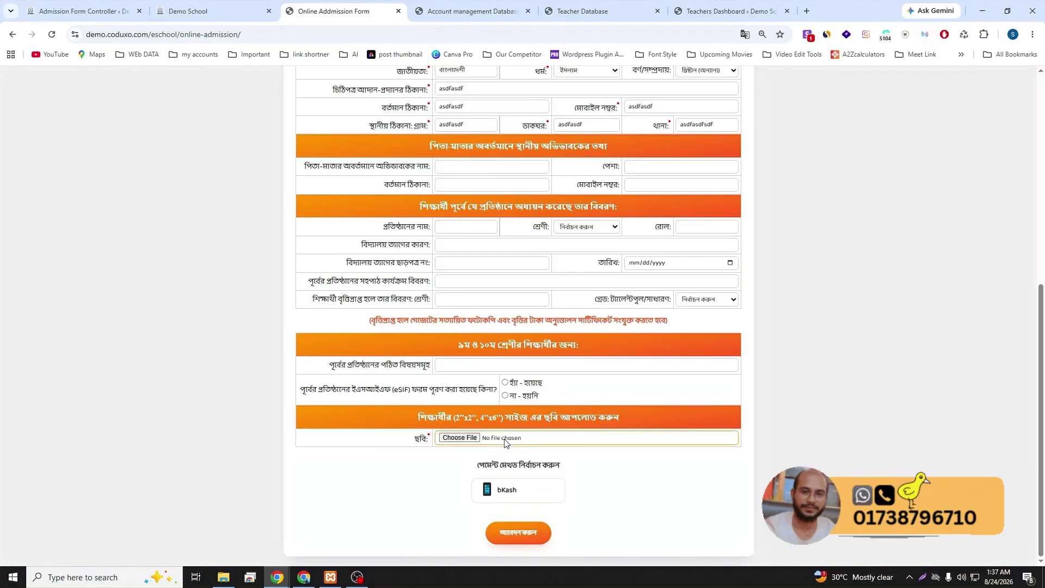
double_click(350, 246)
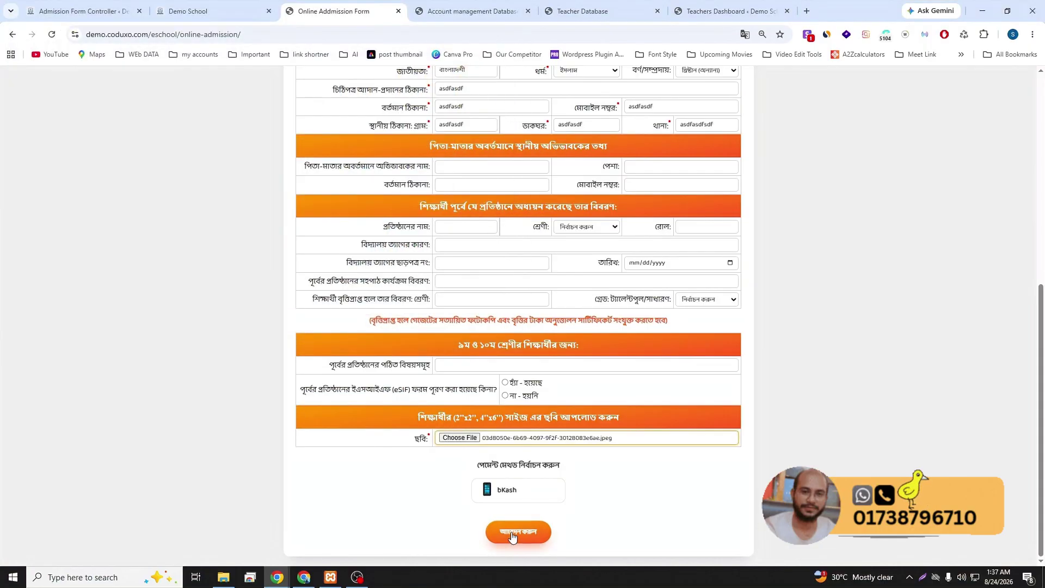
left_click(505, 497)
- Submit the form to the ৳500 bKash payment page, then cancel the payment and confirm
left_click(508, 558)
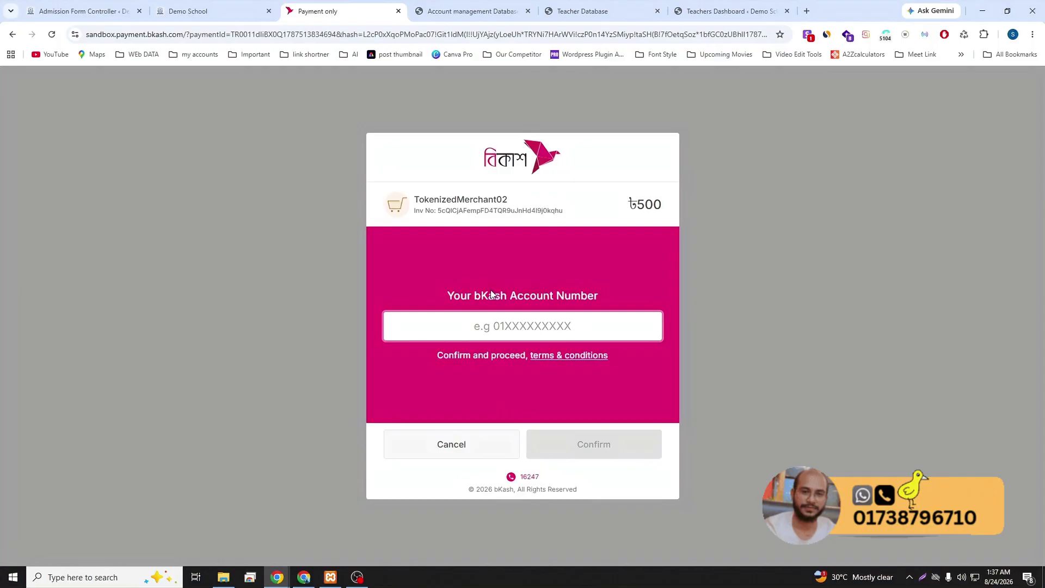
left_click(460, 442)
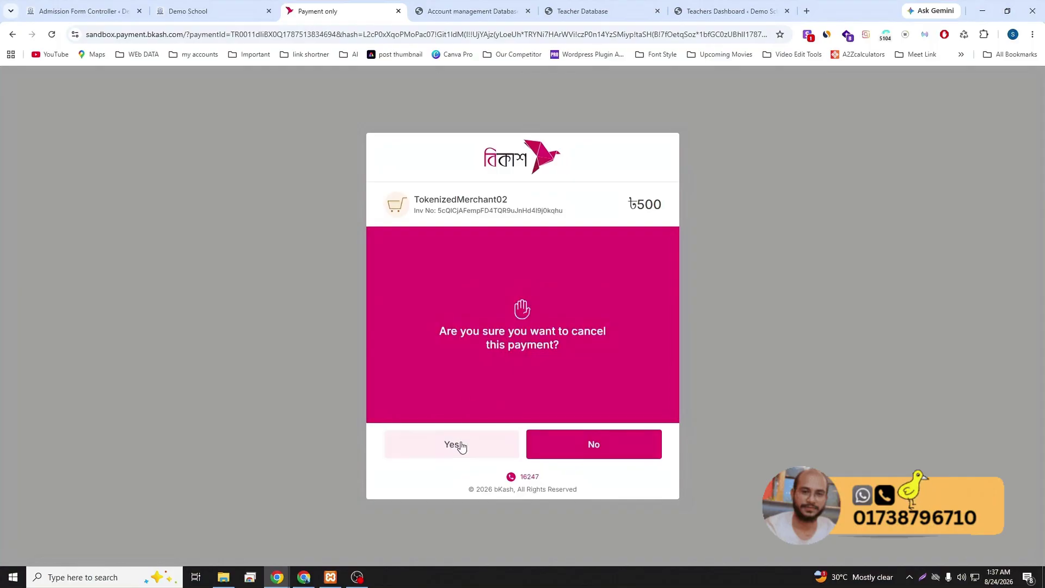
left_click(461, 443)
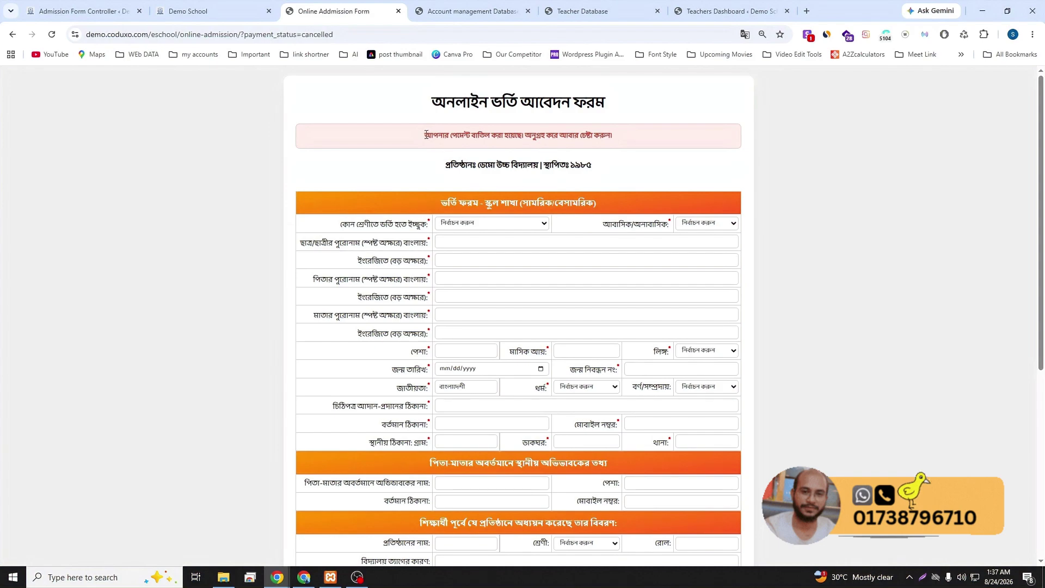
- Highlight the payment-cancelled notice on the returned admission form
left_click_drag(427, 135, 596, 131)
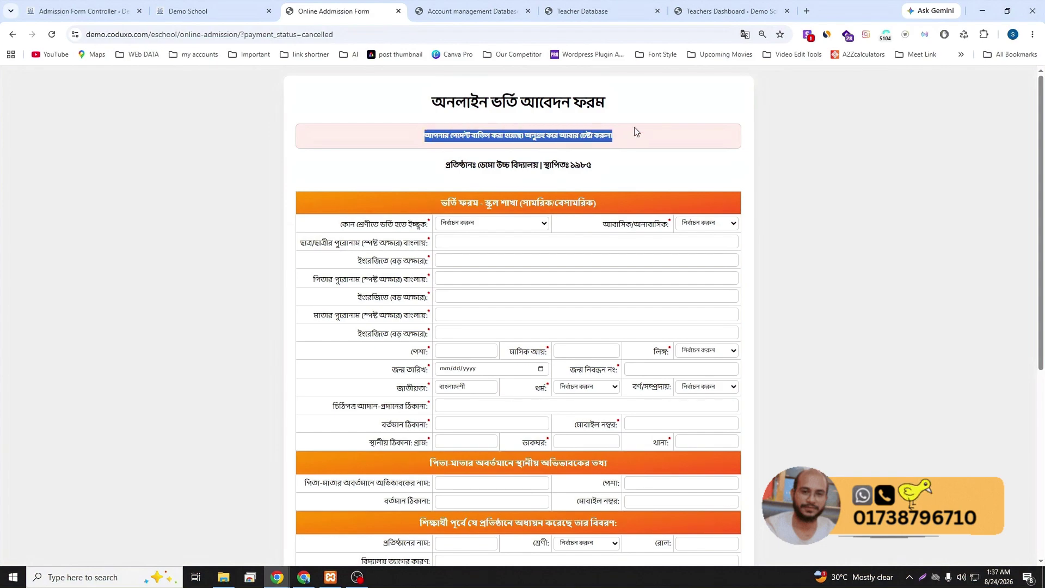
left_click(632, 152)
scroll(627, 206, "down", 5)
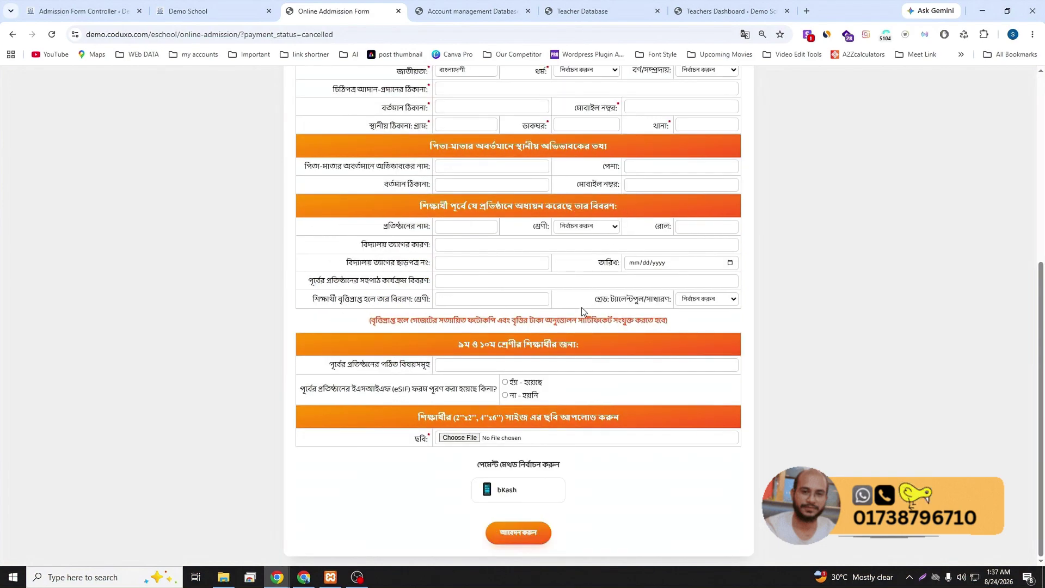
scroll(561, 301, "up", 5)
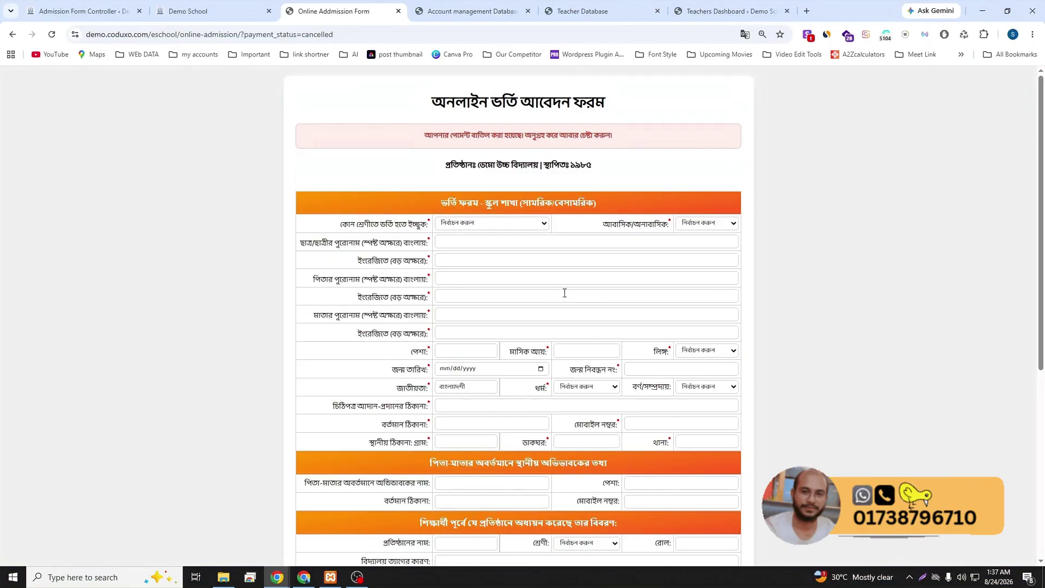
- View the public ক্লাস রুটিন and ছুটির দিন pages, then return to the admin settings
left_click(213, 10)
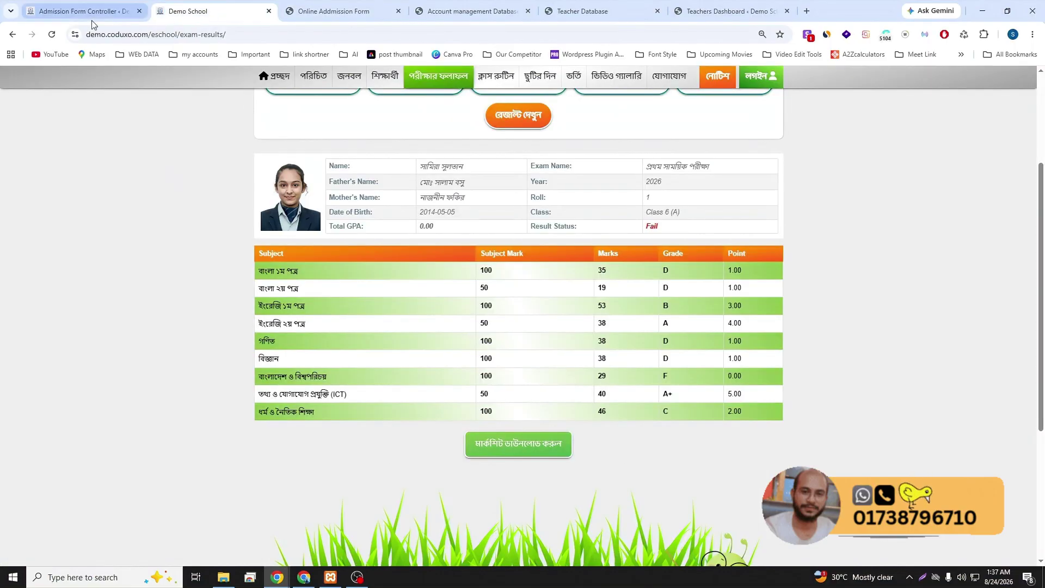
left_click(494, 79)
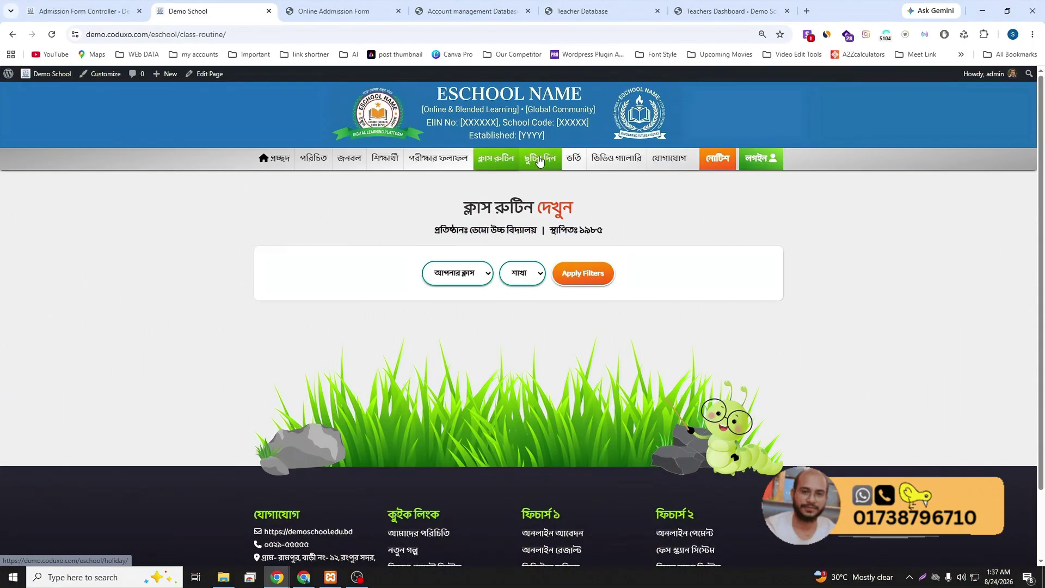
left_click(539, 161)
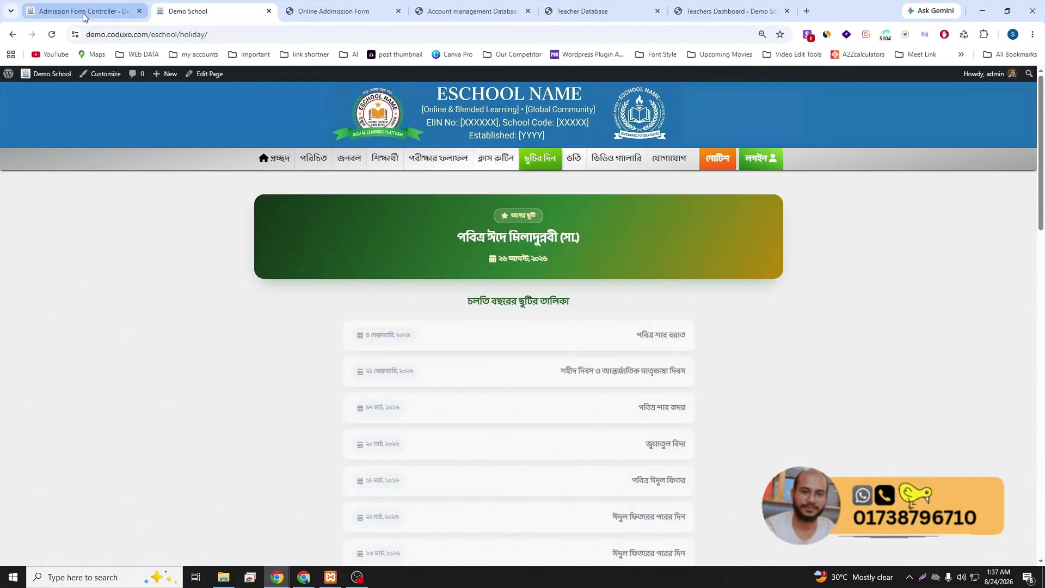
left_click(84, 12)
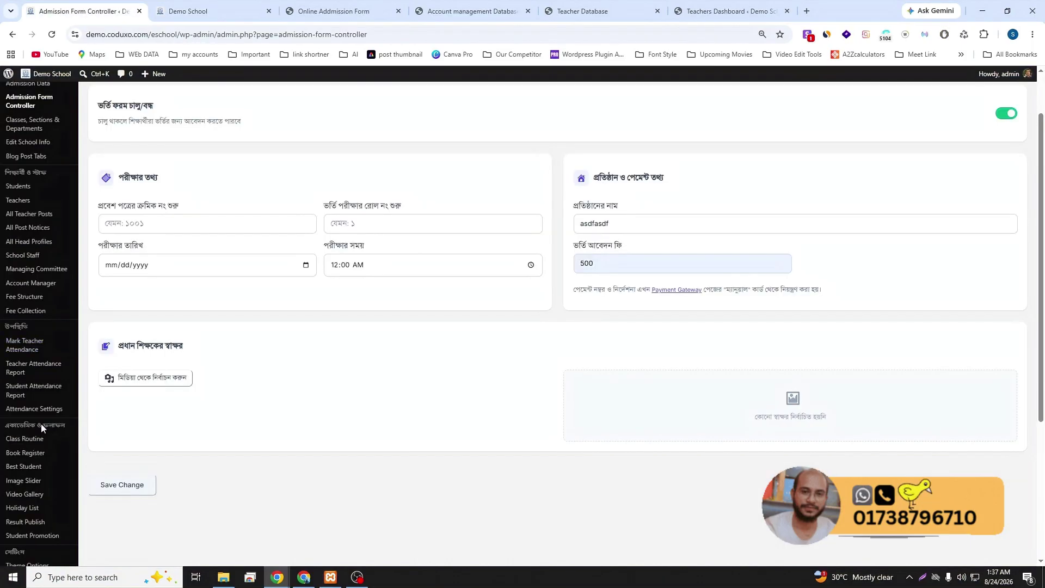
- Open the Holiday List page with its August 2026 calendar and holiday table
scroll(41, 423, "down", 1)
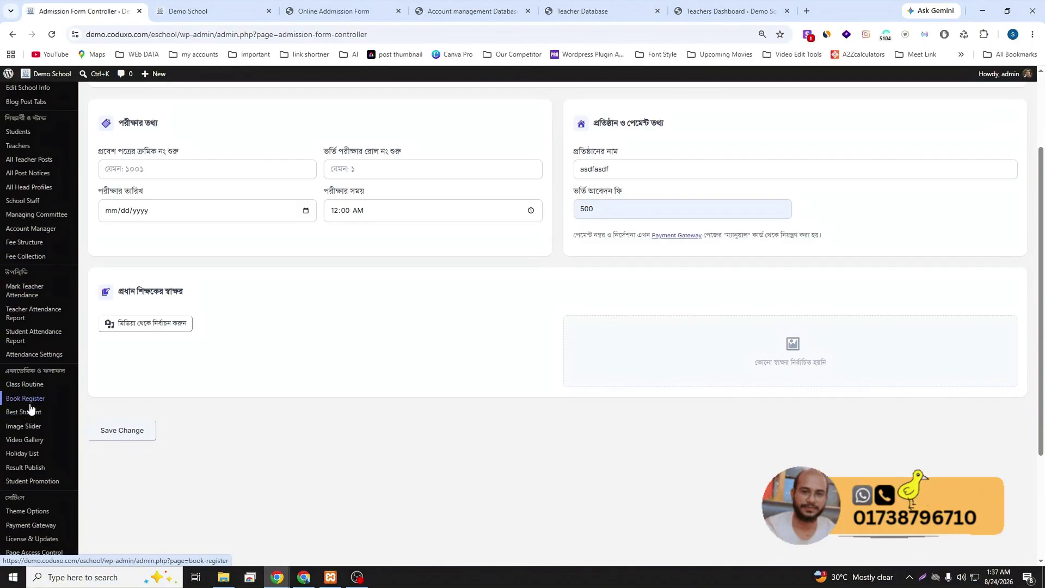
left_click(25, 455)
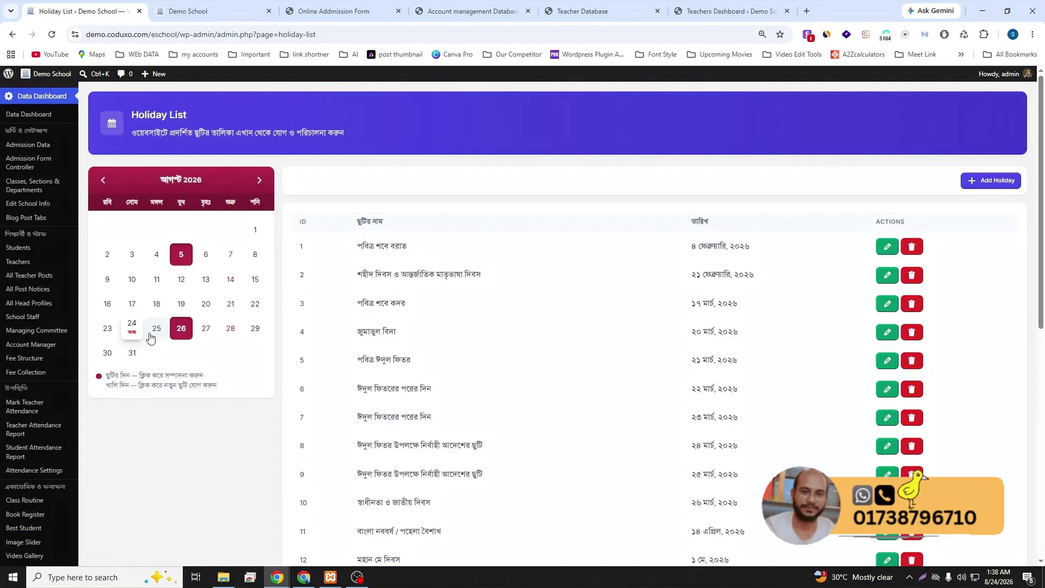
- Add a test holiday on 25 August 2026 and confirm it on the public holiday page
left_click(155, 334)
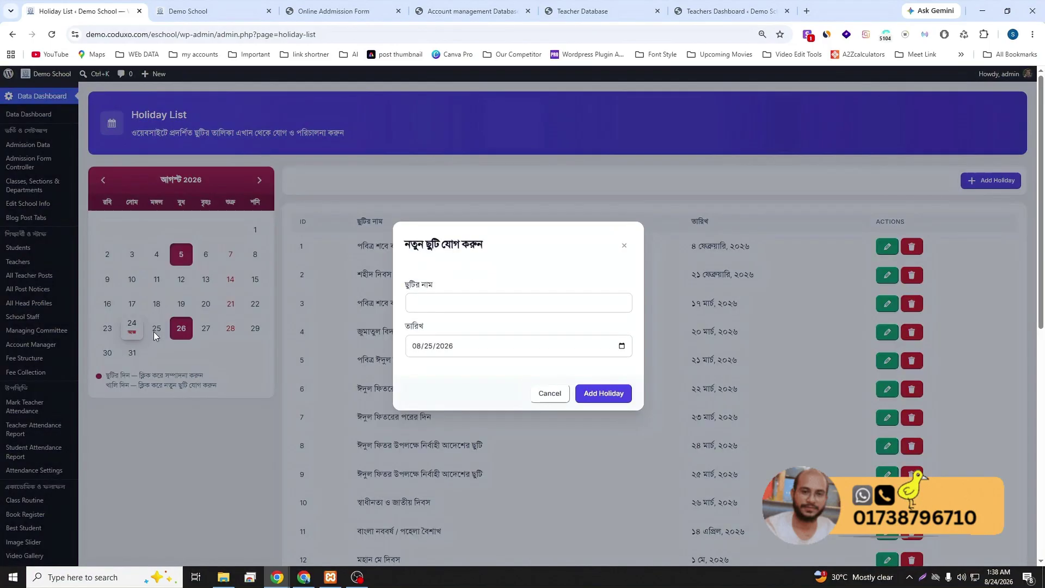
left_click(438, 304)
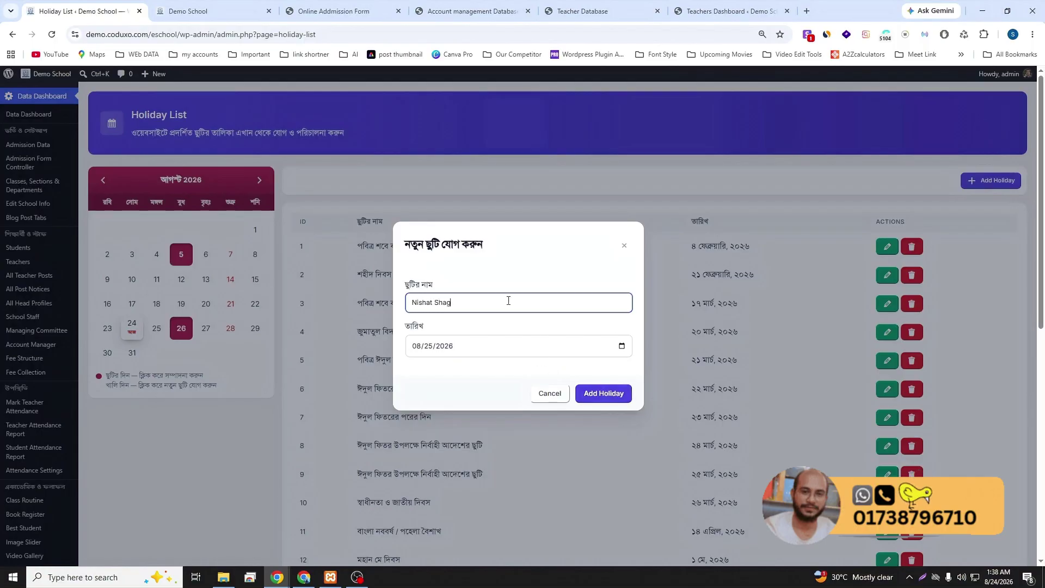
left_click(599, 391)
left_click(552, 380)
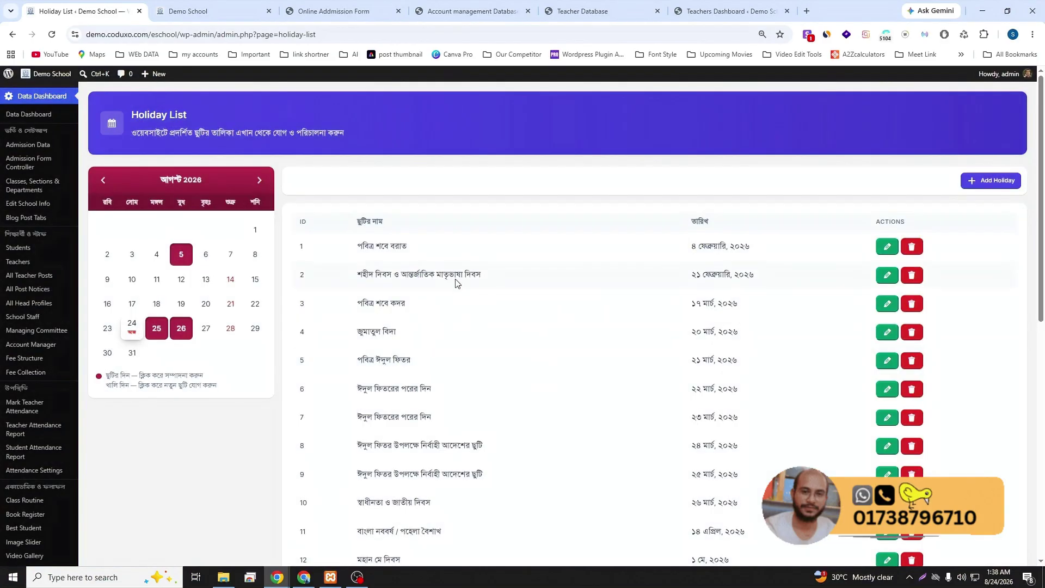
left_click(217, 13)
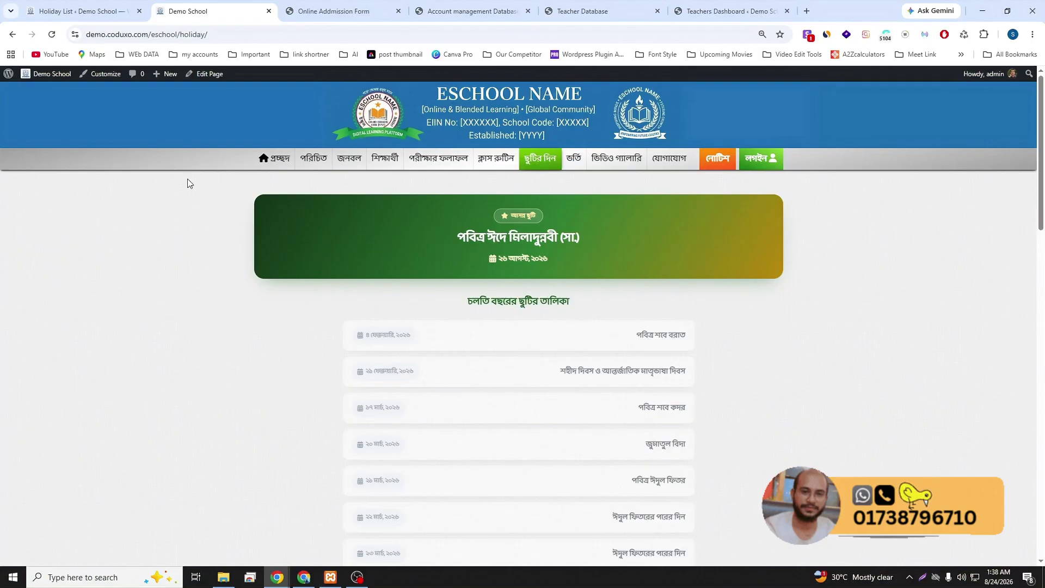
left_click(51, 35)
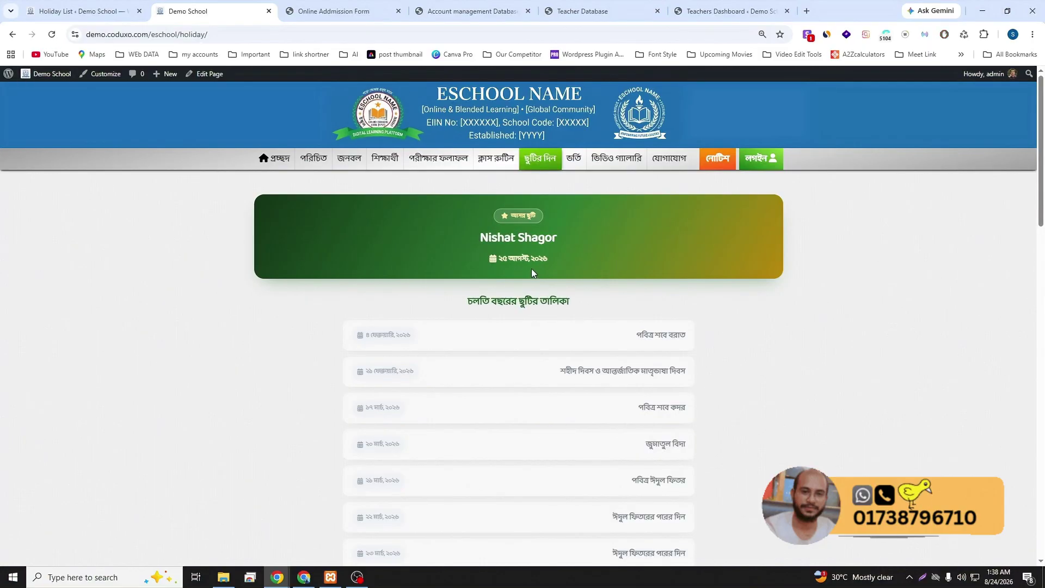
left_click(87, 10)
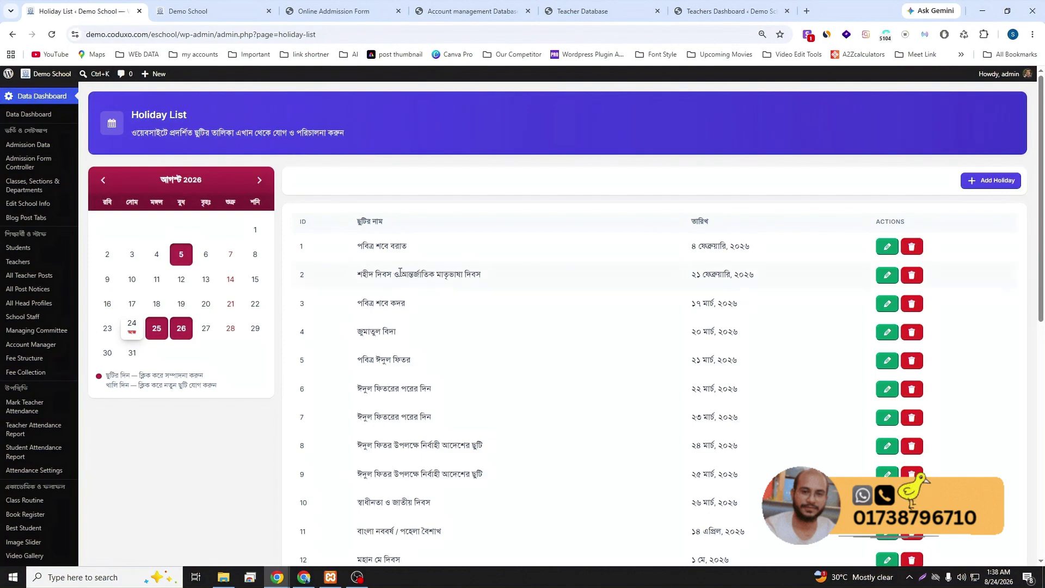
- Delete the 25 August test holiday in row 27 from the Holiday List
scroll(520, 368, "down", 1)
scroll(520, 368, "down", 8)
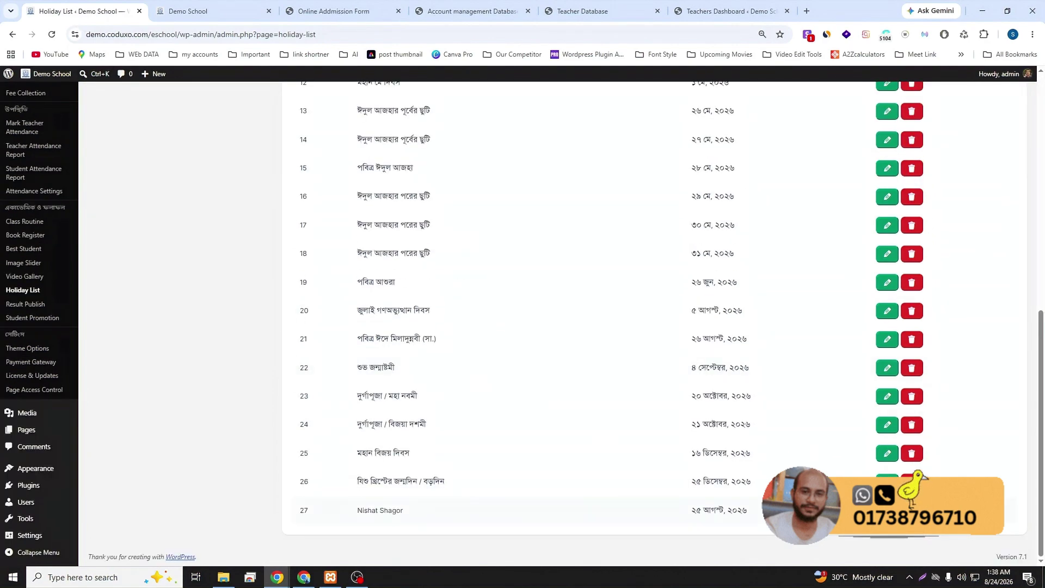
left_click(912, 510)
left_click(609, 368)
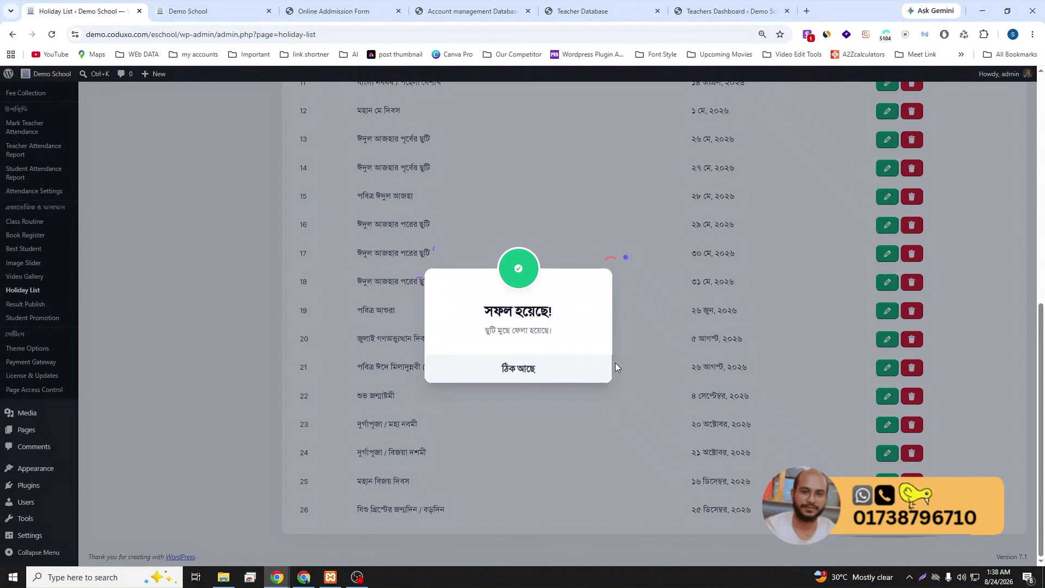
left_click(543, 380)
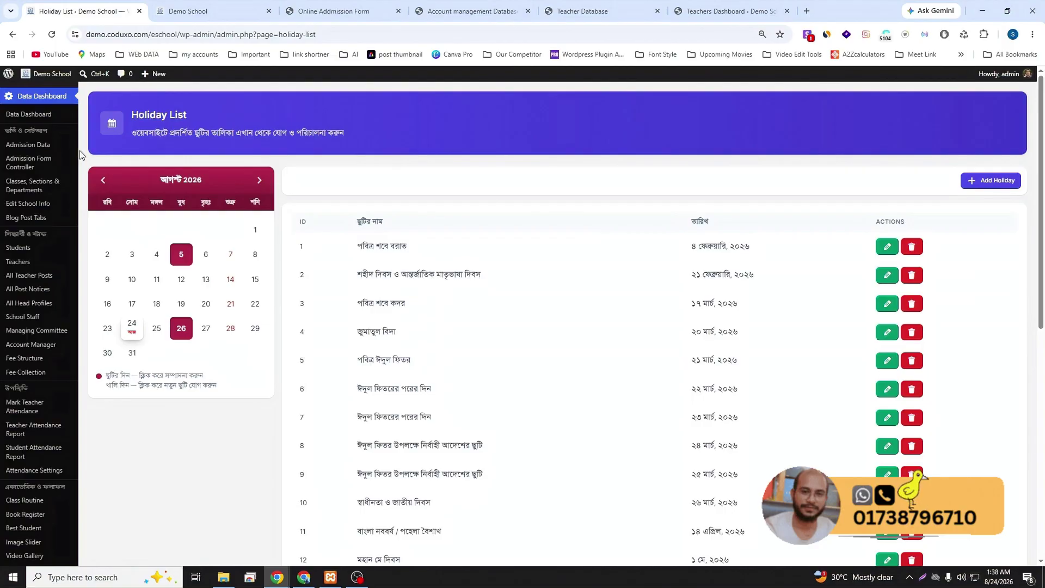
left_click(42, 117)
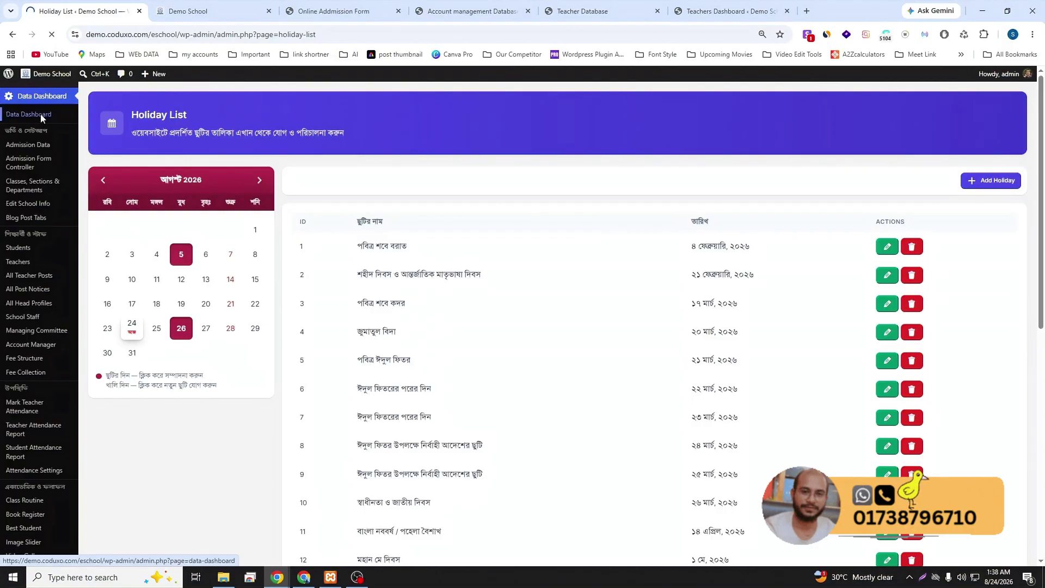
scroll(403, 272, "down", 12)
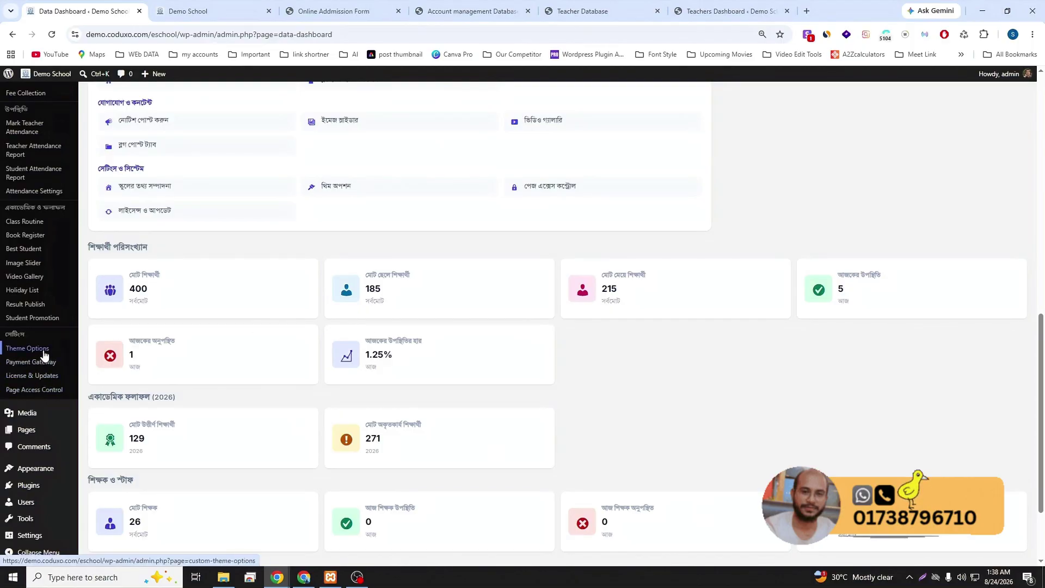
scroll(41, 355, "up", 2)
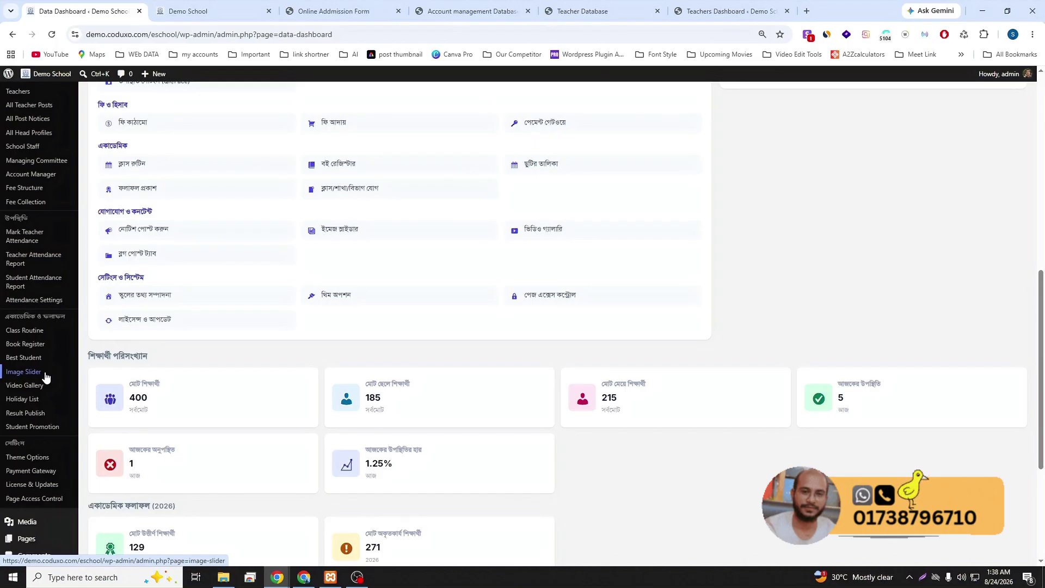
scroll(45, 377, "up", 10)
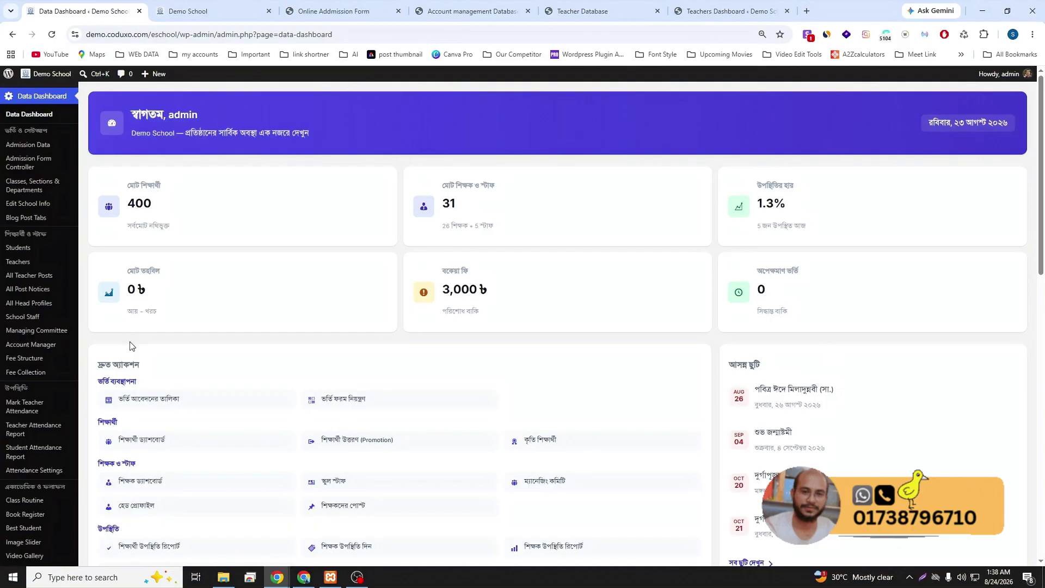
scroll(47, 360, "down", 5)
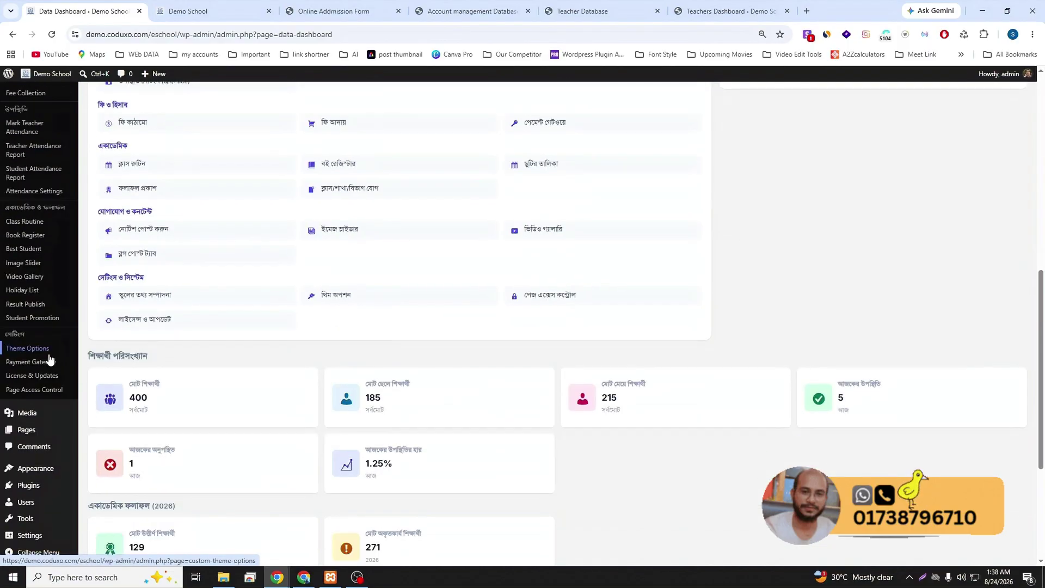
left_click(47, 490)
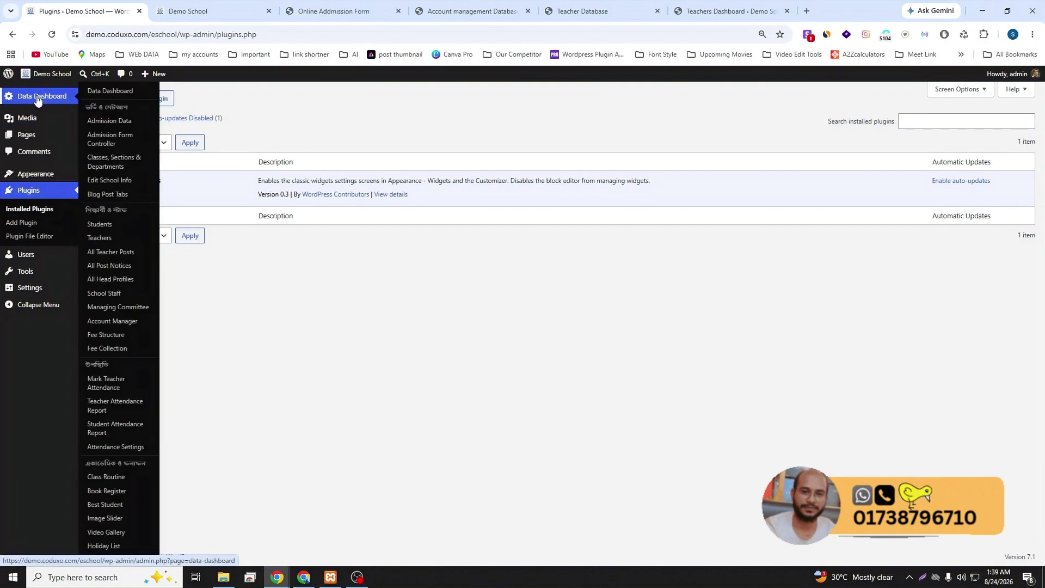
left_click(37, 100)
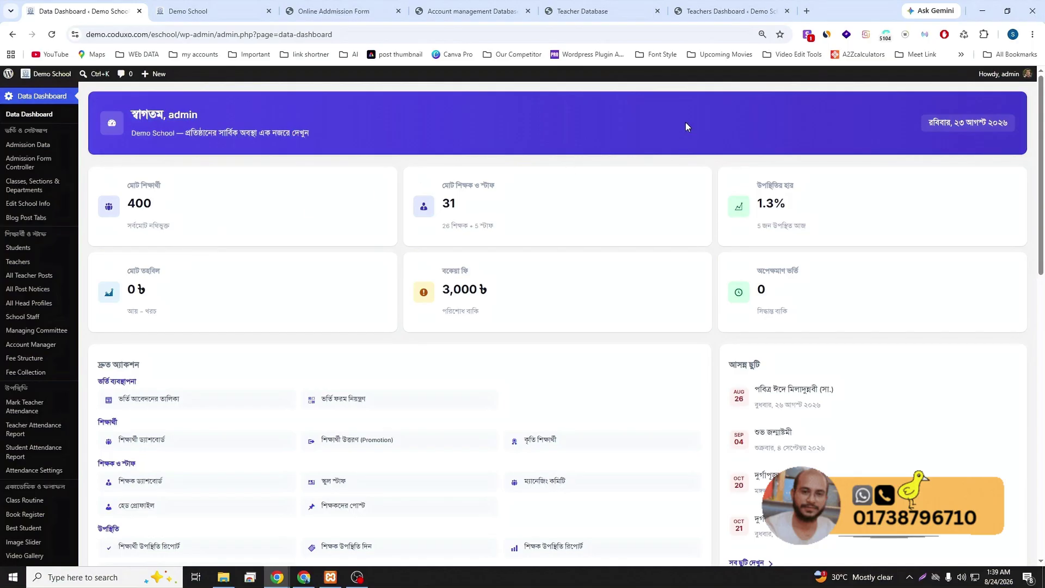
- Load coduxo.com in a new tab and open the eSchool product page
left_click(814, 12)
type("coduxo")
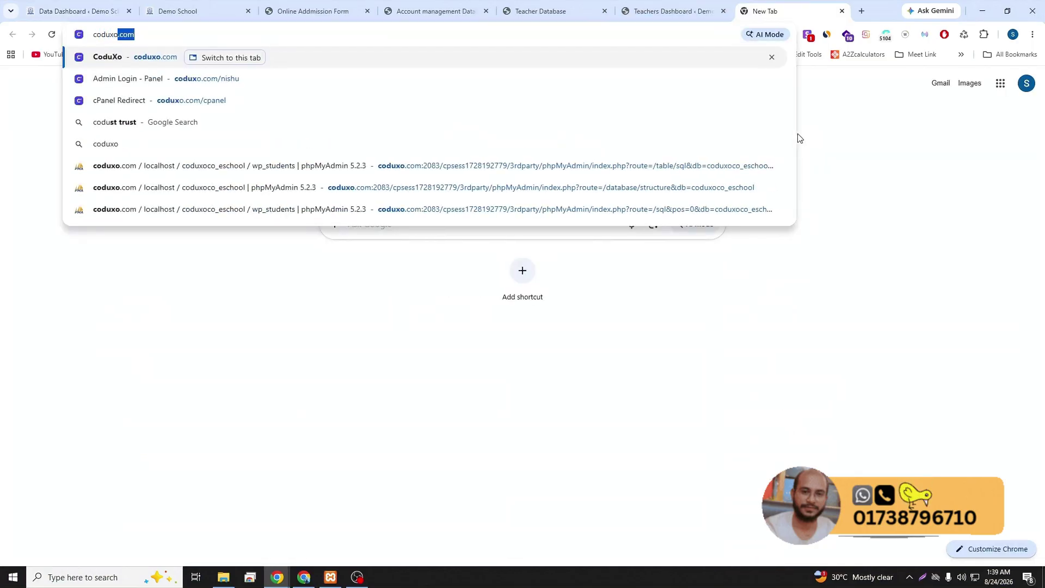
key("Return")
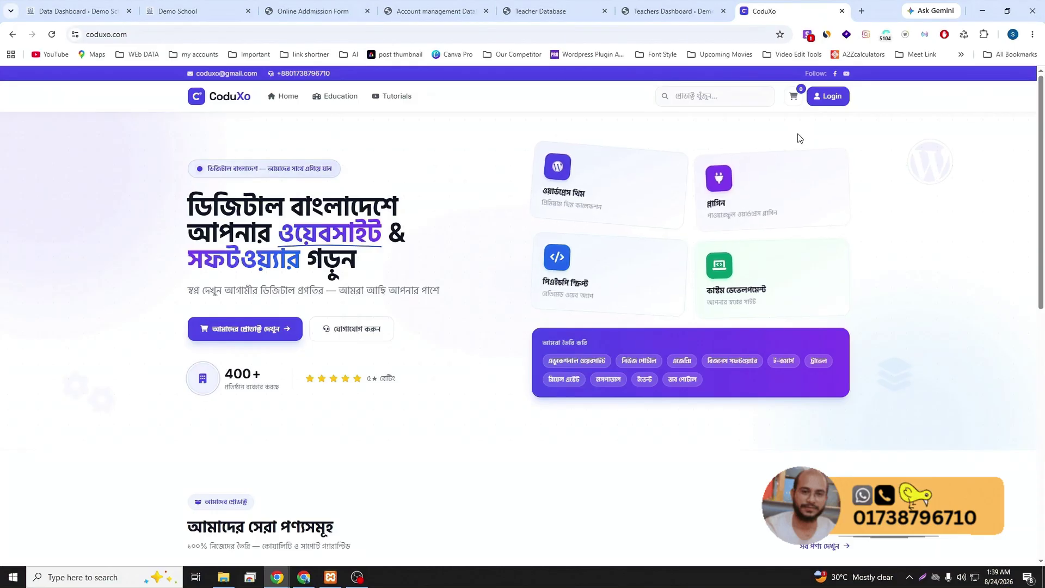
scroll(458, 334, "down", 3)
scroll(458, 334, "down", 2)
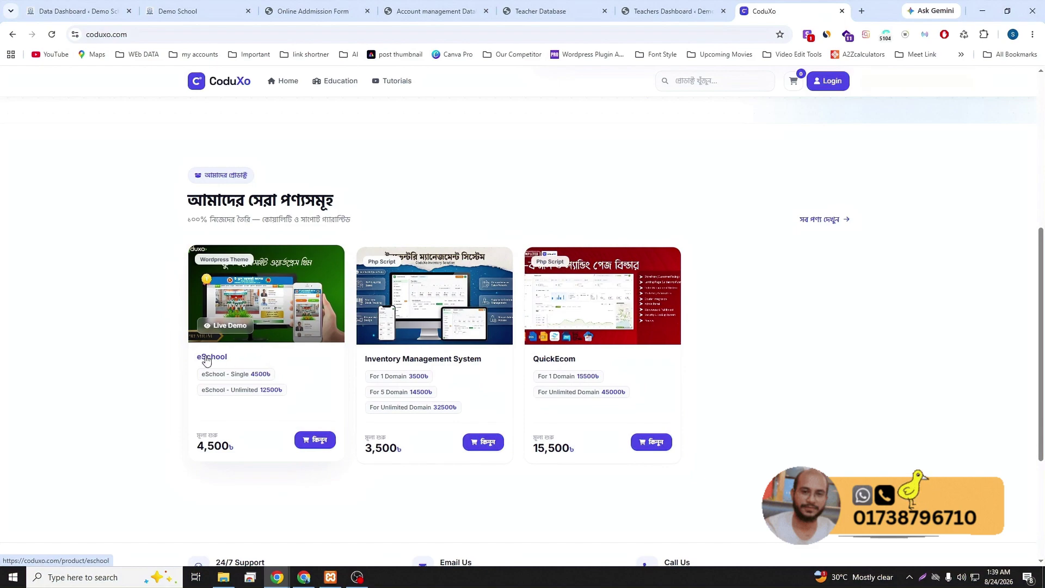
left_click(260, 362)
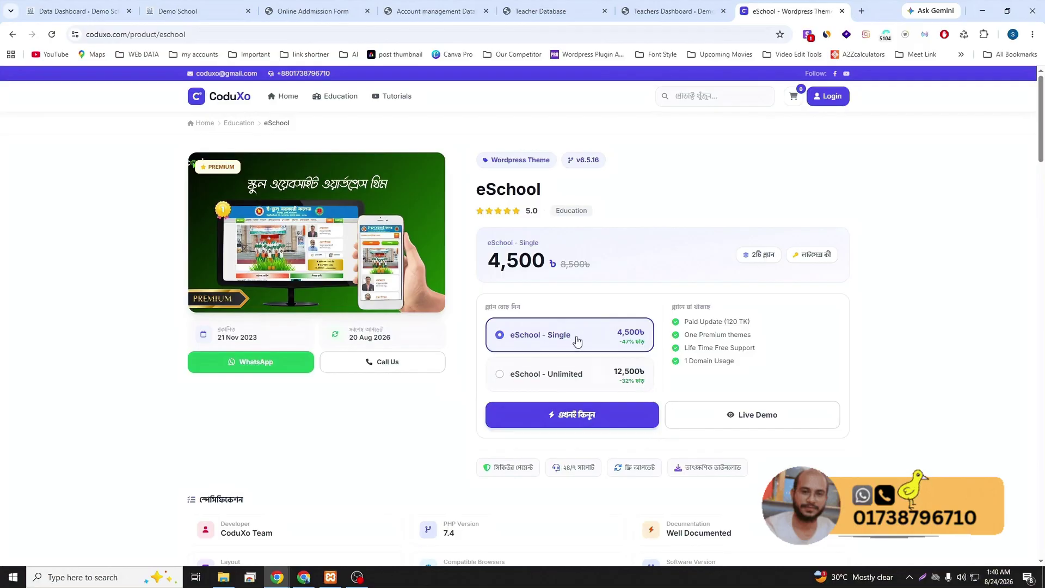
- Compare the eSchool Single and Unlimited pricing plans, ending on Unlimited
left_click(525, 383)
left_click(532, 348)
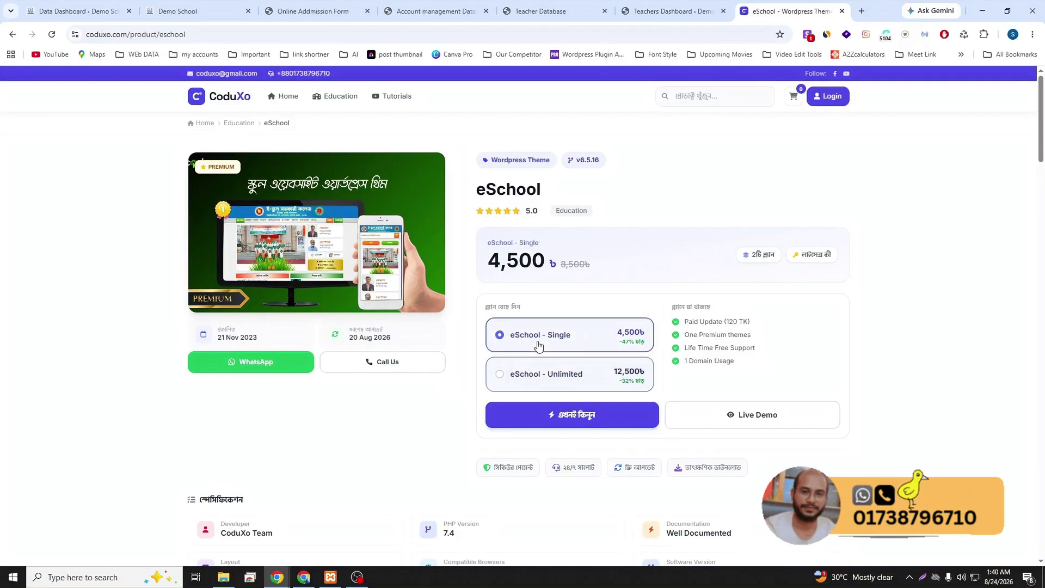
left_click(529, 371)
left_click(538, 348)
left_click(525, 372)
- Read through the eSchool feature list and demo login details, then return to the Data Dashboard tab
scroll(456, 396, "down", 1)
scroll(457, 396, "down", 4)
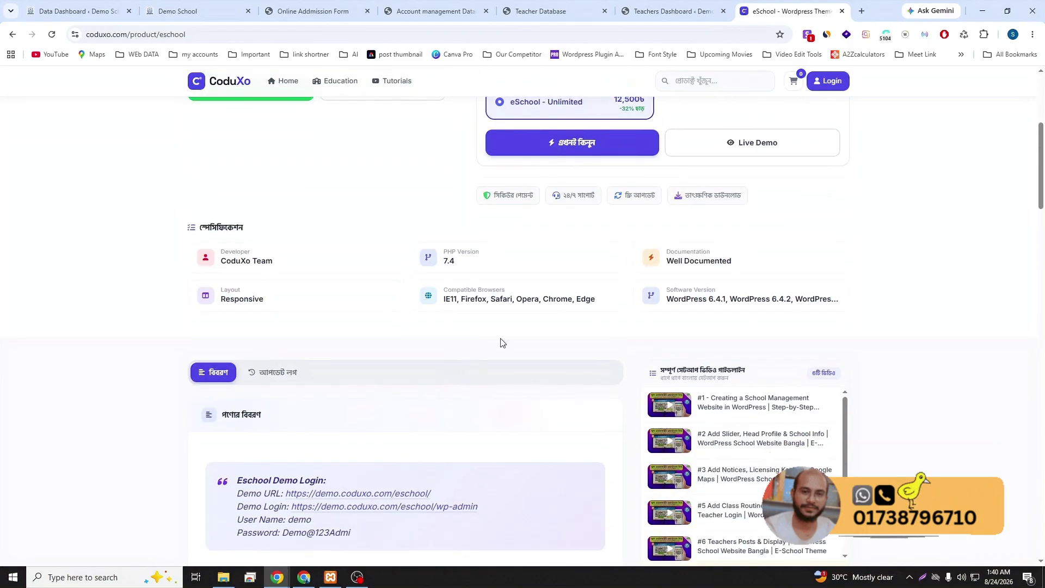
scroll(511, 343, "down", 2)
scroll(708, 319, "down", 1)
scroll(452, 305, "down", 3)
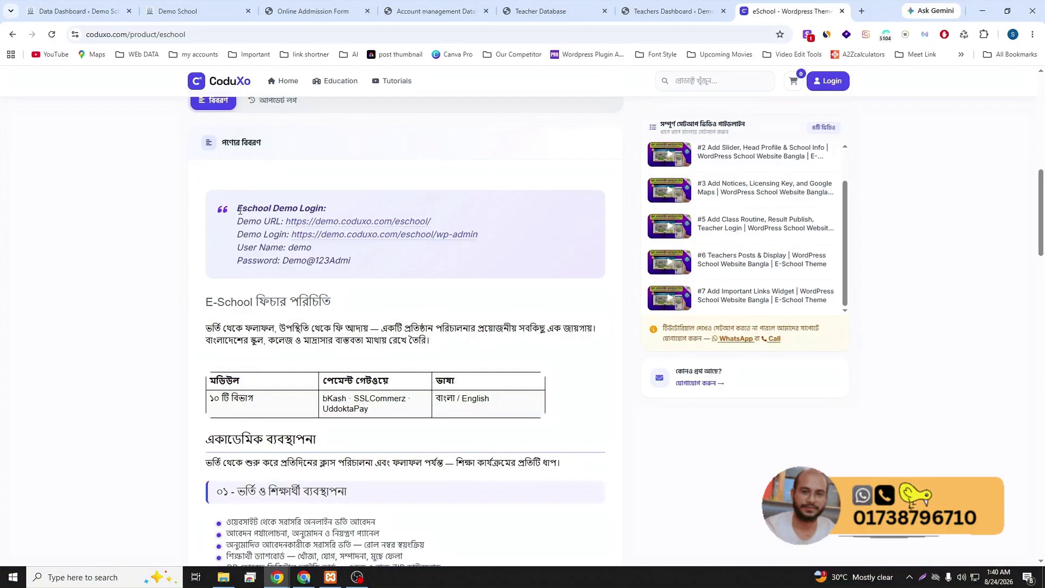
left_click_drag(240, 208, 364, 256)
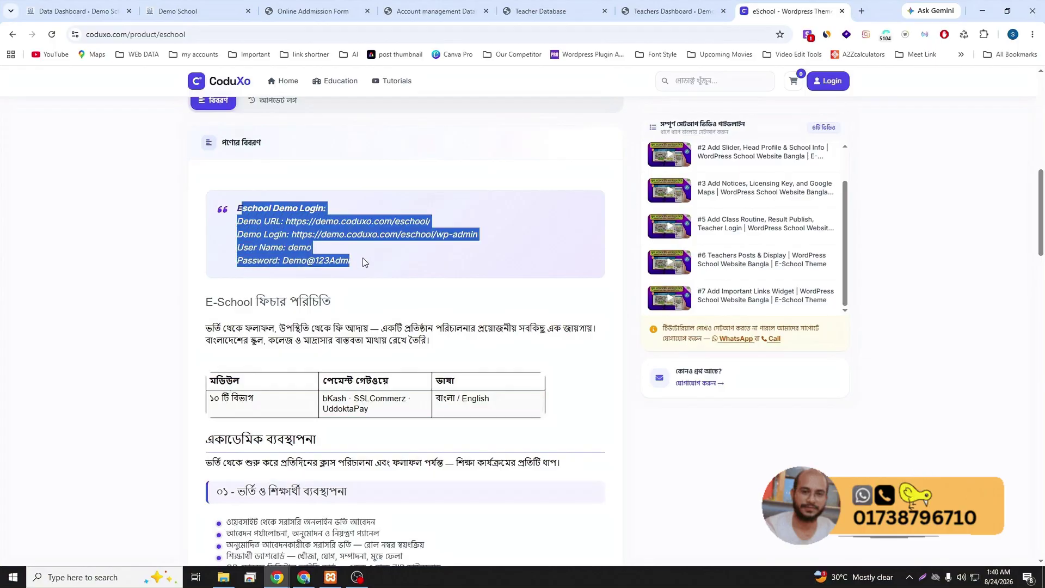
left_click(371, 269)
scroll(370, 270, "down", 4)
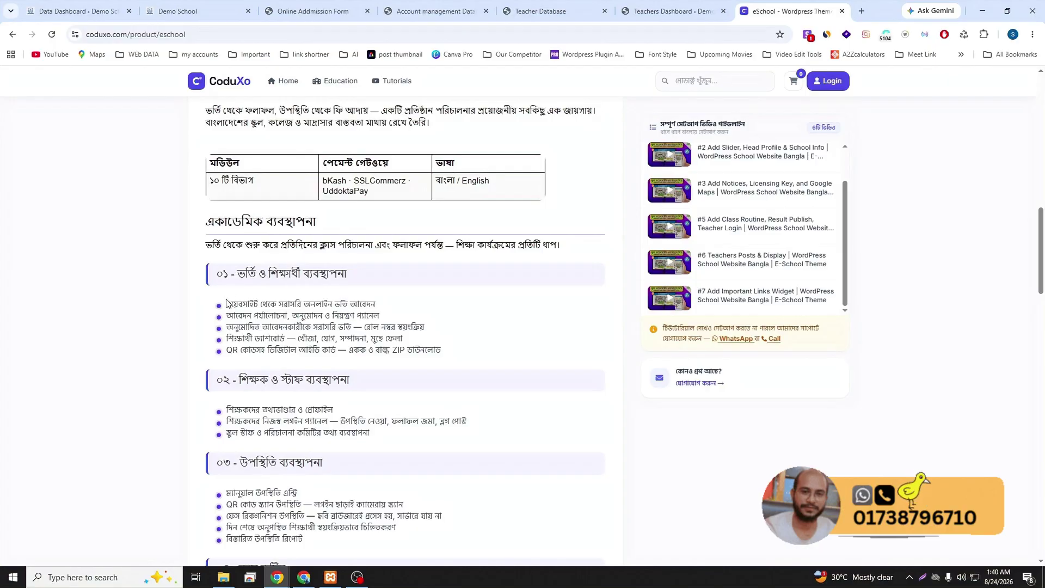
scroll(286, 306, "down", 1)
scroll(285, 307, "down", 1)
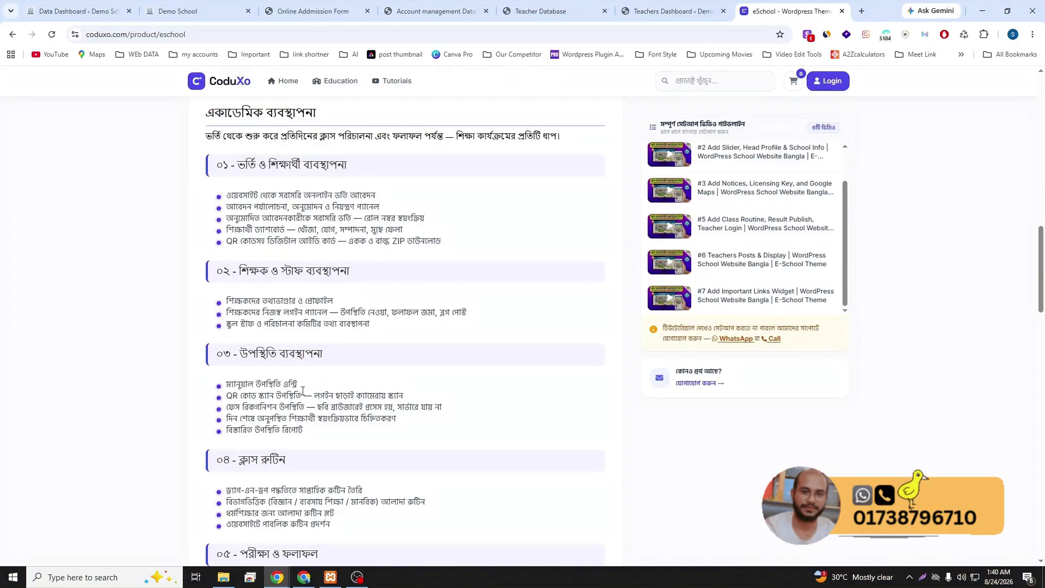
left_click(47, 11)
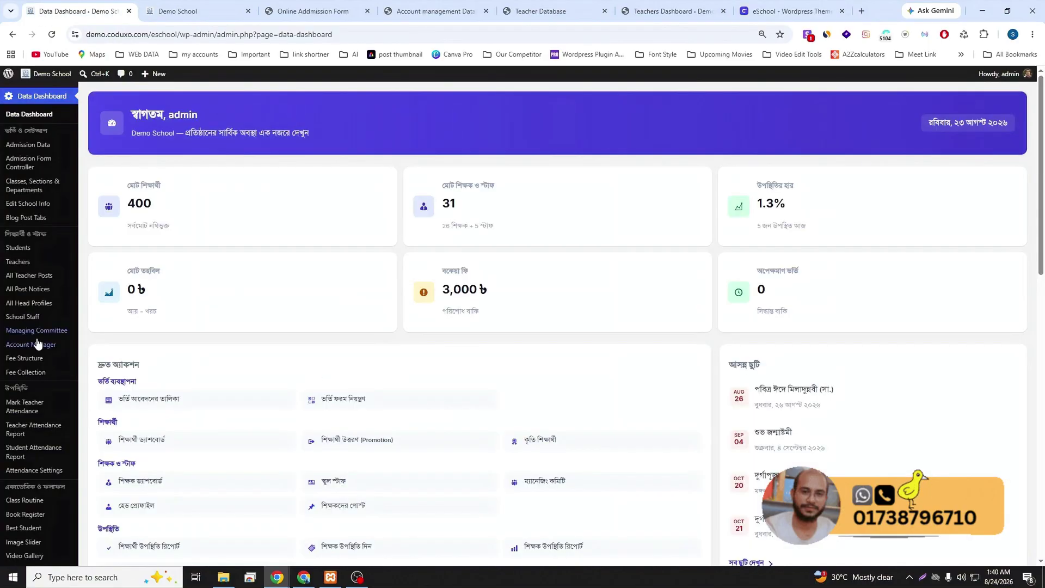
- Open Students, view the first student's details and ID card, then close the window
left_click(34, 248)
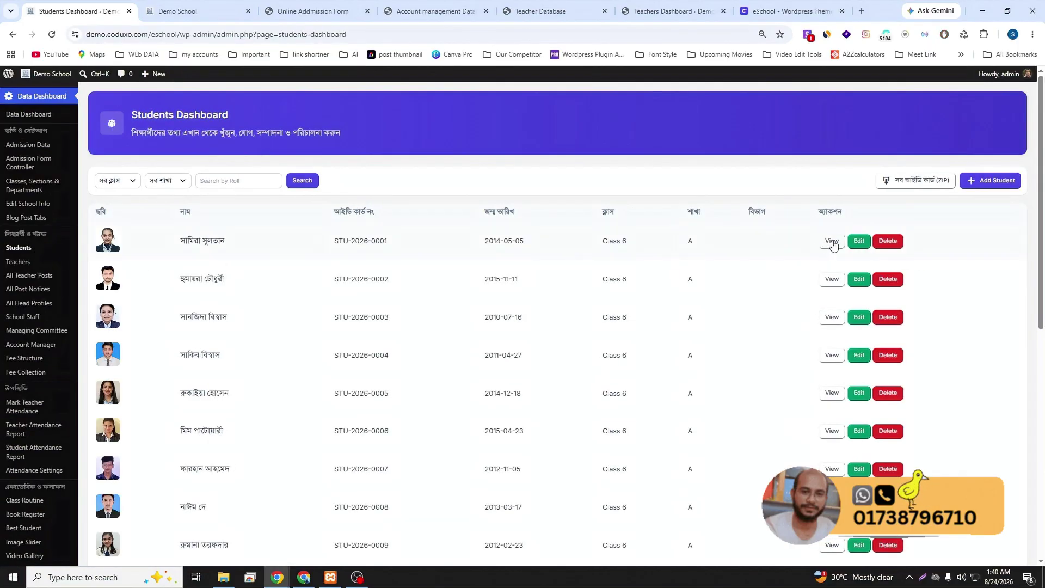
left_click(832, 242)
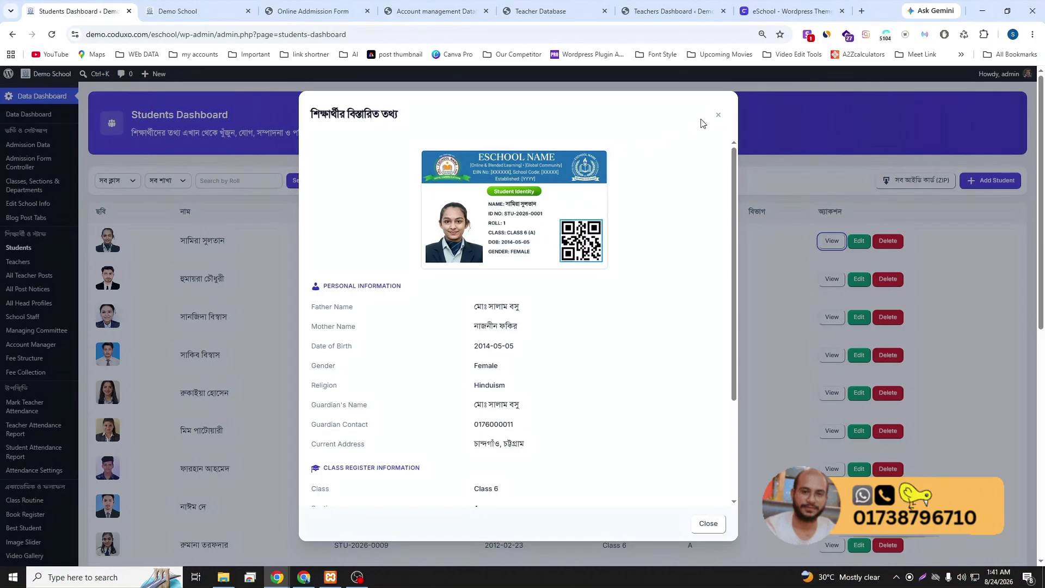
left_click(719, 115)
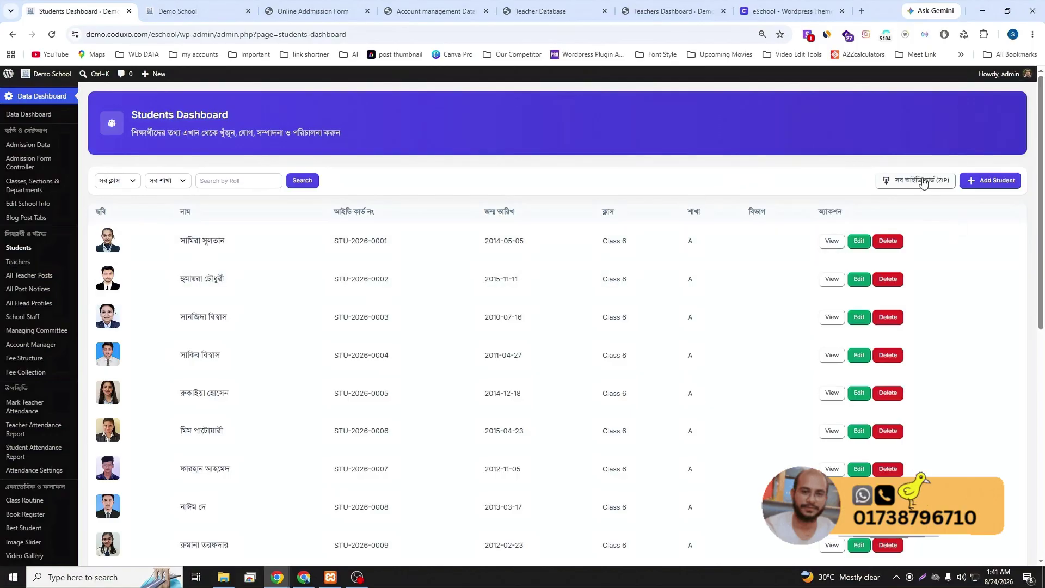
- Start the bulk student ID-card ZIP download, then cancel it
left_click(904, 185)
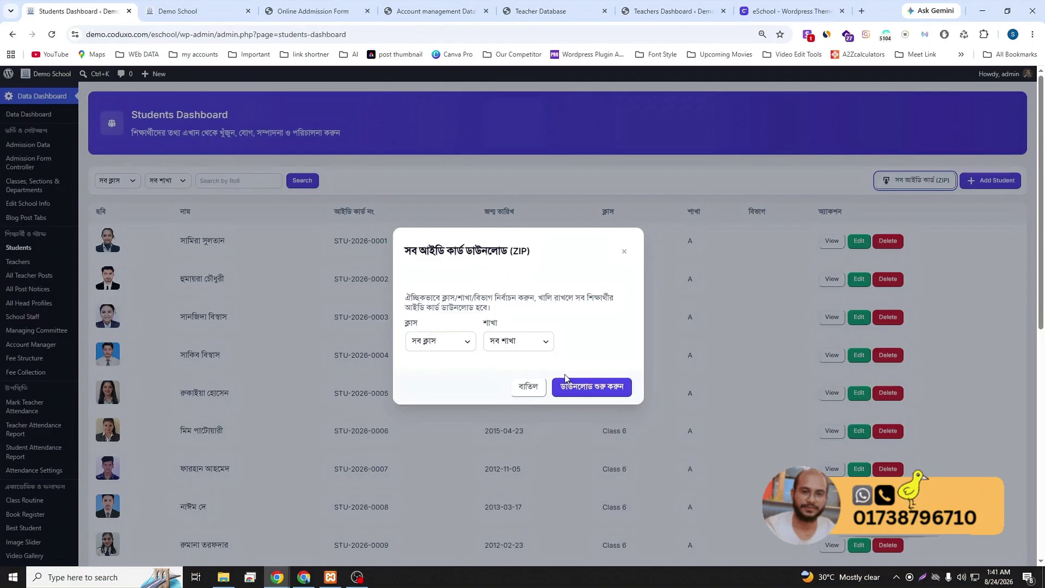
left_click(581, 388)
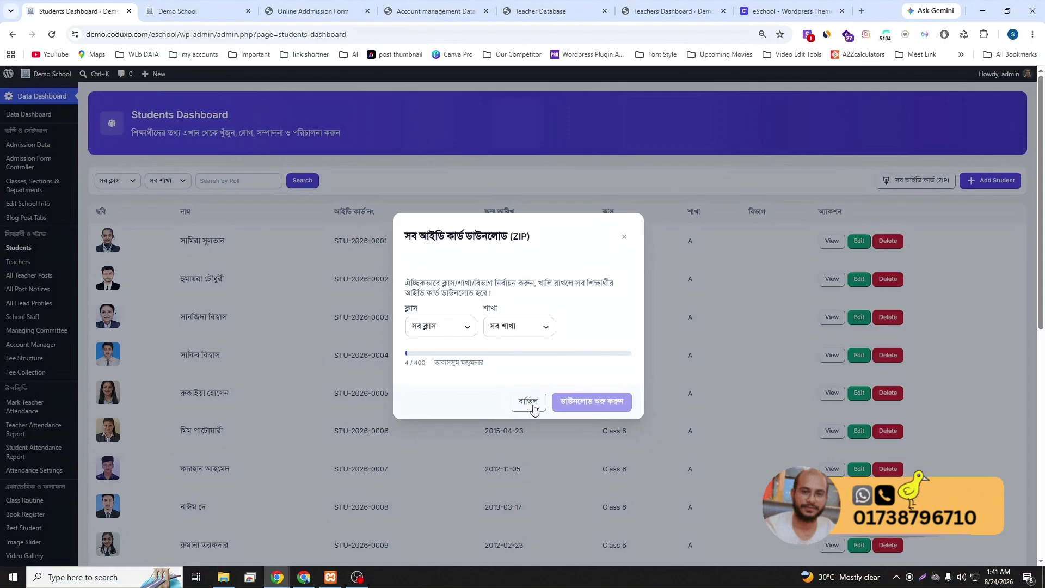
left_click(529, 403)
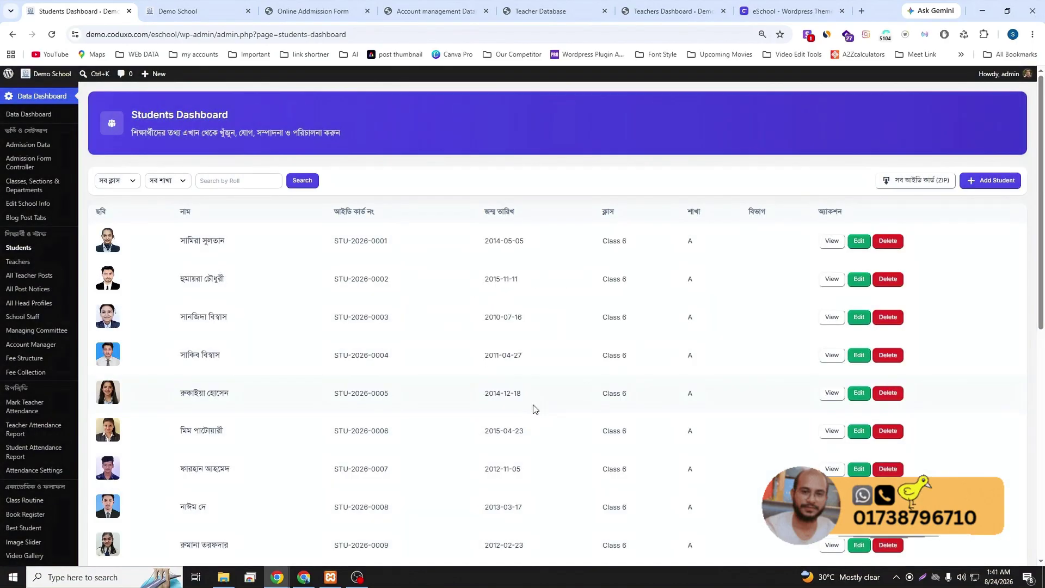
- Go to the Demo School public site's home page
scroll(416, 291, "down", 6)
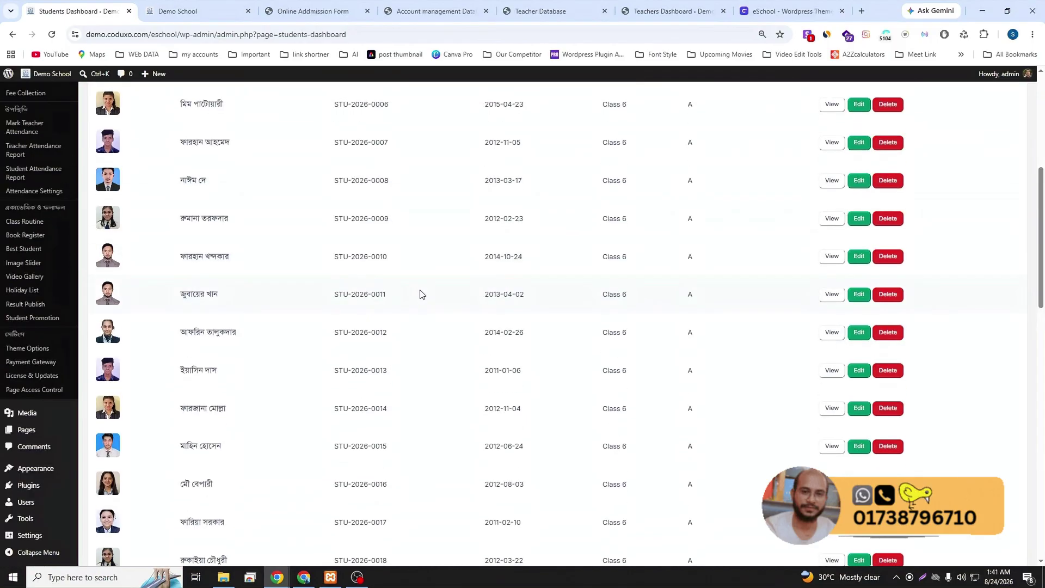
scroll(420, 294, "up", 6)
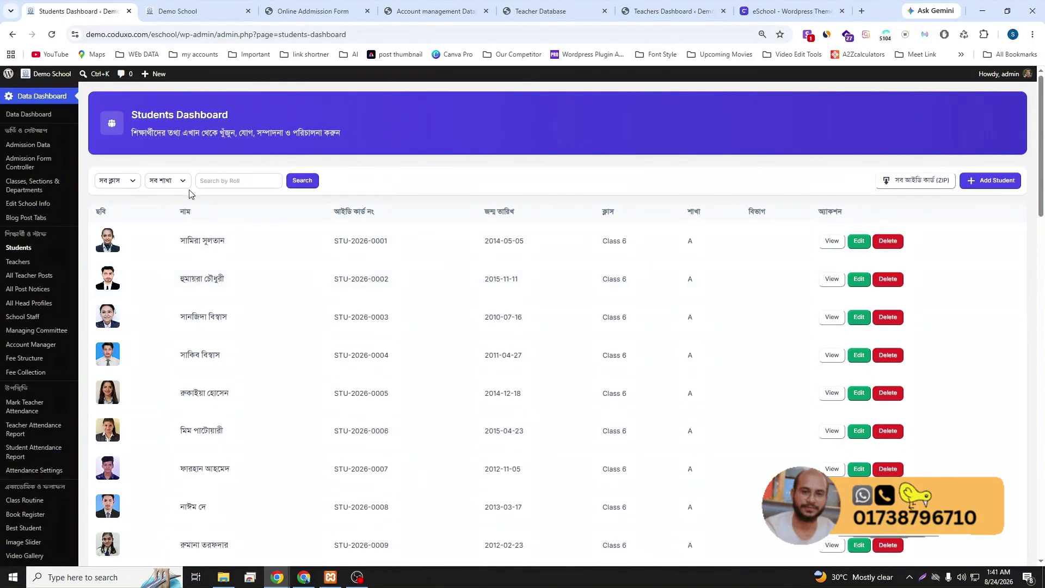
left_click(179, 11)
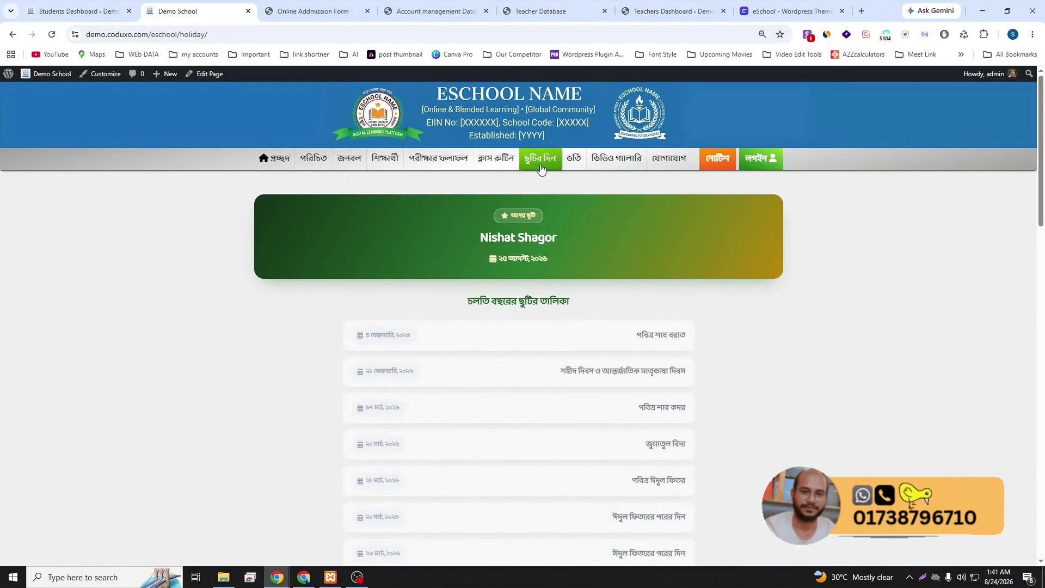
left_click(278, 164)
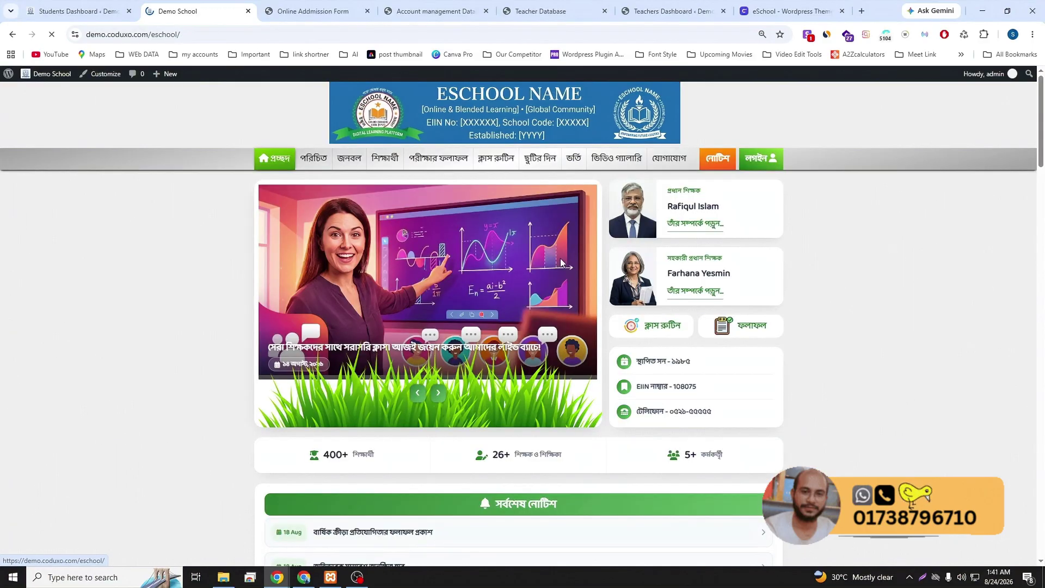